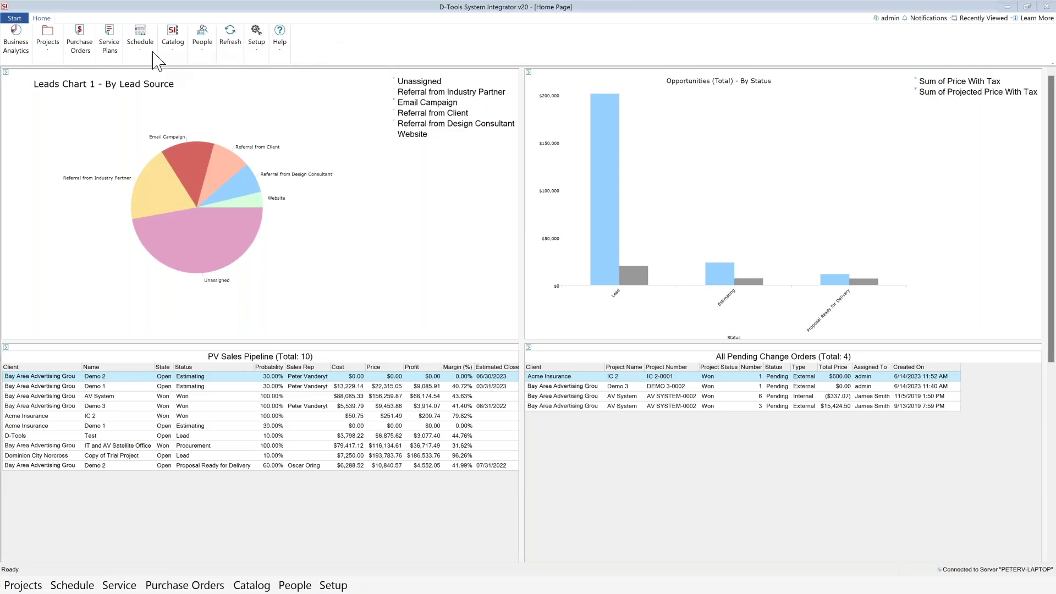
left_click(53, 48)
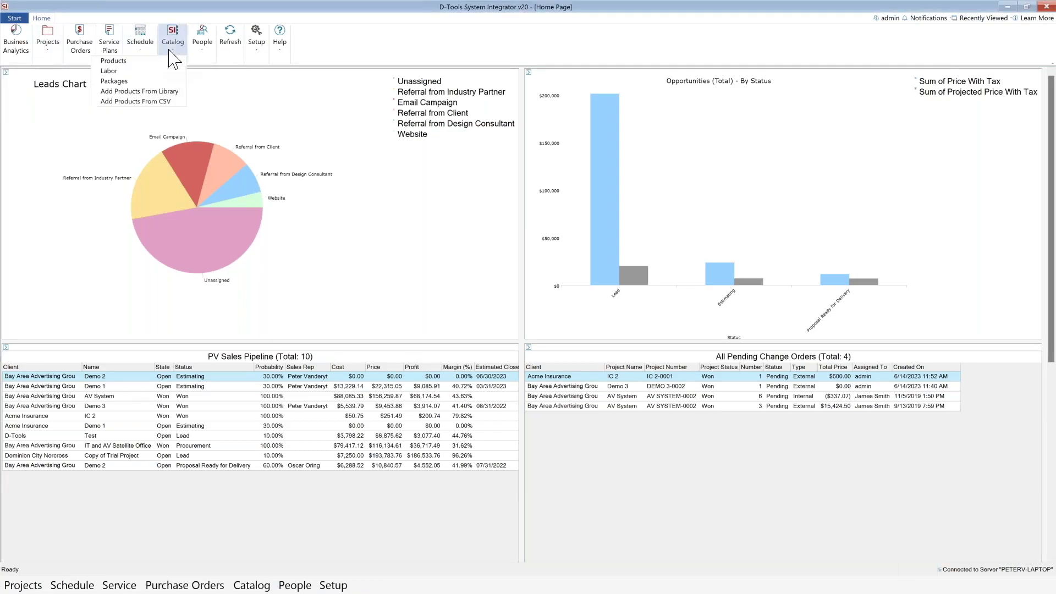
left_click(444, 44)
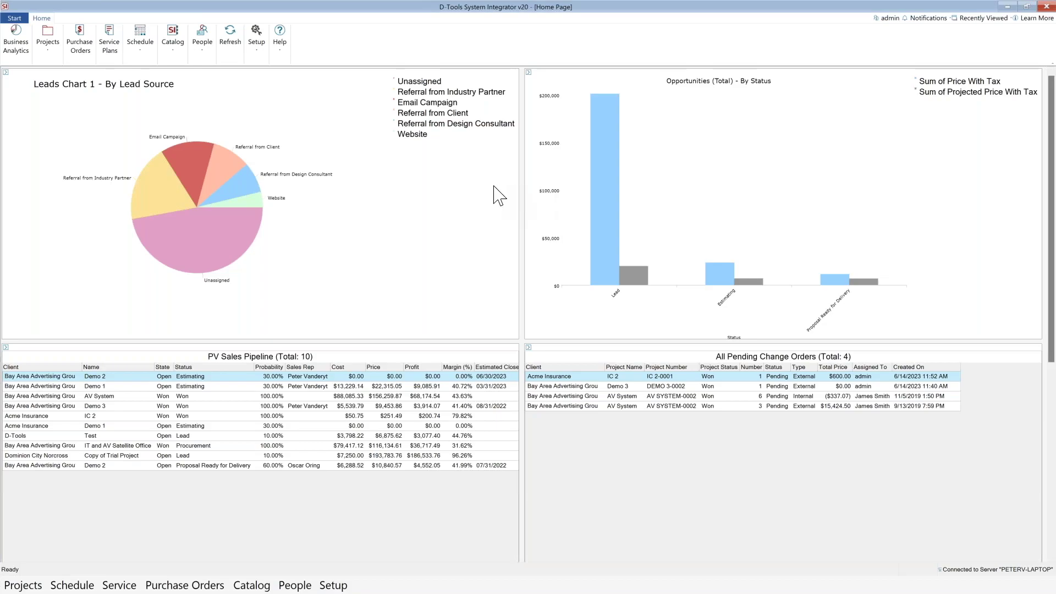
Examine the home page's leads and opportunities charts, sales pipeline columns, pending change orders, purchase orders chart and overdue tasks.
mouse_move(153, 200)
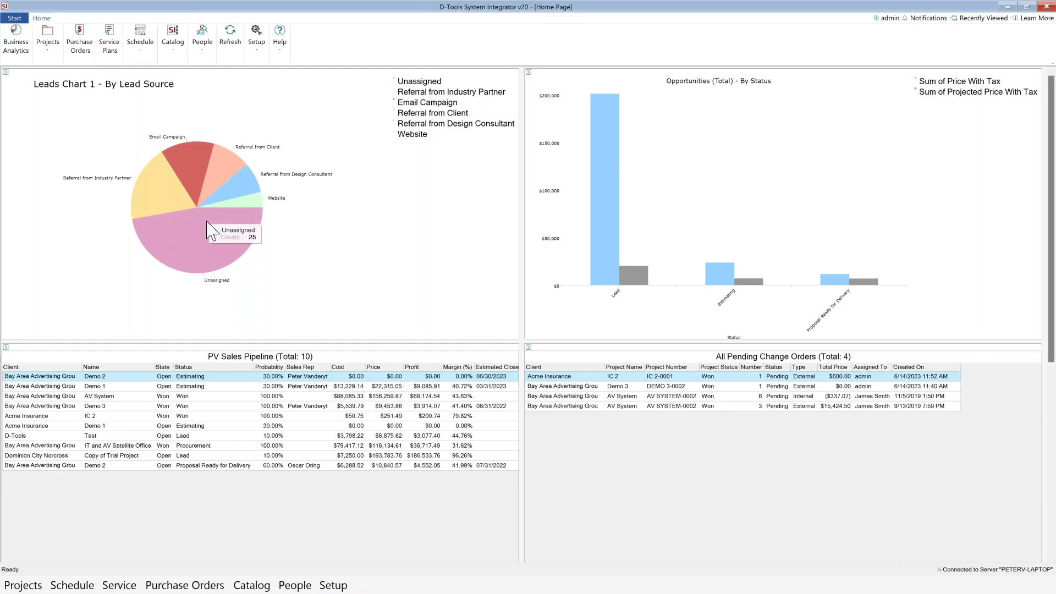
scroll(185, 177, "down", 1)
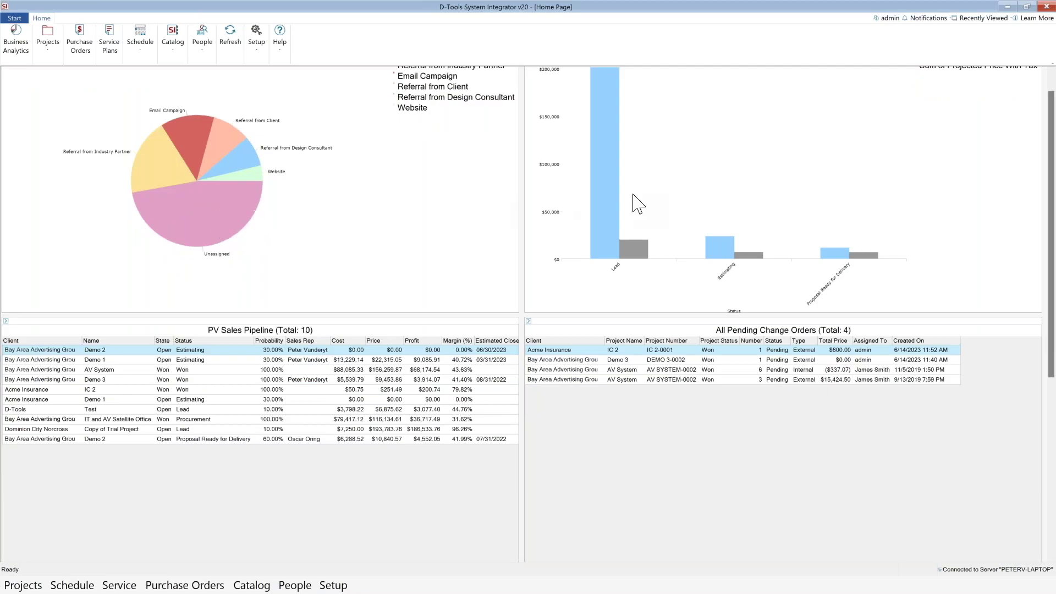
scroll(649, 204, "up", 1)
mouse_move(715, 273)
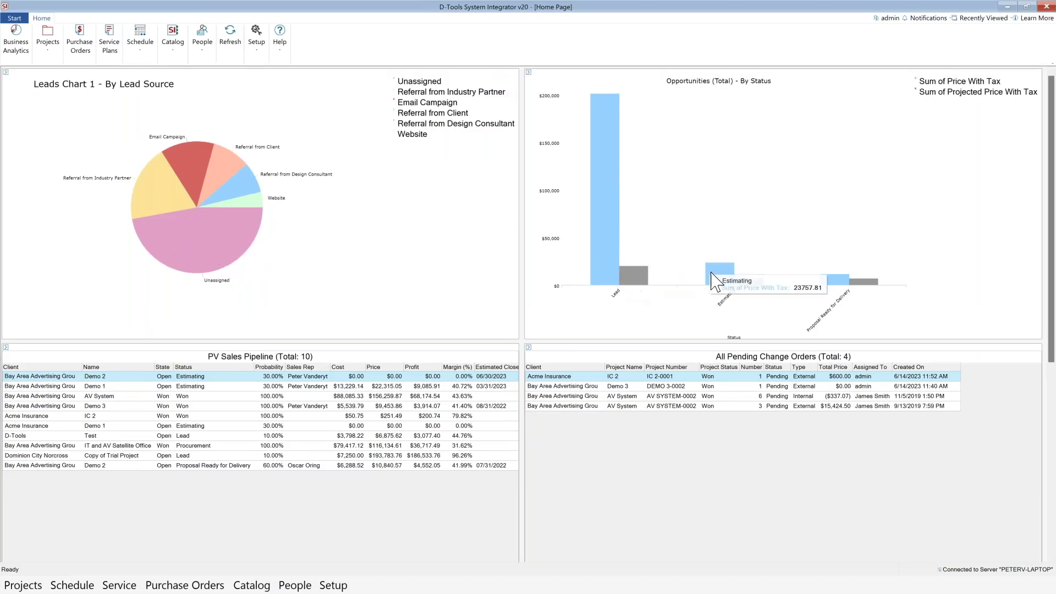
mouse_move(852, 284)
scroll(715, 291, "down", 7)
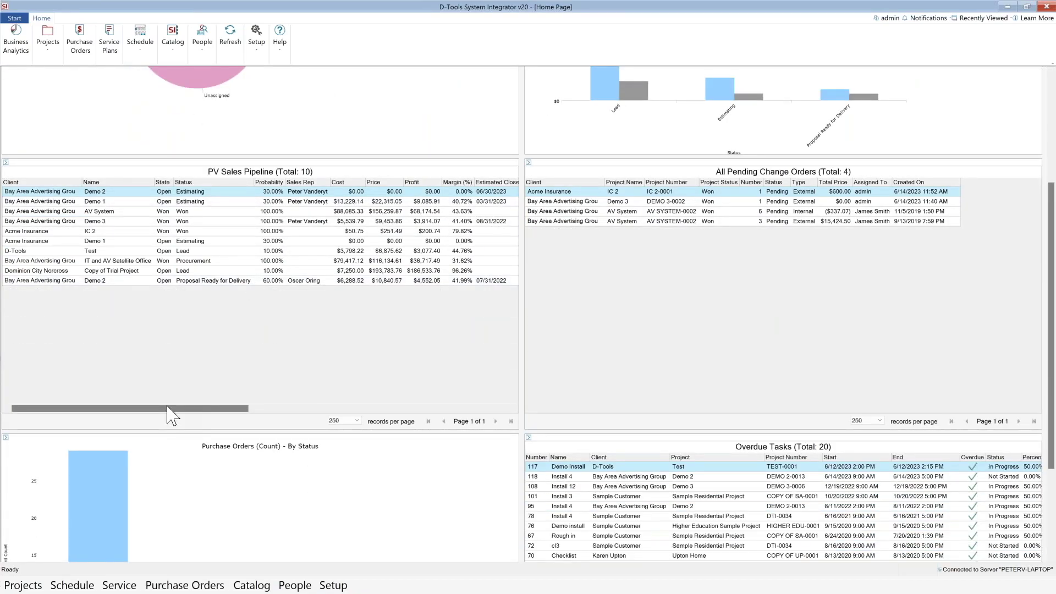
left_click(168, 408)
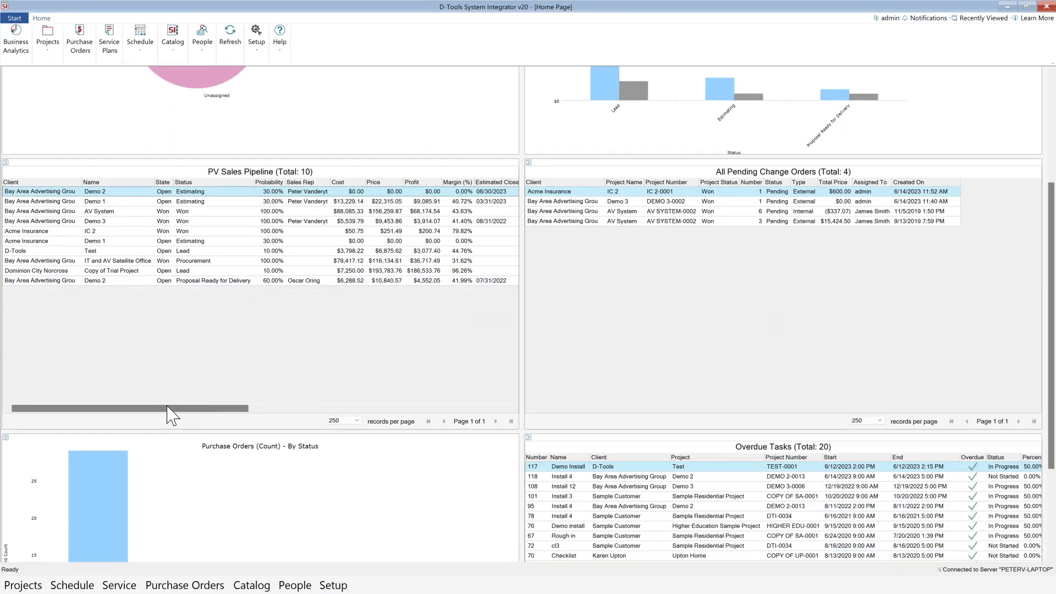
left_click_drag(145, 401, 380, 408)
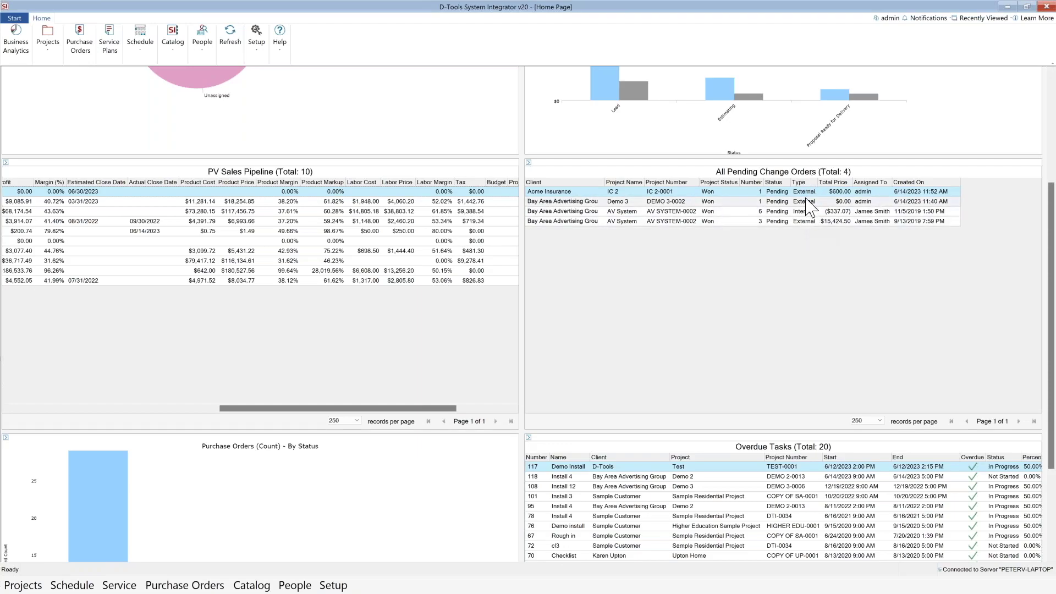
scroll(807, 235, "down", 3)
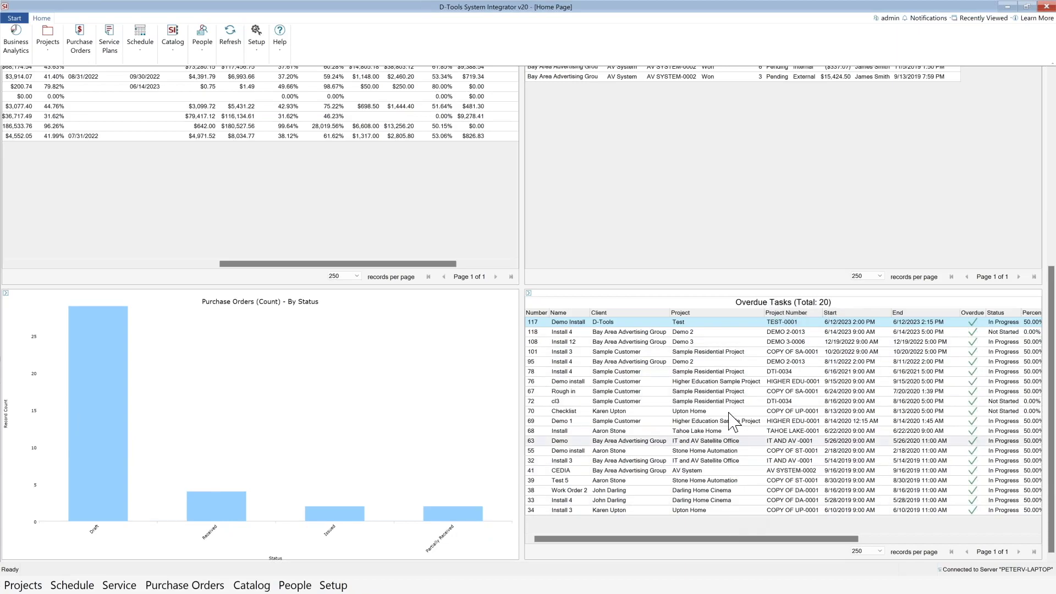
scroll(722, 337, "up", 6)
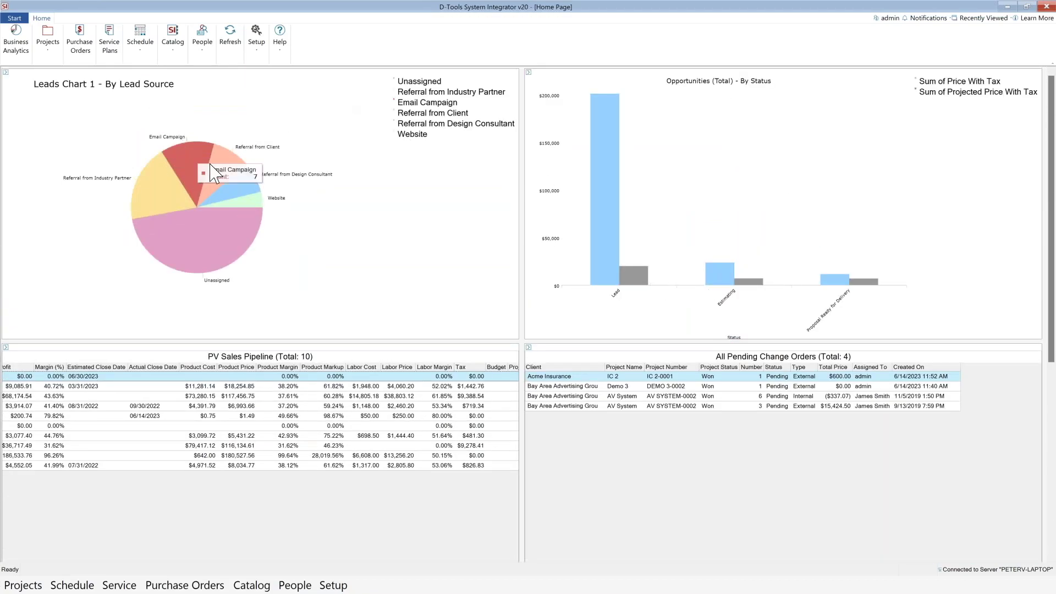
Open the catalog's product list and go to its first entries.
left_click(177, 49)
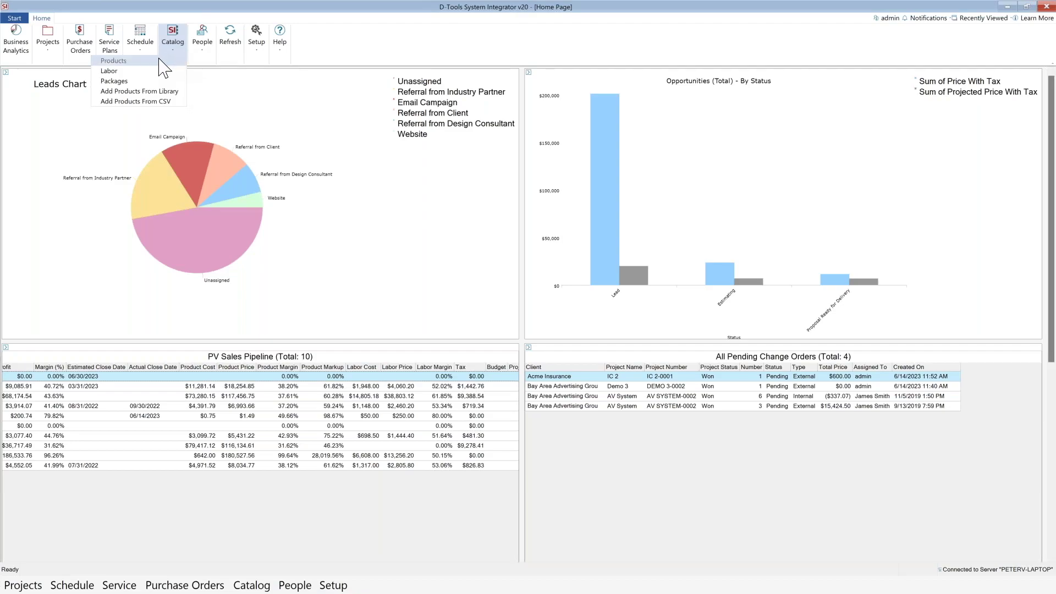
left_click(160, 61)
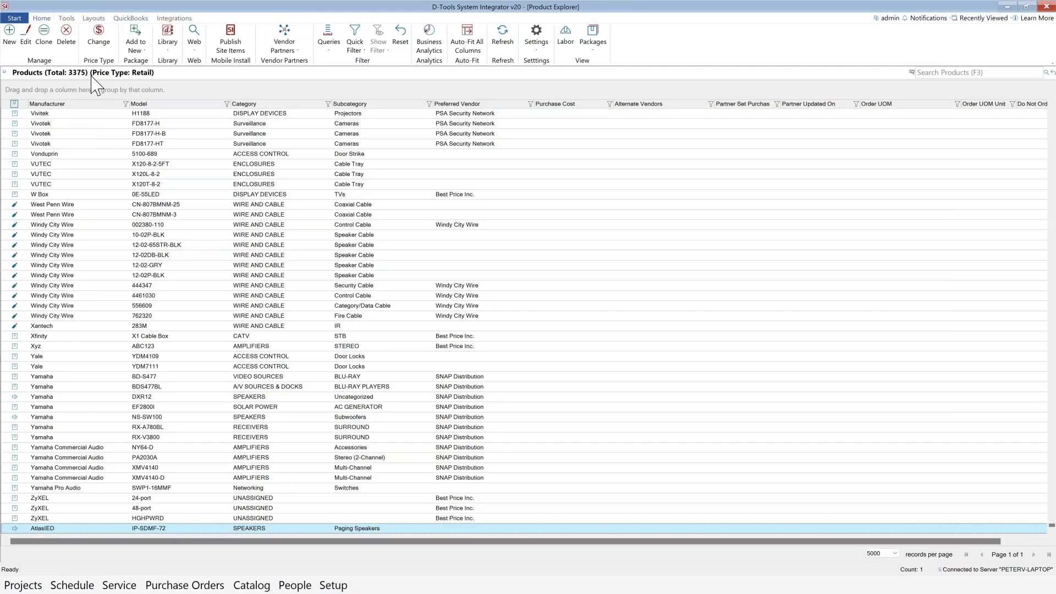
scroll(132, 198, "up", 20)
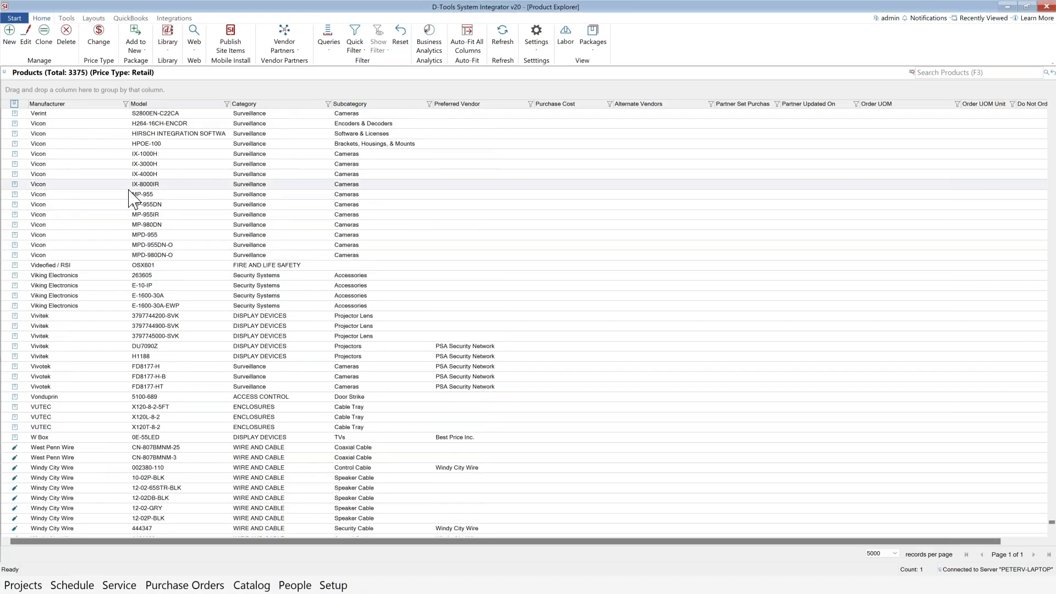
scroll(132, 198, "up", 10)
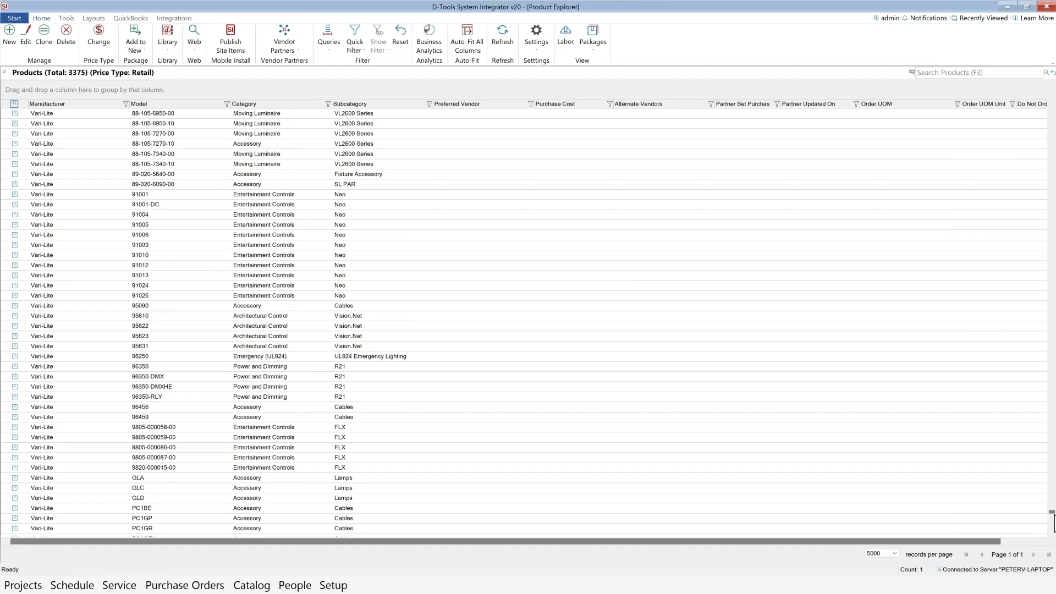
left_click_drag(1052, 511, 1026, 108)
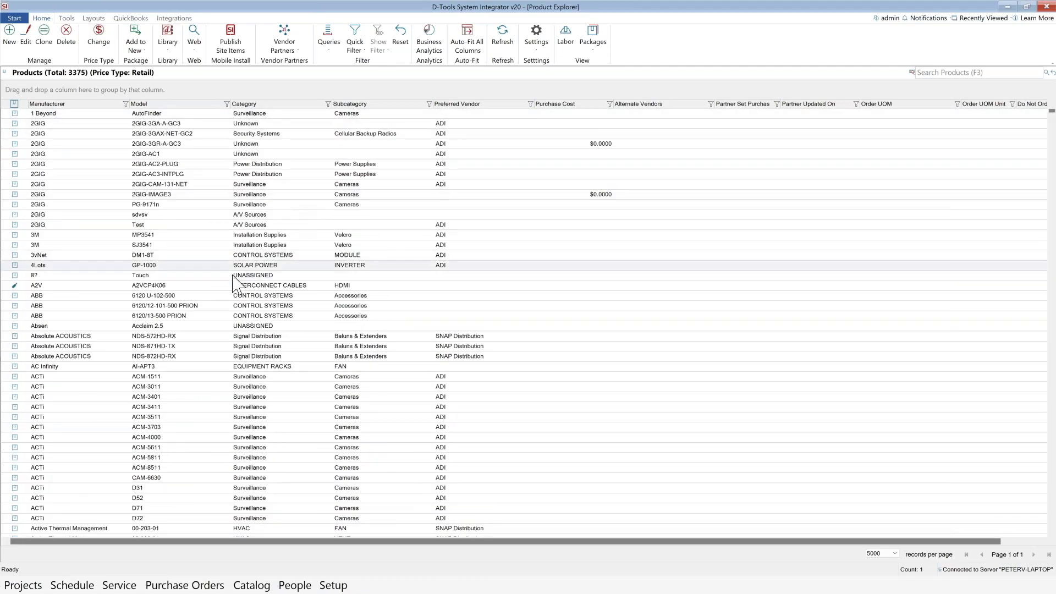
Examine the General, Description, Price and Specifications sections of a blank new product form, and close it without saving.
left_click(7, 47)
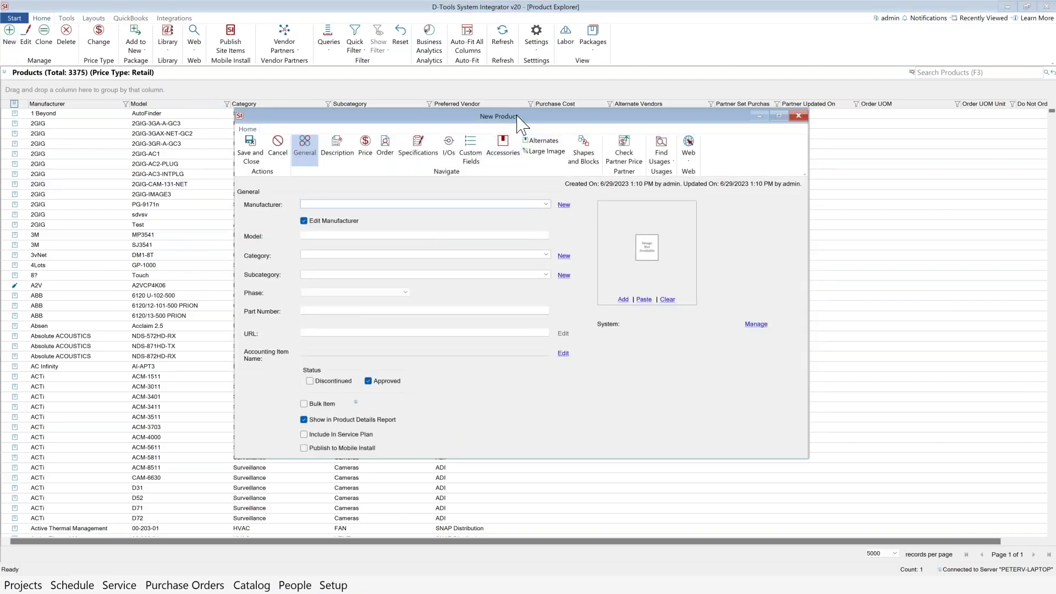
left_click_drag(520, 118, 496, 83)
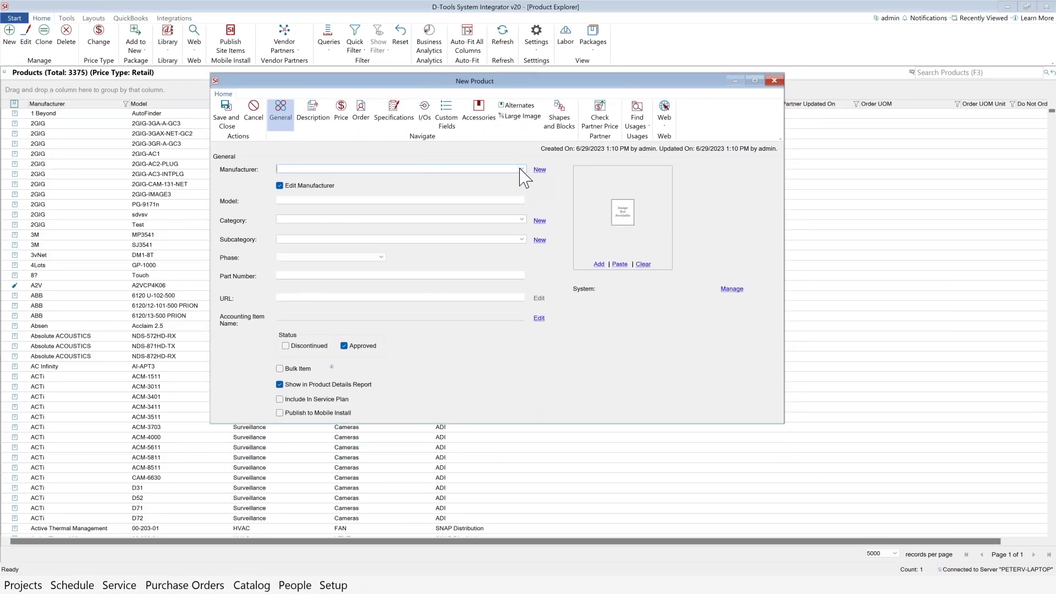
left_click(521, 169)
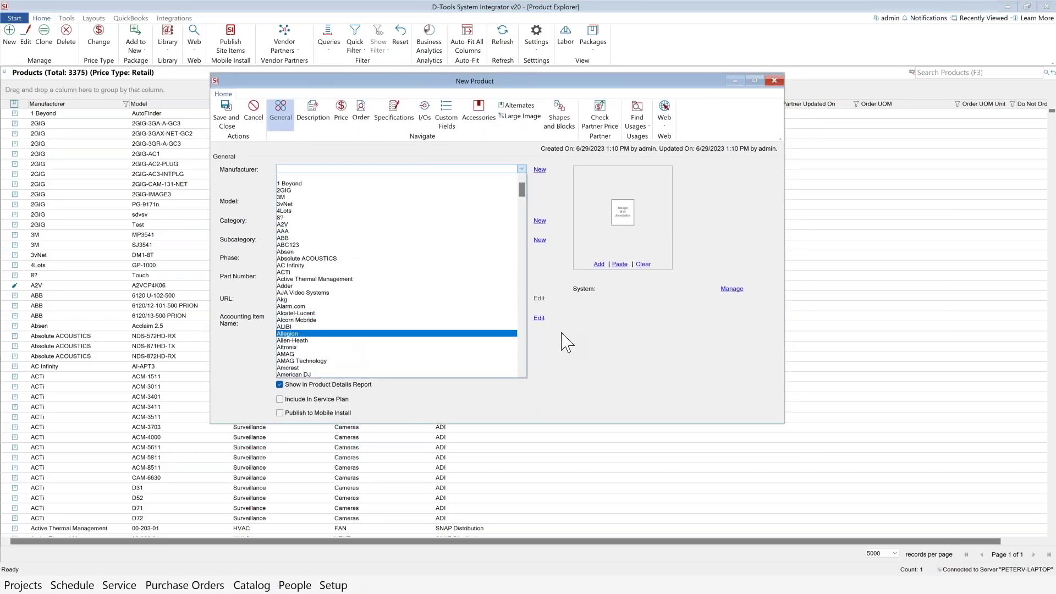
left_click(572, 342)
left_click(313, 113)
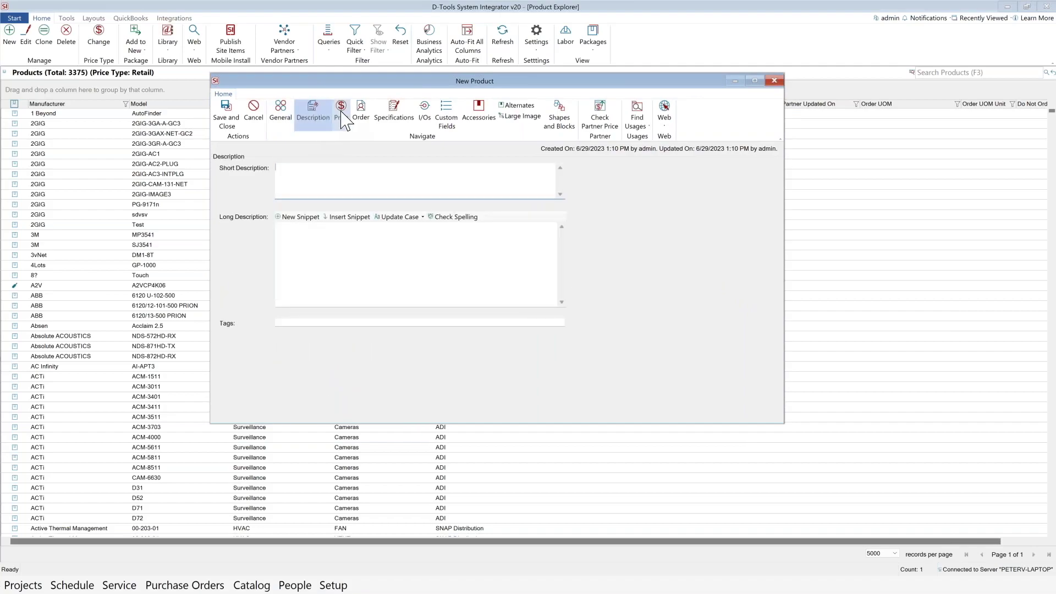
left_click(342, 114)
left_click(394, 113)
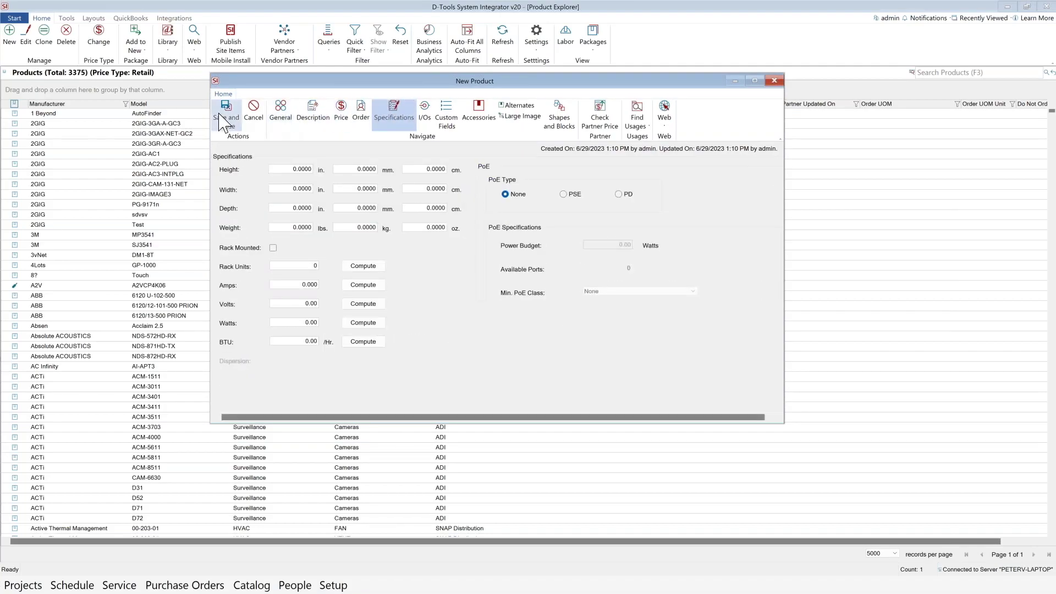
left_click(286, 120)
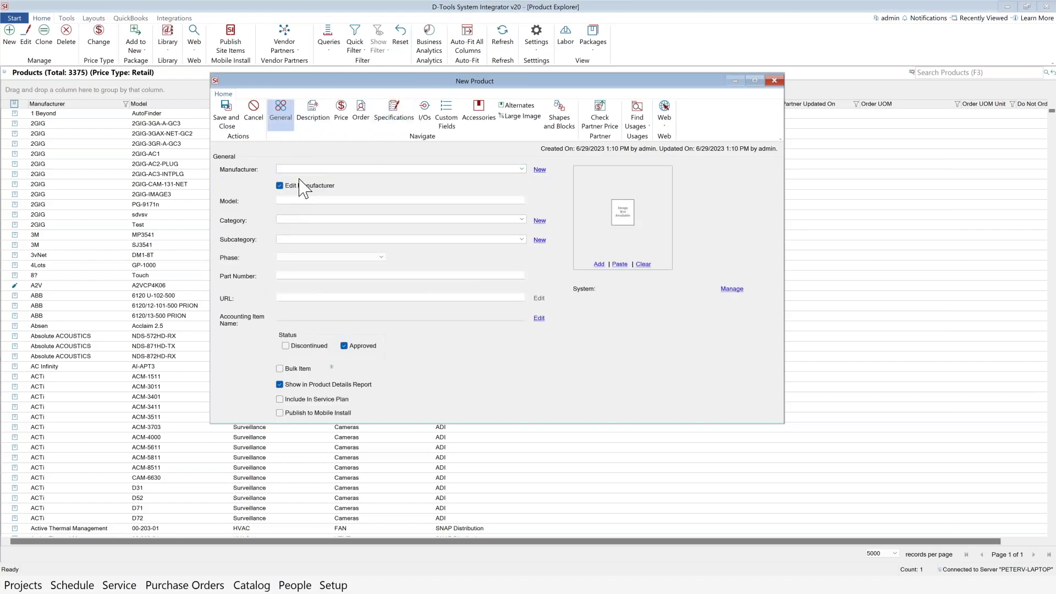
left_click(775, 82)
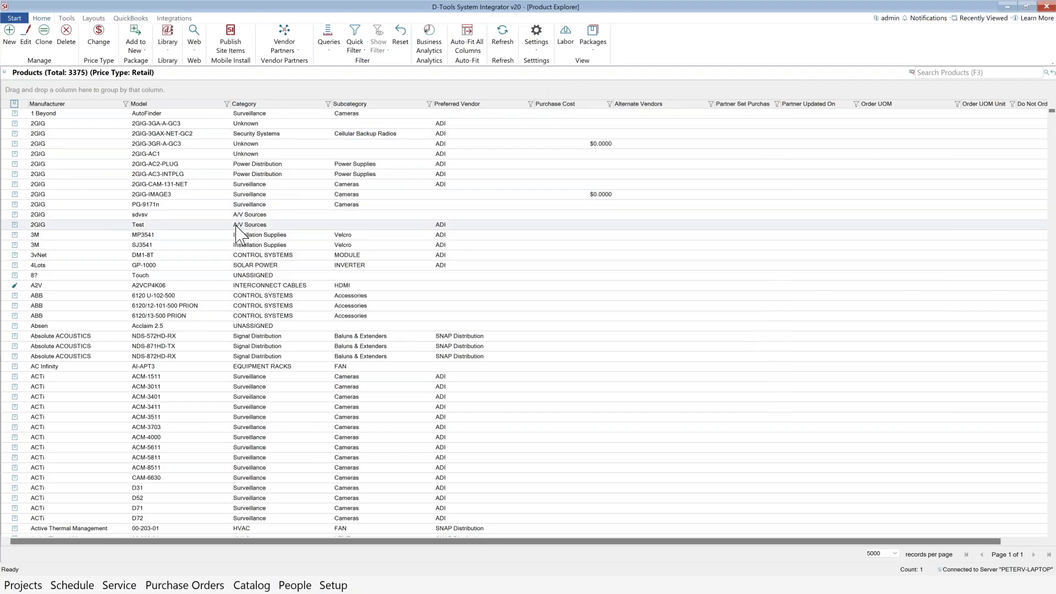
Open the window for adding products from the library and review its manufacturer list and weekly data library updates.
left_click(168, 55)
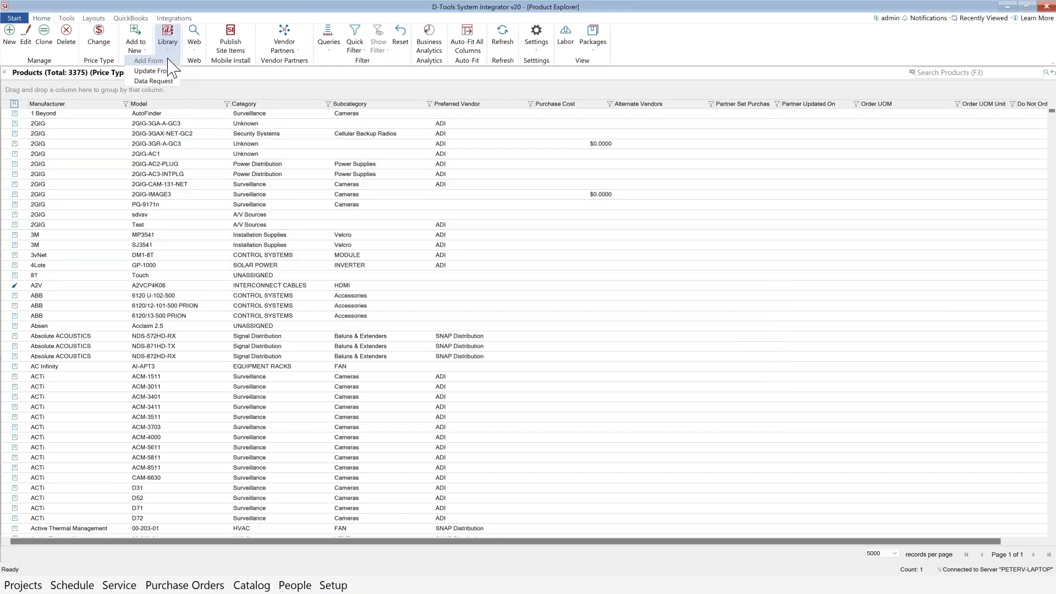
left_click(168, 60)
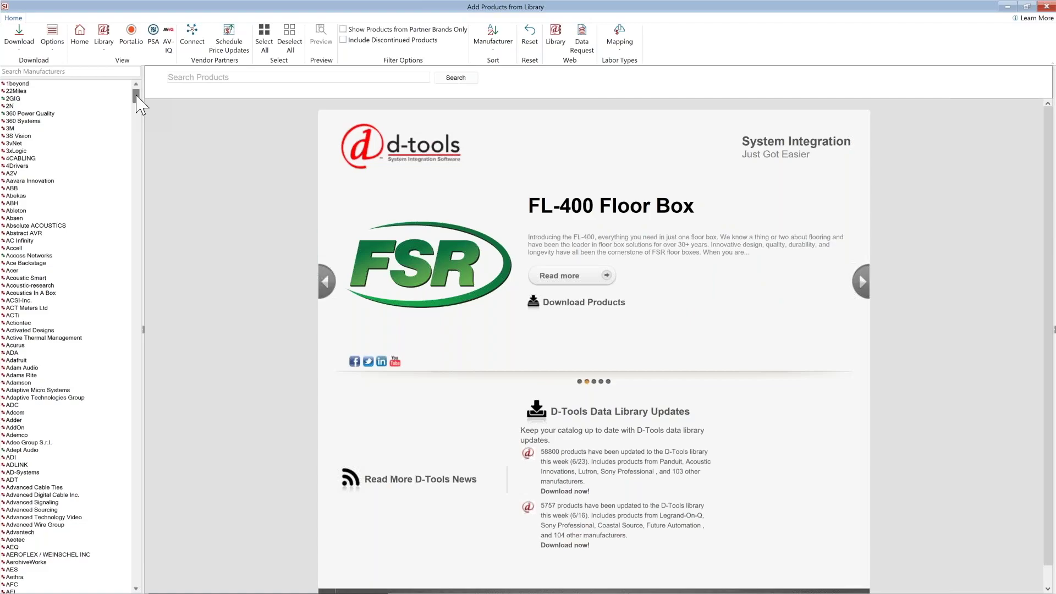
left_click_drag(137, 95, 133, 214)
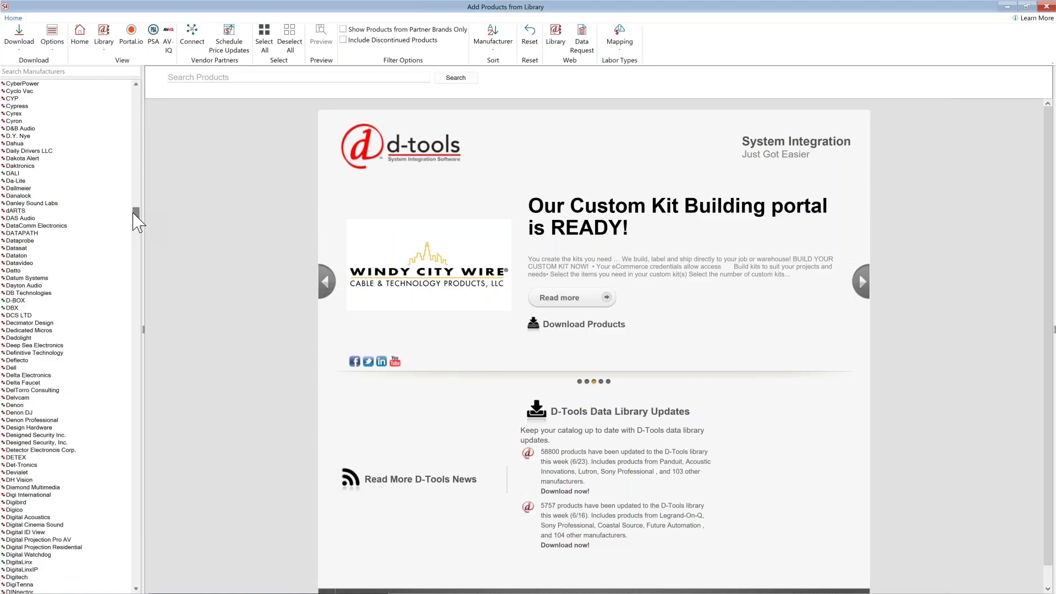
scroll(229, 259, "down", 1)
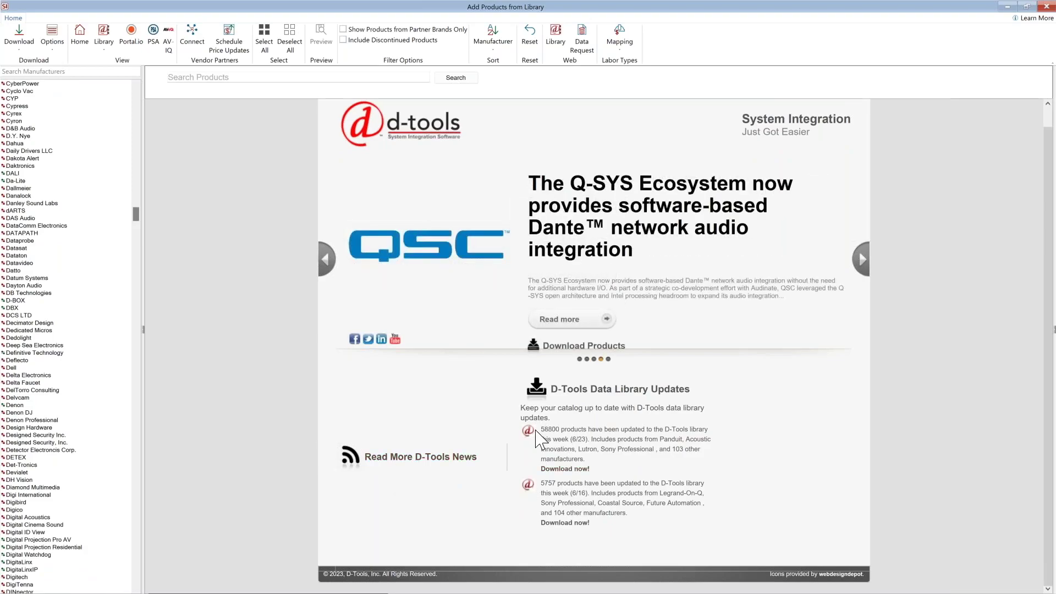
left_click_drag(543, 430, 562, 431)
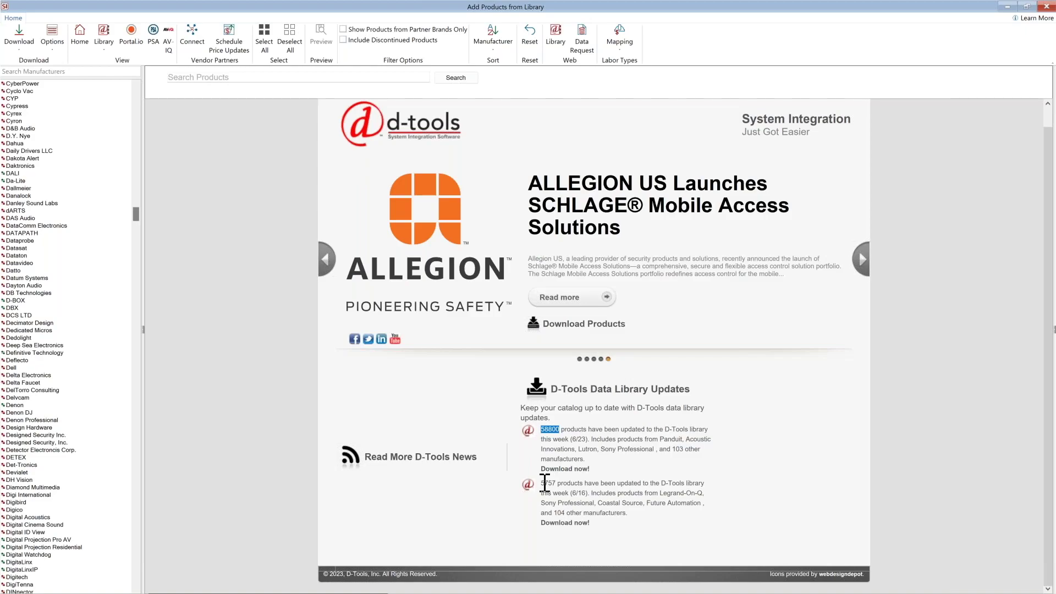
left_click_drag(543, 484, 584, 484)
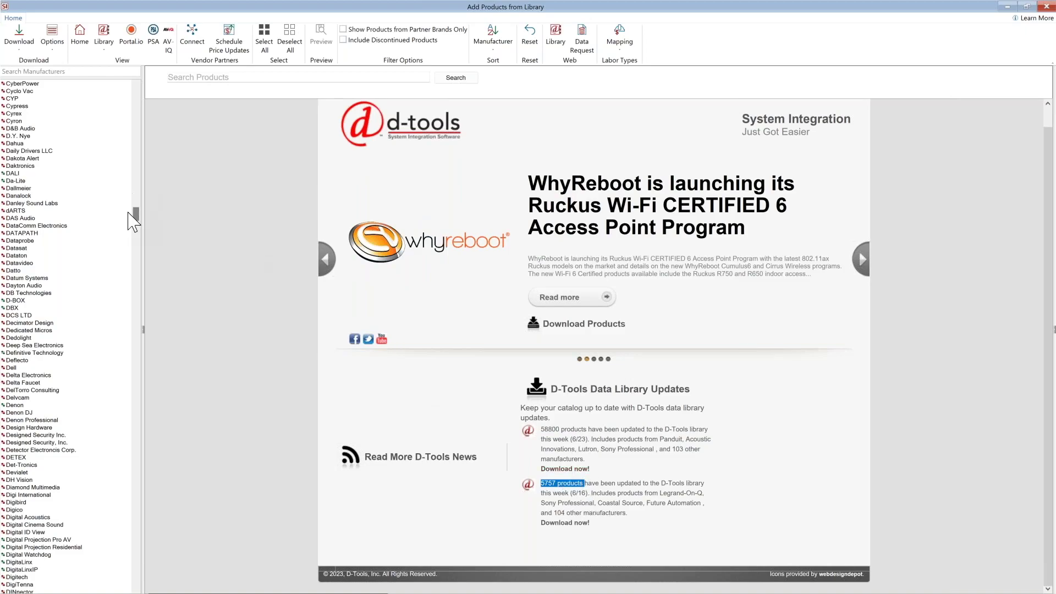
Search the library's manufacturers for "qsc" and list QSC's Distributed Audio/Video products.
left_click_drag(134, 214, 134, 88)
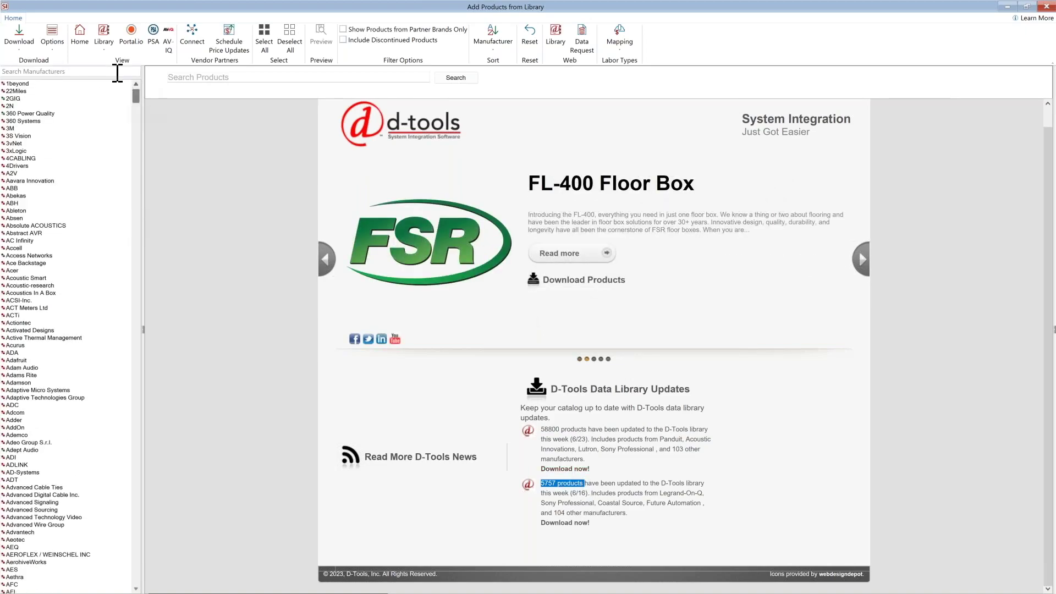
left_click(117, 72)
type("qsc")
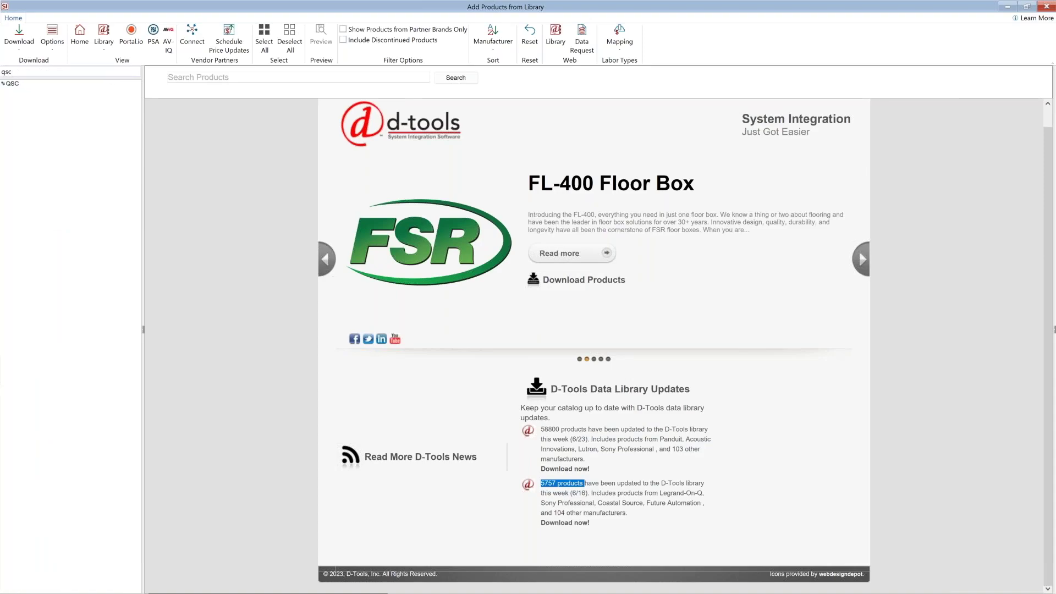
left_click(12, 84)
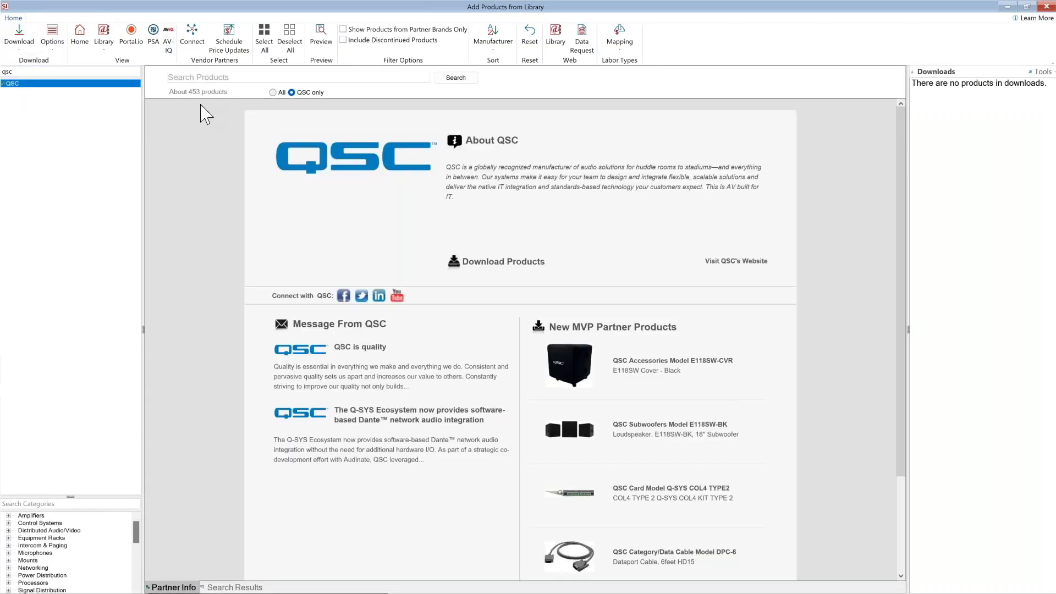
left_click(70, 531)
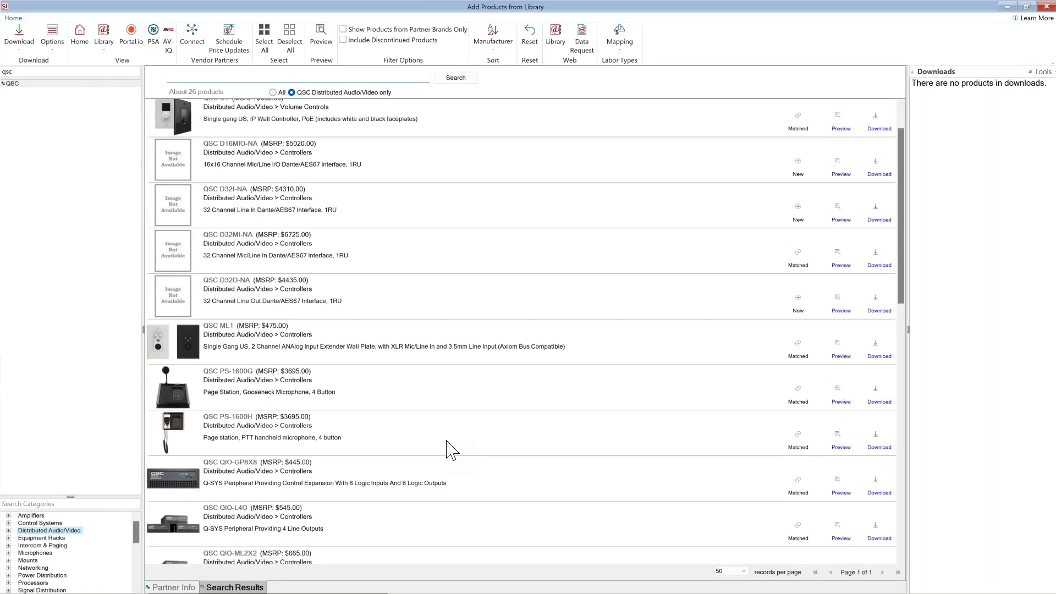
Download the QSC A4FLEX, QIO-GP8X8 and QIO-L4O products together from the library.
left_click(450, 482)
left_click(456, 523, "ctrl")
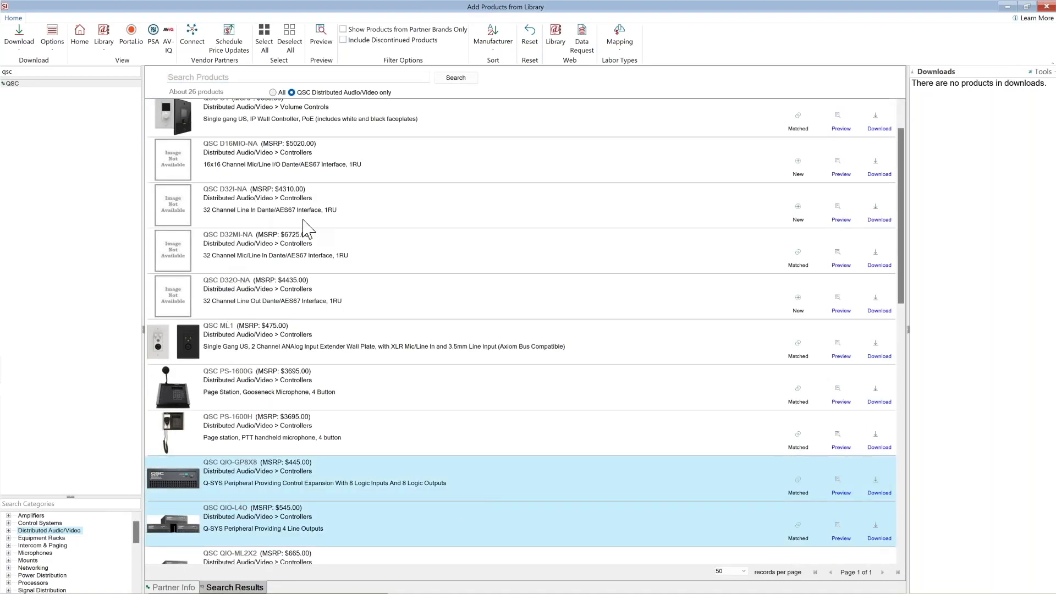
scroll(370, 229, "up", 1)
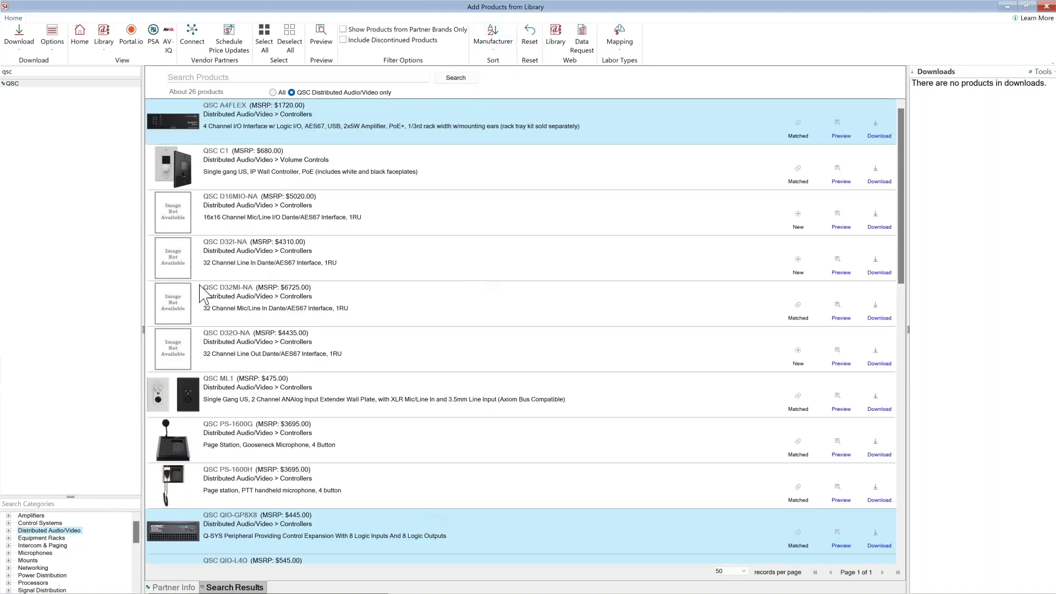
left_click(25, 50)
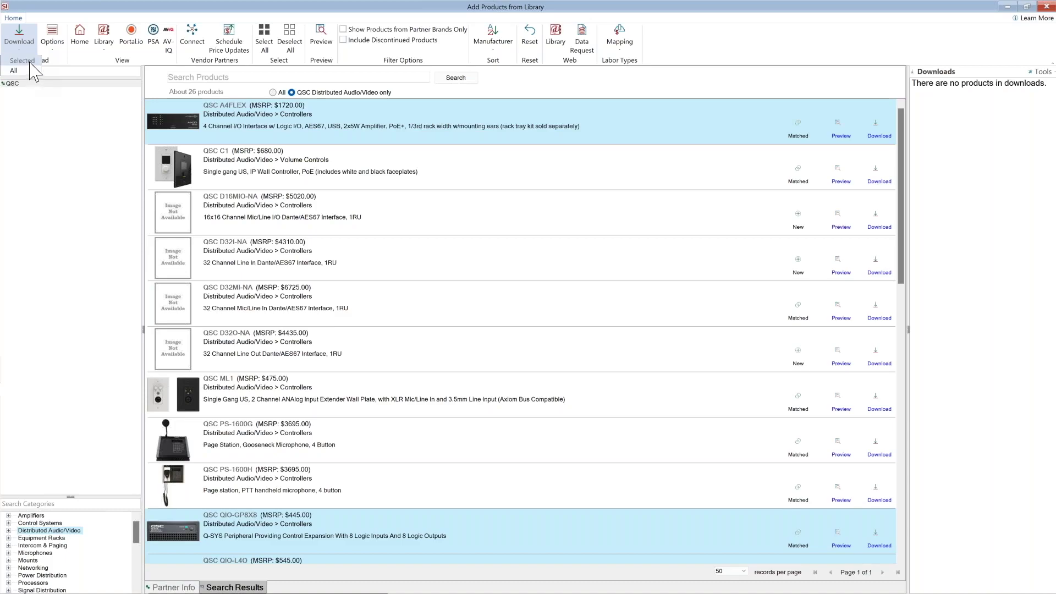
left_click(22, 61)
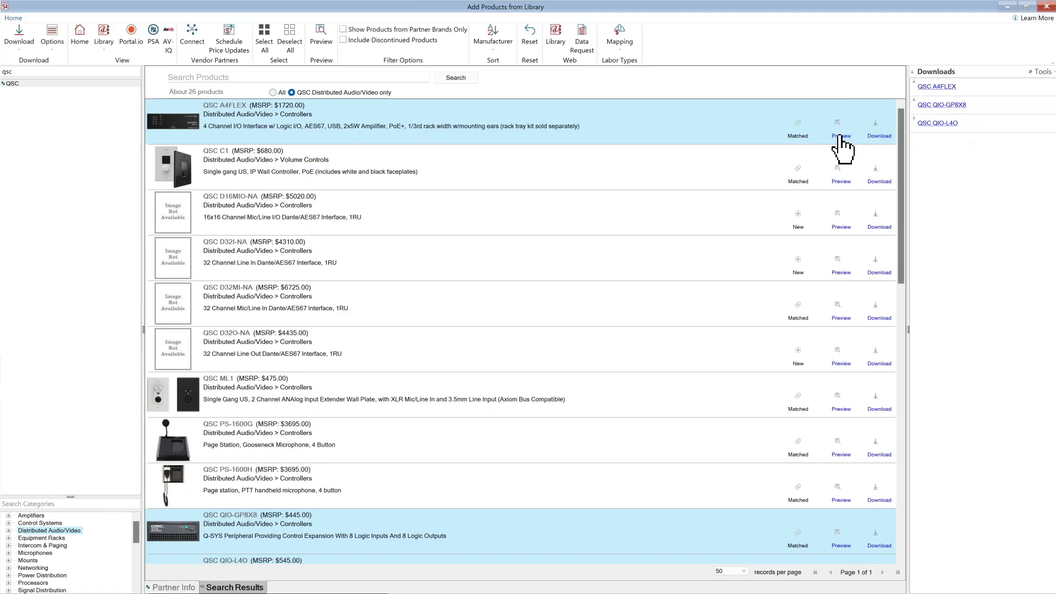
Preview the QSC A4FLEX in the D-Tools Data Library web page and review its overview, features and specifications.
left_click(878, 138)
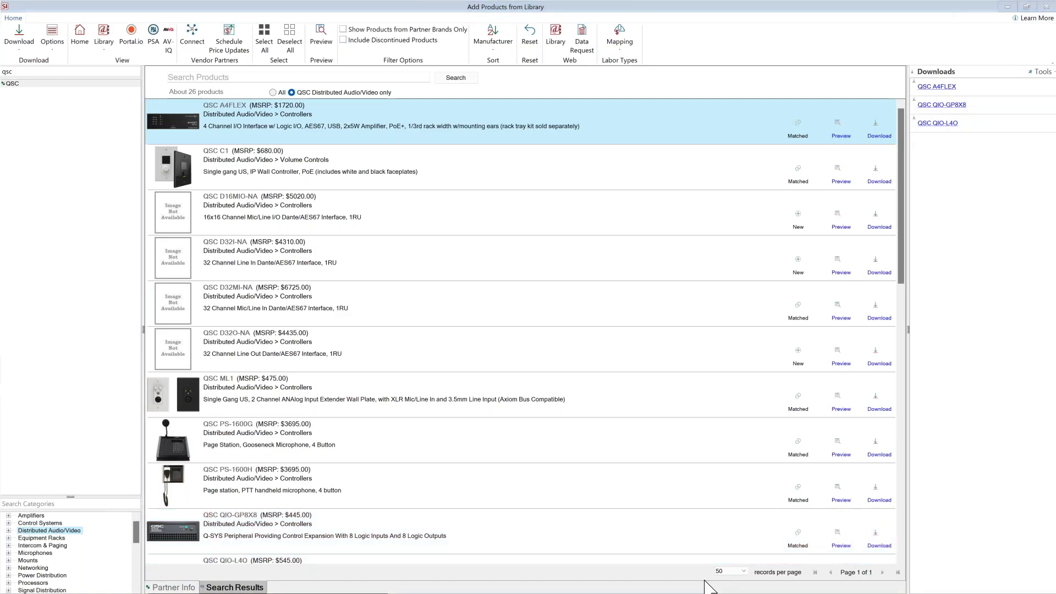
left_click_drag(1055, 593, 795, 6)
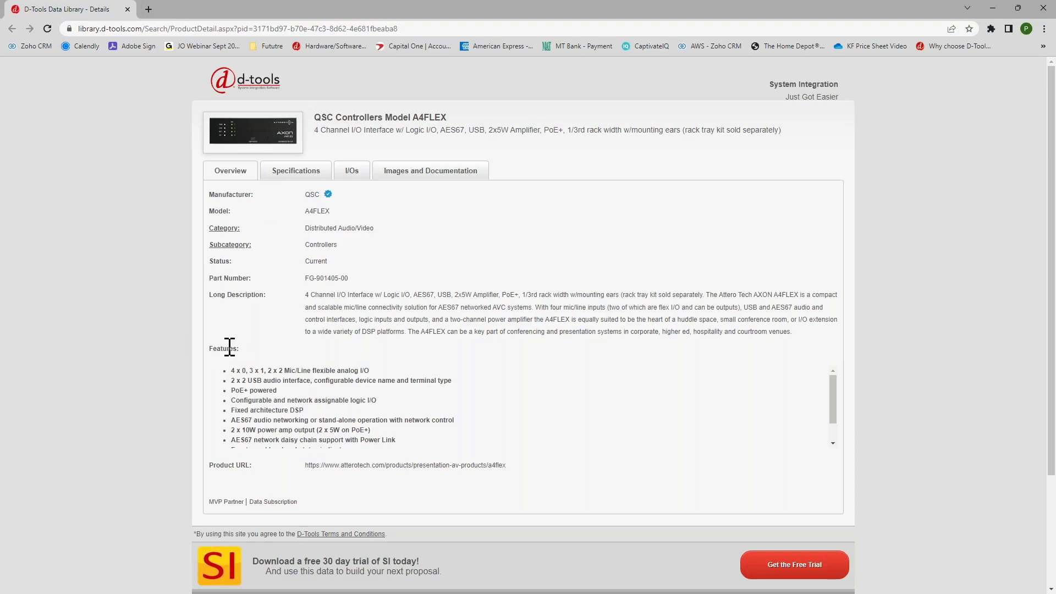
scroll(293, 383, "down", 1)
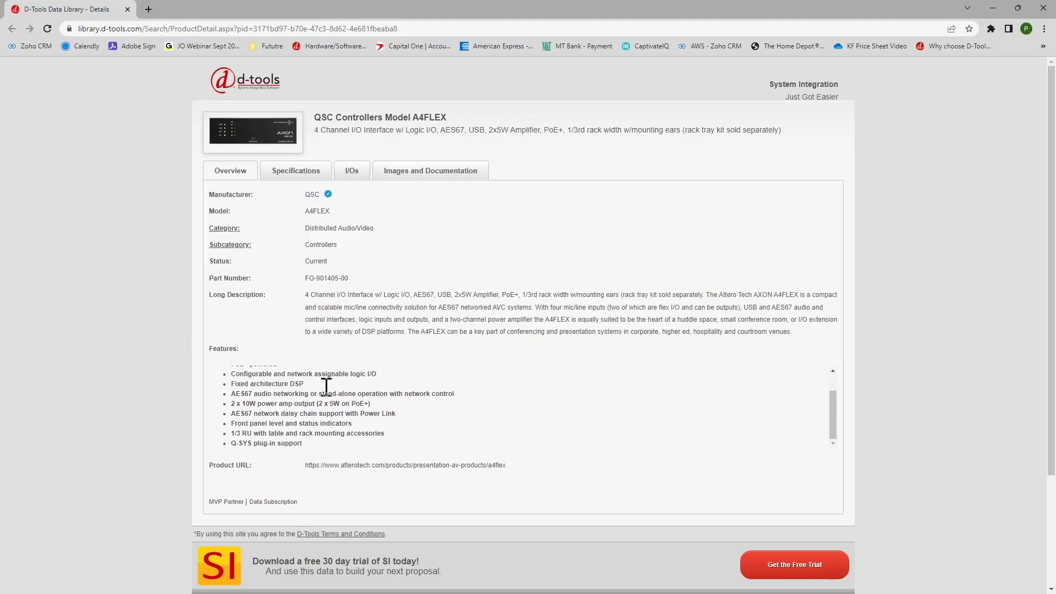
left_click(300, 171)
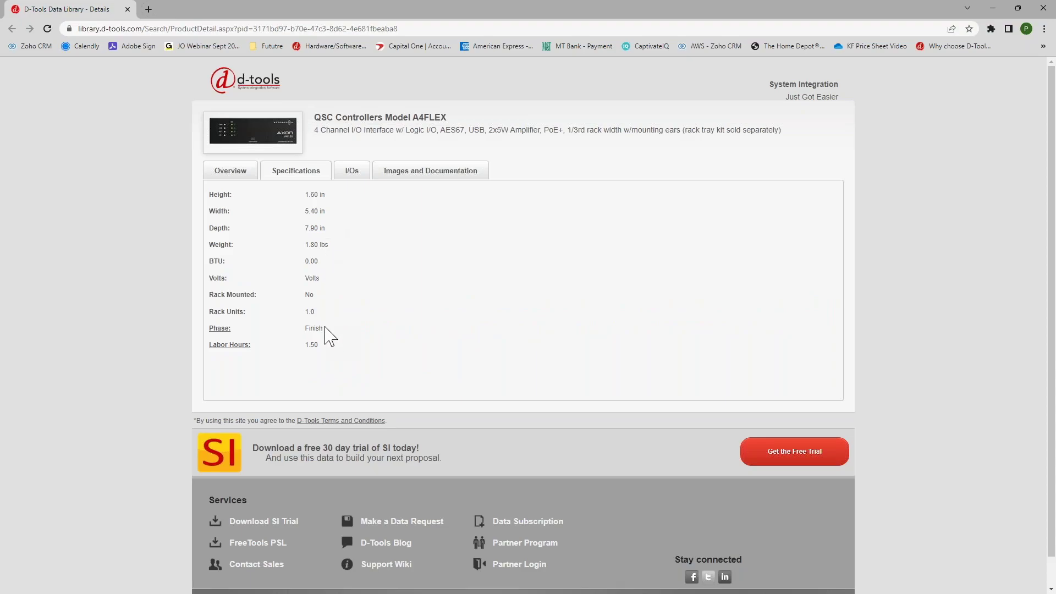
left_click_drag(325, 328, 306, 347)
Review the A4FLEX's inputs and outputs and its images and documentation, return to its overview, and close the preview page.
left_click(352, 174)
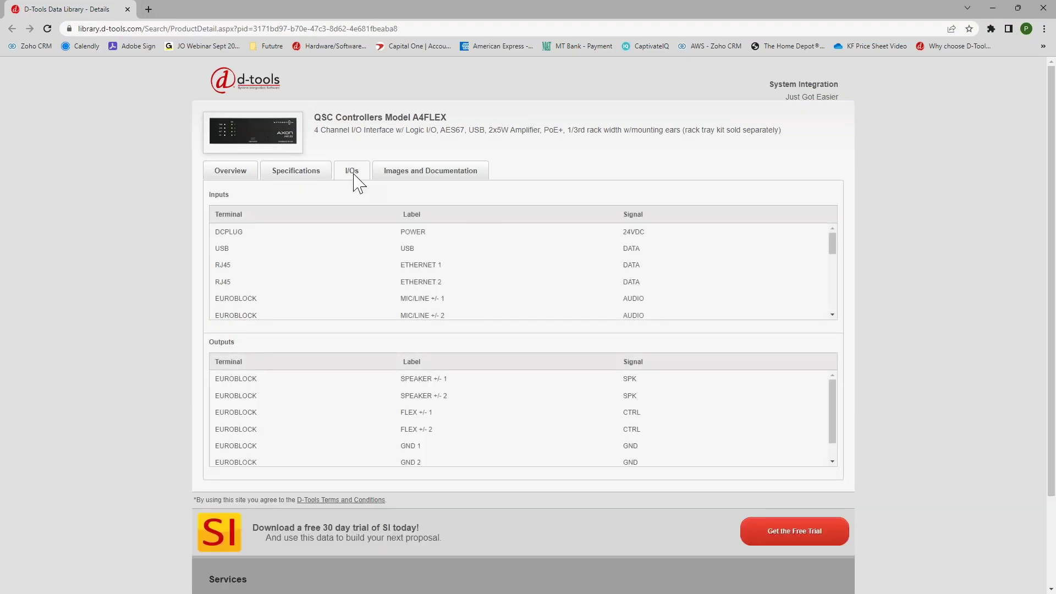
scroll(746, 248, "down", 5)
scroll(746, 247, "up", 8)
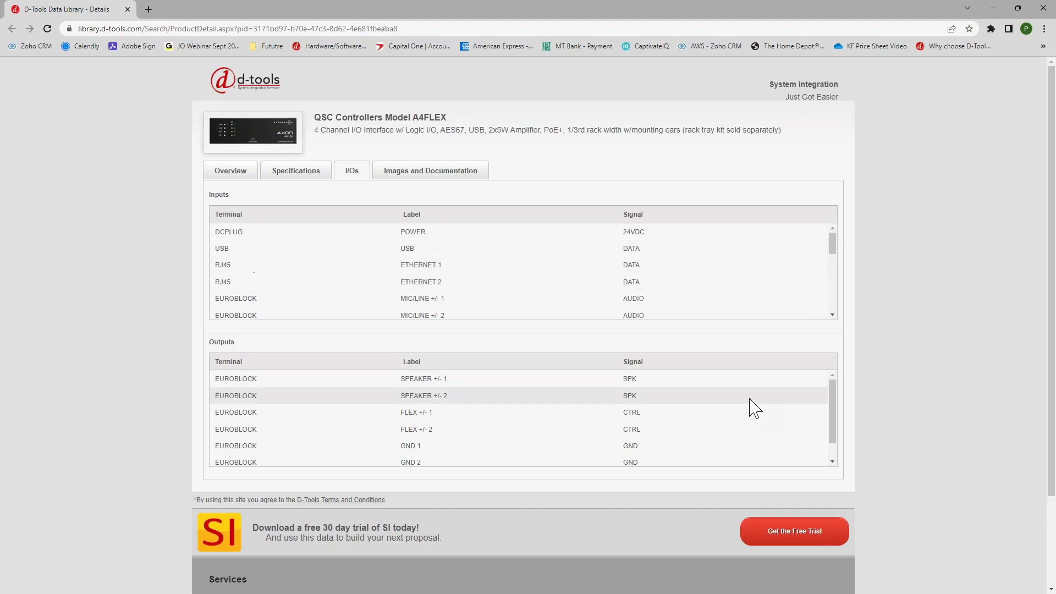
scroll(752, 406, "down", 1)
left_click(447, 175)
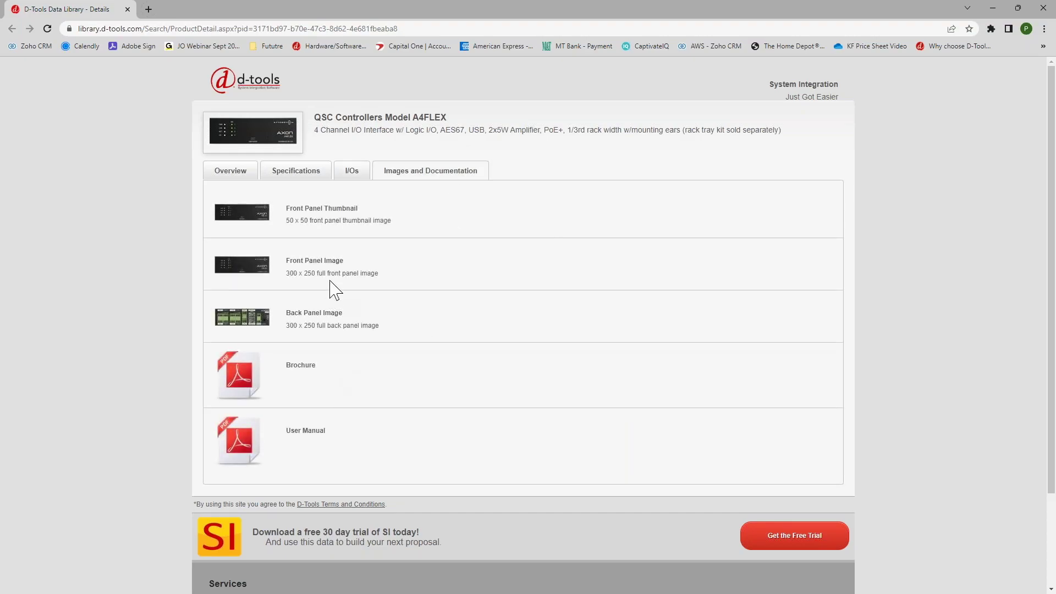
left_click(313, 174)
left_click(240, 169)
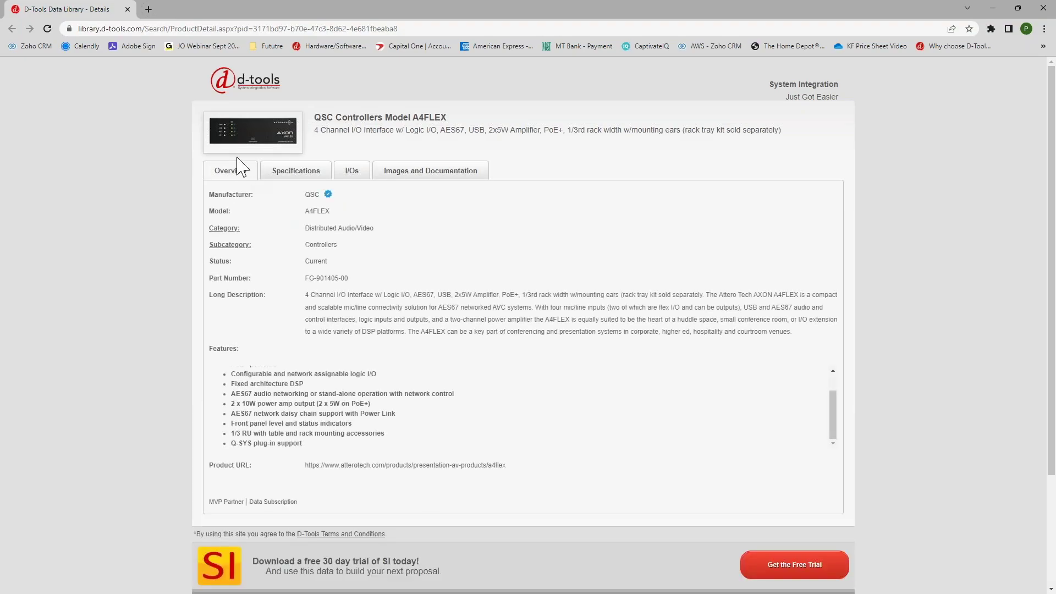
left_click(128, 10)
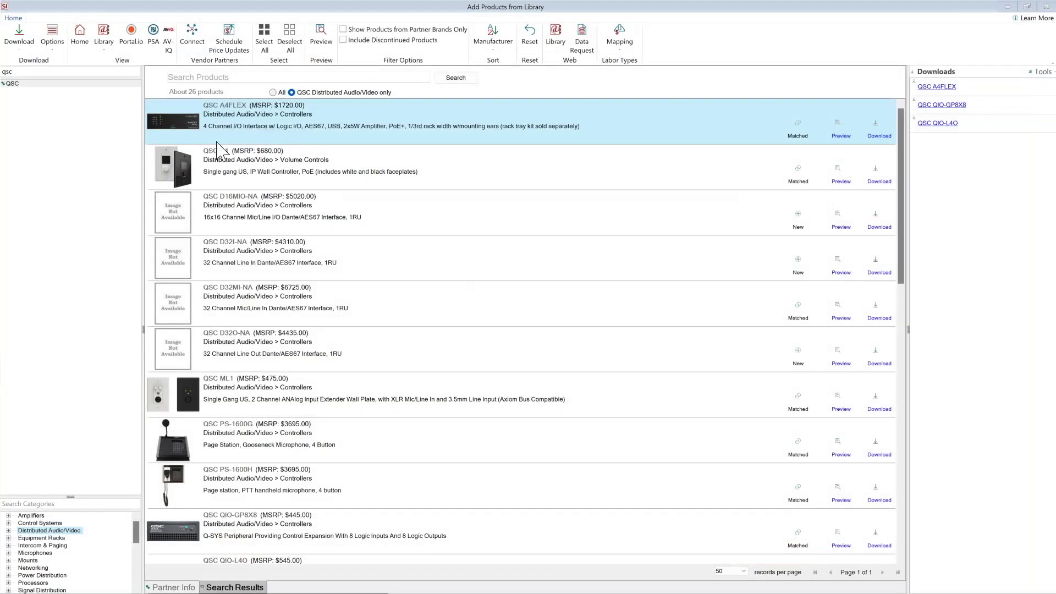
Open the downloaded QSC A4FLEX product record and review its General section and its short and long descriptions.
left_click(946, 87)
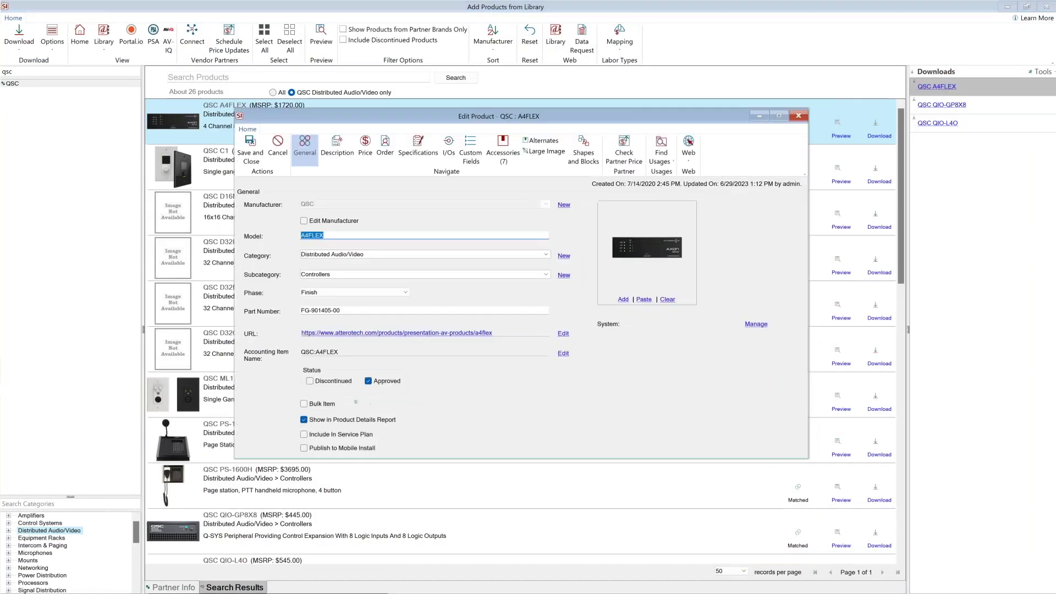
left_click(345, 156)
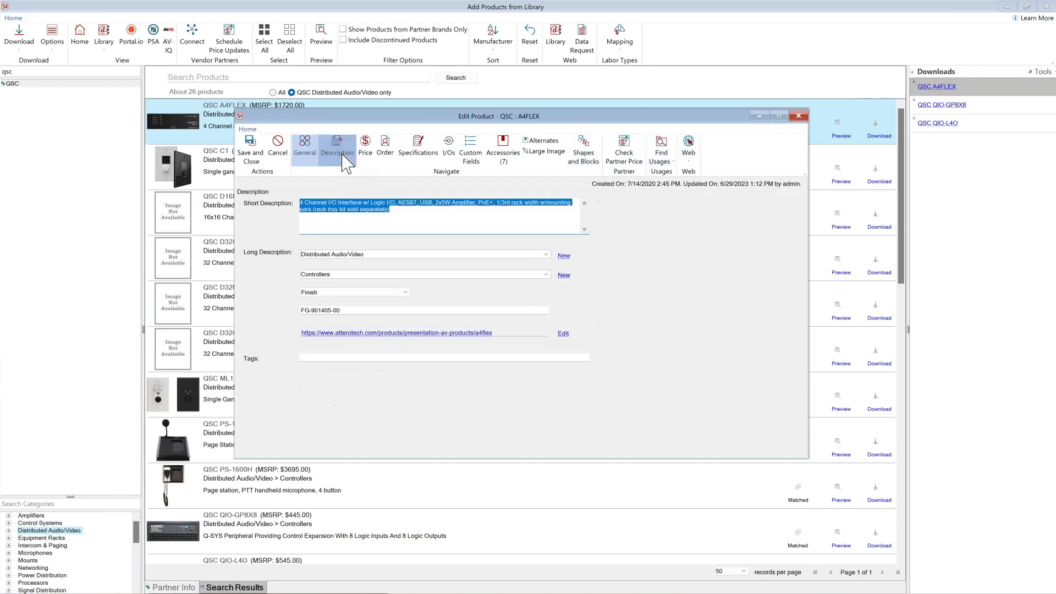
left_click(444, 318)
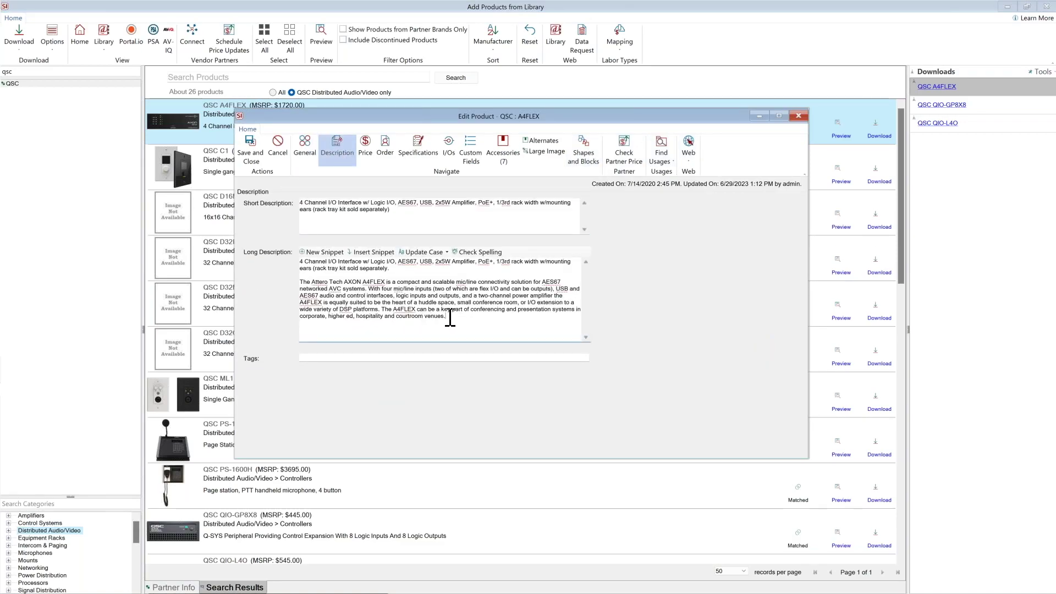
Review the A4FLEX's price types and MSRP, and look through the product price rules without applying any.
left_click(370, 157)
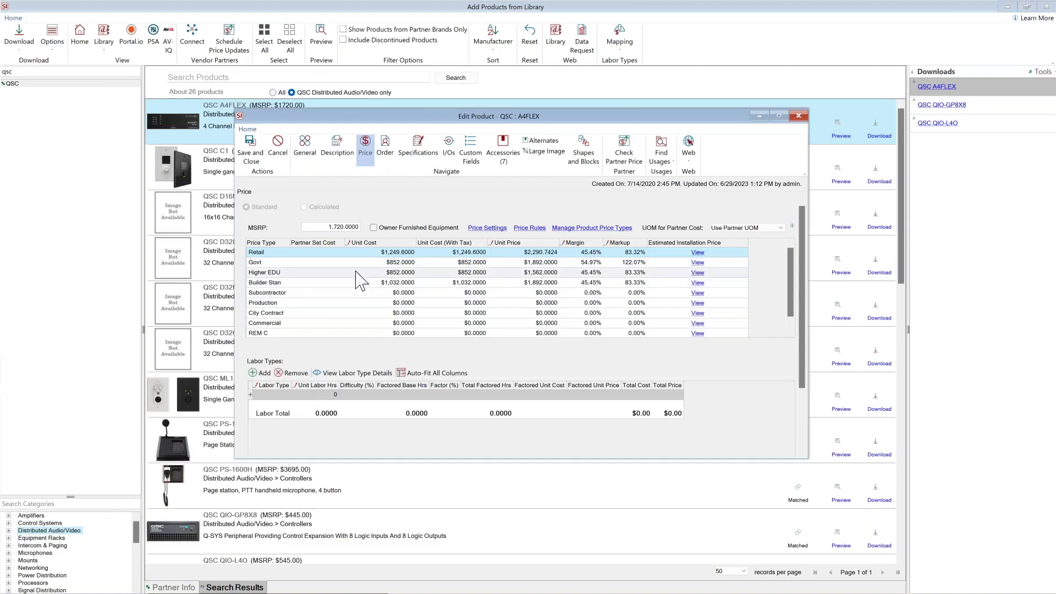
left_click(534, 228)
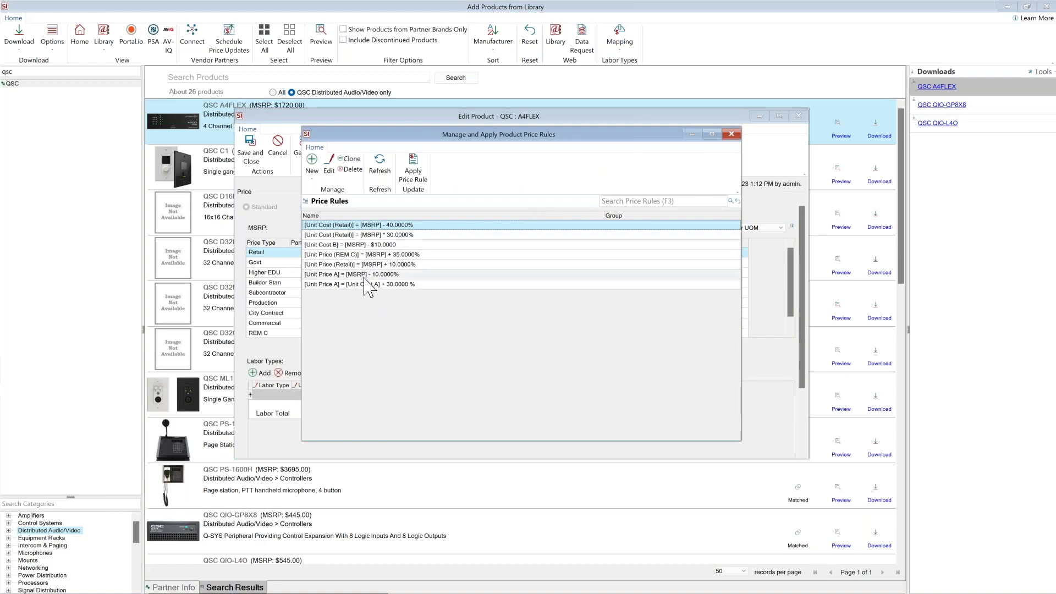
left_click(731, 136)
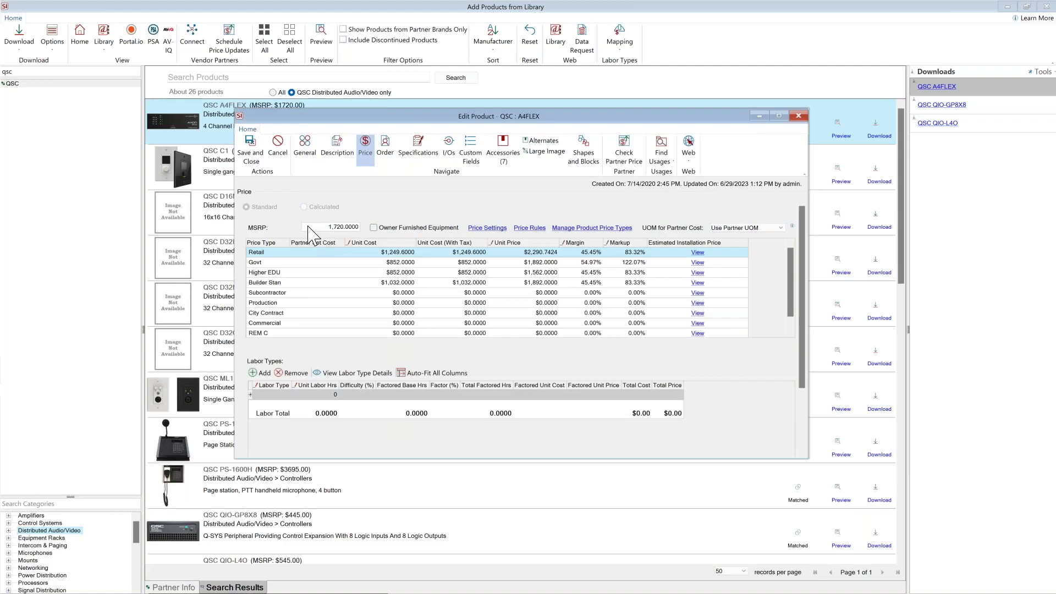
left_click(329, 227)
Review the A4FLEX's Specifications, I/Os and Accessories sections, and close the product record.
left_click(410, 153)
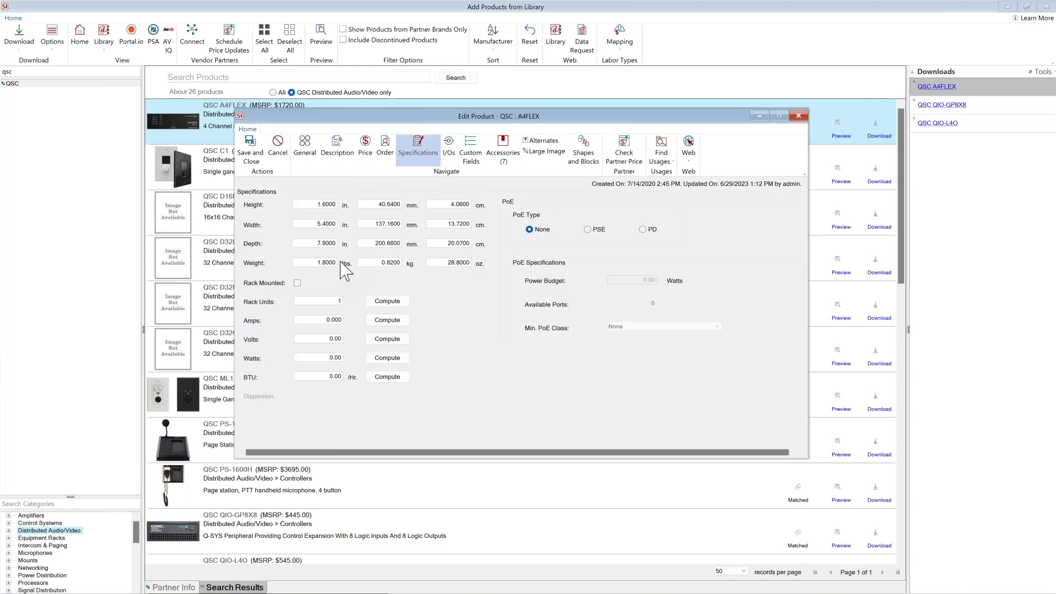
left_click(449, 146)
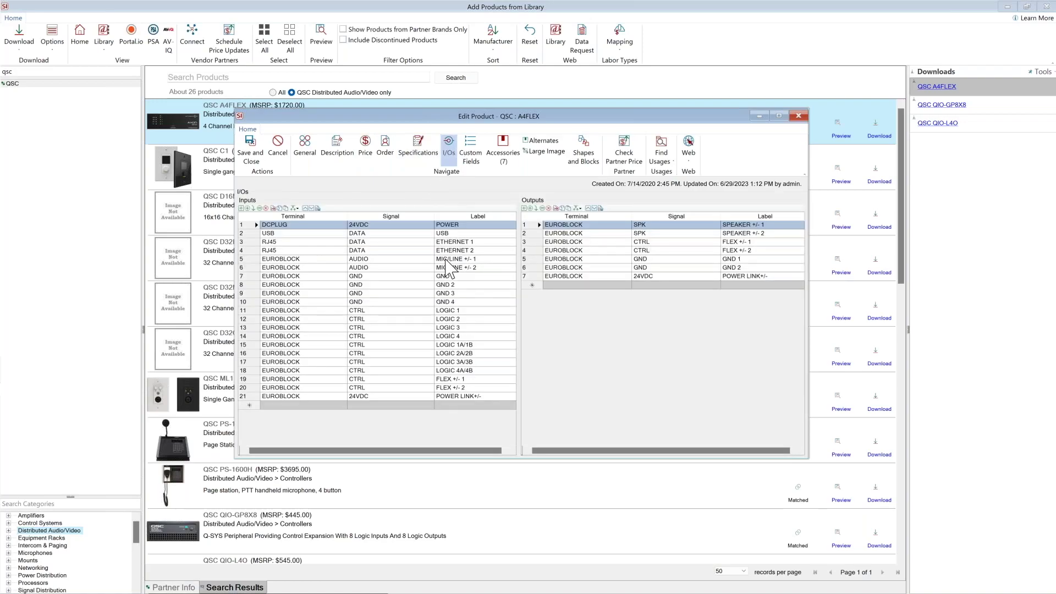
left_click(502, 160)
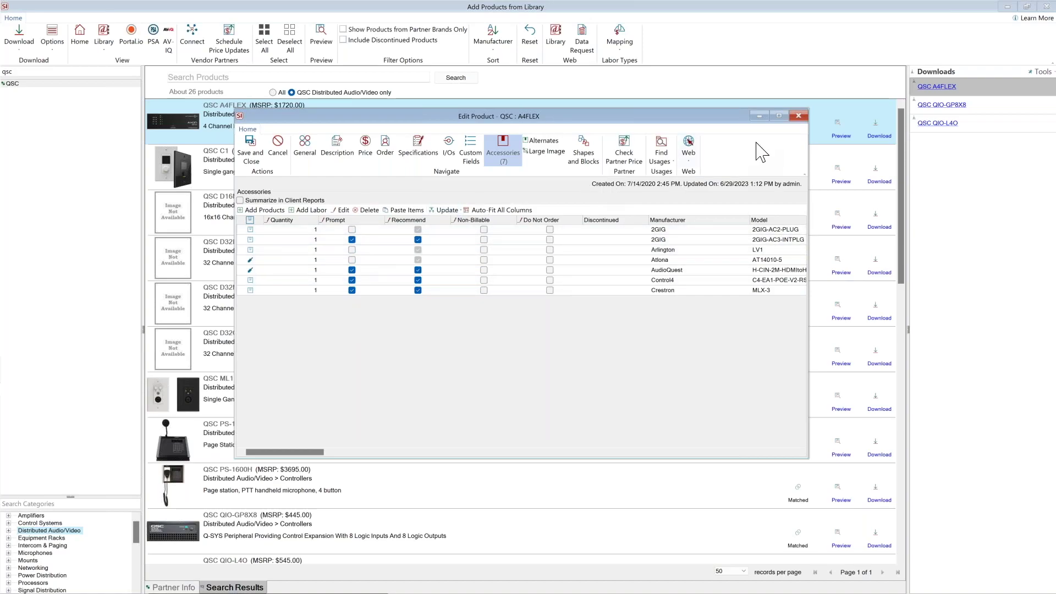
left_click(798, 116)
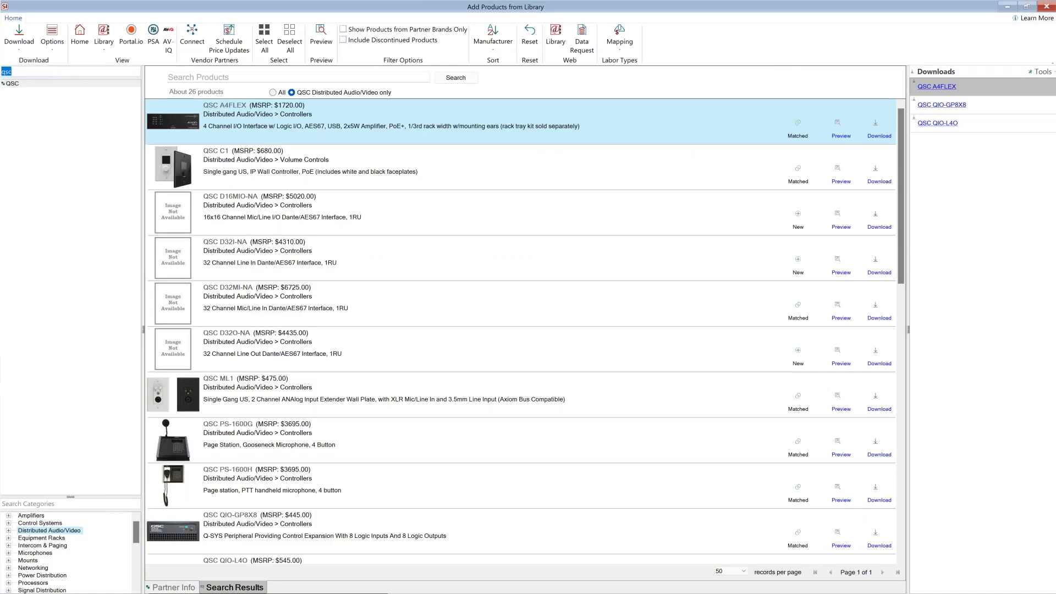
Search the library's manufacturers for "crestron" and show the partner information for Crestron Electronics.
type("cre")
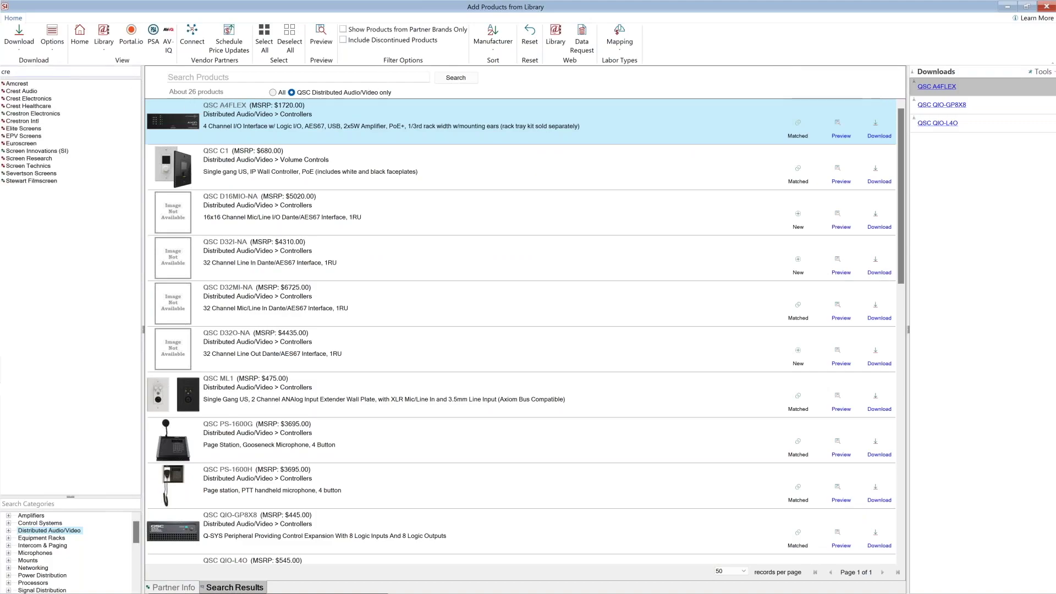
type("stron")
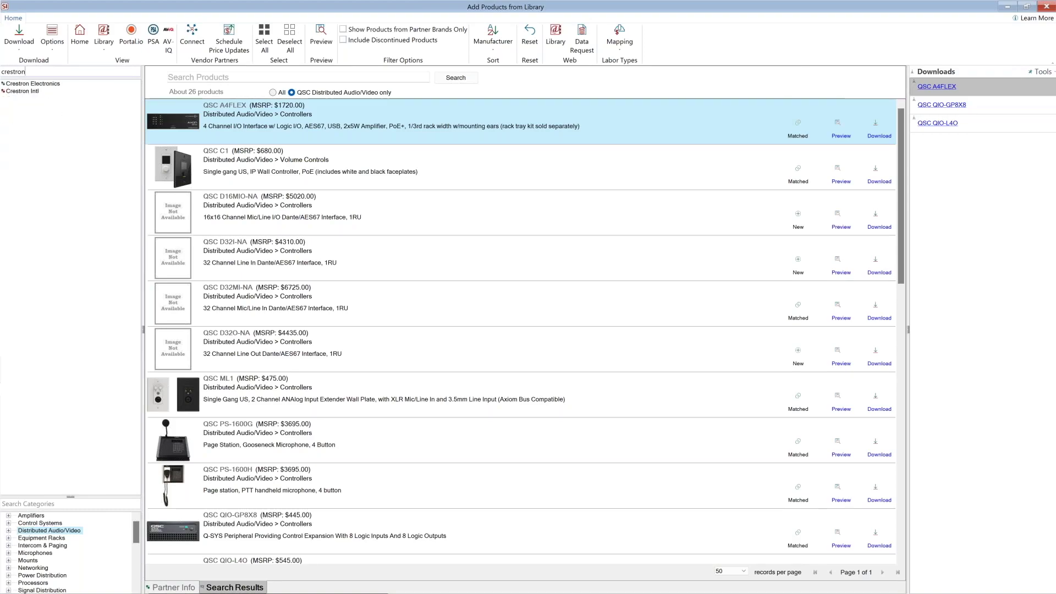
left_click(34, 84)
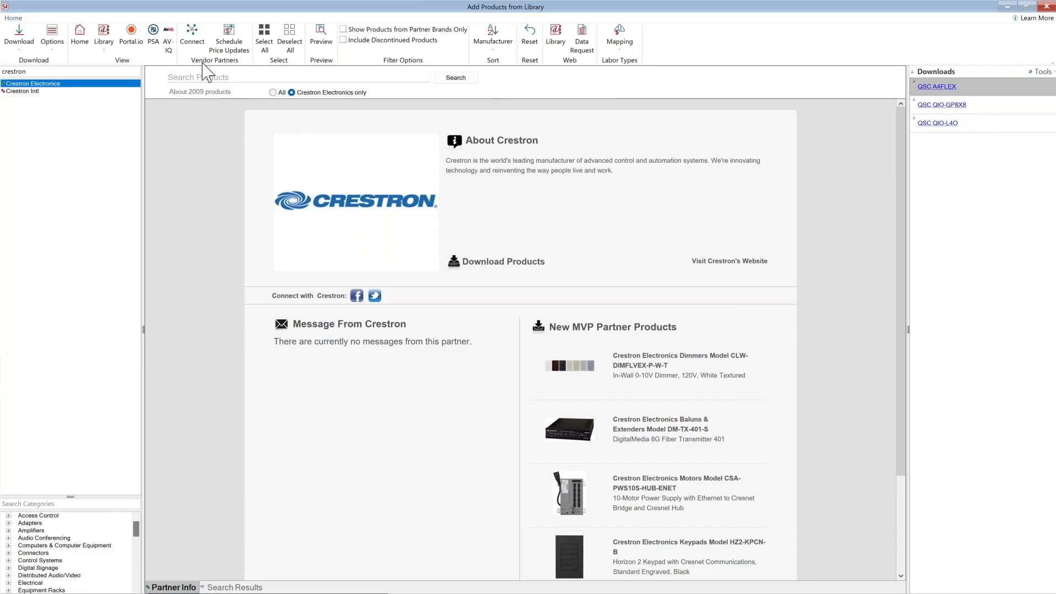
Open the vendor partner connections and examine the brands for which ADI provides pricing.
left_click(196, 45)
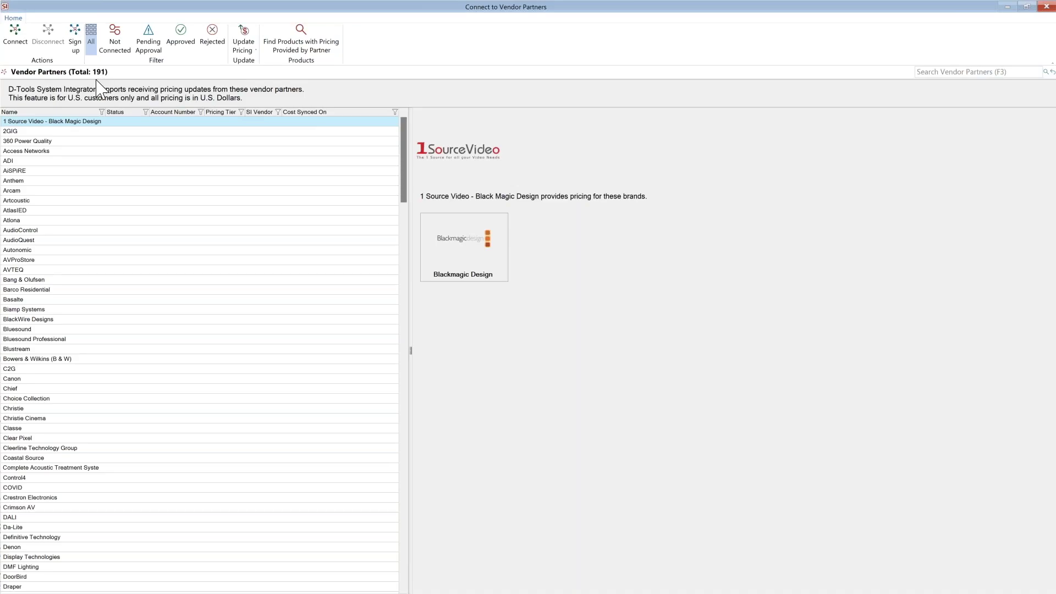
left_click(93, 165)
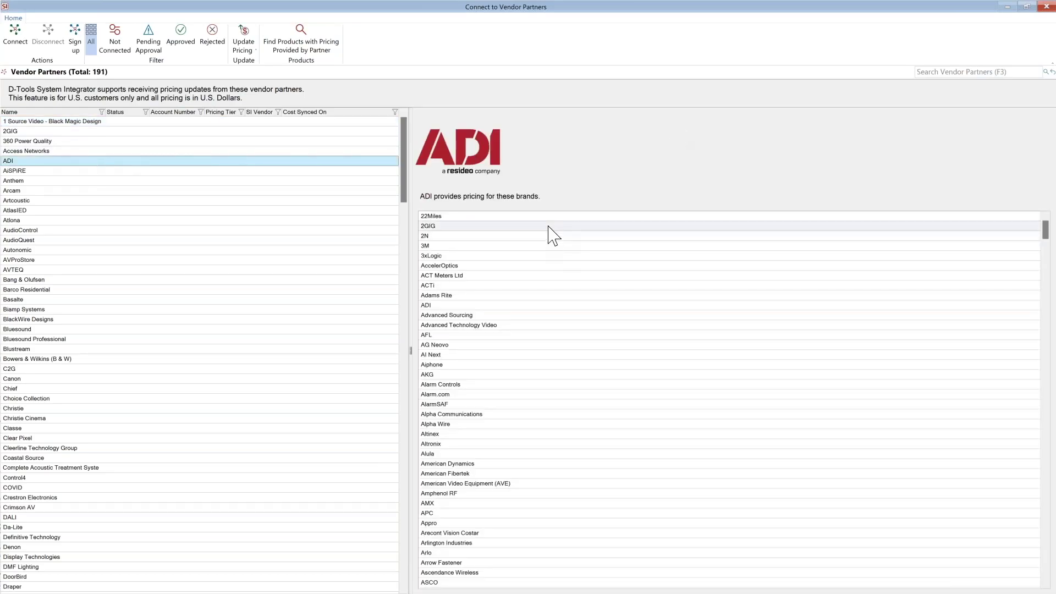
scroll(551, 234, "down", 15)
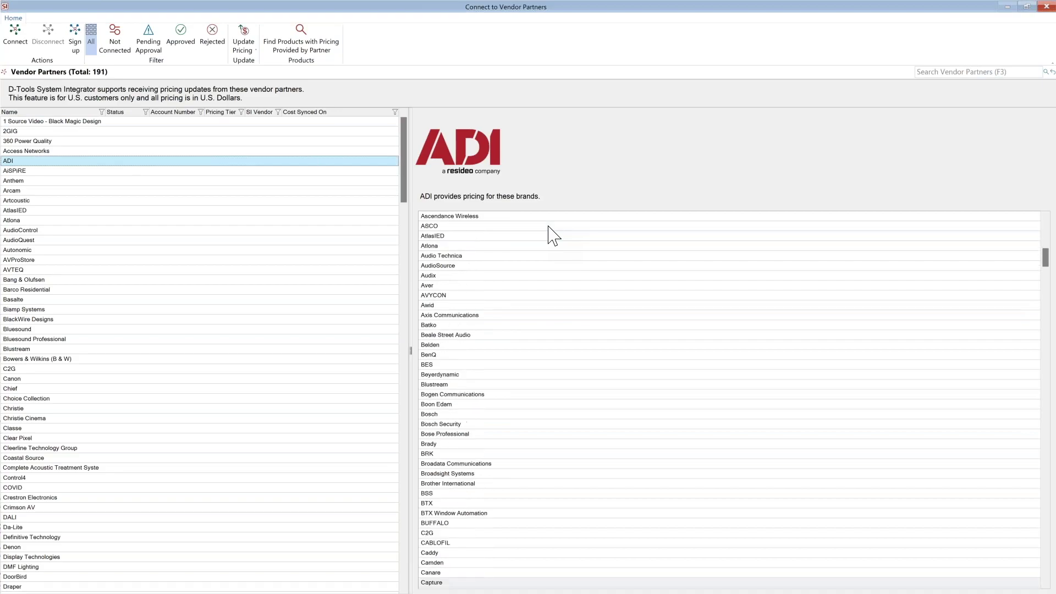
scroll(550, 234, "down", 5)
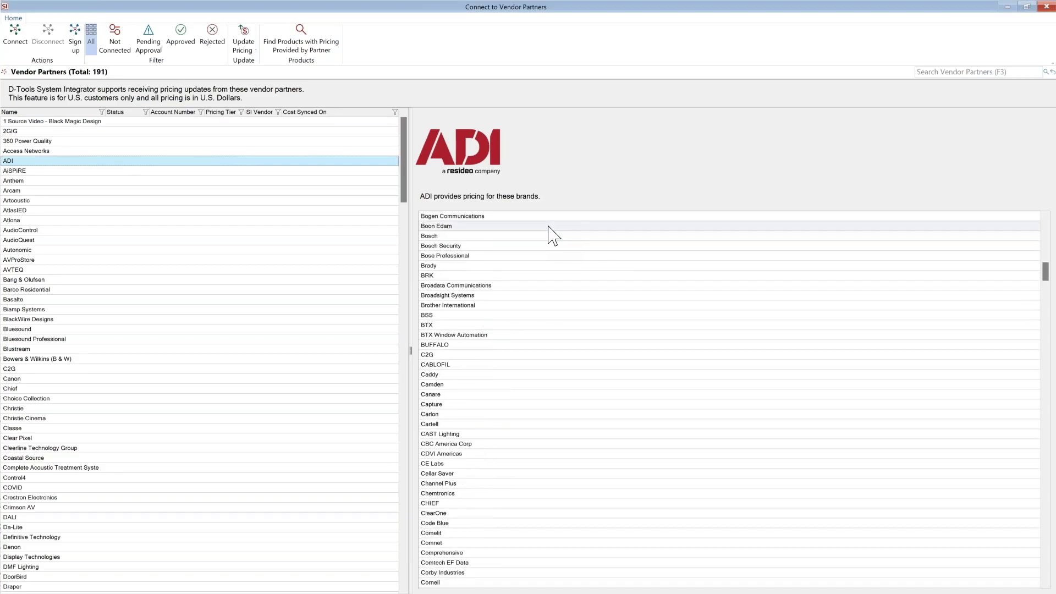
View the form for connecting to ADI, close it without connecting, and browse further through ADI's brands and the vendor partners.
left_click(16, 43)
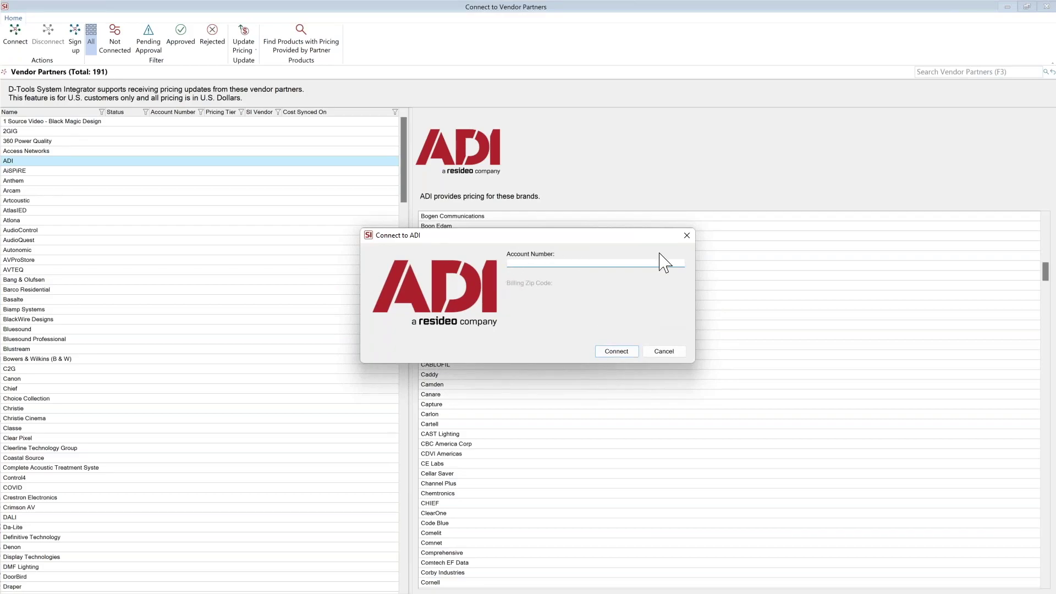
left_click(686, 236)
scroll(658, 255, "down", 12)
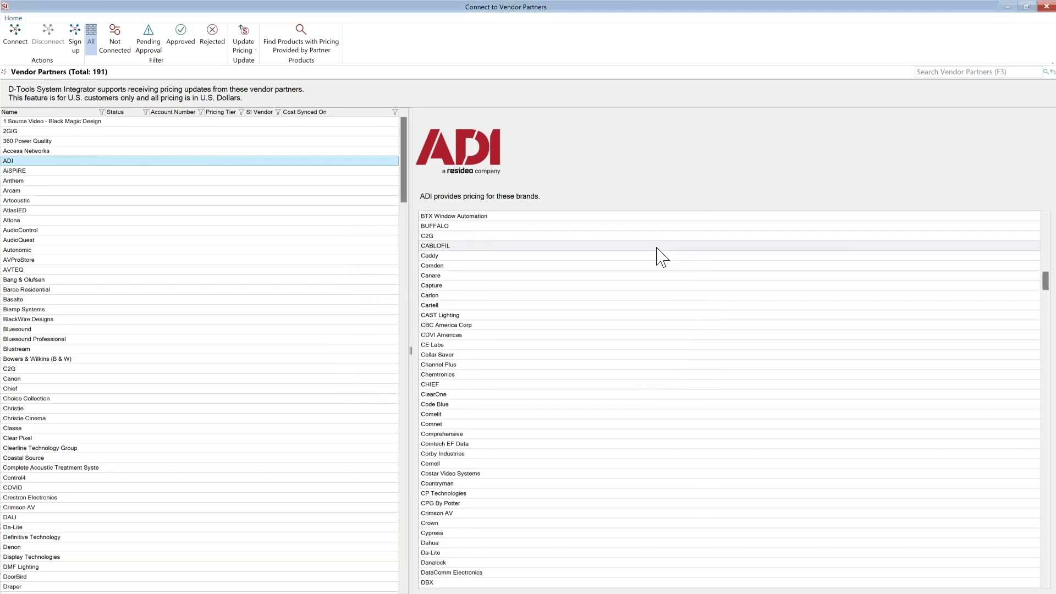
scroll(657, 255, "down", 12)
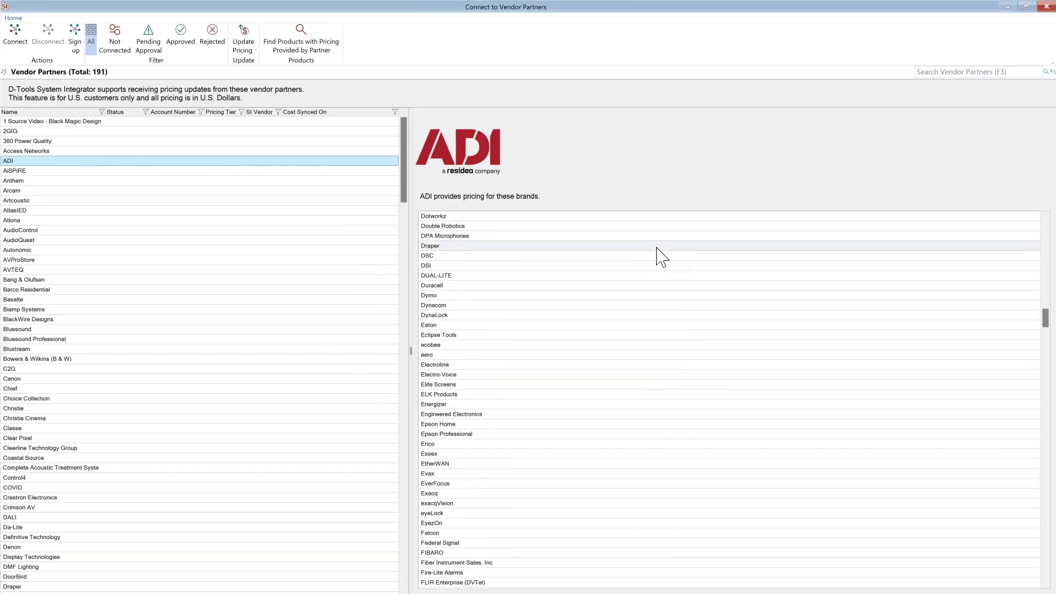
scroll(658, 254, "down", 6)
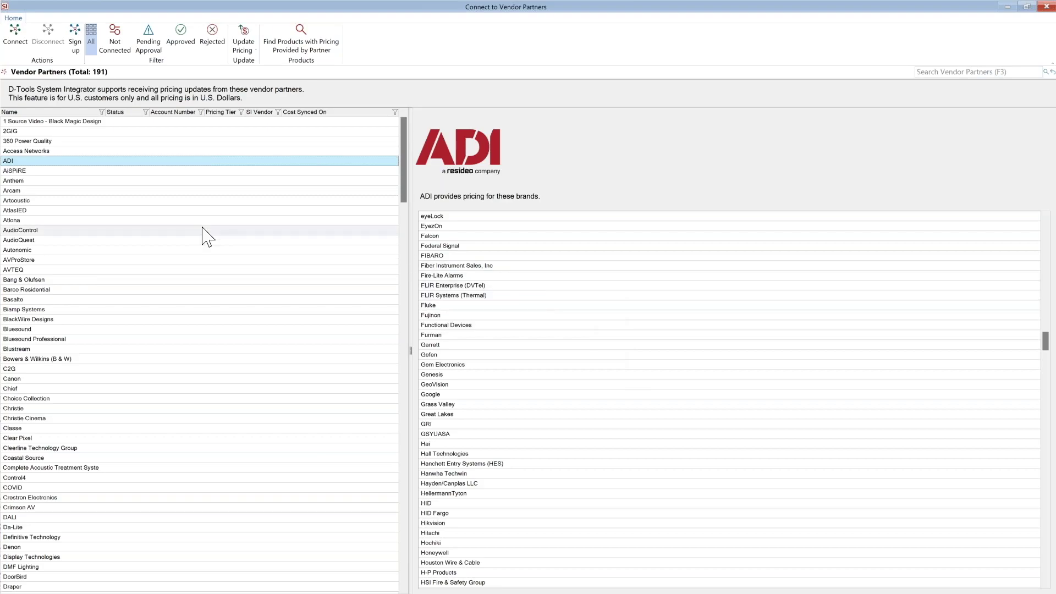
scroll(160, 239, "down", 1)
scroll(160, 239, "down", 1)
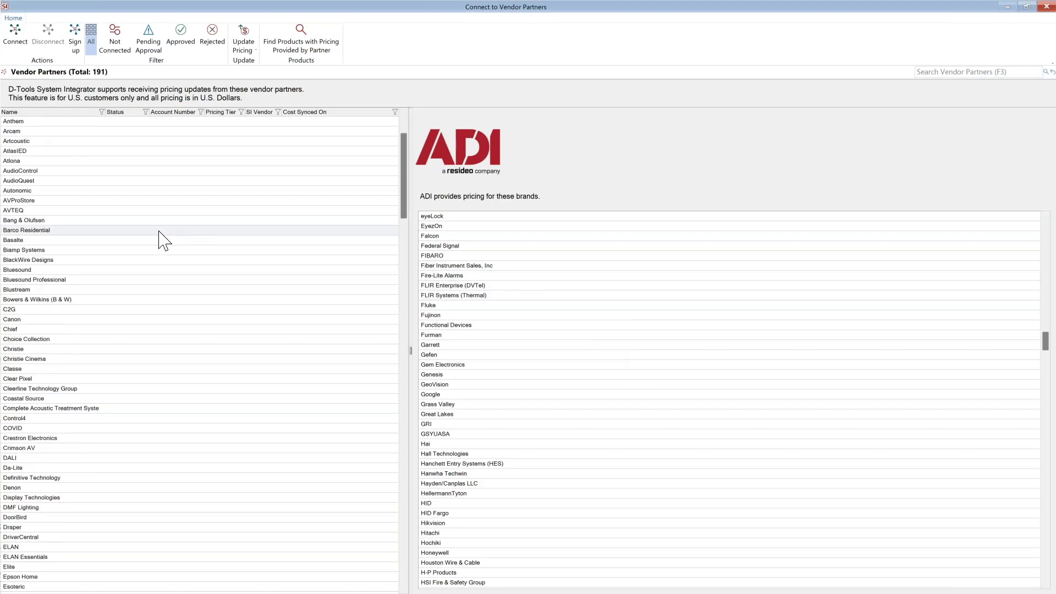
View the brands priced by Crestron Electronics and its connection form, and close the form without connecting.
scroll(159, 239, "down", 3)
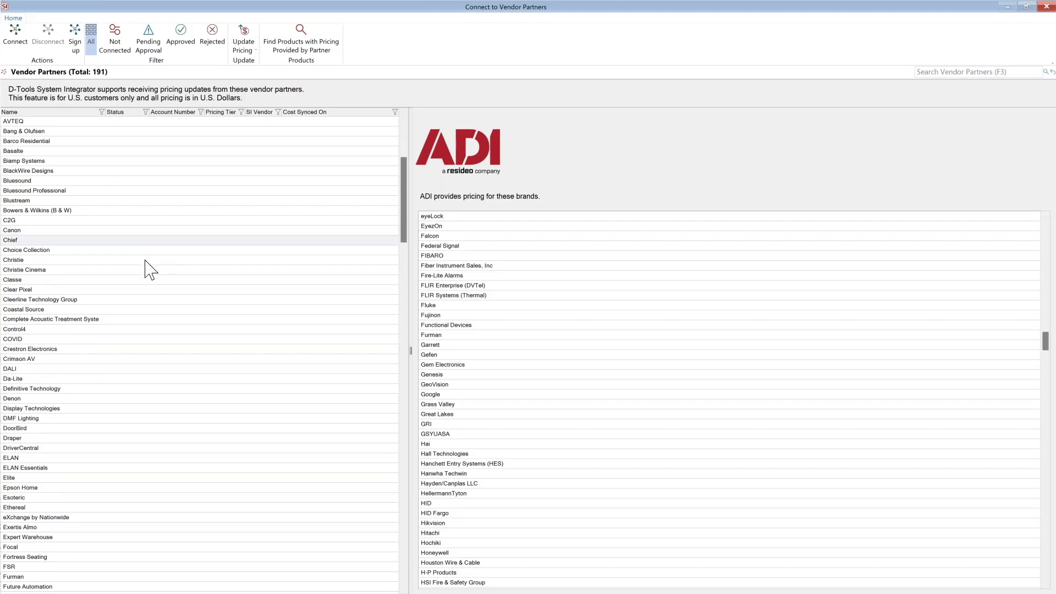
left_click(132, 357)
left_click(131, 349)
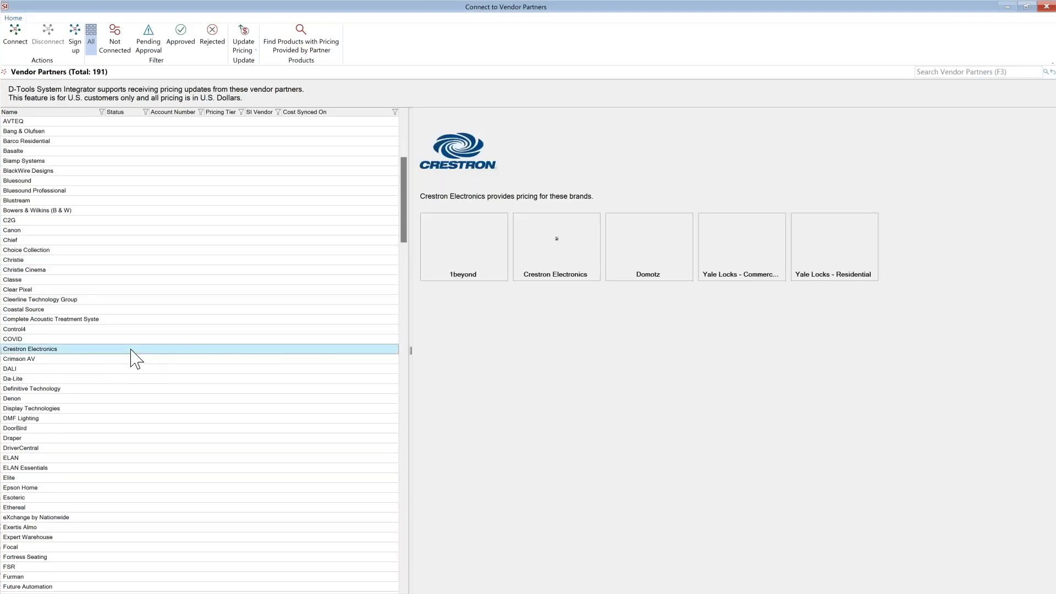
left_click(15, 32)
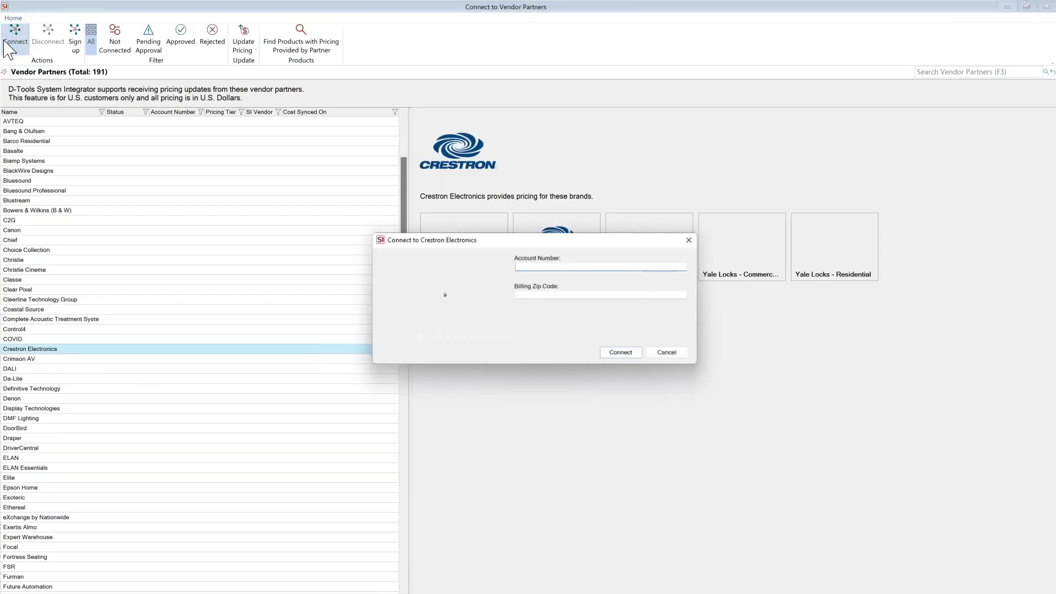
left_click(687, 237)
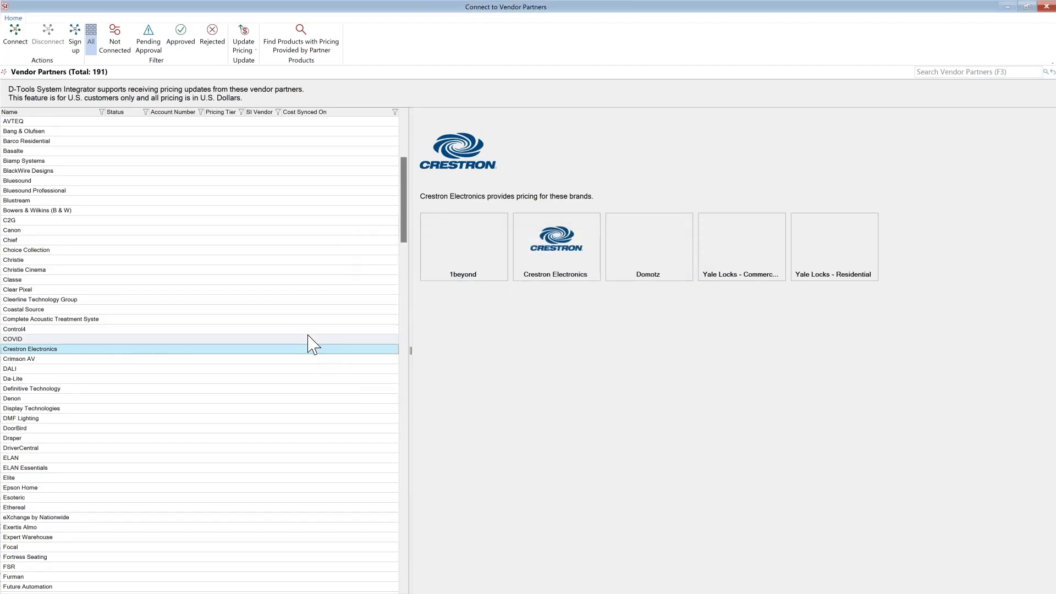
View the brands for which eXchange by Nationwide and Exertis Almo provide pricing.
scroll(308, 342, "down", 3)
scroll(309, 342, "down", 3)
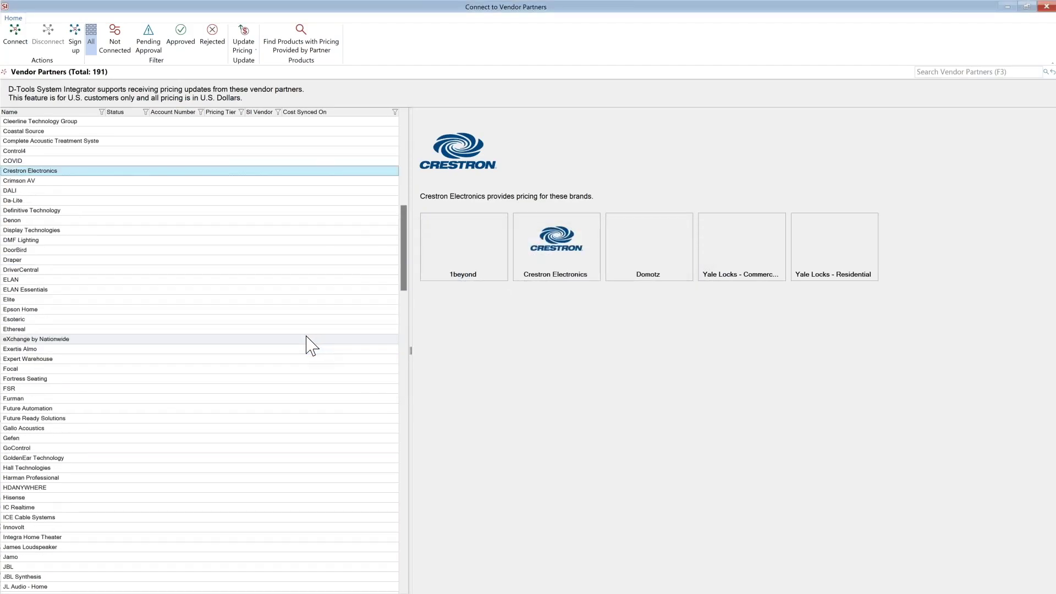
left_click(154, 339)
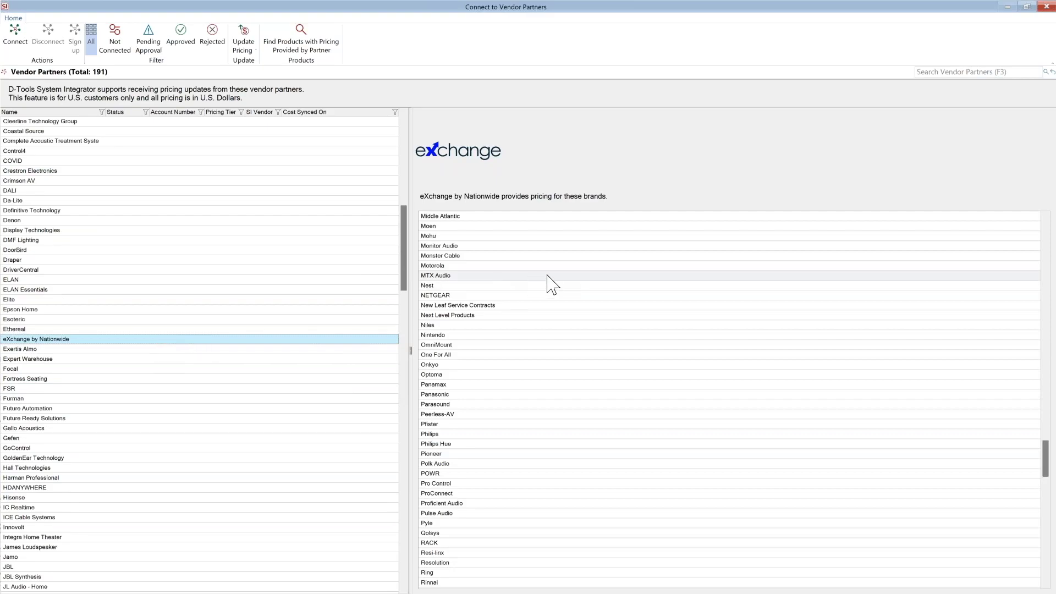
left_click(96, 350)
scroll(266, 385, "down", 7)
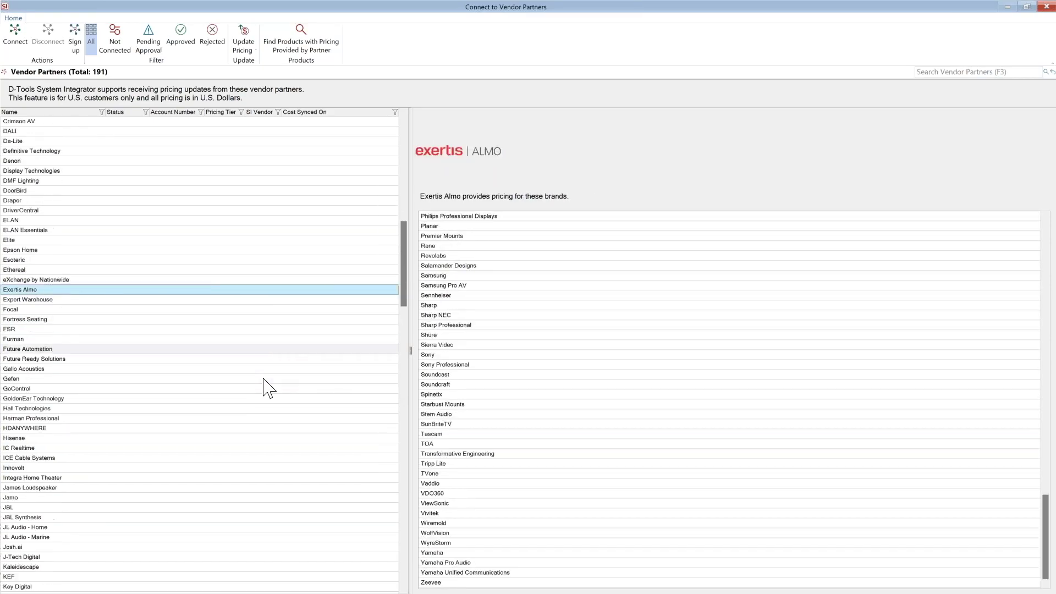
View the brands priced by QSC and WAVE Electronics, and return to the start of the vendor partner list.
scroll(266, 385, "down", 9)
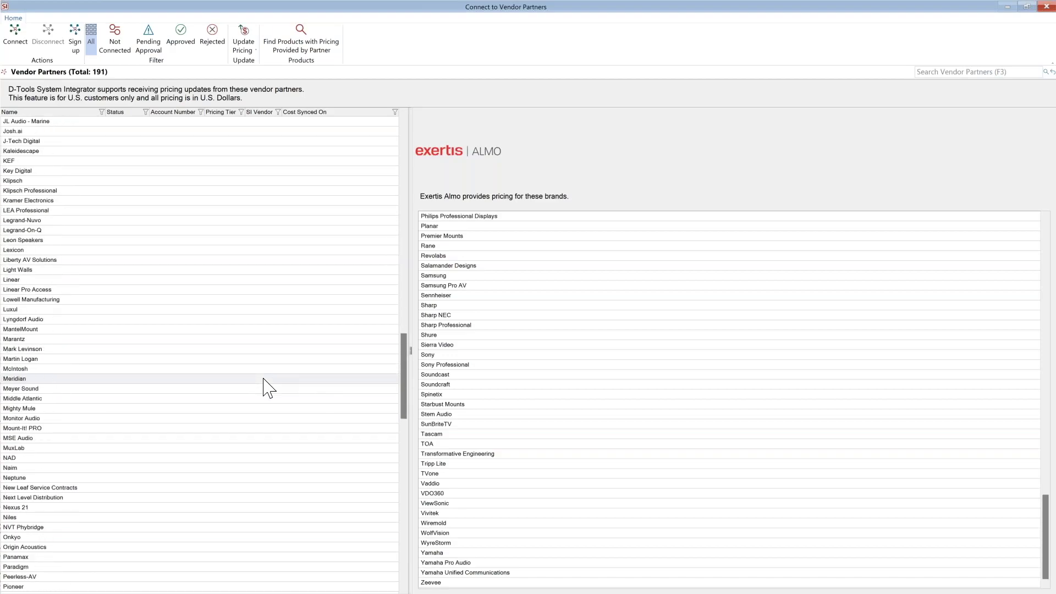
scroll(264, 379, "down", 9)
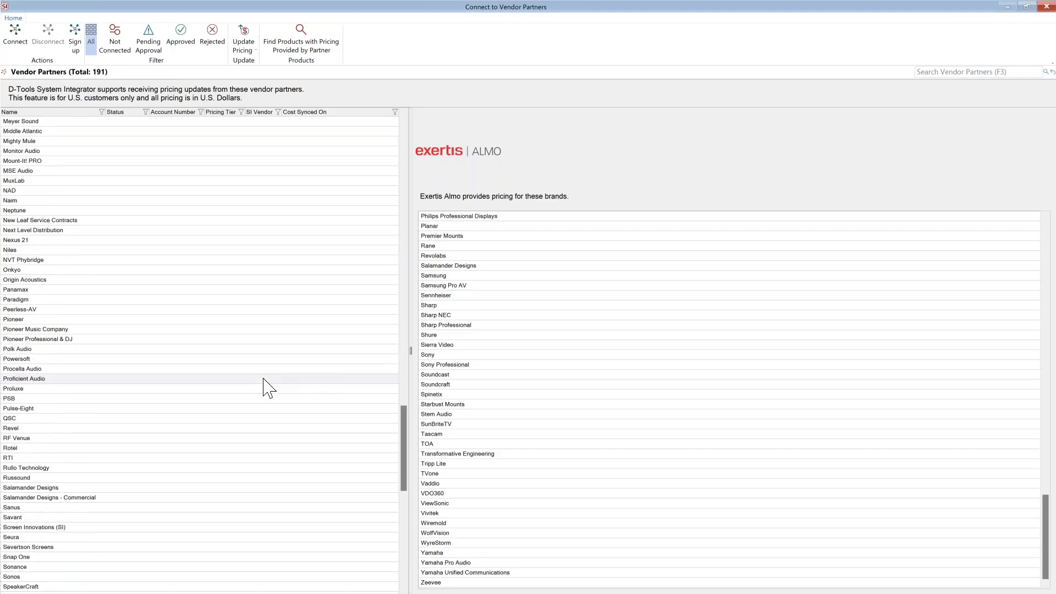
left_click(129, 419)
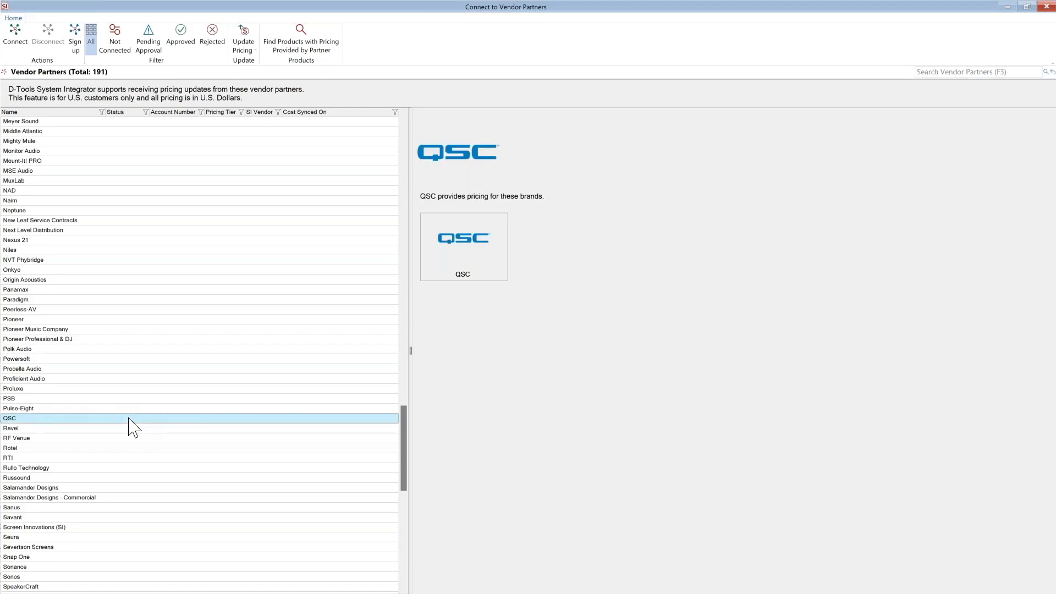
scroll(129, 434, "down", 12)
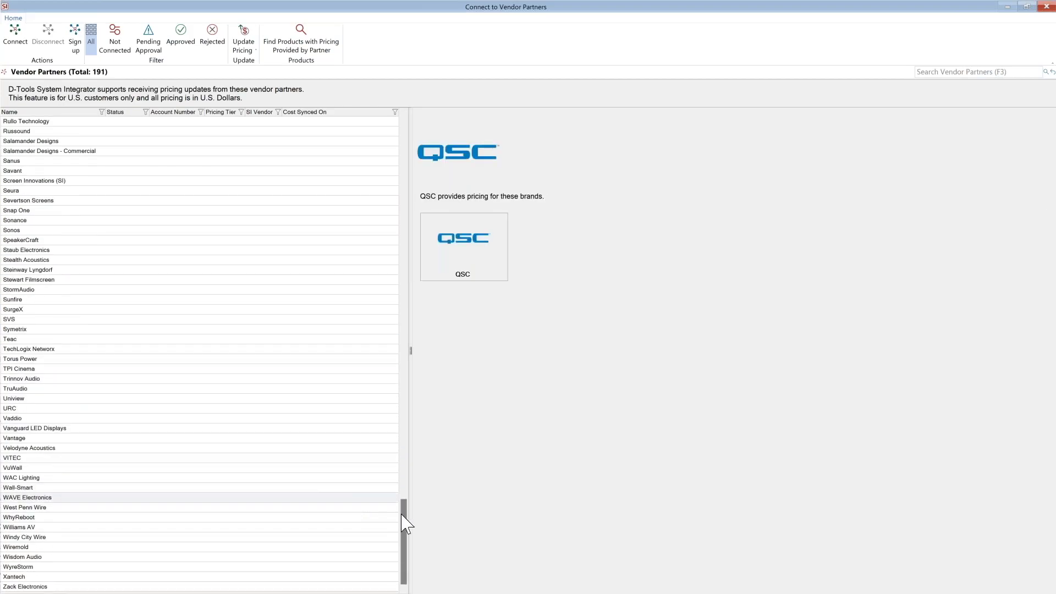
left_click_drag(402, 528, 402, 523)
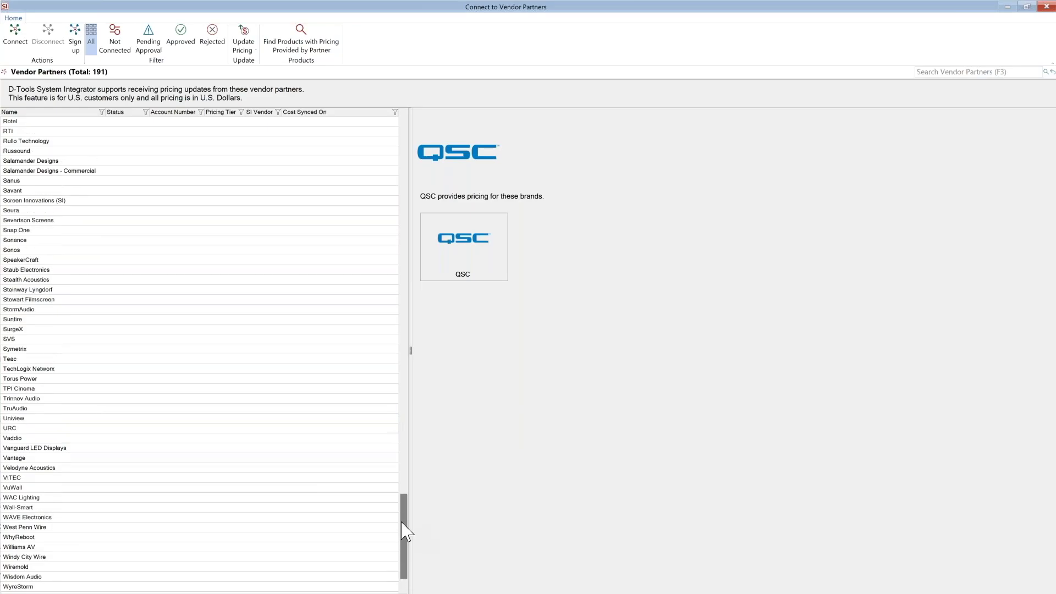
left_click(79, 518)
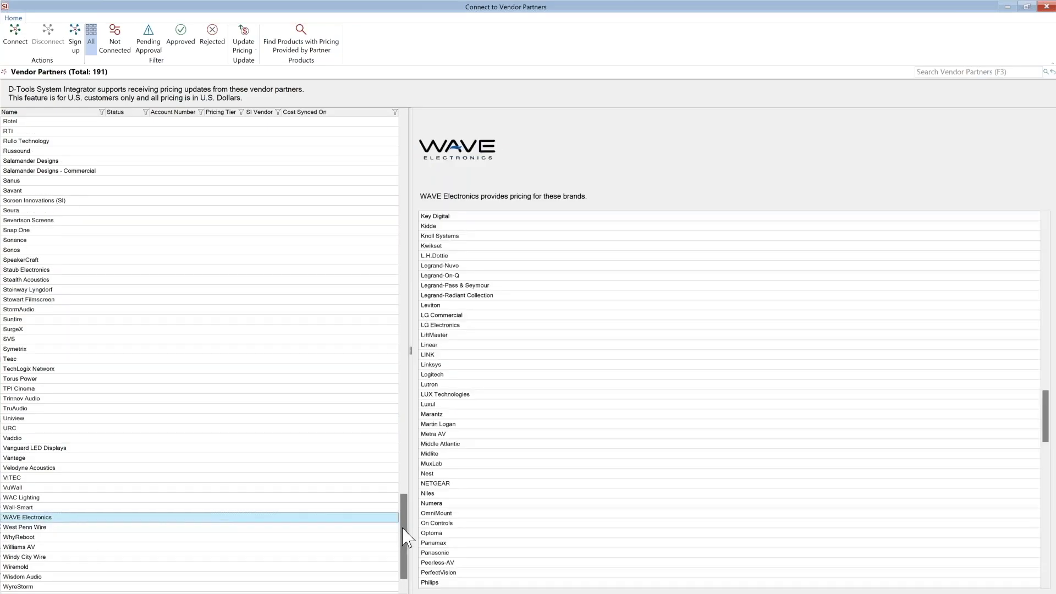
left_click_drag(405, 536, 470, 135)
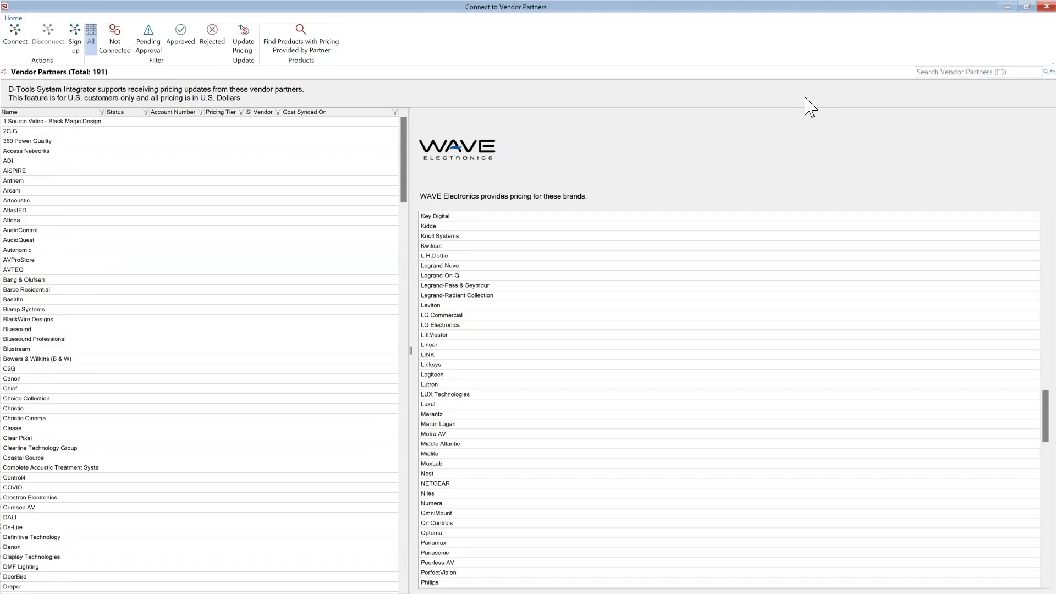
Close the vendor partner and product library windows and return to the home page.
left_click(1047, 7)
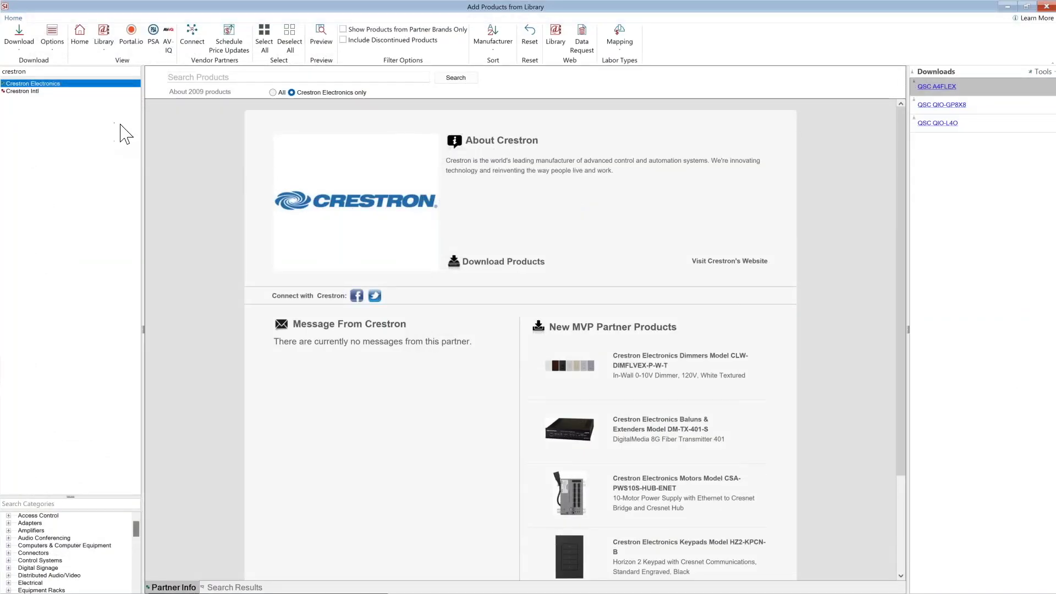
left_click(1046, 6)
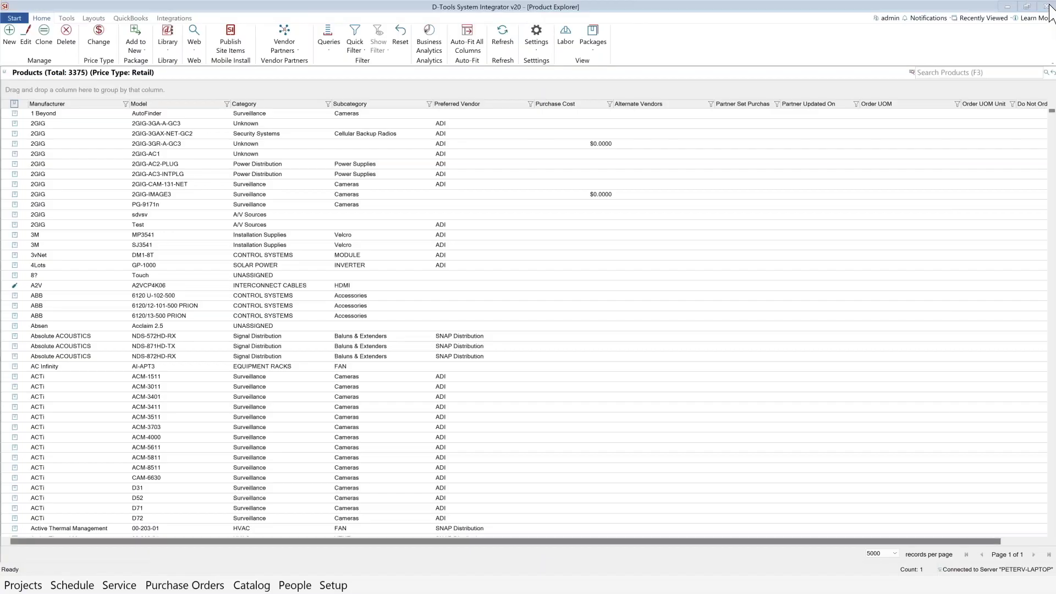
left_click(14, 18)
left_click(40, 41)
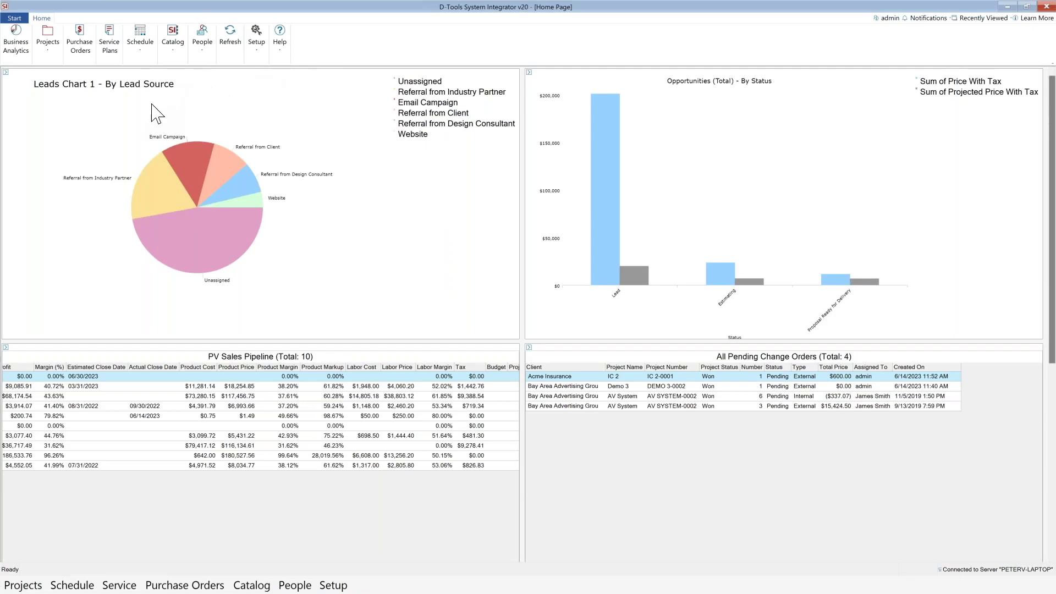
Open the project list, narrow the client list beside it, and sort the projects by status.
left_click(48, 48)
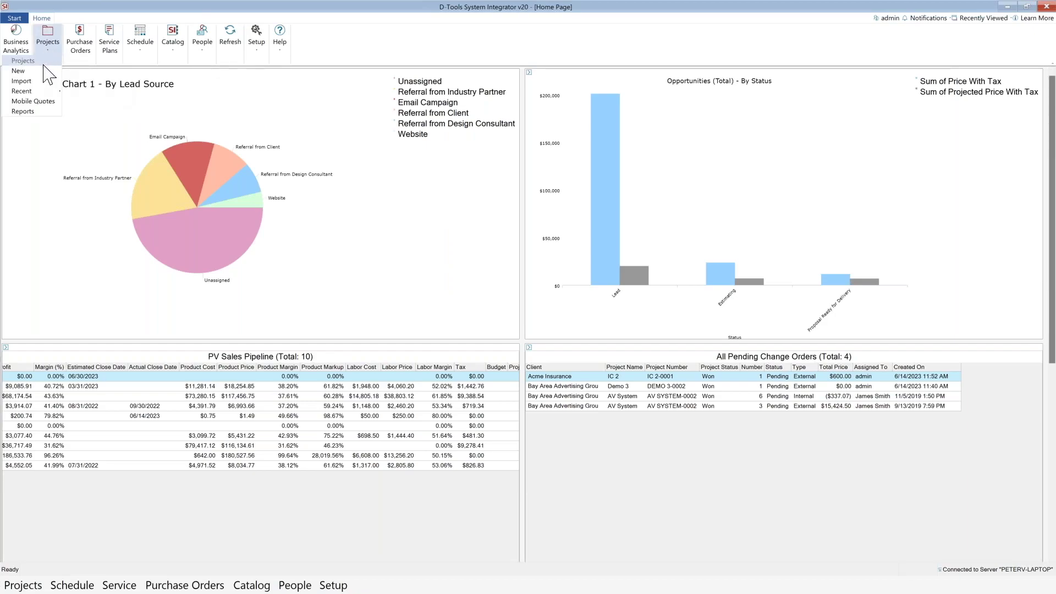
left_click(44, 63)
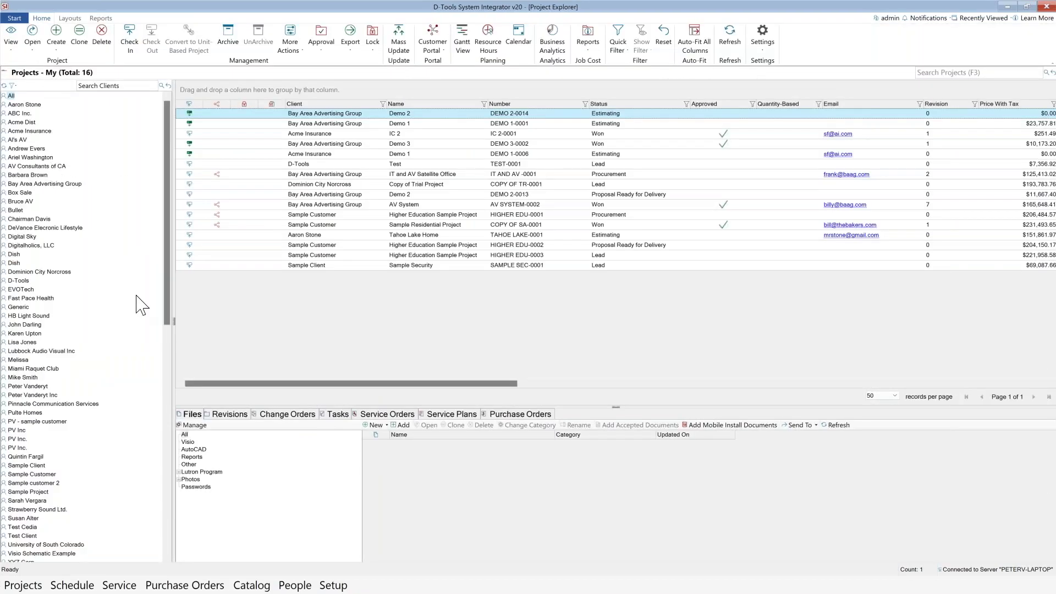
left_click_drag(174, 368, 124, 369)
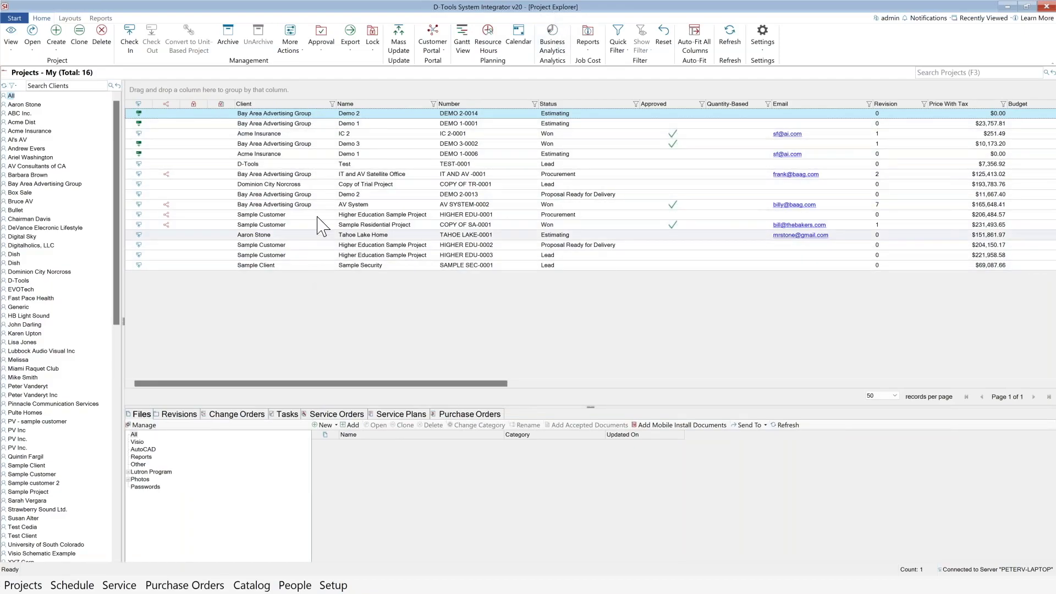
left_click(577, 104)
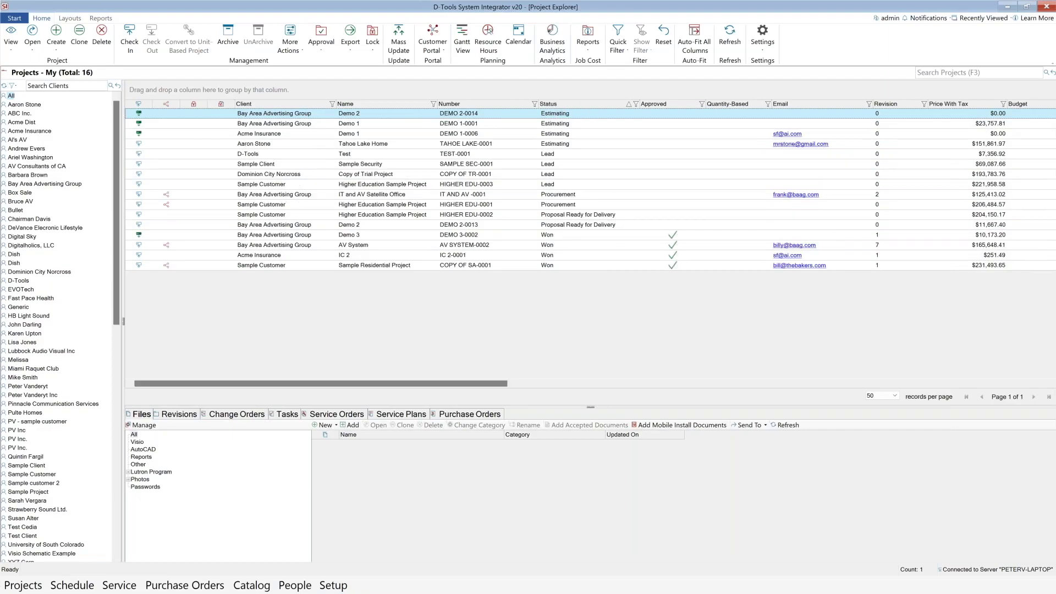
Select Bay Area Advertising Group's AV System project and view its files and its revisions, including Rev 0.
left_click(586, 247)
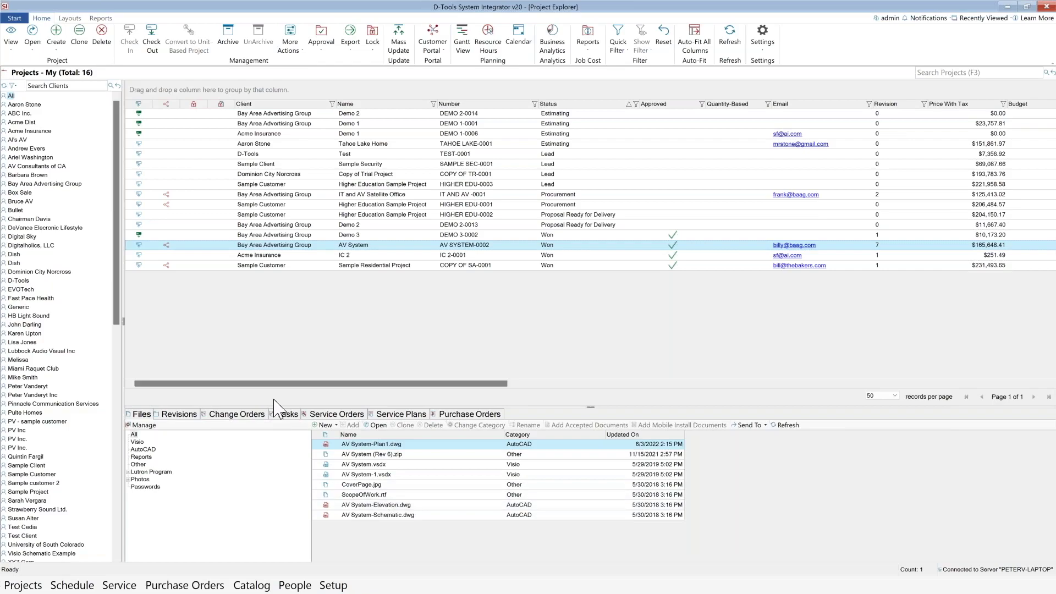
left_click(179, 415)
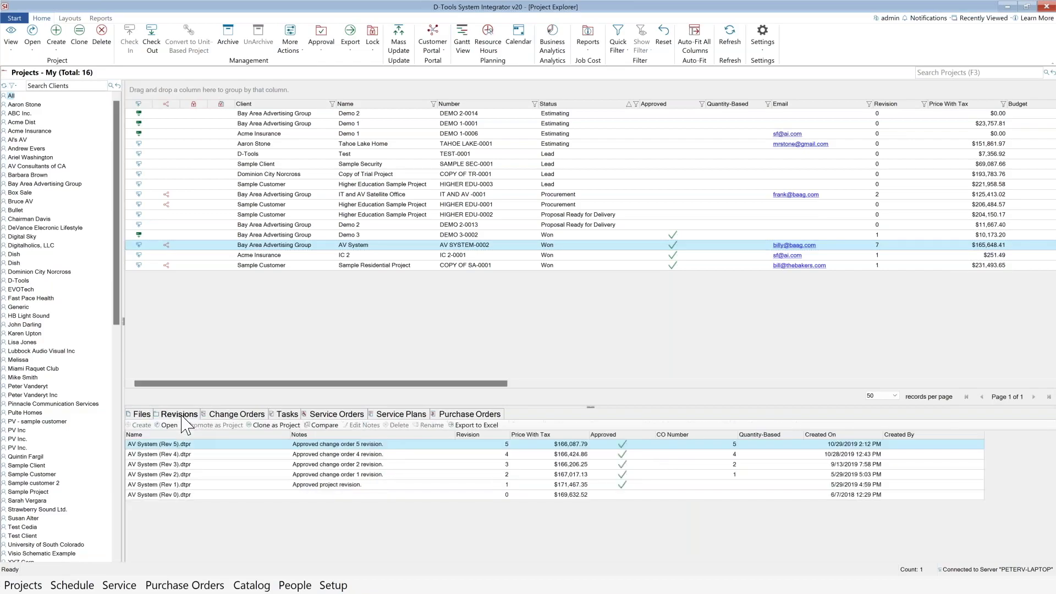
left_click(228, 495)
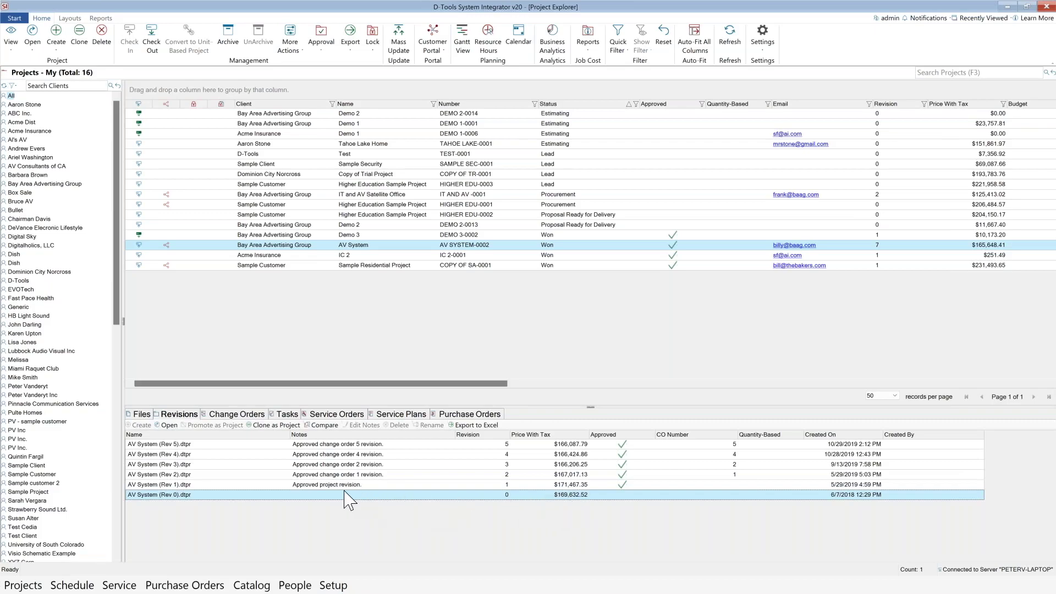
View the AV System project's change orders, and go back through its revisions 3, 2 and 0.
left_click(242, 416)
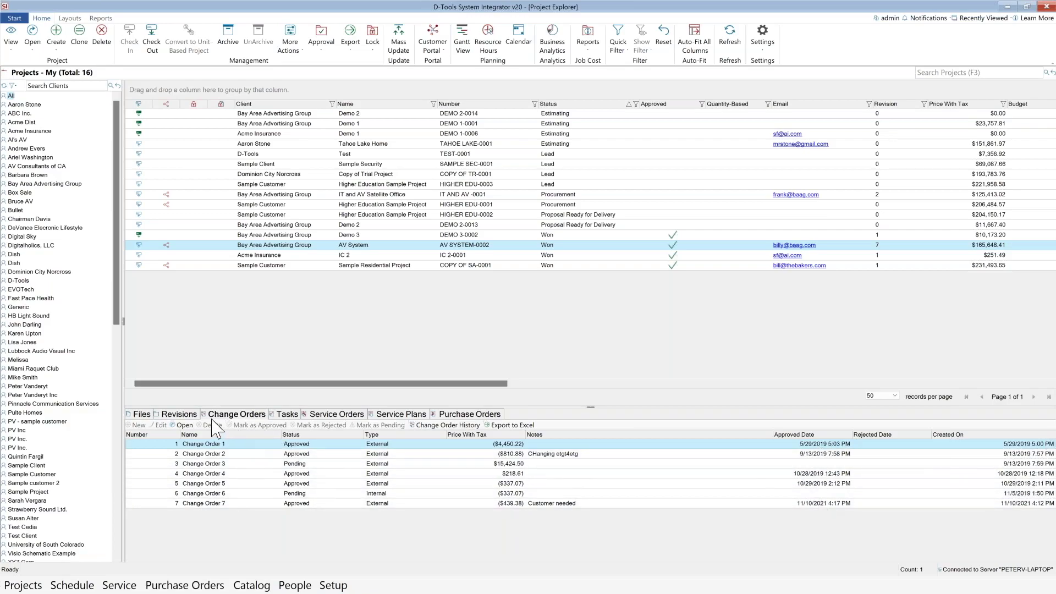
left_click(178, 415)
left_click(208, 464)
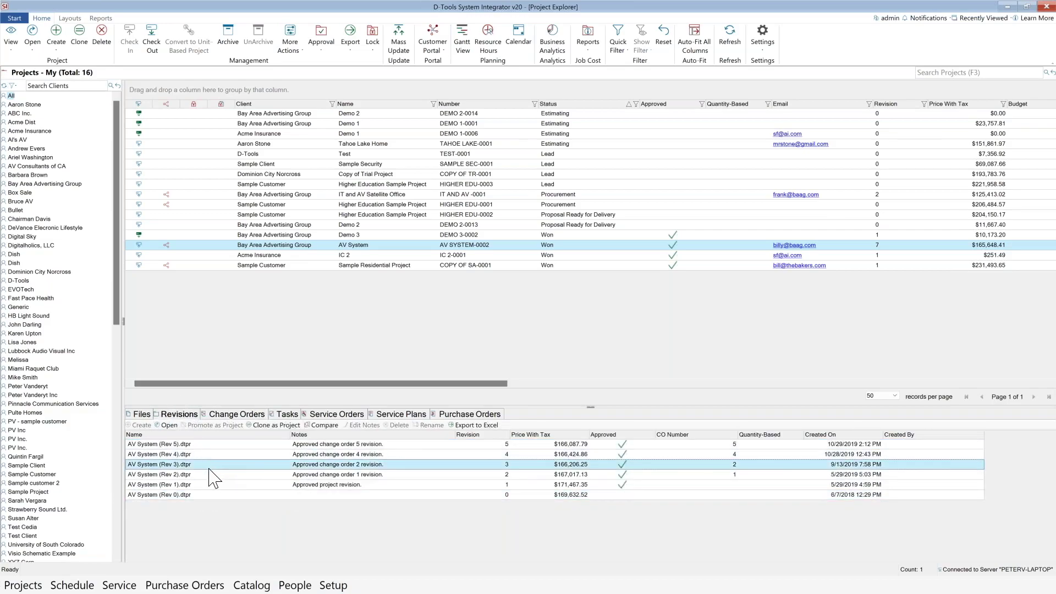
left_click(211, 475)
left_click(223, 496)
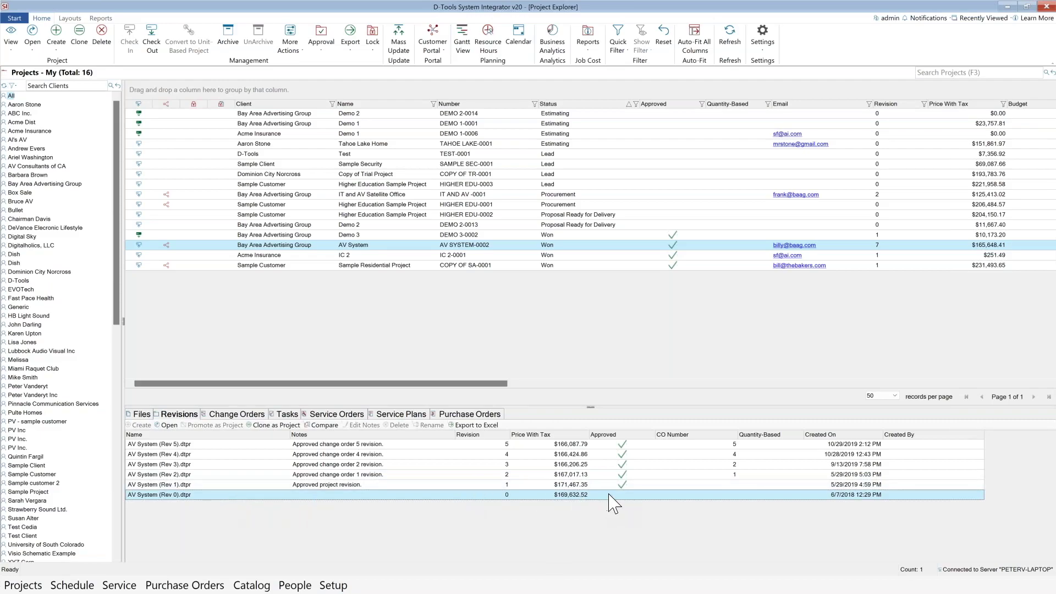
Review the AV System project's change orders, tasks, service orders, service plans and purchase orders.
left_click(244, 416)
left_click(287, 415)
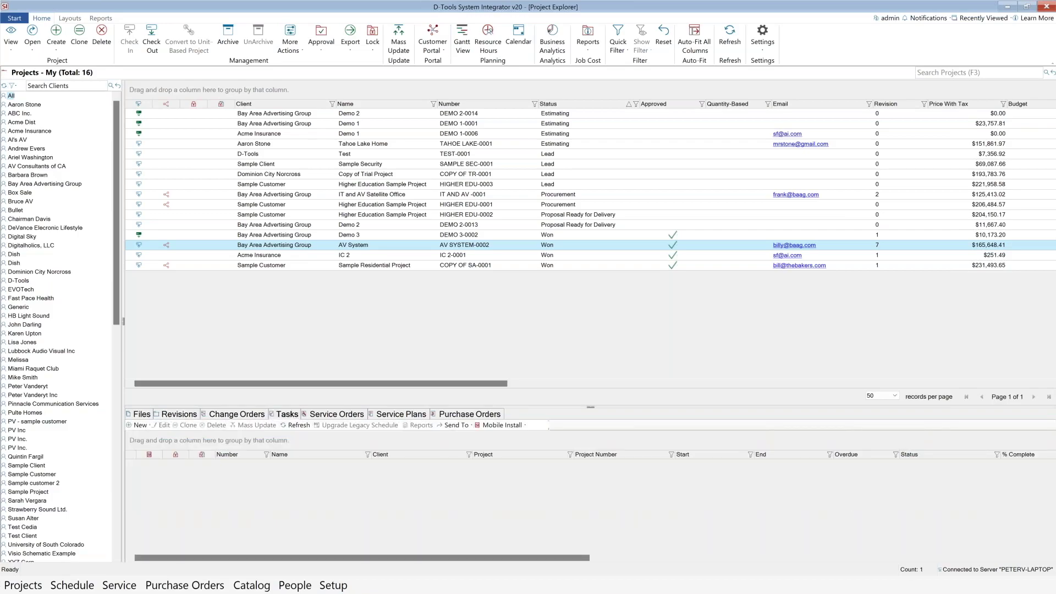
left_click(330, 417)
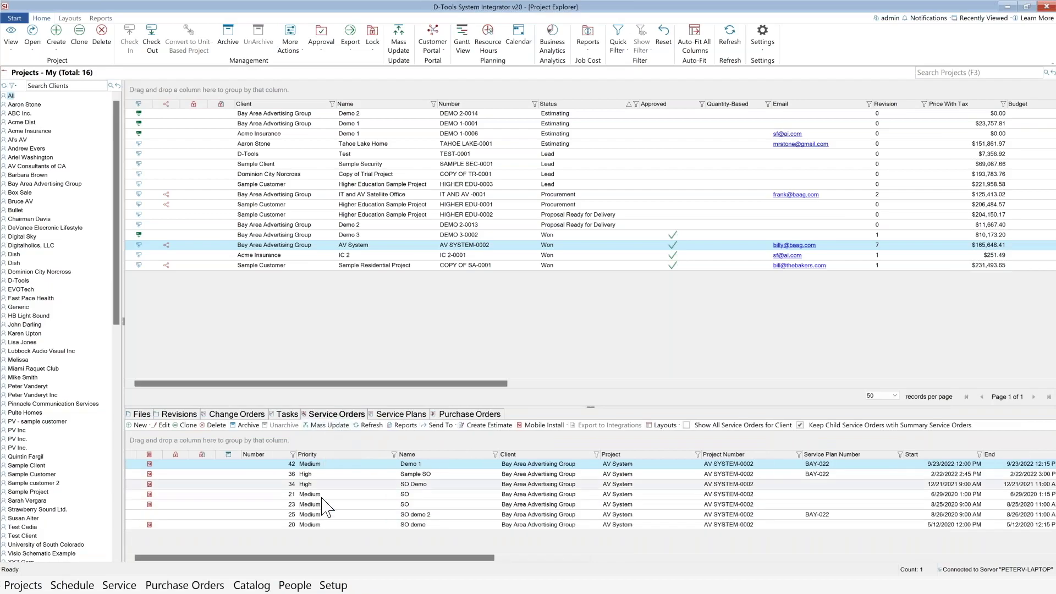
left_click(403, 415)
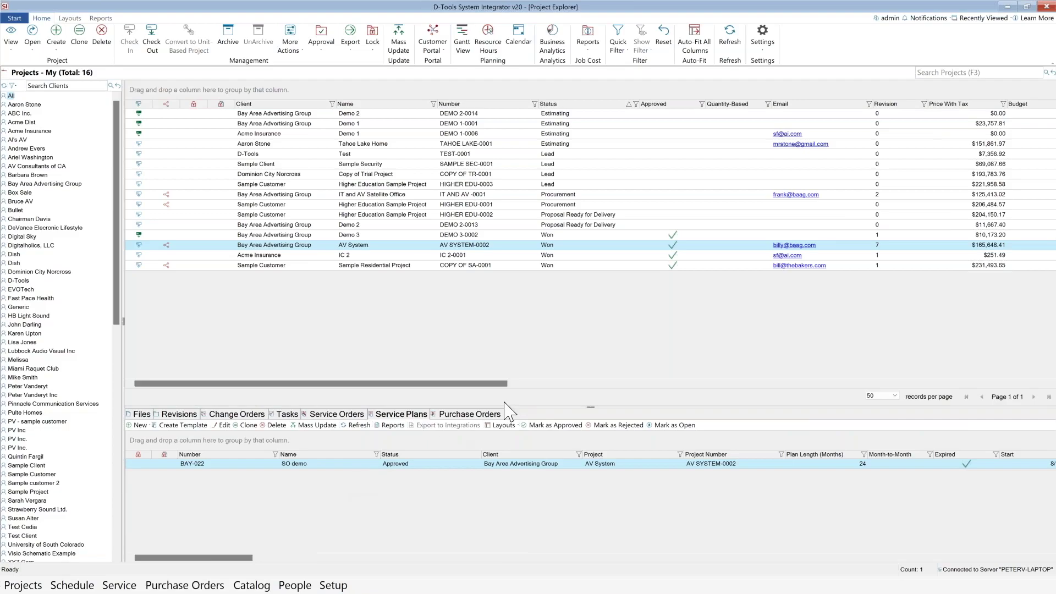
left_click(474, 415)
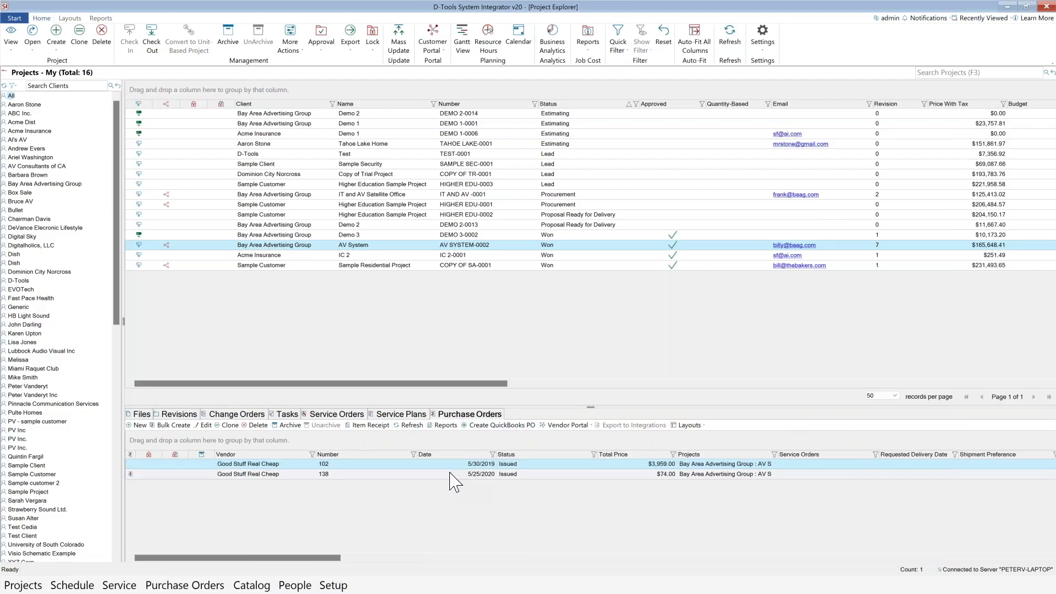
View the files of the DEMO 2-0013 project and the Sample Security project.
left_click(409, 225)
left_click(141, 413)
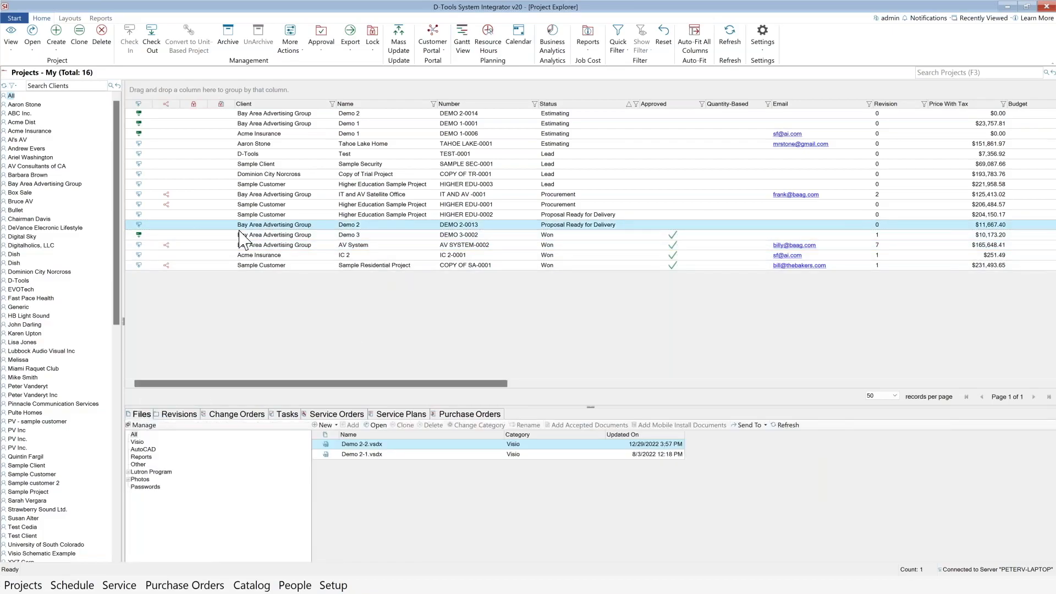
left_click(258, 164)
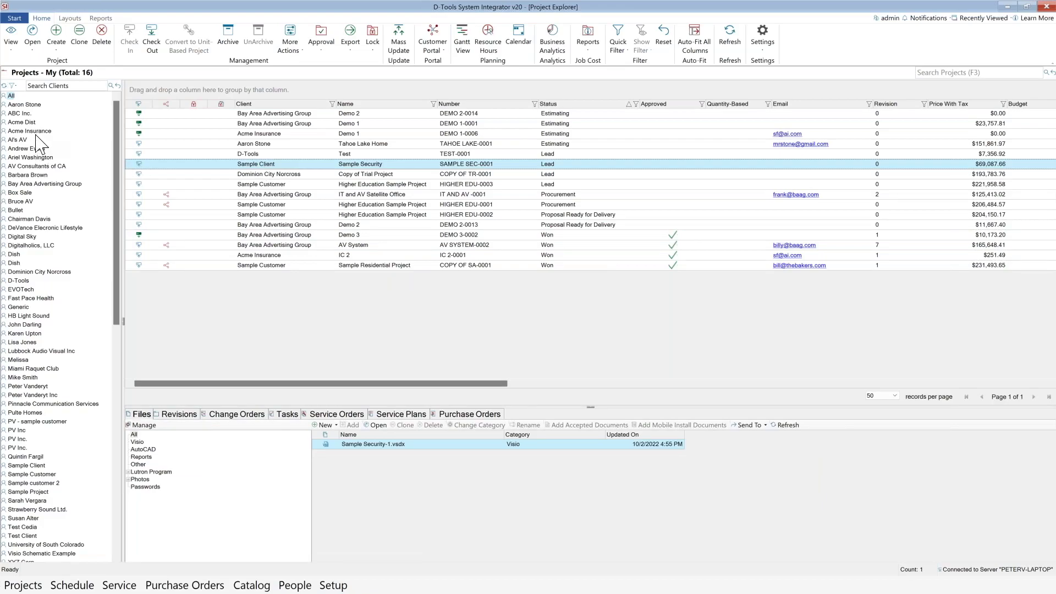
Filter the project list by the client Bay Area Advertising Group, and by Acme Insurance instead.
left_click(42, 185)
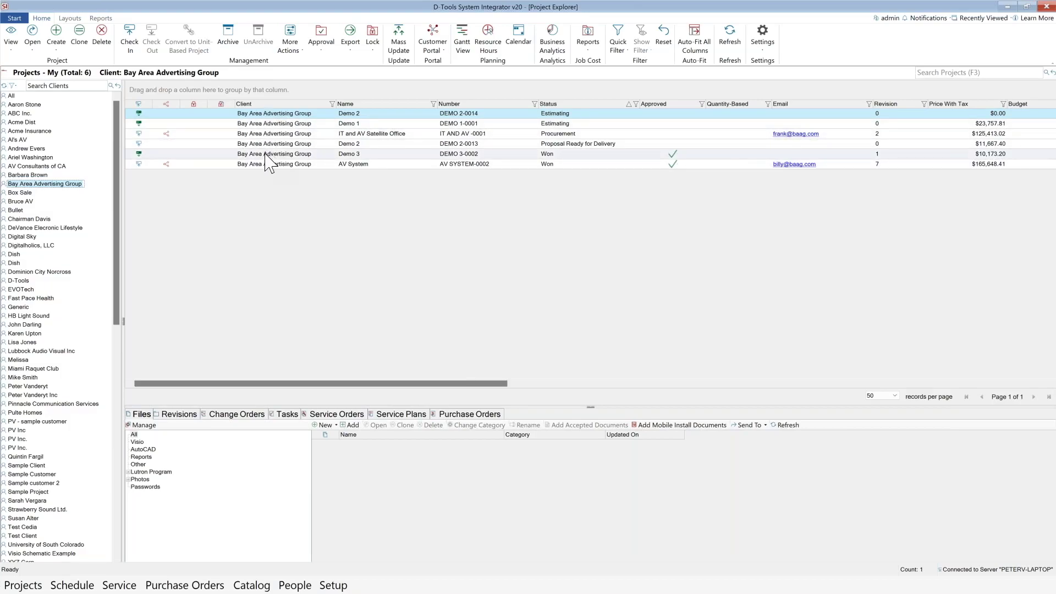
left_click(39, 132)
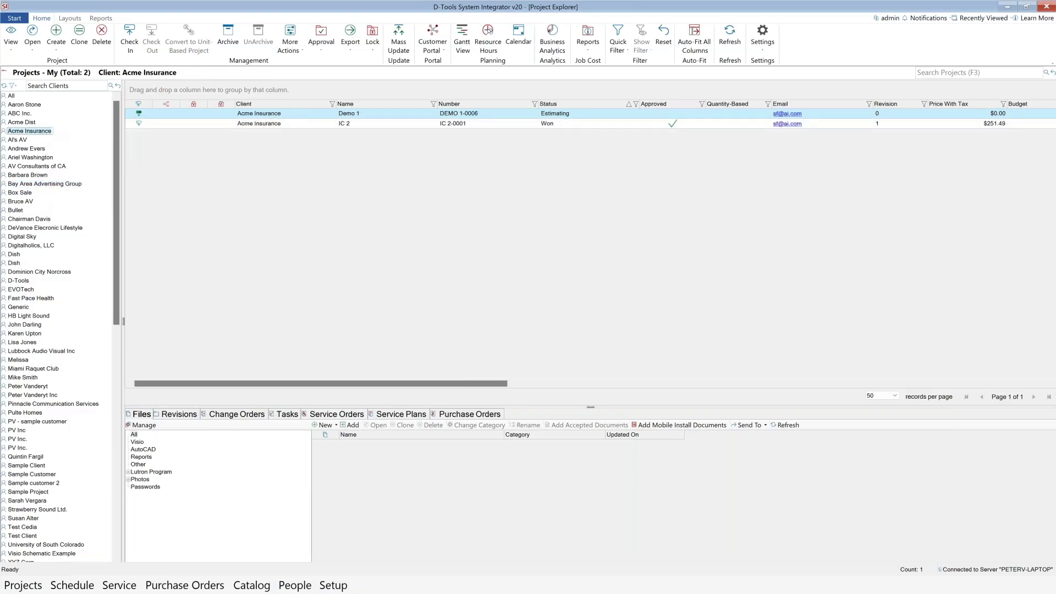
Clear the client filter to list all projects, and view the AV System project's files and available actions.
left_click(37, 183)
left_click(12, 95)
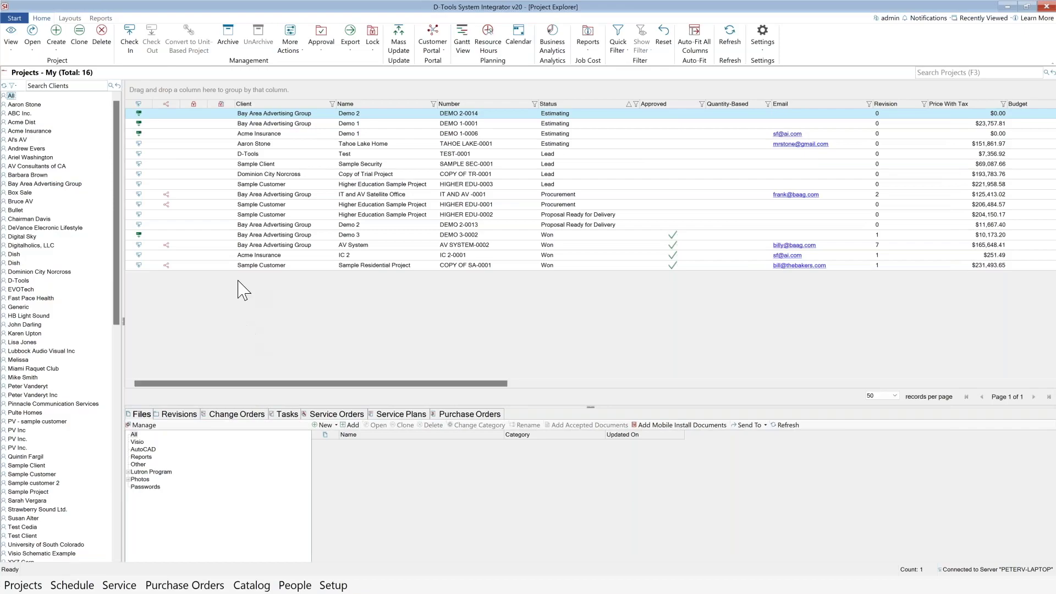
left_click(301, 246)
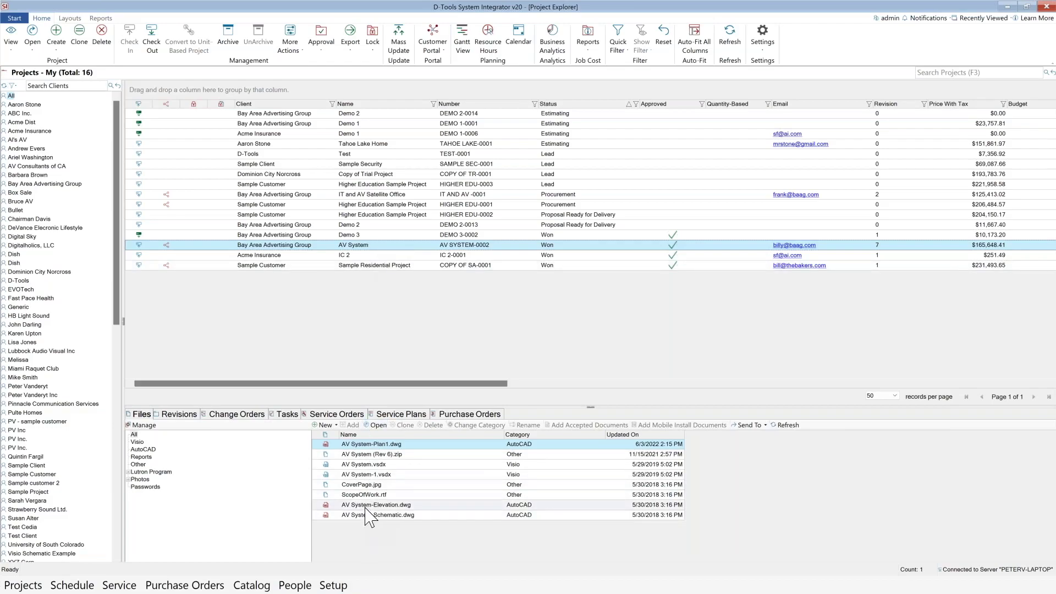
right_click(386, 247)
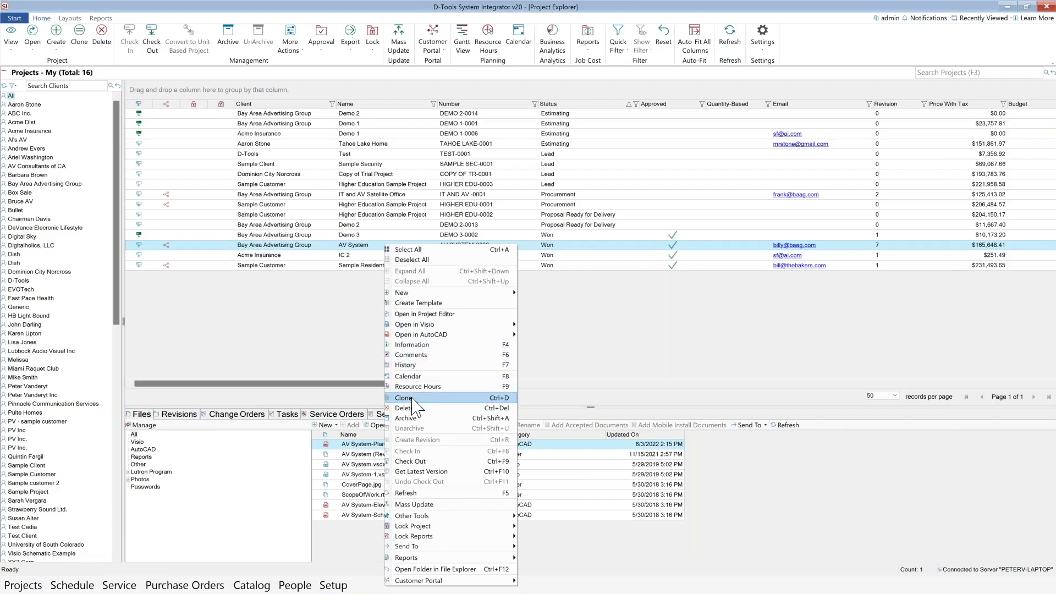
left_click(327, 350)
Look through the templates available for creating a project, including Education Project and Webinar 3, and close the list.
left_click(56, 39)
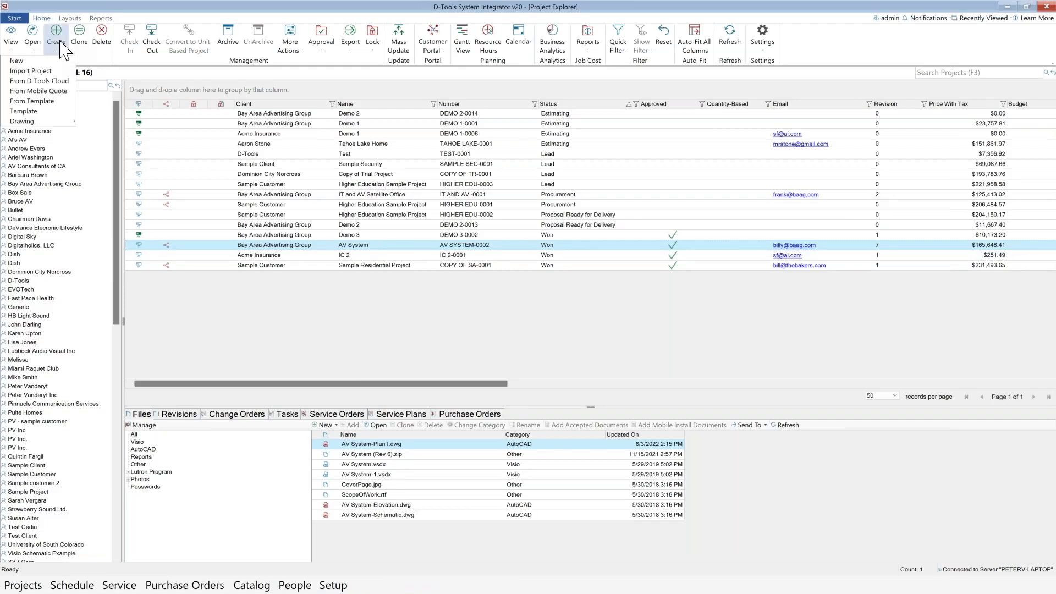
left_click(56, 102)
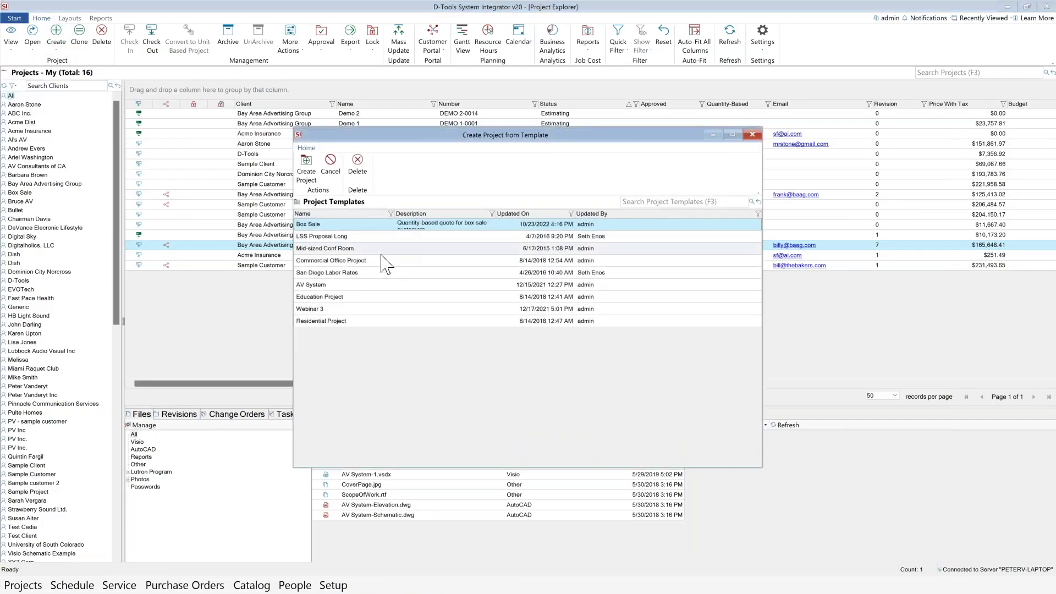
left_click(377, 276)
left_click(376, 297)
left_click(377, 309)
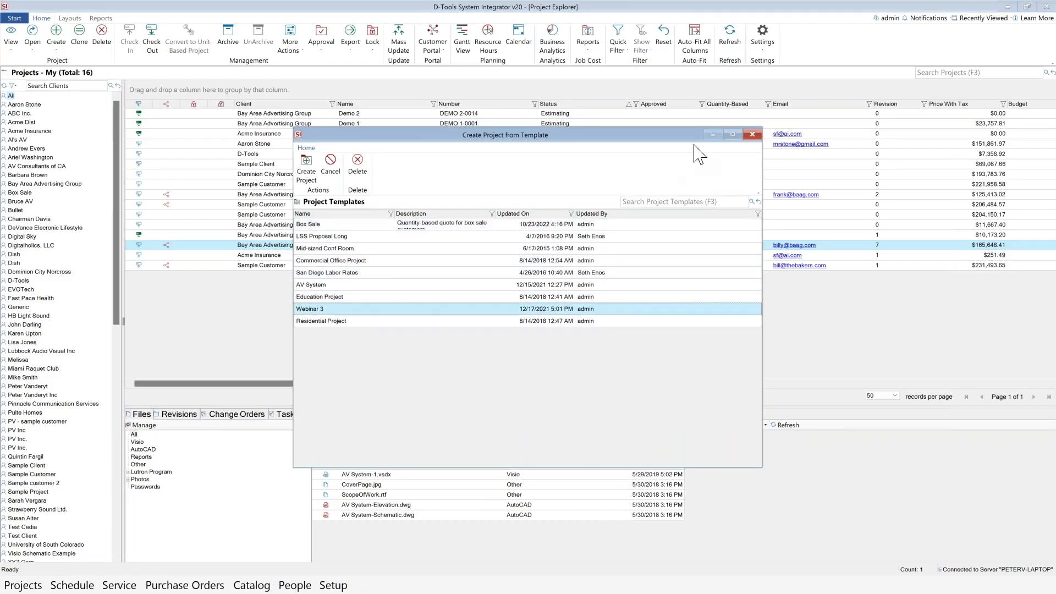
left_click(752, 136)
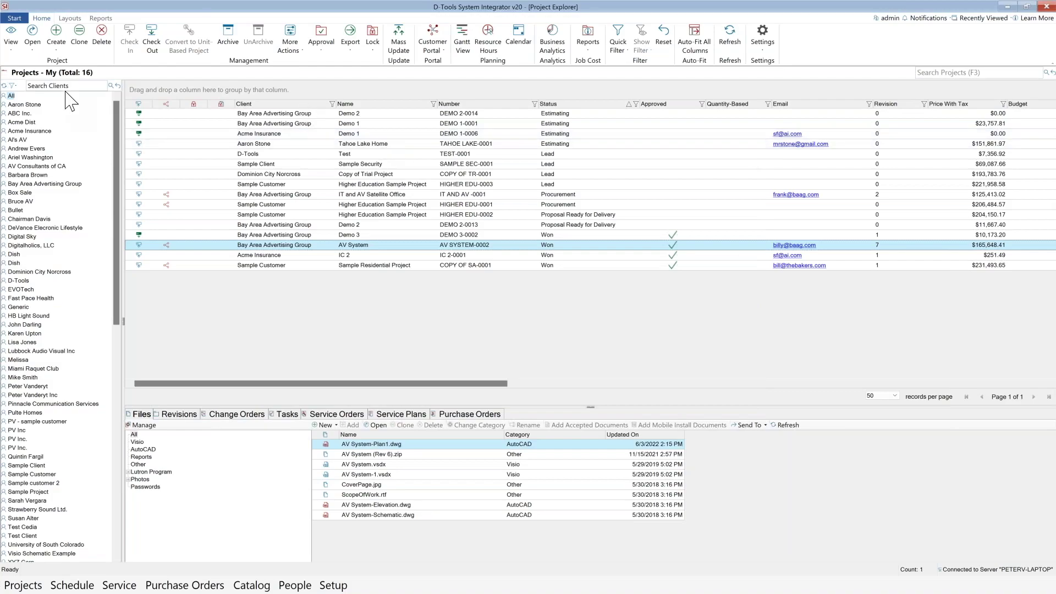
Start a new project named Webinar for the client Miami Raquet Club, with the status Estimating.
left_click(66, 44)
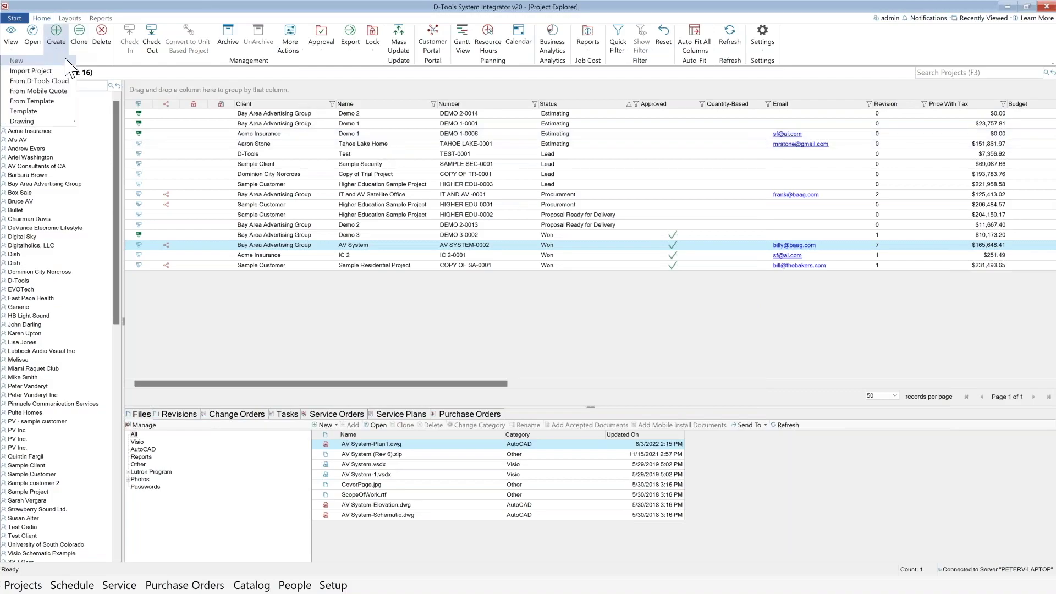
left_click(65, 59)
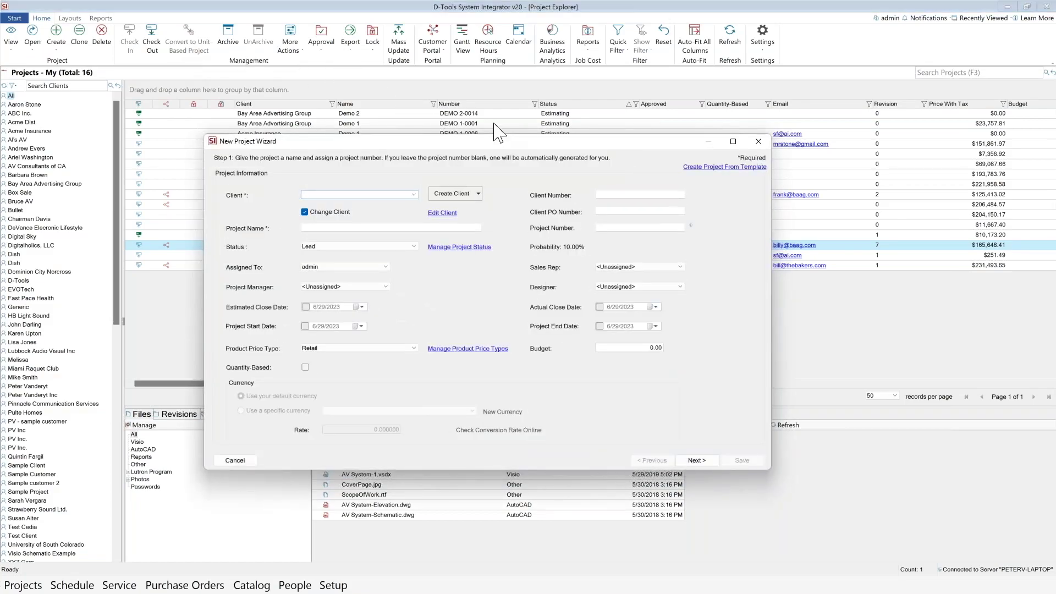
left_click(414, 195)
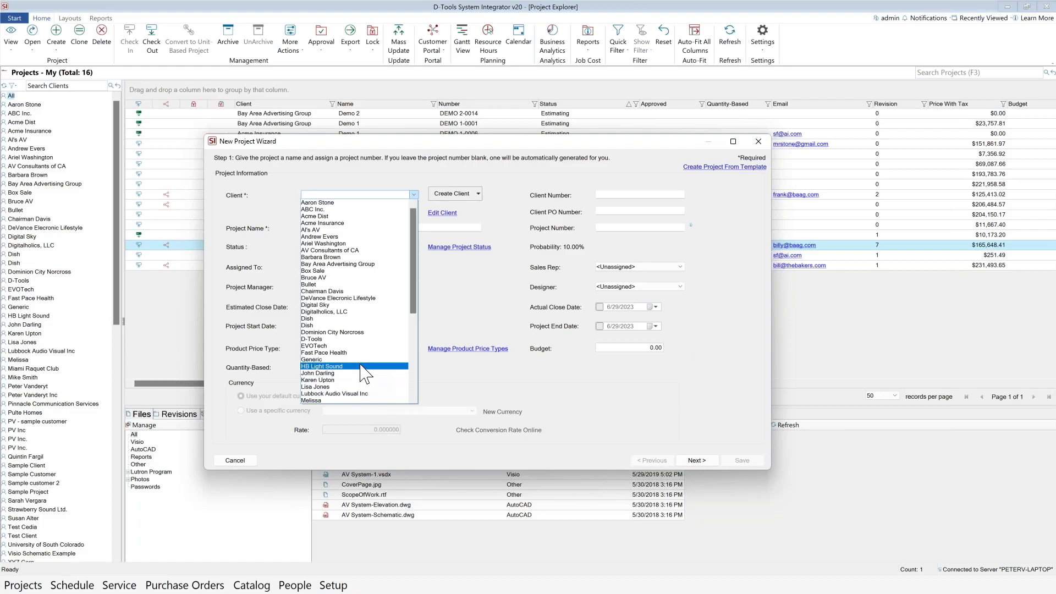
scroll(361, 383, "down", 4)
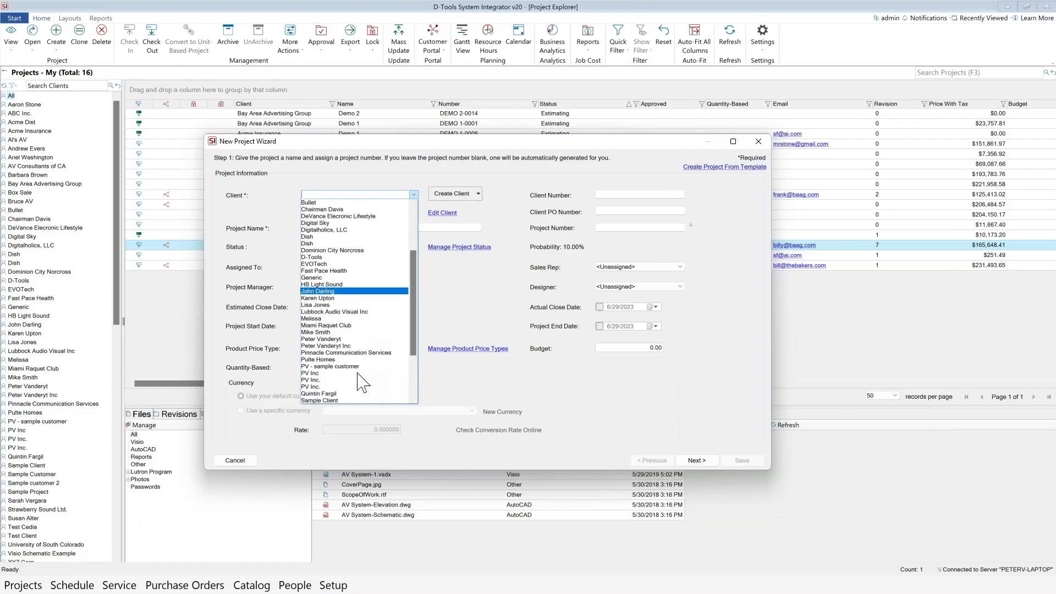
scroll(360, 385, "down", 3)
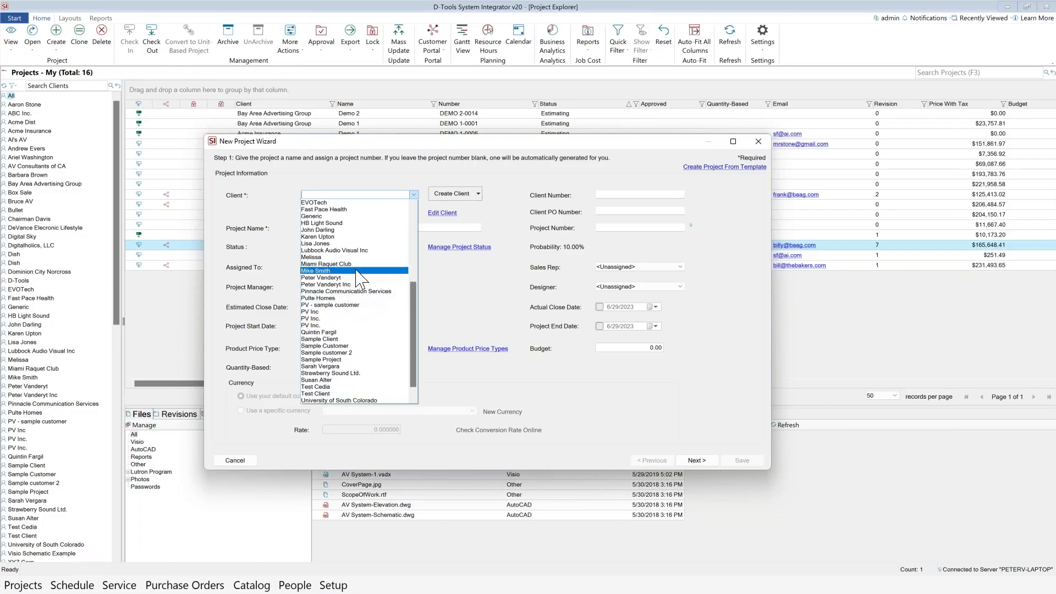
left_click(357, 264)
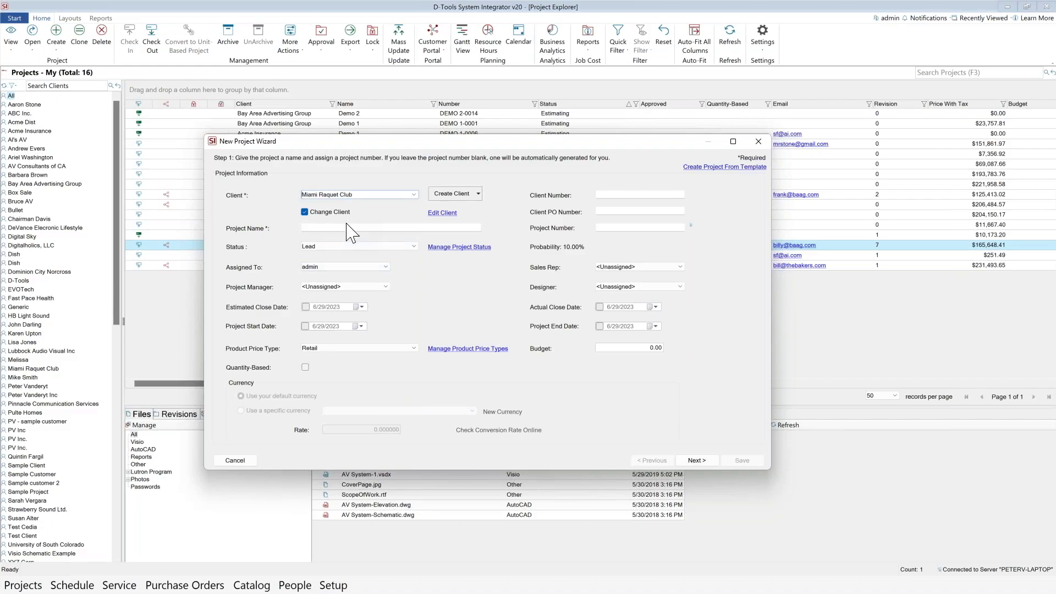
left_click(350, 228)
left_click(410, 247)
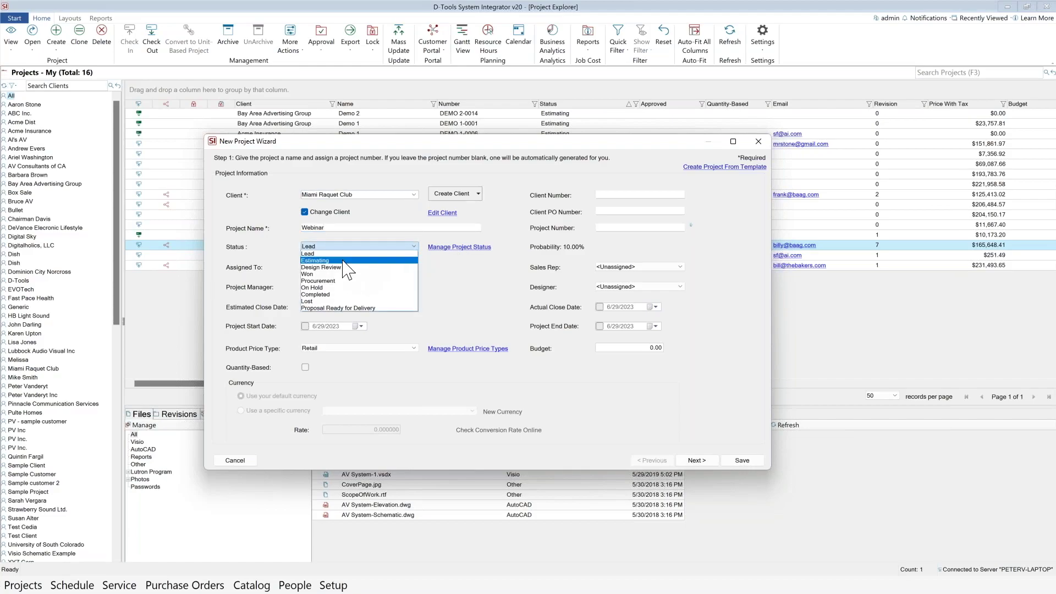
left_click(345, 261)
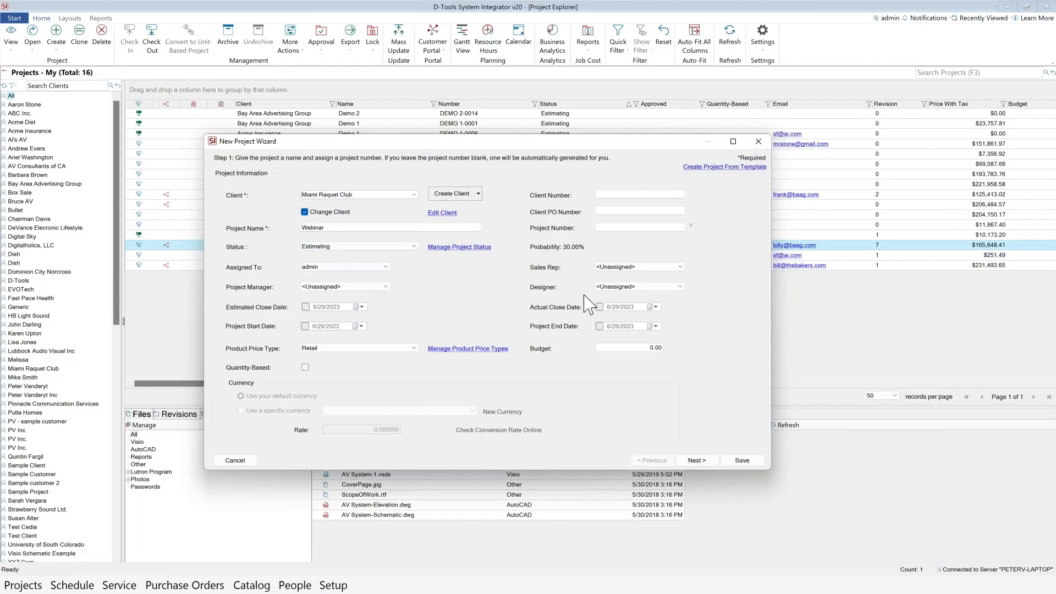
Assign a sales rep and a designer to the Webinar project.
left_click(674, 267)
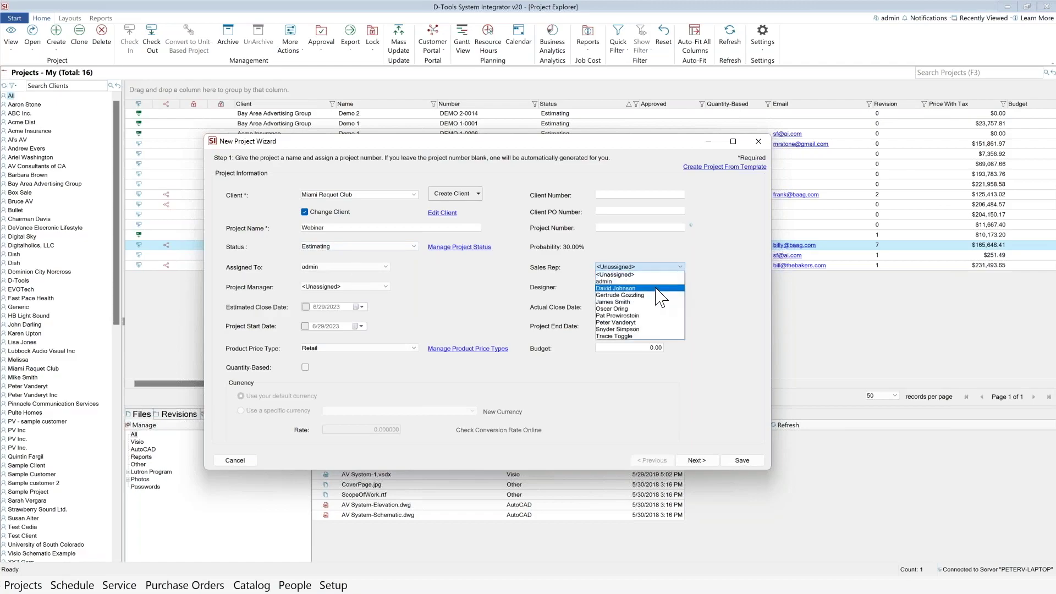
left_click(652, 323)
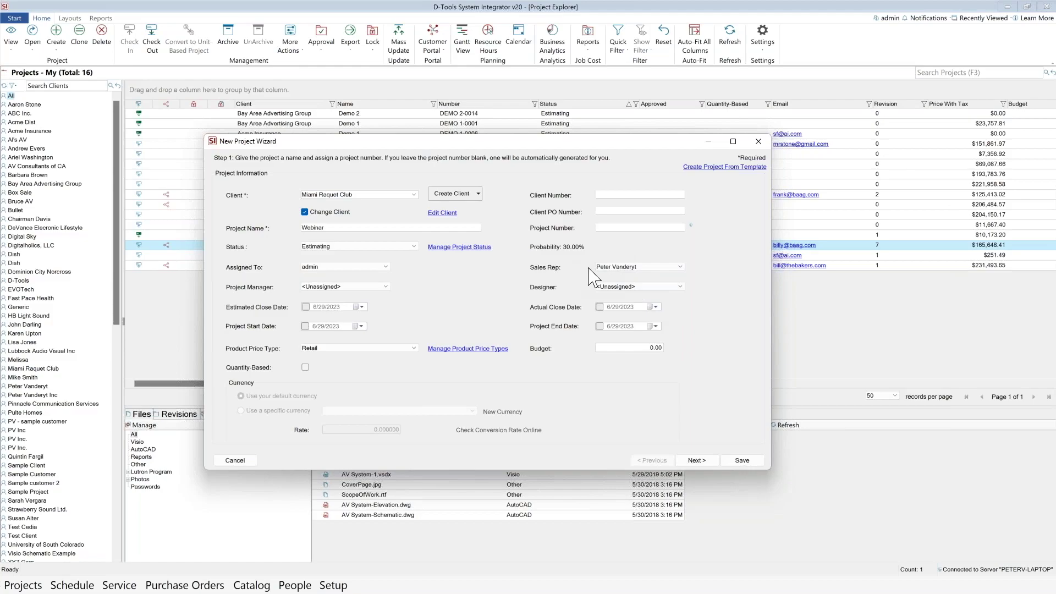
left_click(626, 287)
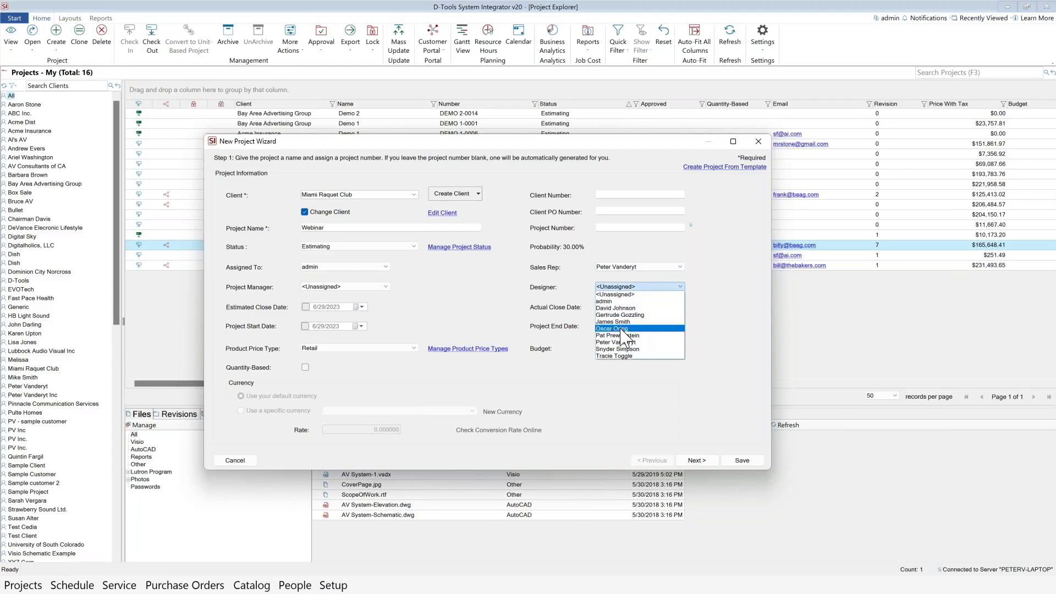
left_click(623, 329)
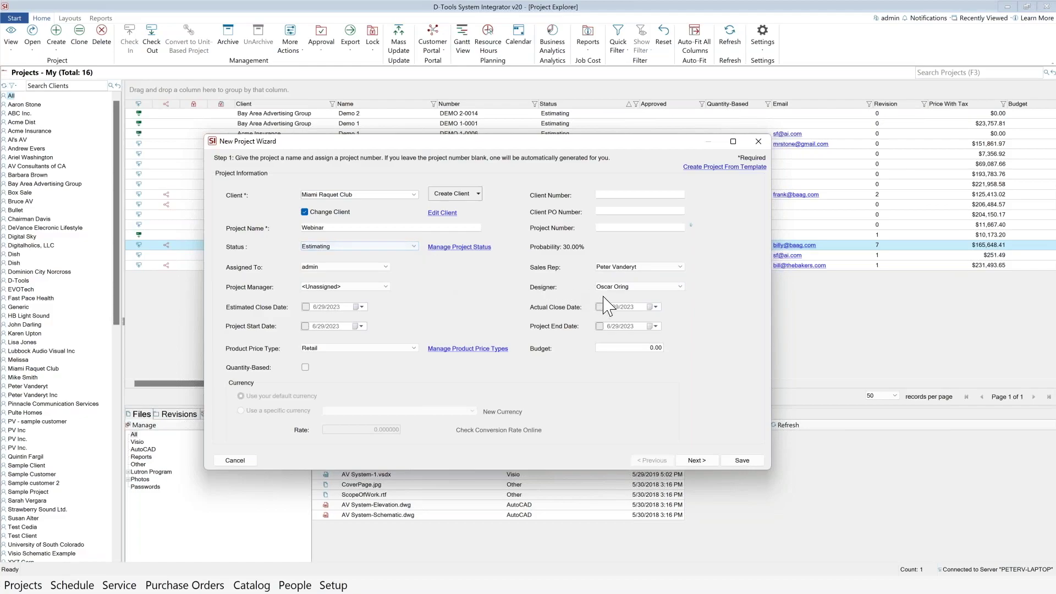
Try the project statuses Design Review and Proposal Ready for Delivery, and set the status back to Estimating.
left_click(361, 256)
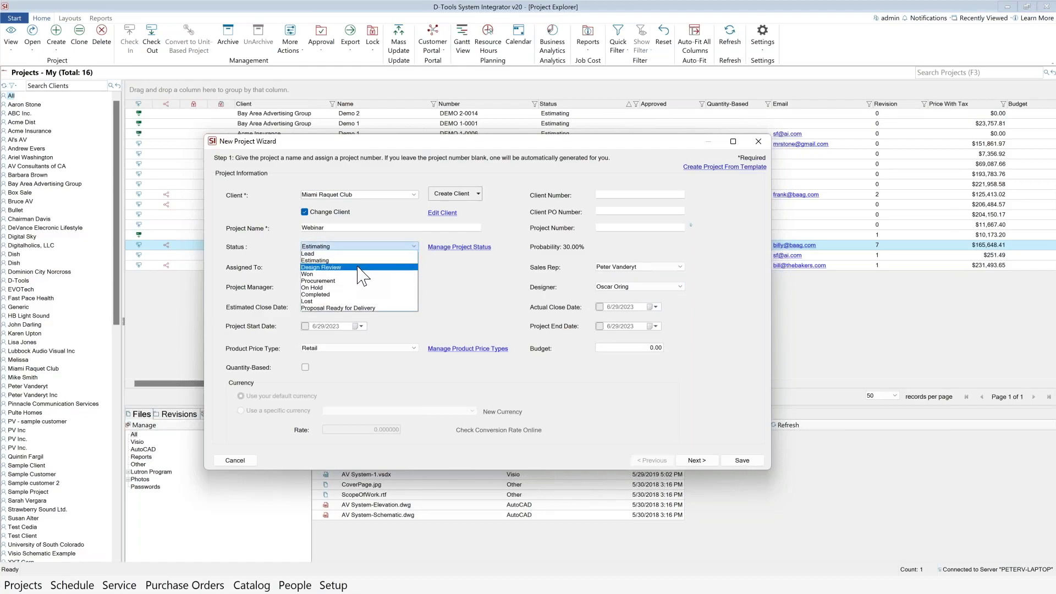
left_click(359, 267)
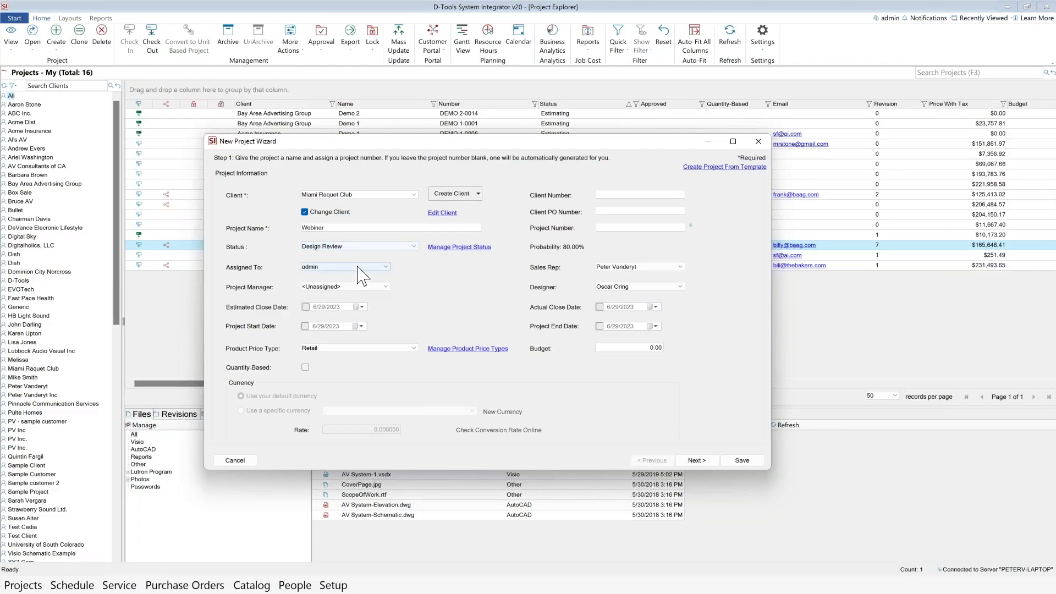
left_click(611, 287)
left_click(413, 246)
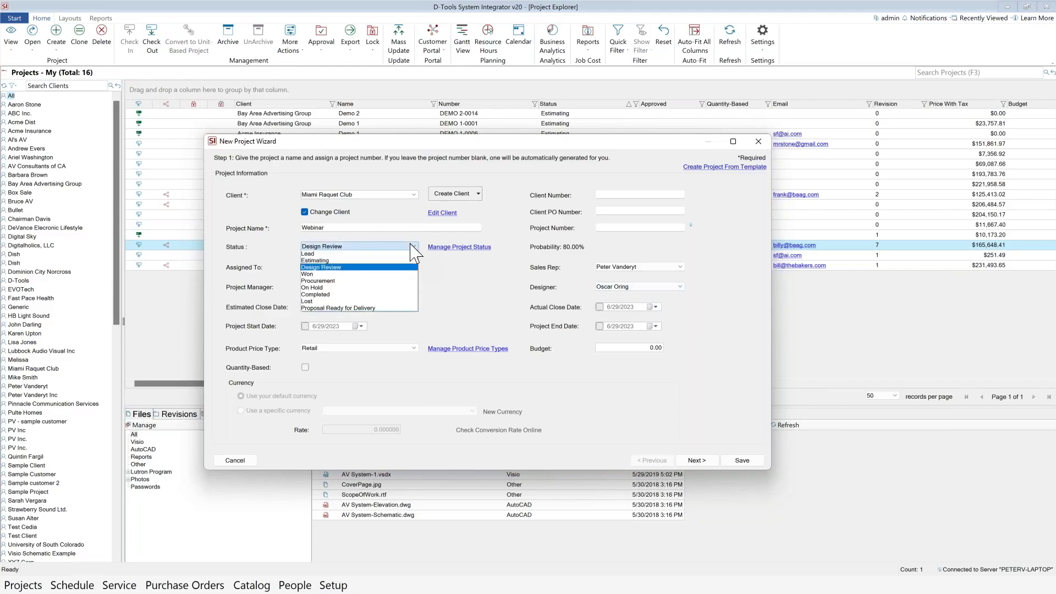
left_click(358, 308)
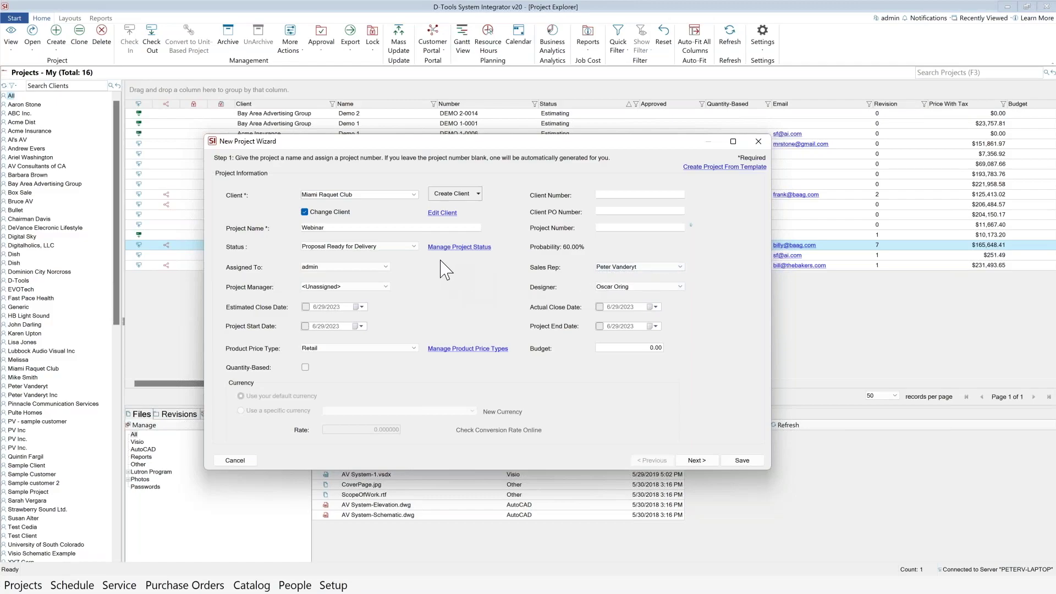
left_click(406, 248)
left_click(352, 260)
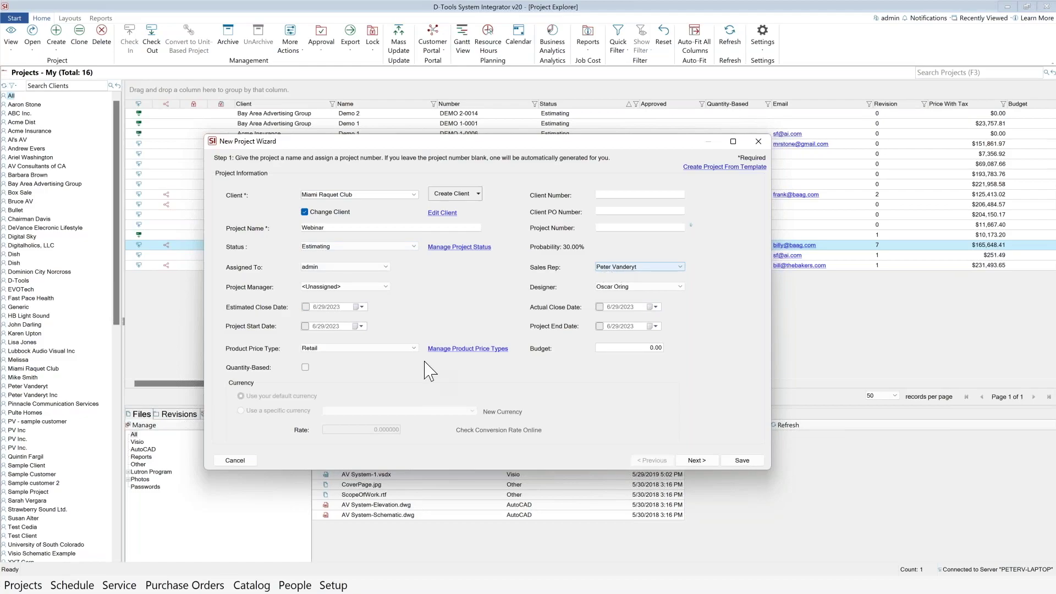
Set the project's estimated close date to 6/30/2023 and choose Retail as the product price type.
left_click(362, 308)
left_click(384, 373)
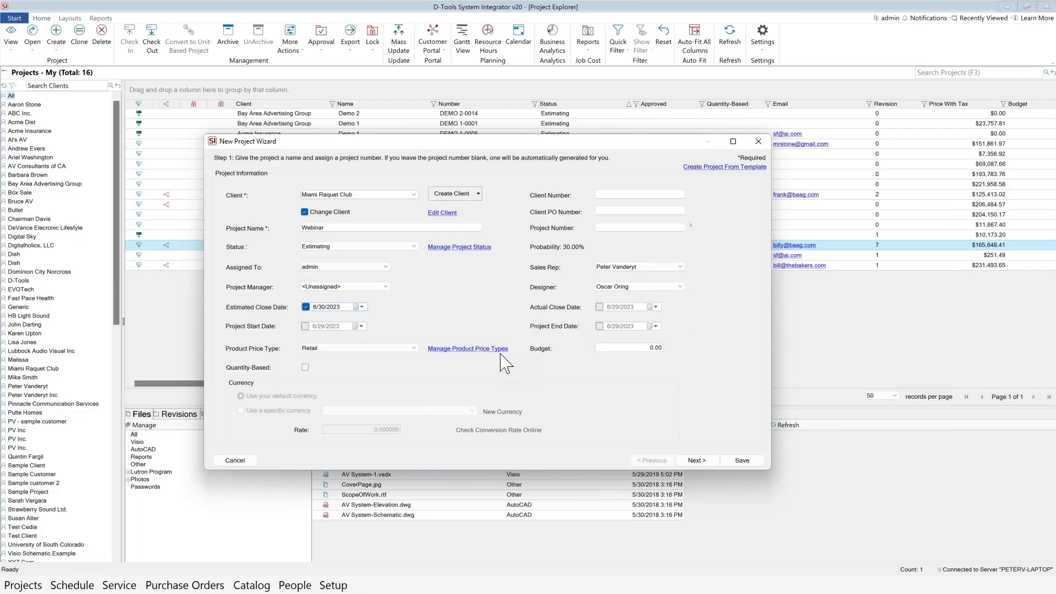
left_click(411, 349)
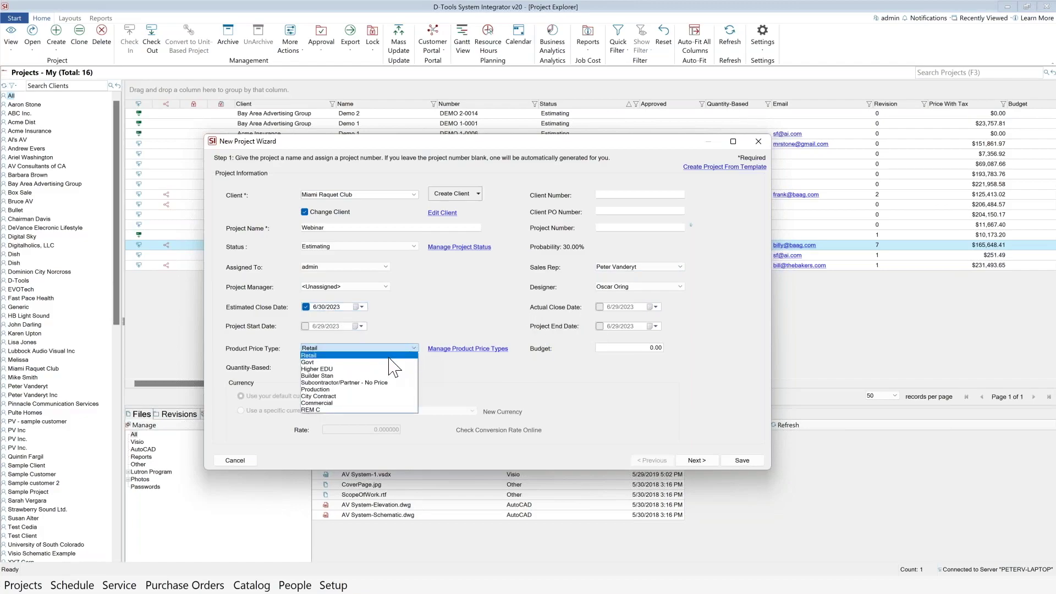
left_click(360, 357)
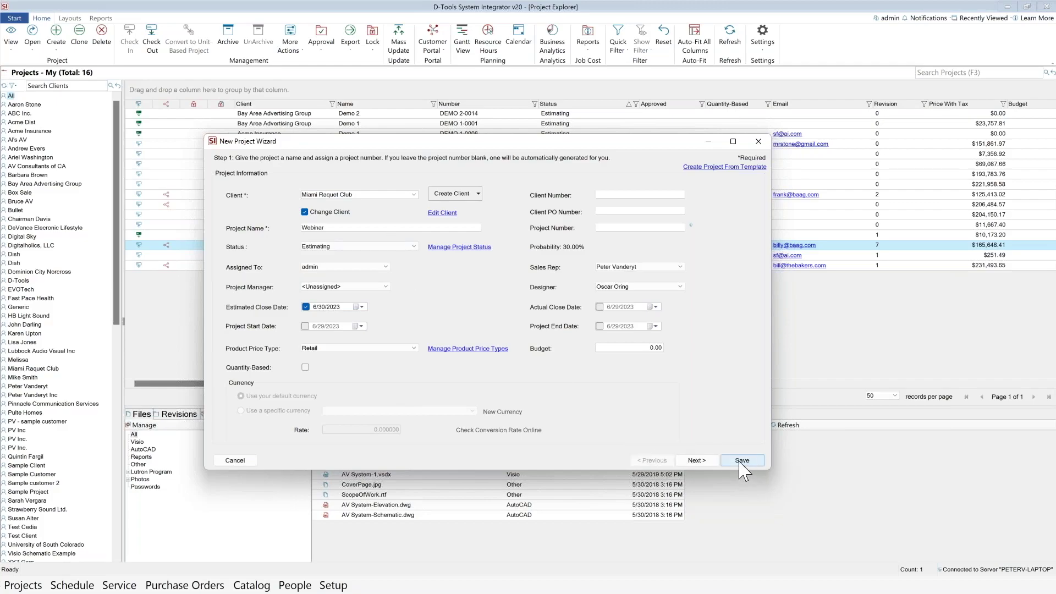
Accept the project's contact and address details, and make taxes the same for all taxable products and labor.
left_click(694, 461)
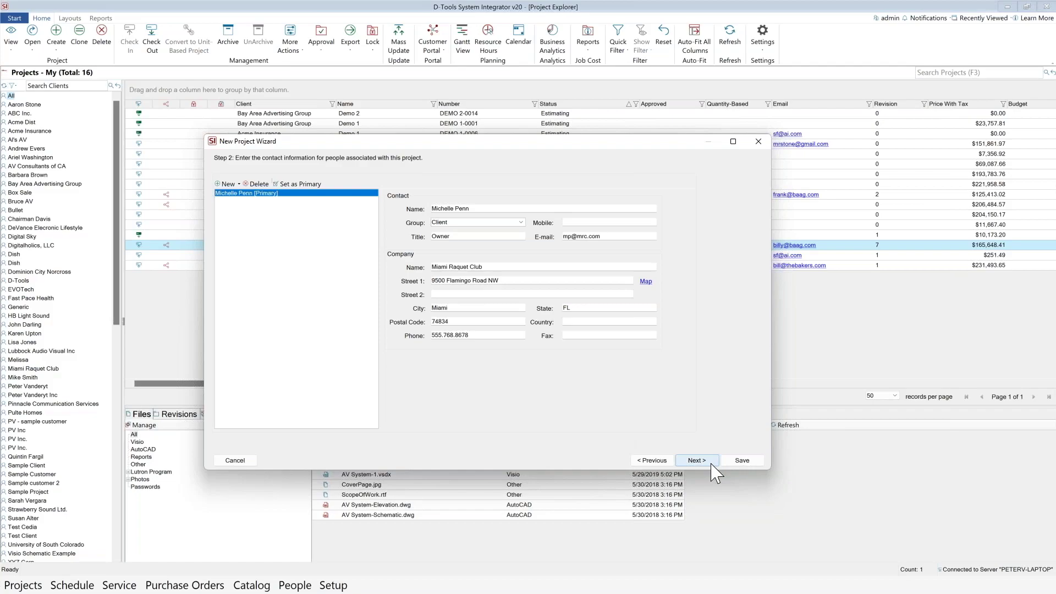
left_click(696, 460)
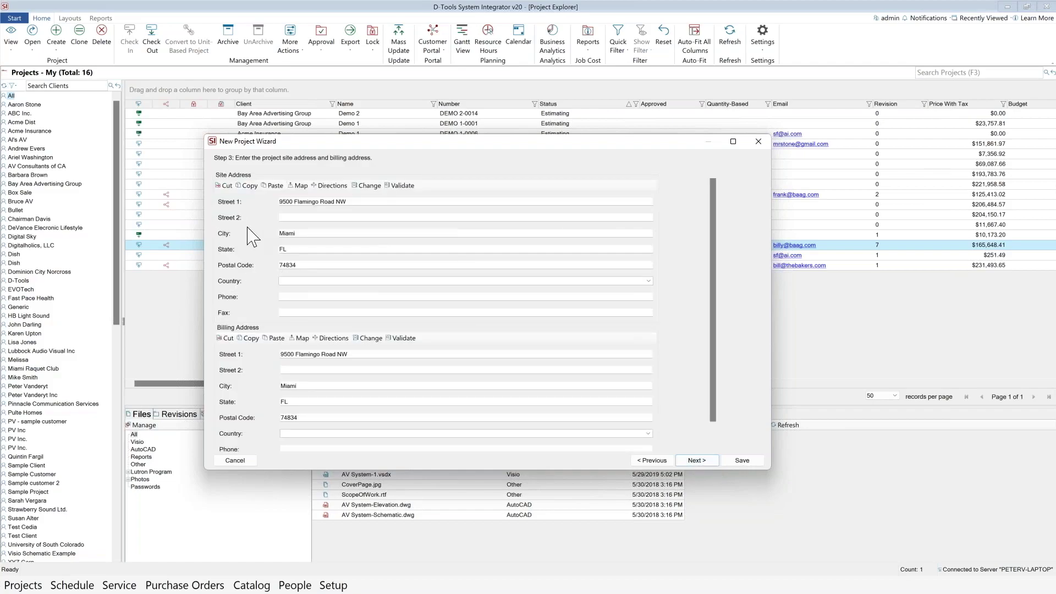
left_click(697, 462)
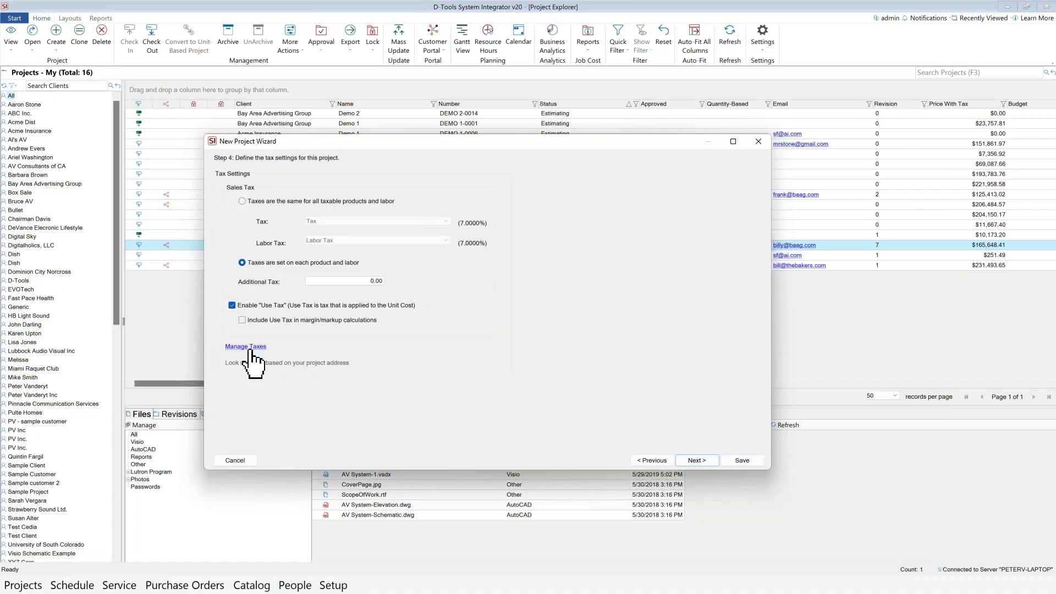
left_click(242, 202)
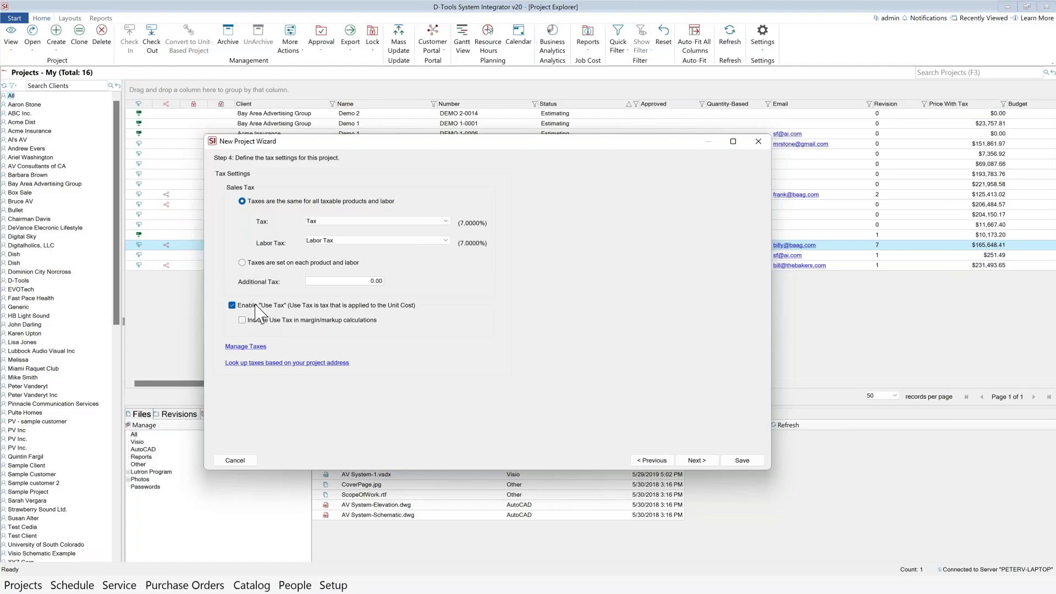
Review the defined taxes, including DeKalb County, and return to the project's tax settings.
left_click(246, 346)
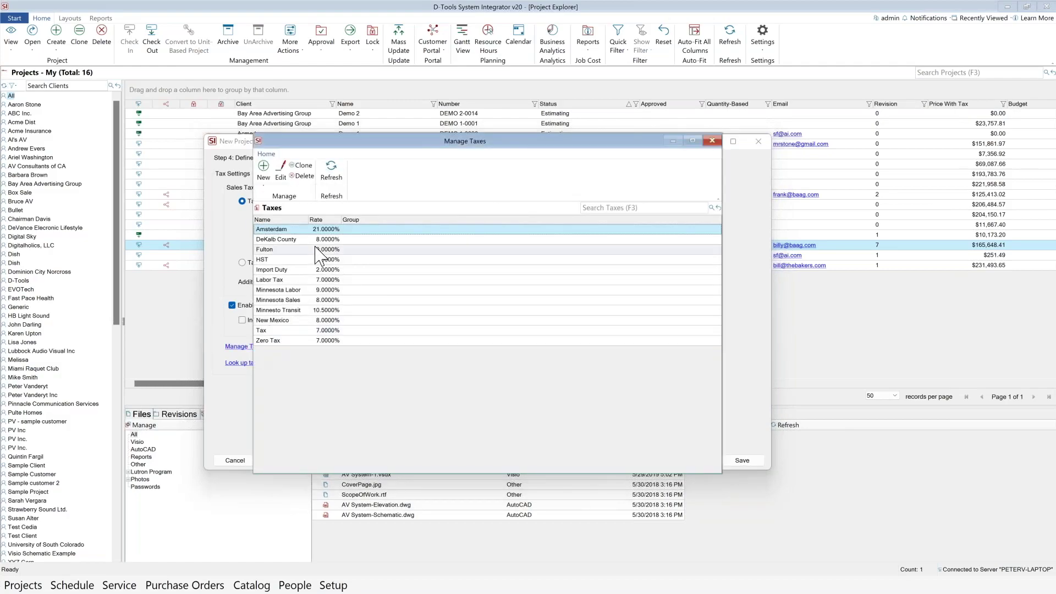
left_click(312, 242)
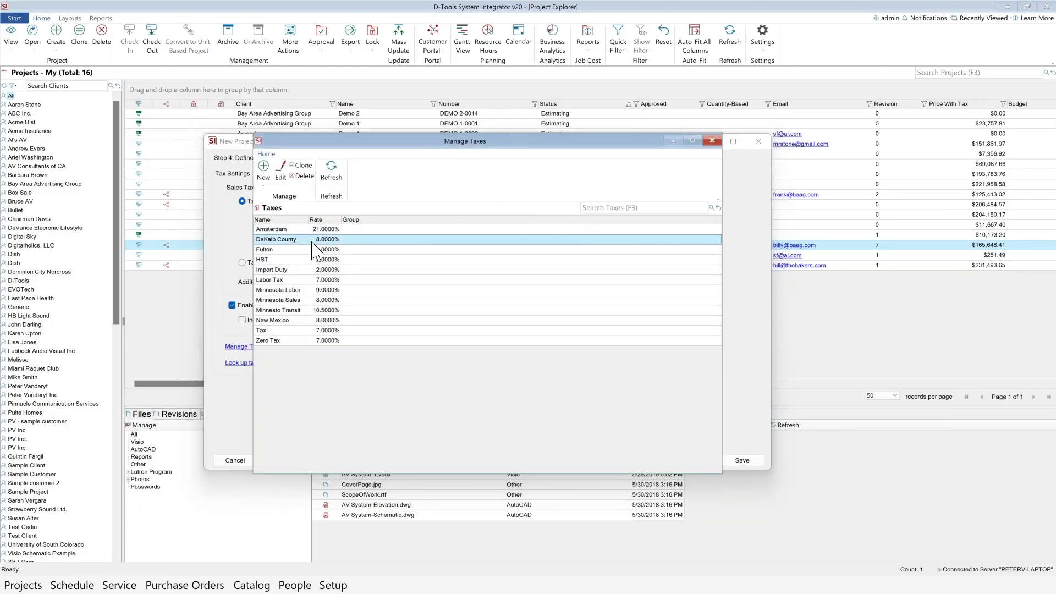
left_click(269, 162)
left_click(528, 167)
left_click(713, 141)
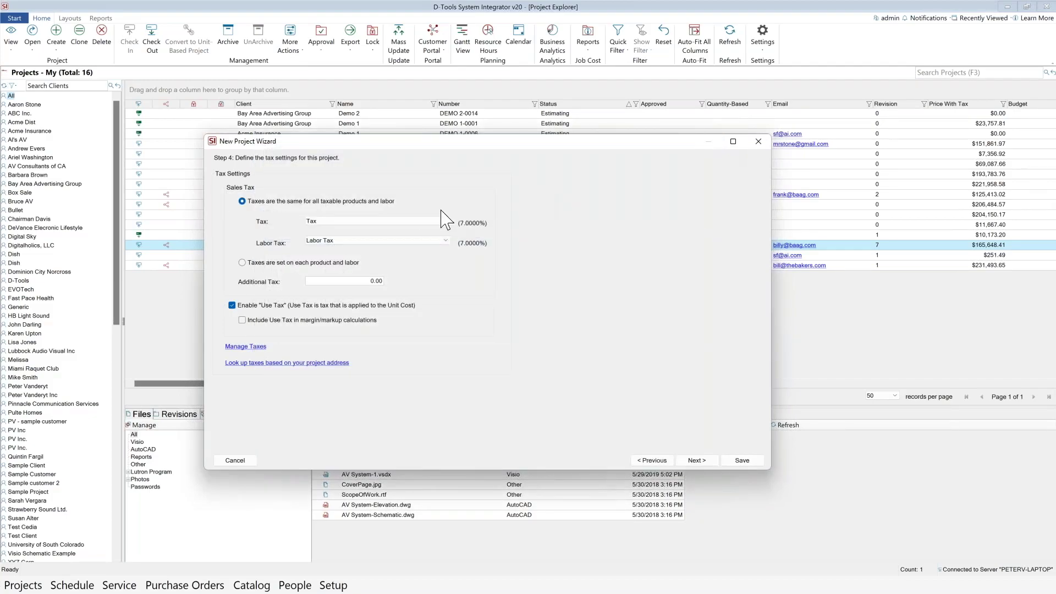
Set the project's sales tax to Amsterdam and accept the tax settings and the assigned project resources.
left_click(447, 221)
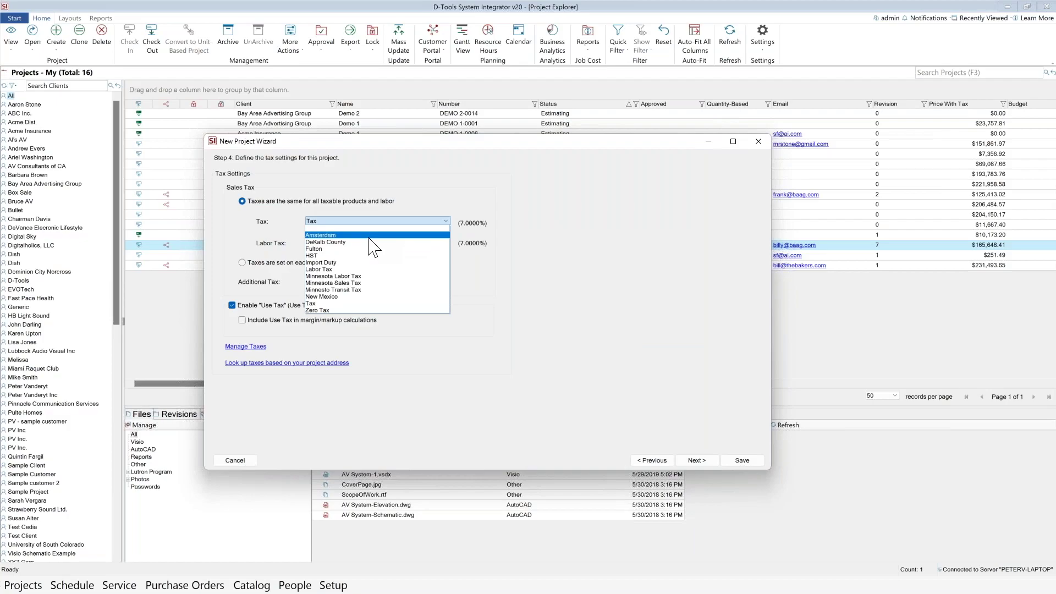
left_click(368, 236)
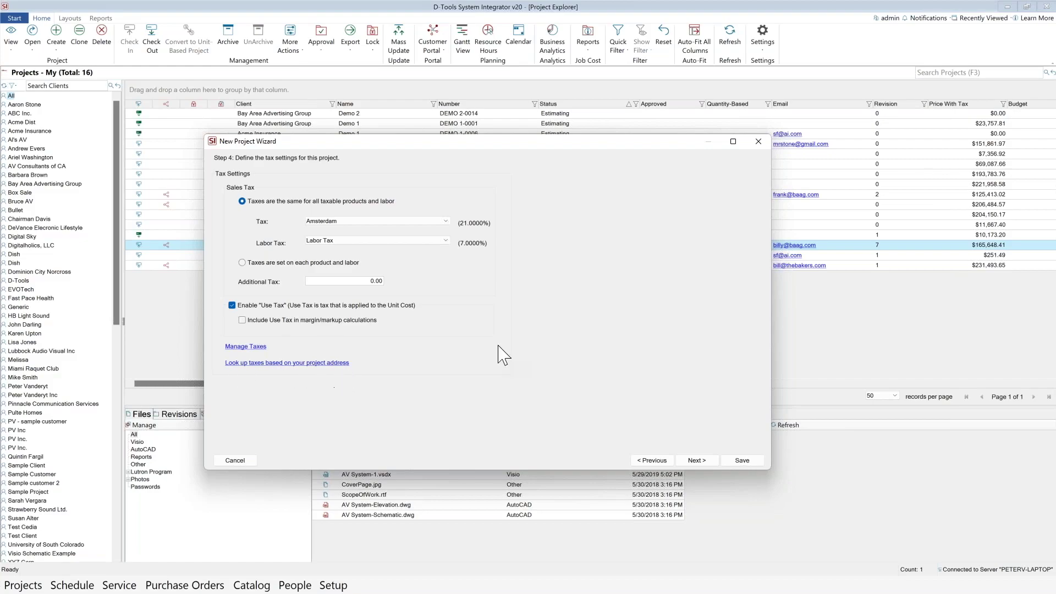
left_click(699, 461)
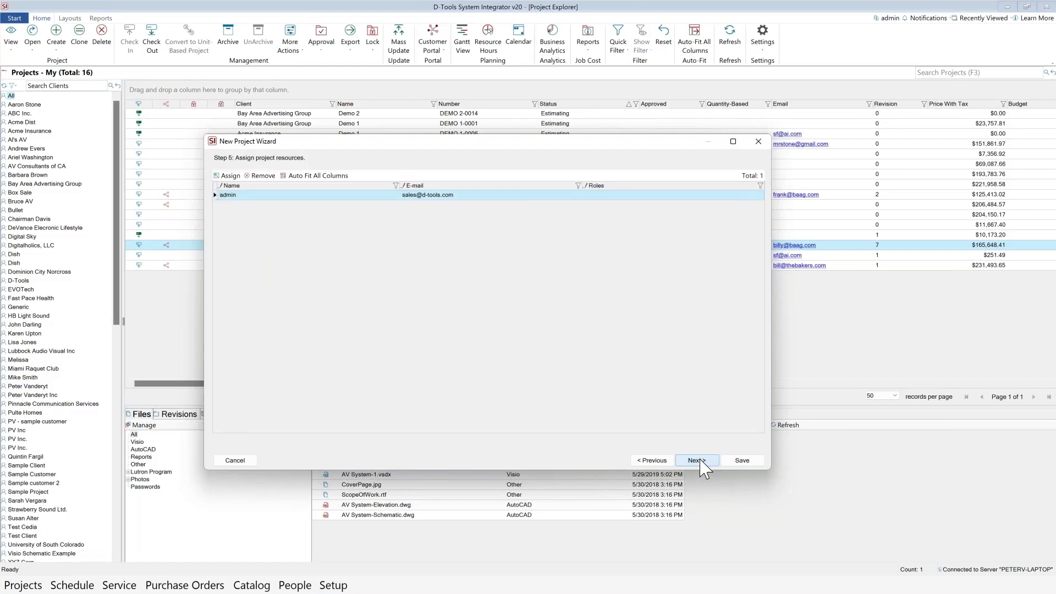
left_click(697, 461)
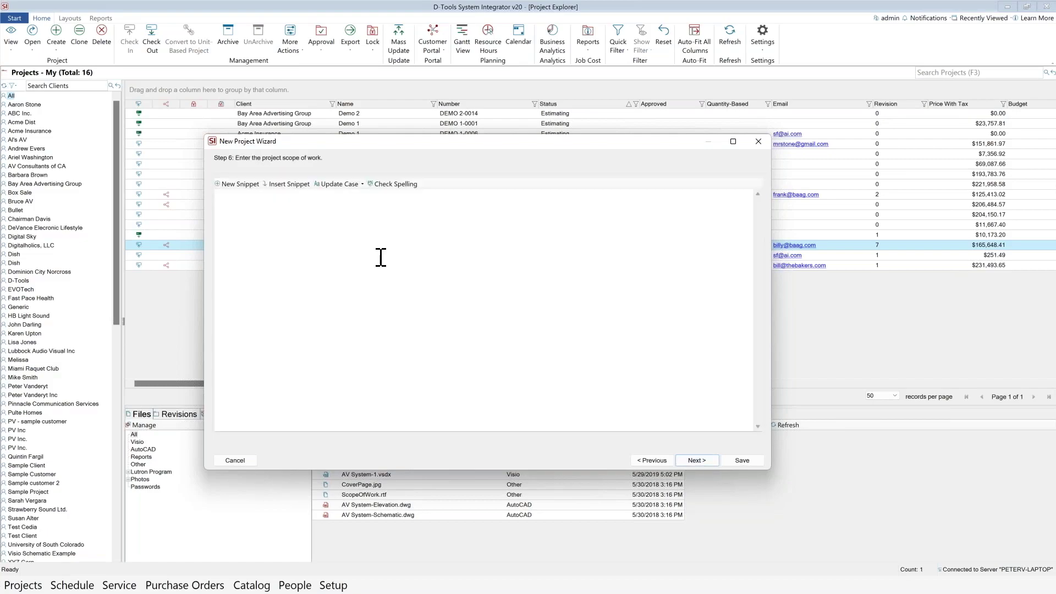
Preview the Voice Video Data and Access Control - GE snippets, and insert the Conference Room - AV snippet as the project's scope of work.
left_click(287, 185)
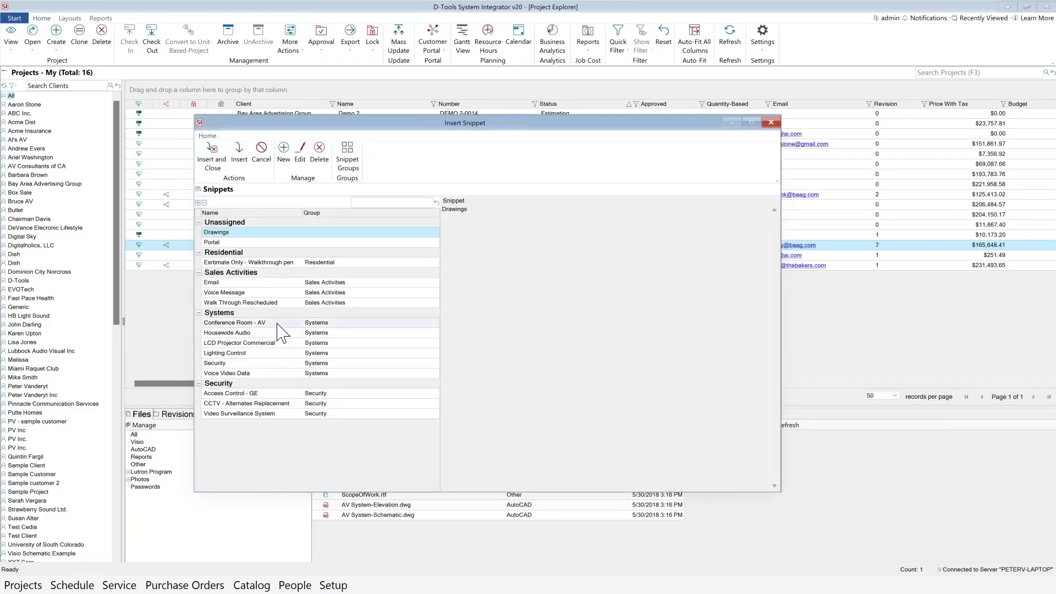
left_click(277, 324)
left_click(278, 374)
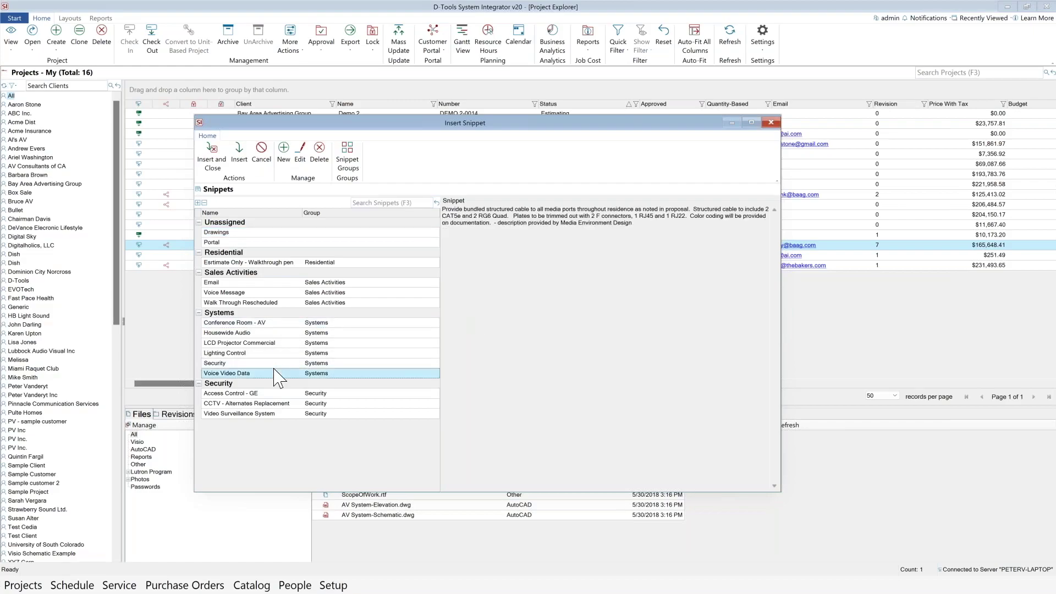
left_click(270, 394)
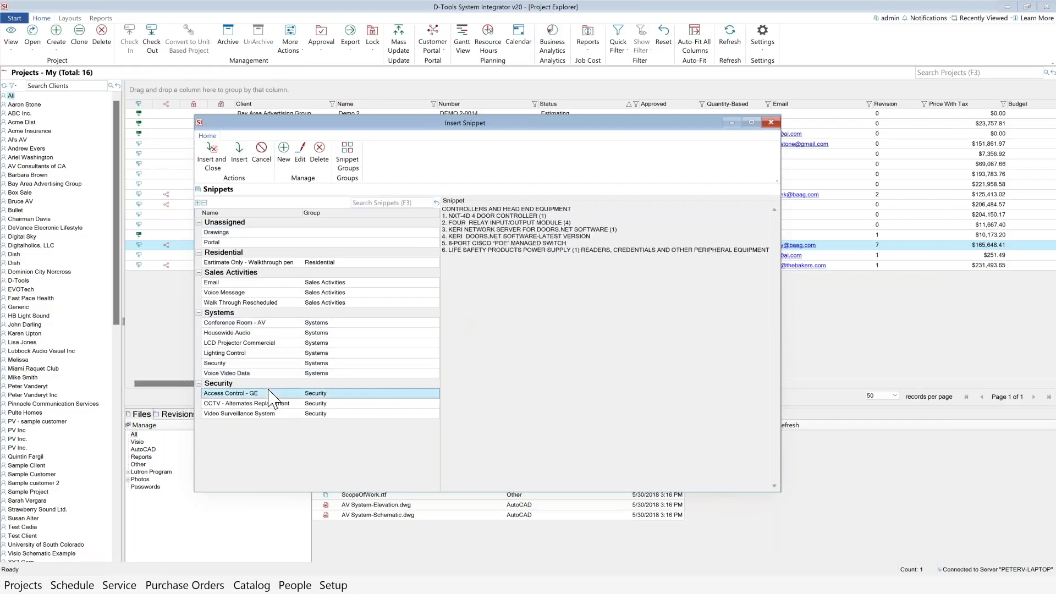
left_click(266, 324)
left_click(211, 165)
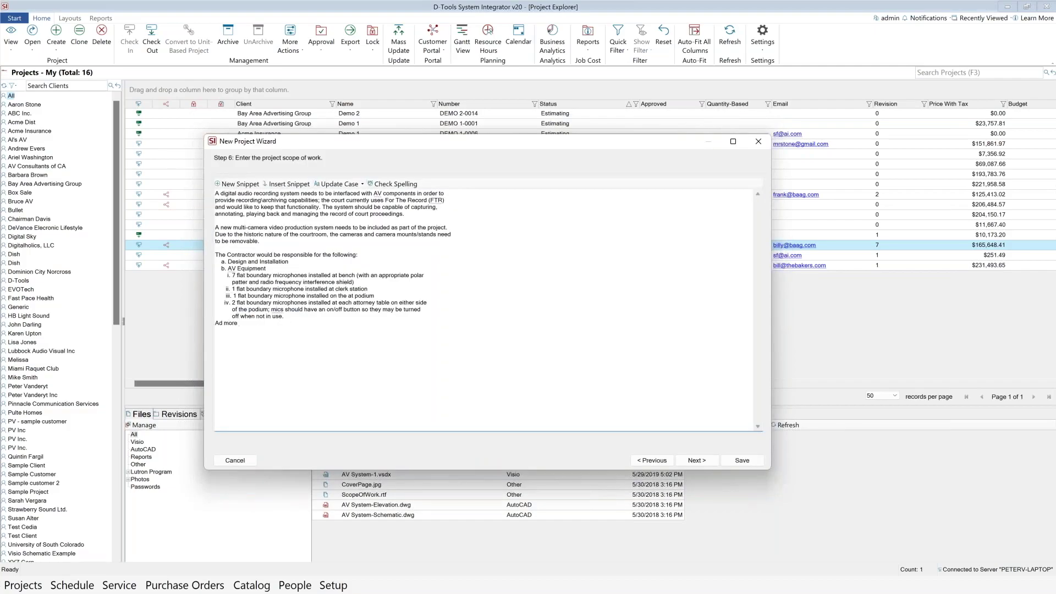
left_click(696, 460)
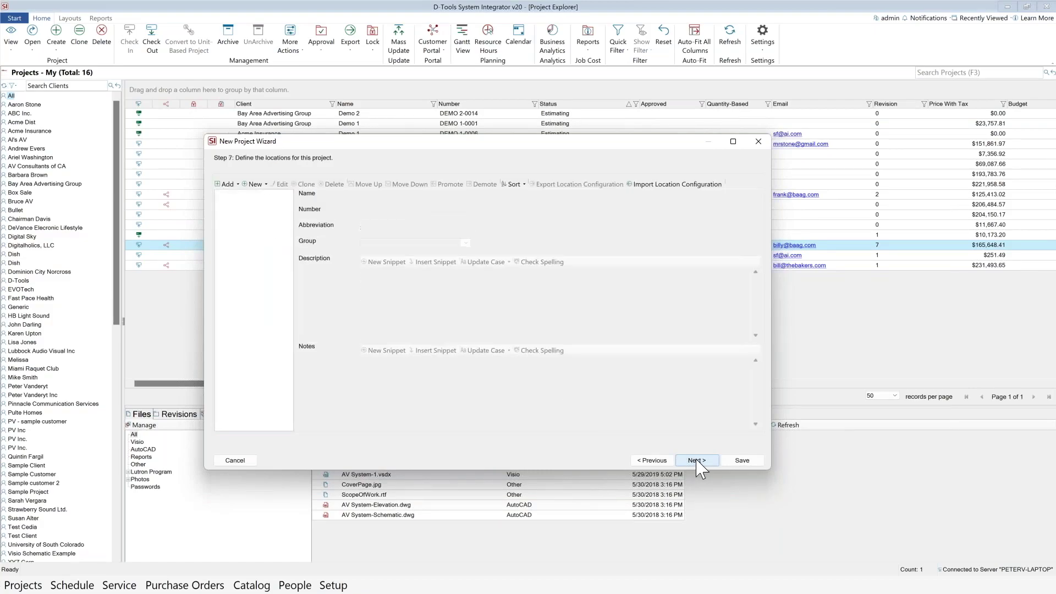
Add the locations Lobby, Mechanical Room, Meeting Room, Office 1 and Office 2 to the project.
left_click(235, 187)
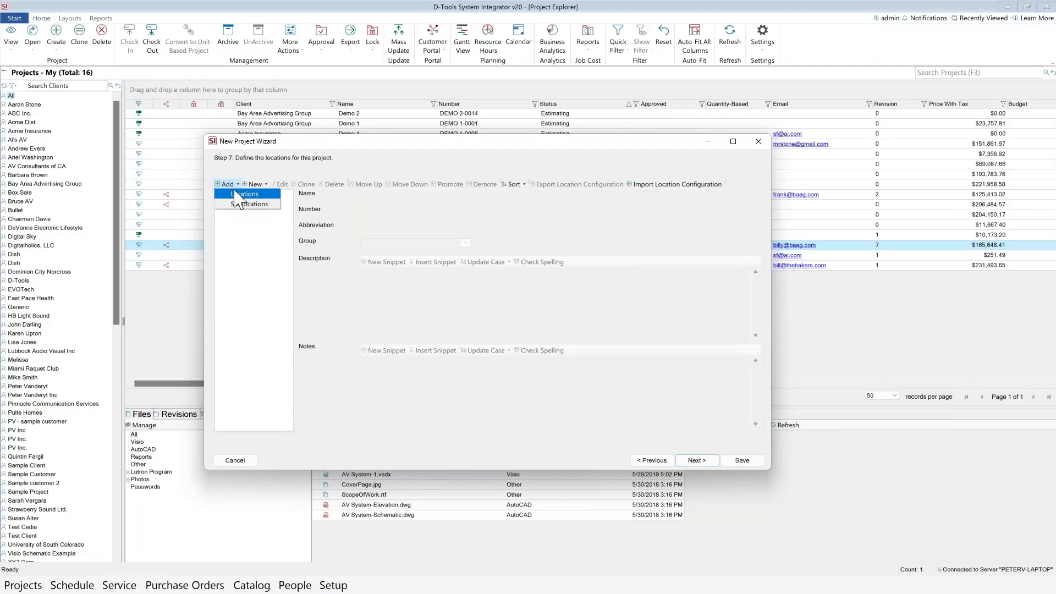
left_click(237, 195)
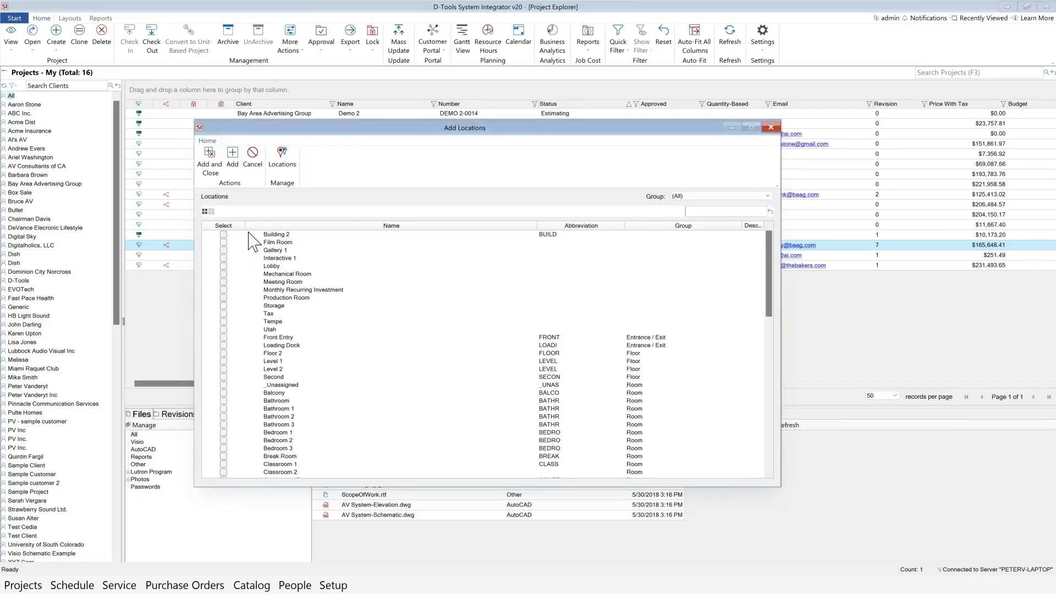
left_click(224, 266)
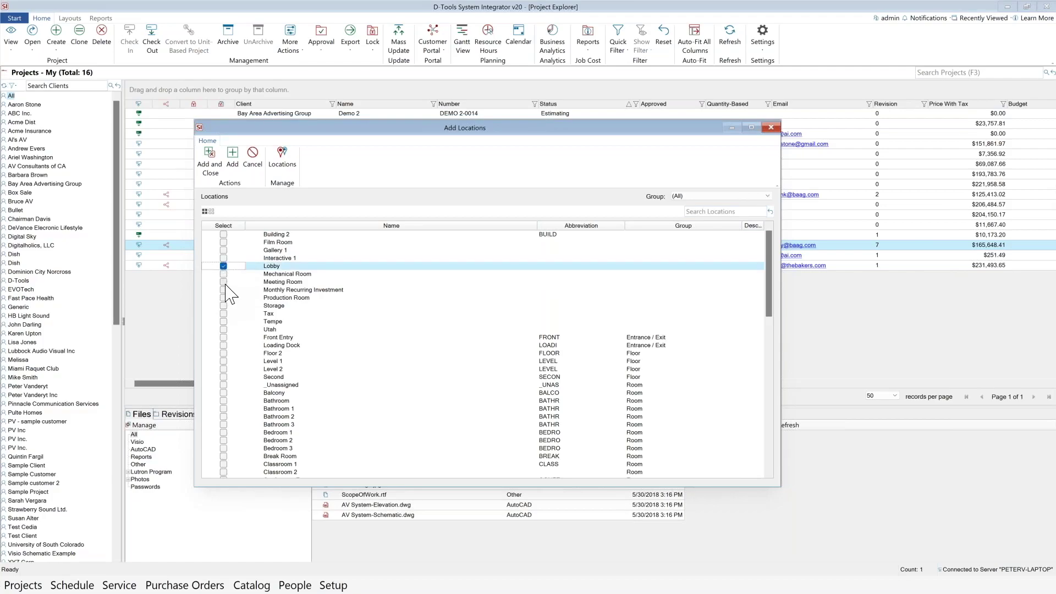
left_click(223, 282)
left_click(223, 274)
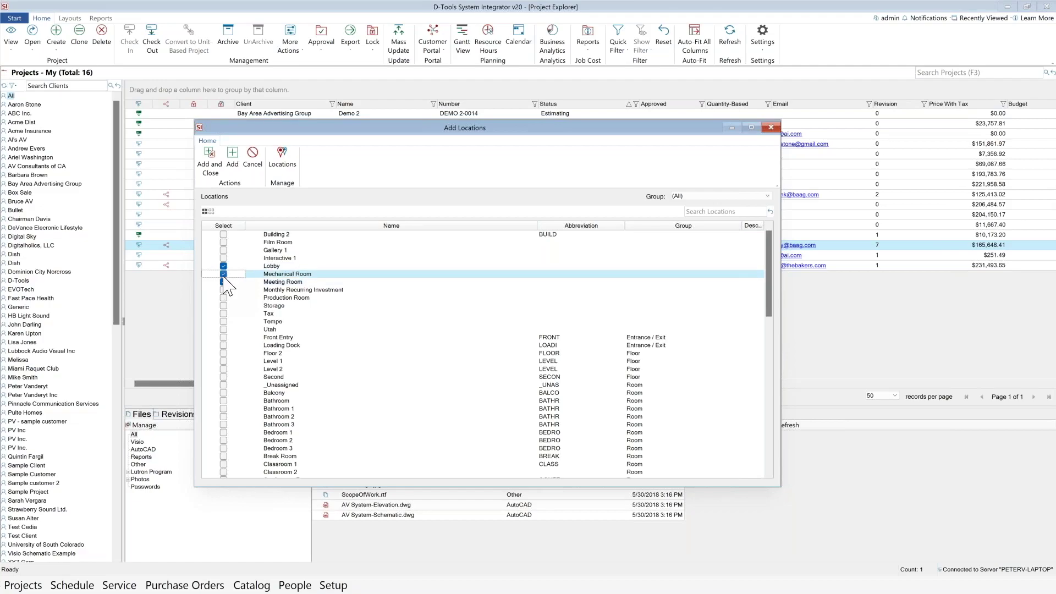
scroll(234, 316, "down", 2)
scroll(235, 316, "down", 5)
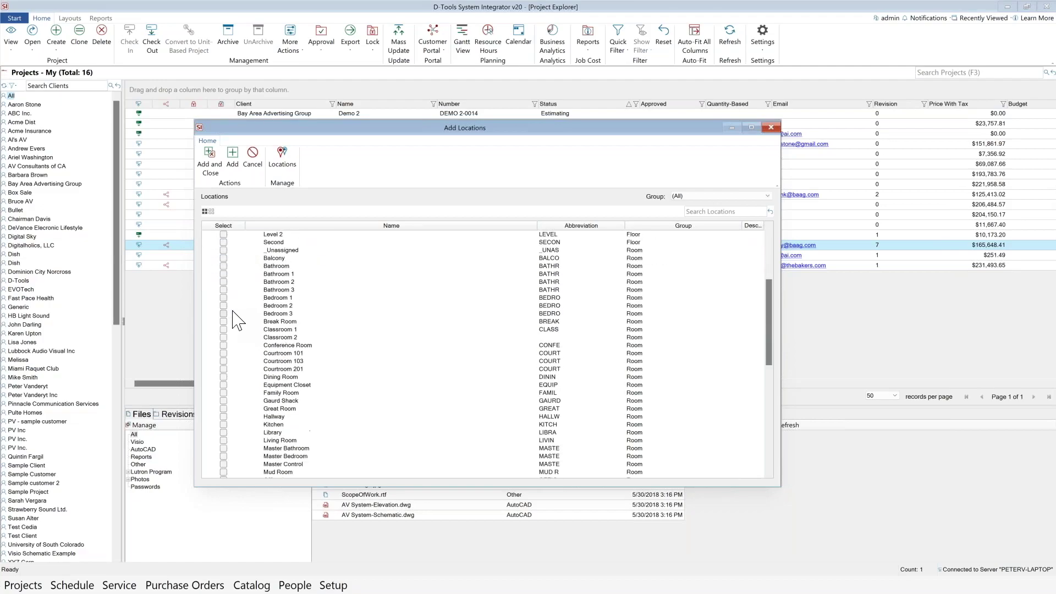
scroll(240, 431, "down", 1)
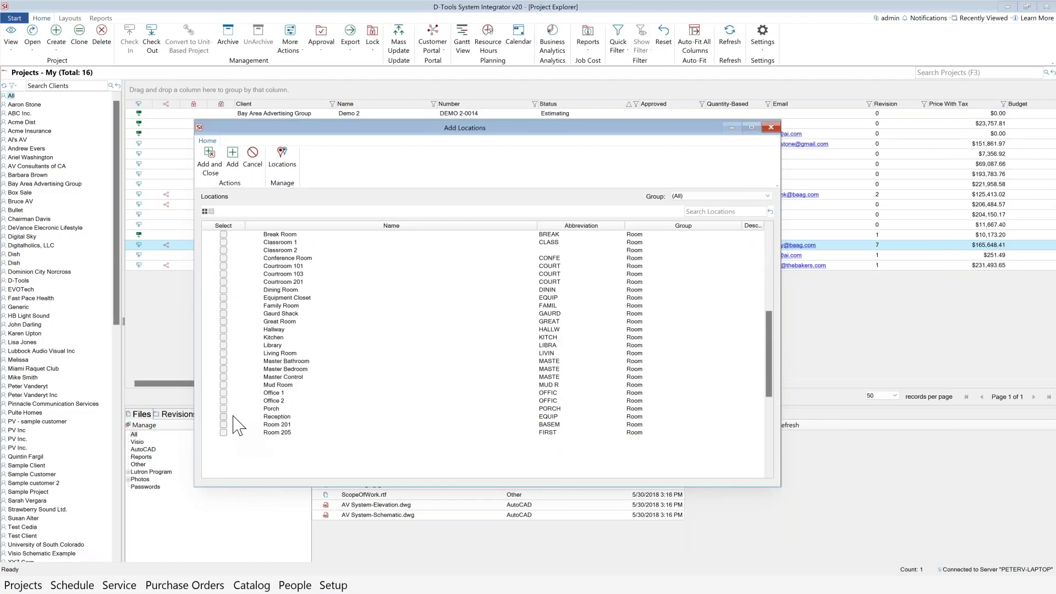
left_click(223, 393)
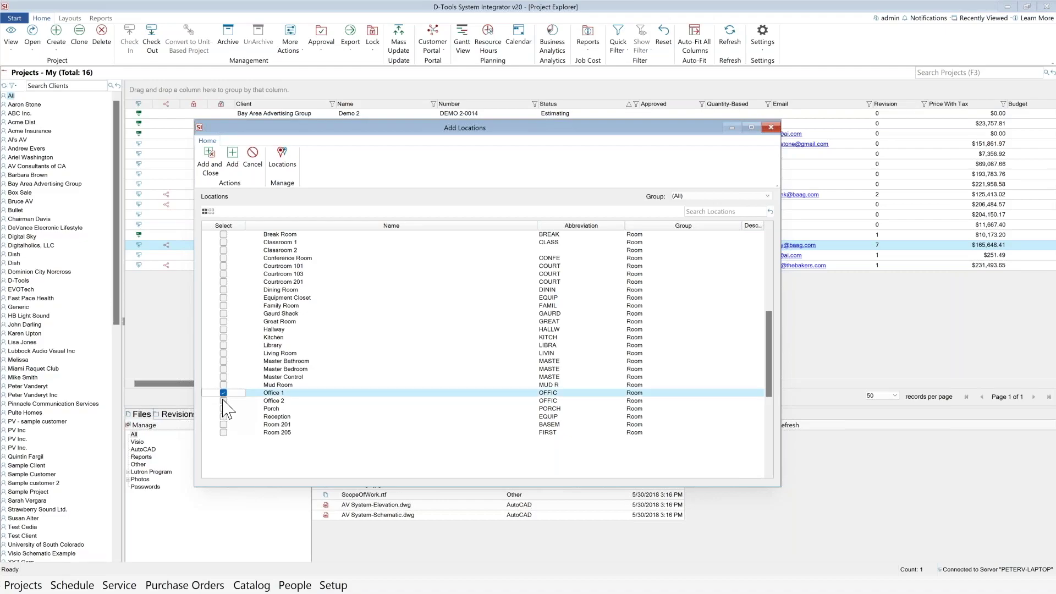
left_click(223, 401)
left_click(209, 158)
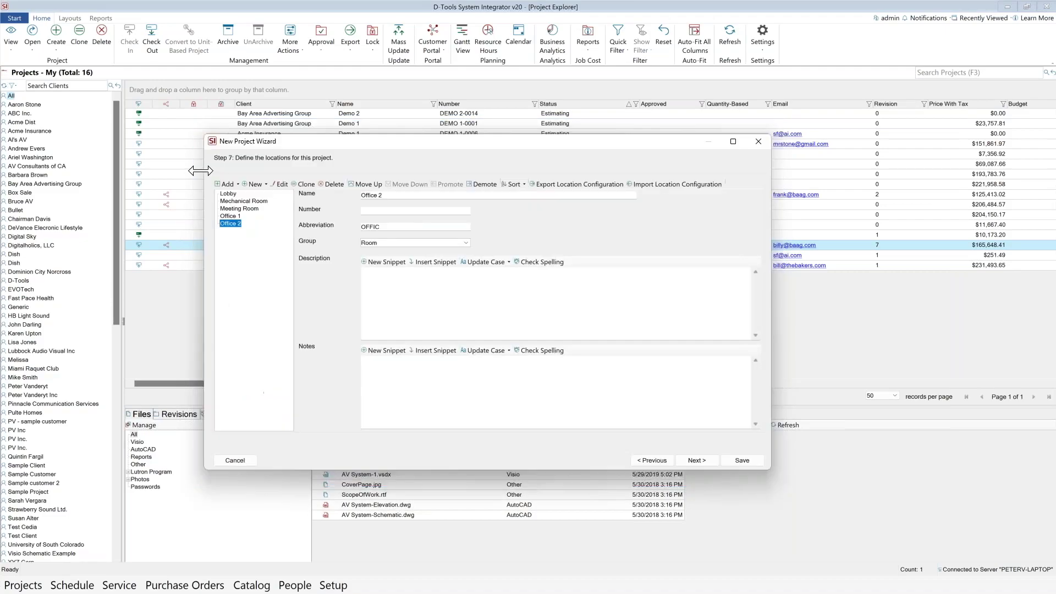
left_click(696, 461)
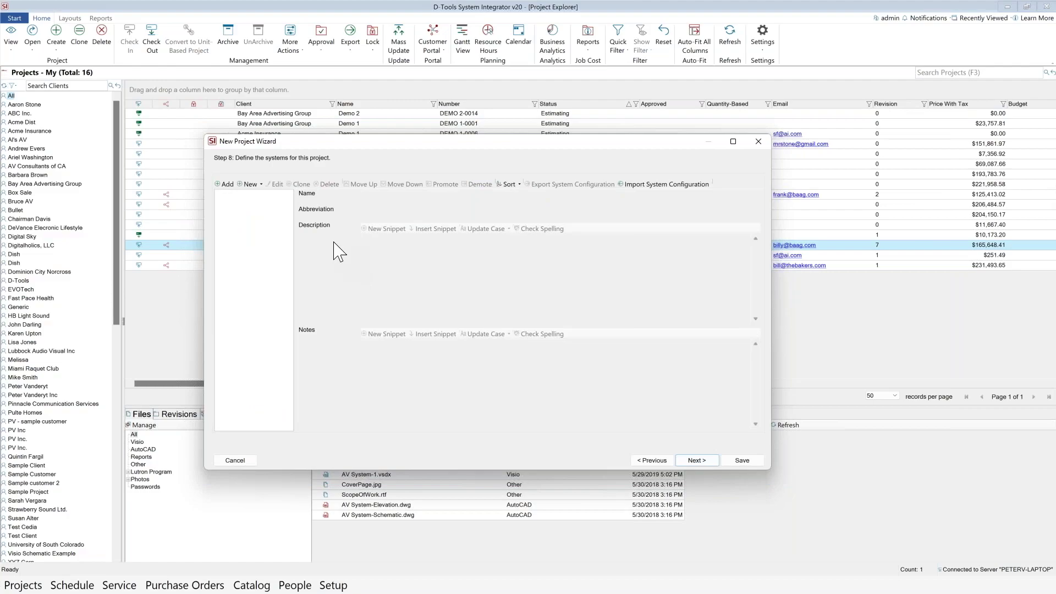
Add the AV System, Rack System and Security System to the project, and accept the default contract payments.
left_click(226, 185)
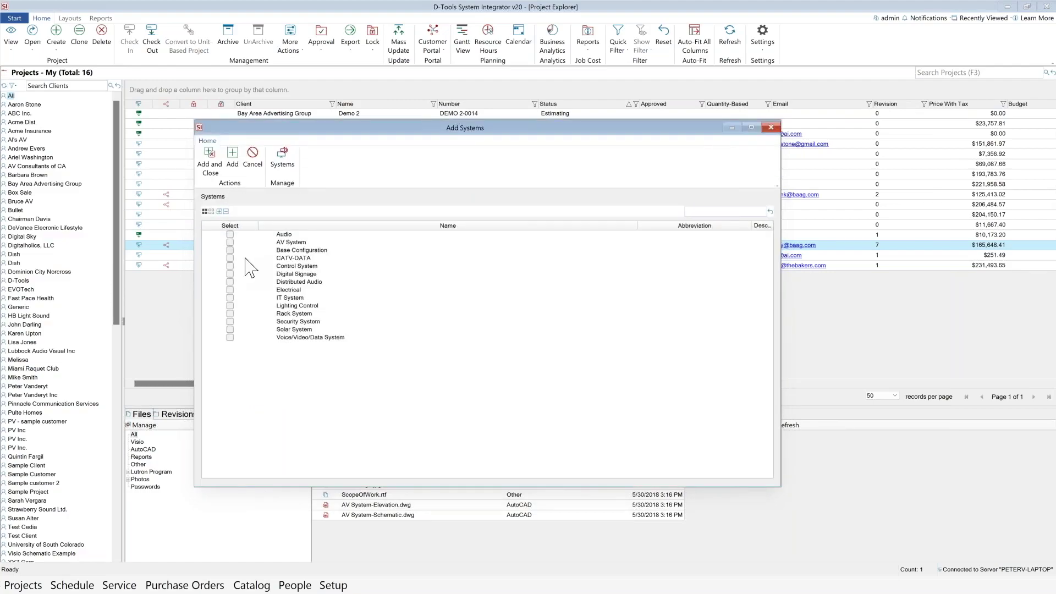
left_click(230, 322)
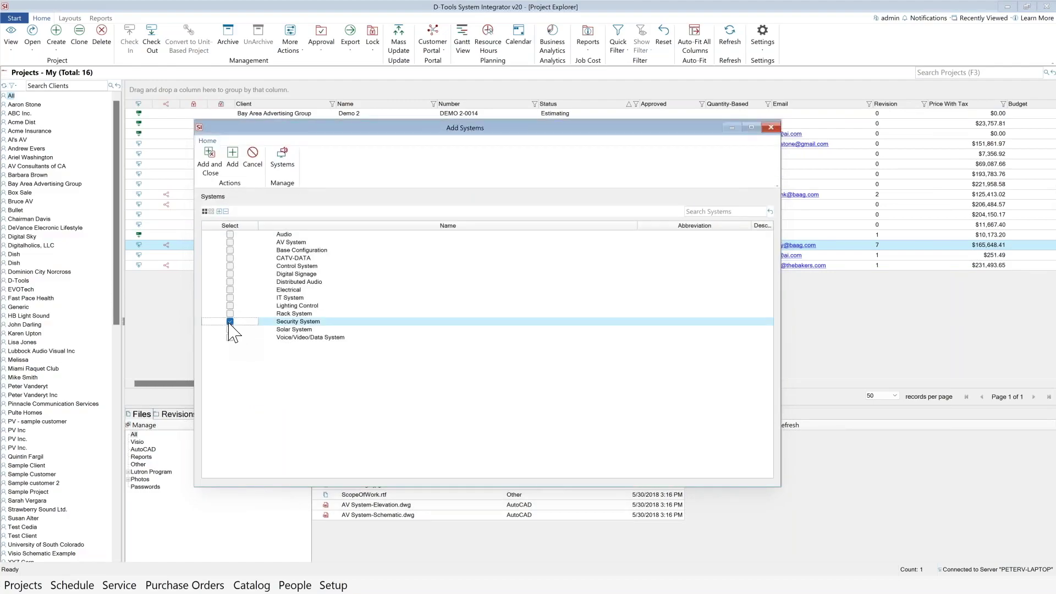
left_click(230, 314)
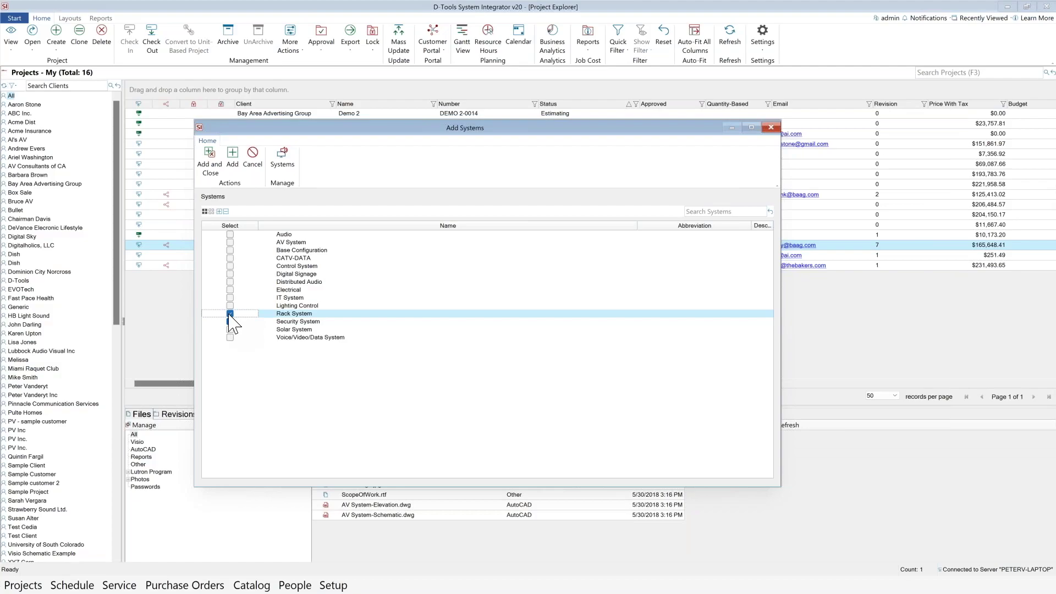
left_click(230, 242)
left_click(209, 158)
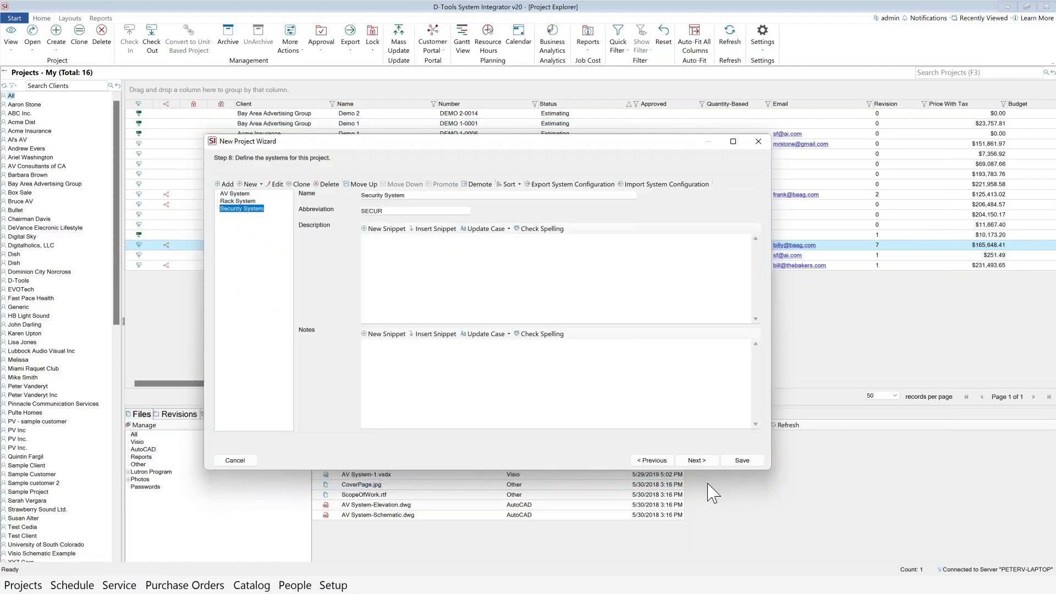
left_click(700, 460)
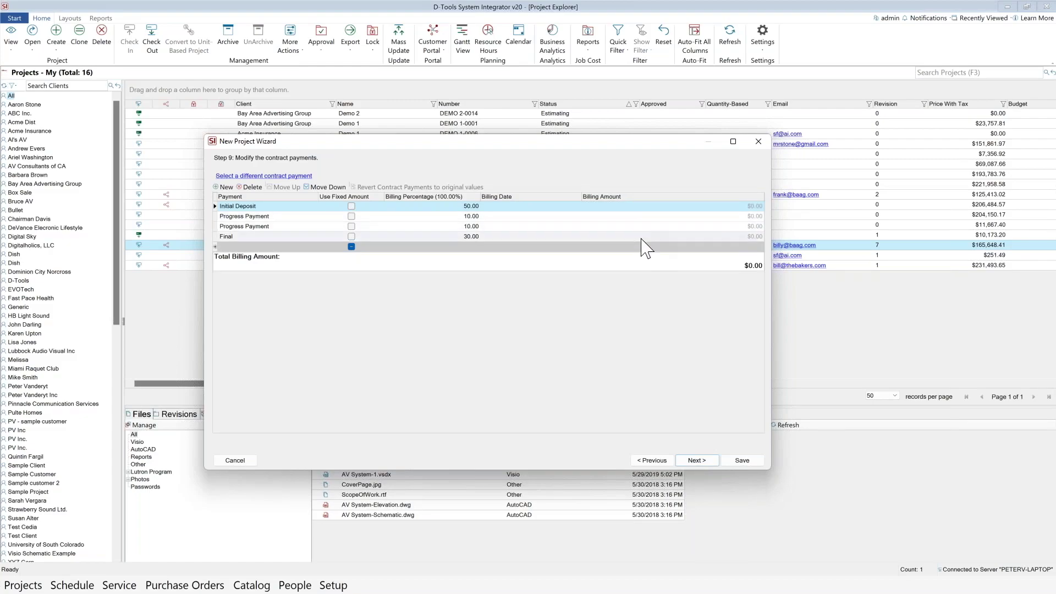
left_click(697, 460)
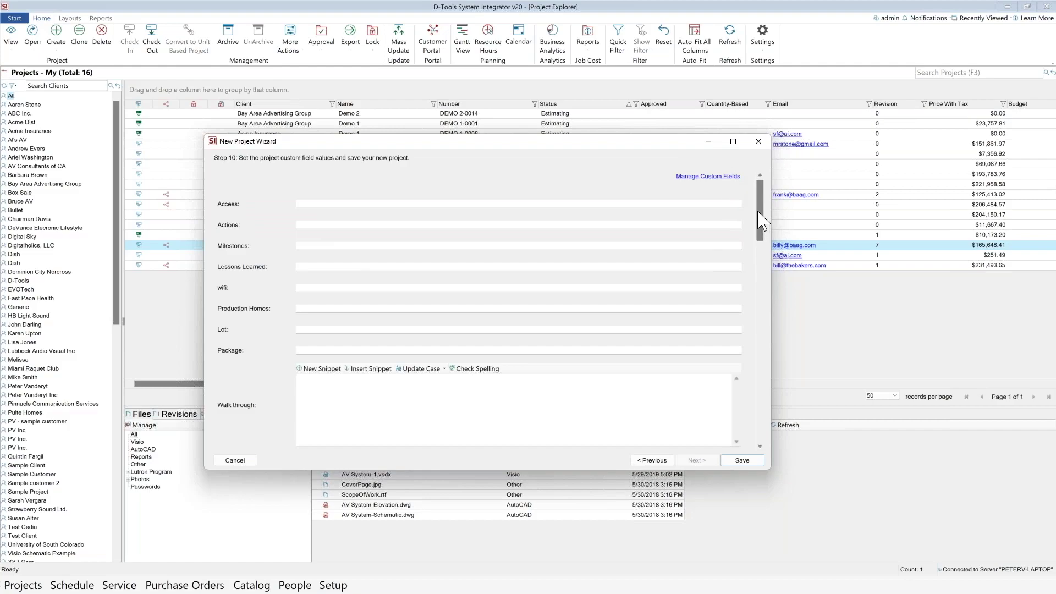
Look through the project's custom fields, including the choices offered for Next Steps.
left_click_drag(762, 220, 792, 376)
scroll(609, 324, "up", 2)
left_click(398, 242)
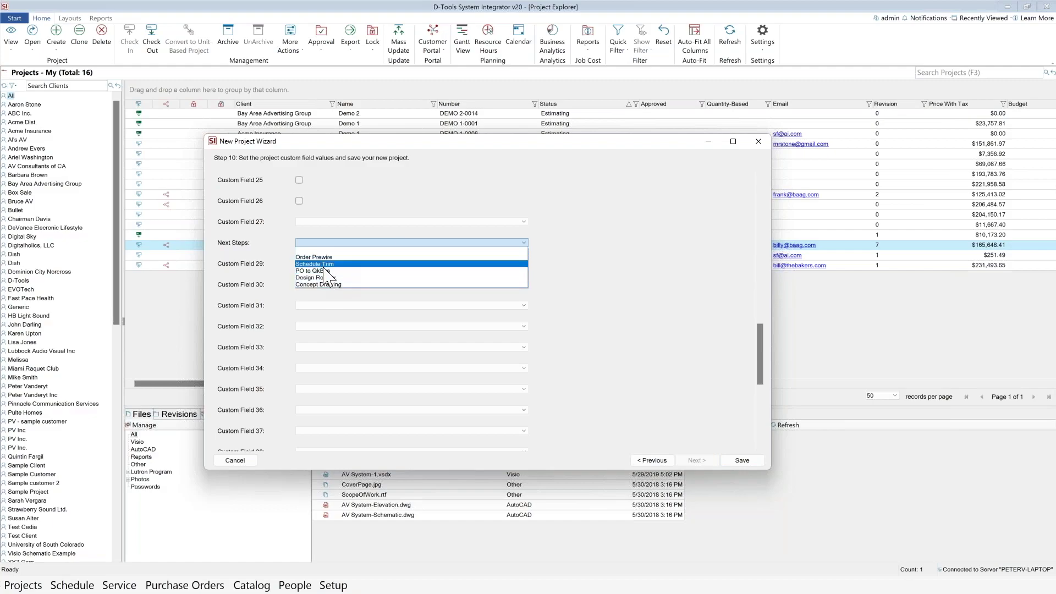
scroll(653, 281, "up", 5)
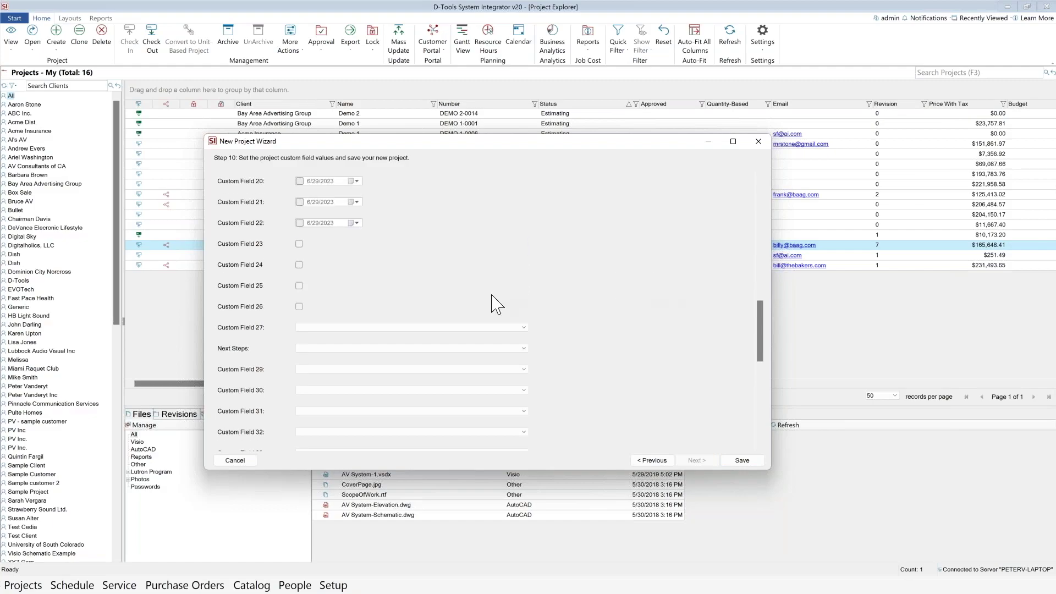
scroll(431, 312, "up", 2)
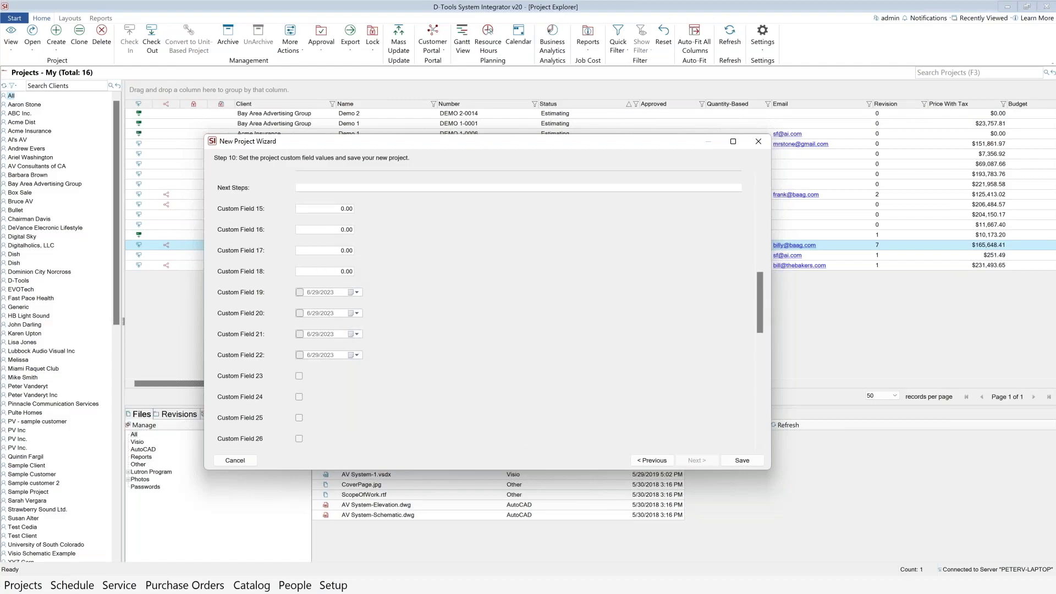
left_click_drag(759, 306, 755, 201)
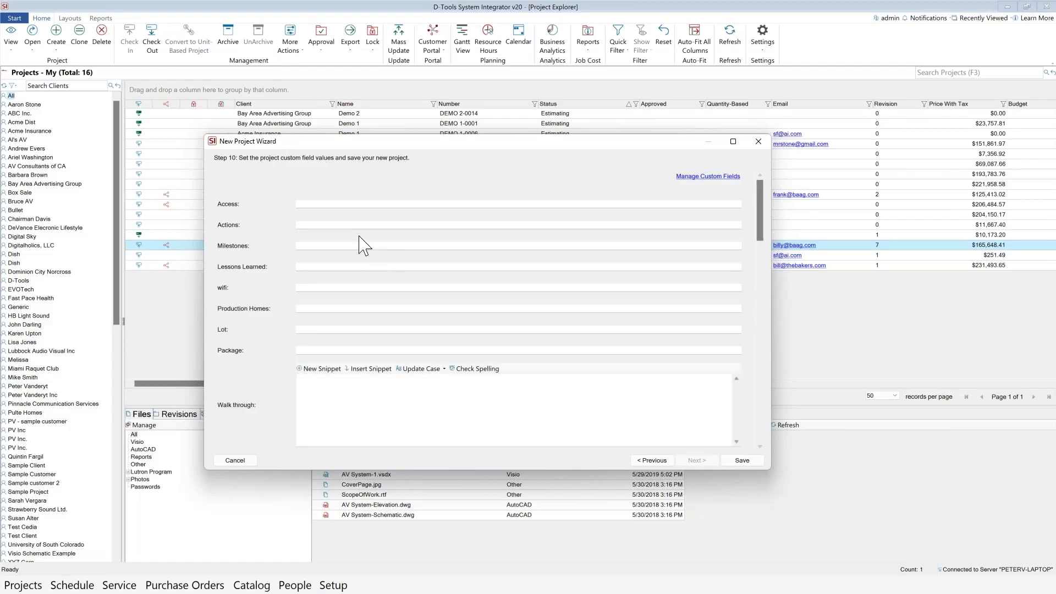
Fill in the Access code and wifi password custom fields, enter "Notes" for the walk through, and save the new project.
left_click(343, 204)
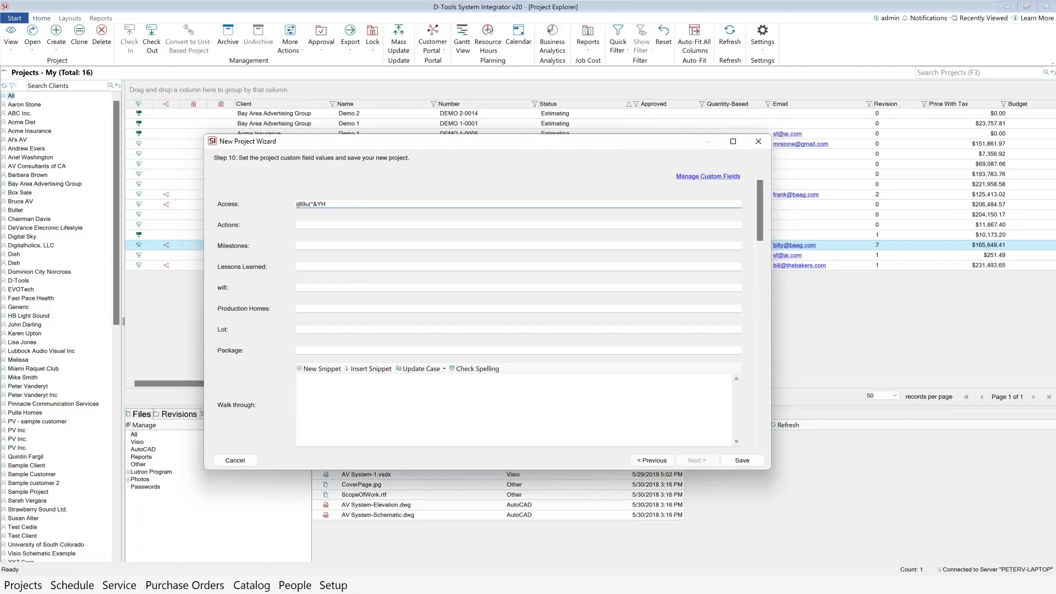
key("ctrl+a")
type("1")
left_click(316, 289)
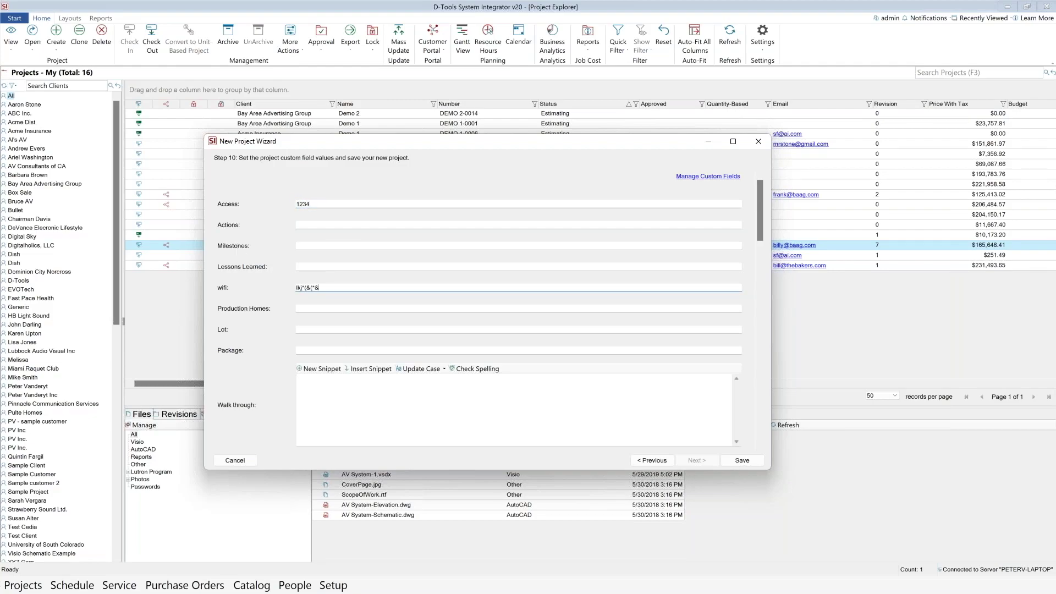
left_click(345, 383)
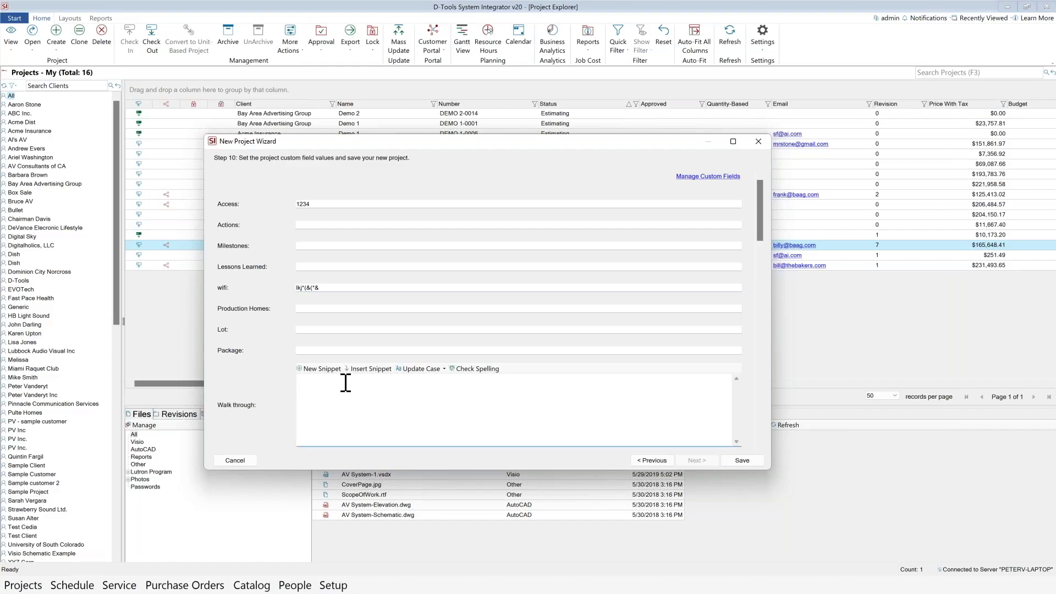
type("Notes")
left_click(753, 463)
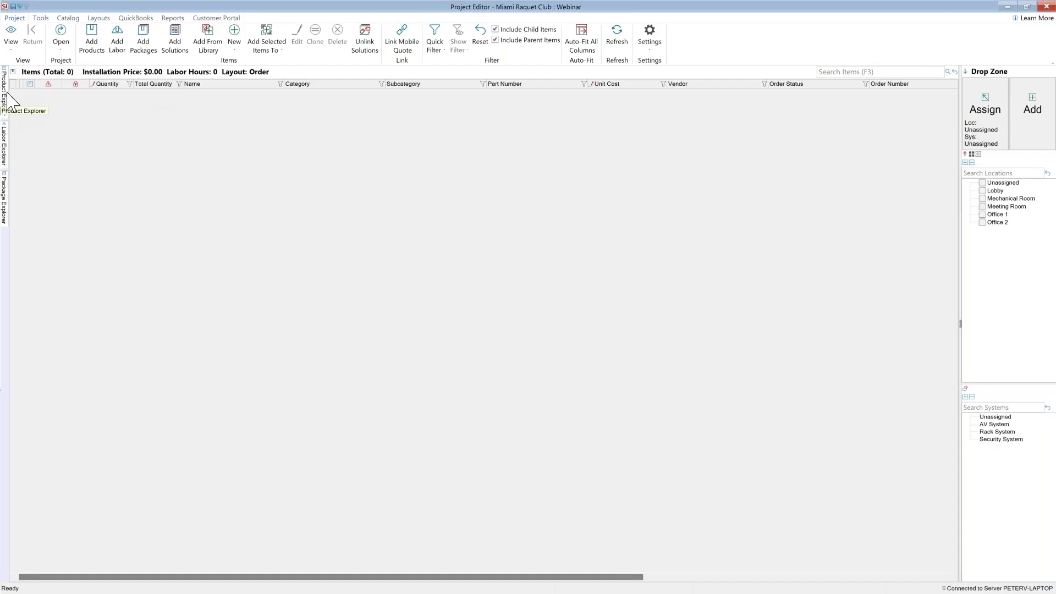
Target the Lobby location and AV System for new items, and search the product catalog for "speak".
left_click(983, 191)
left_click(993, 425)
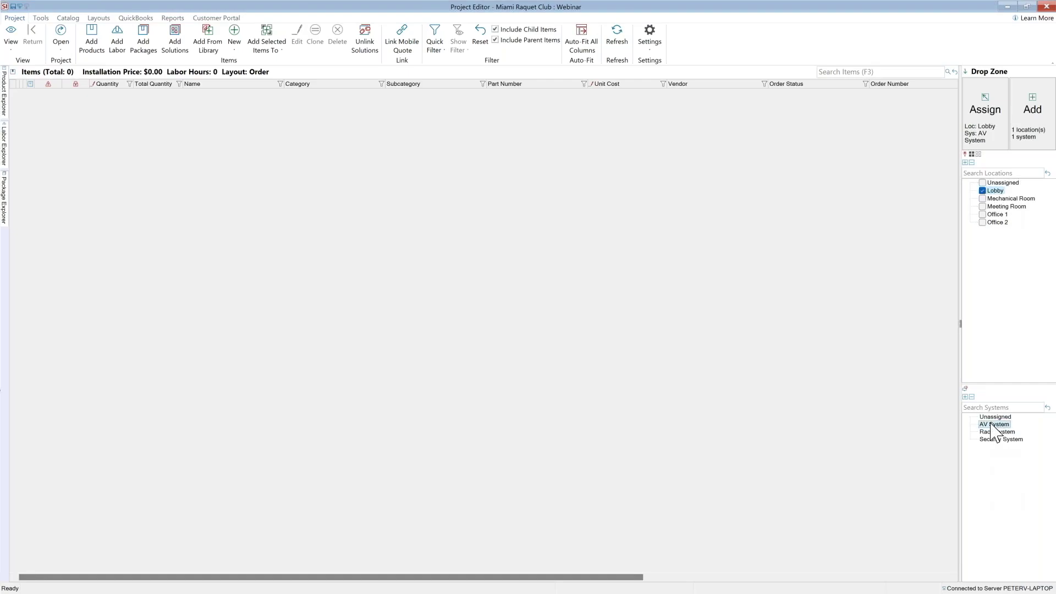
left_click(4, 91)
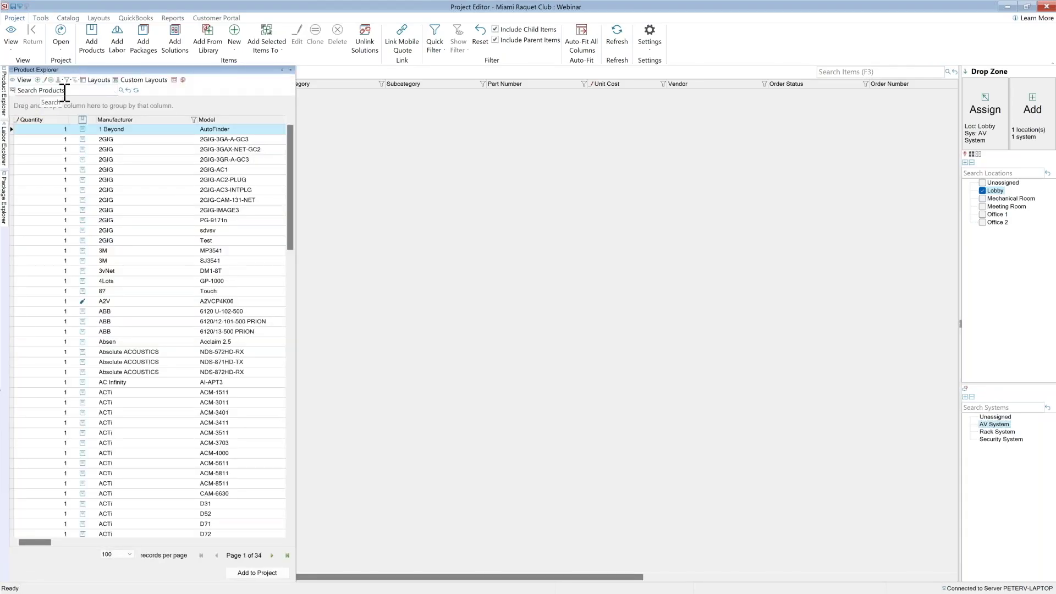
left_click(65, 91)
key("Return")
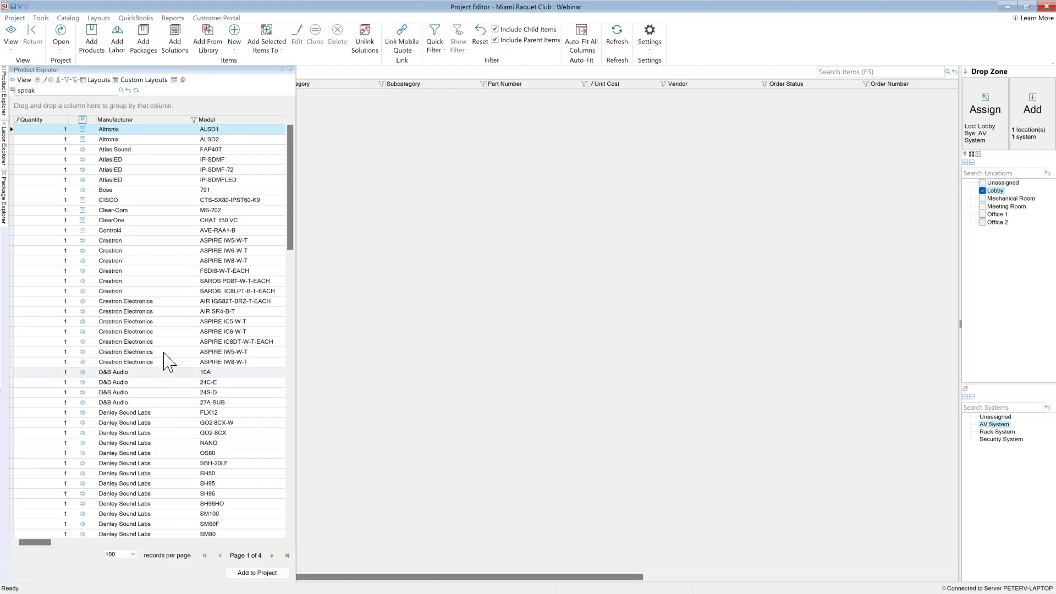
Add the Crestron Electronics AIR IGS82T-BRZ-T-EACH speaker to the Lobby under AV System.
left_click(155, 302)
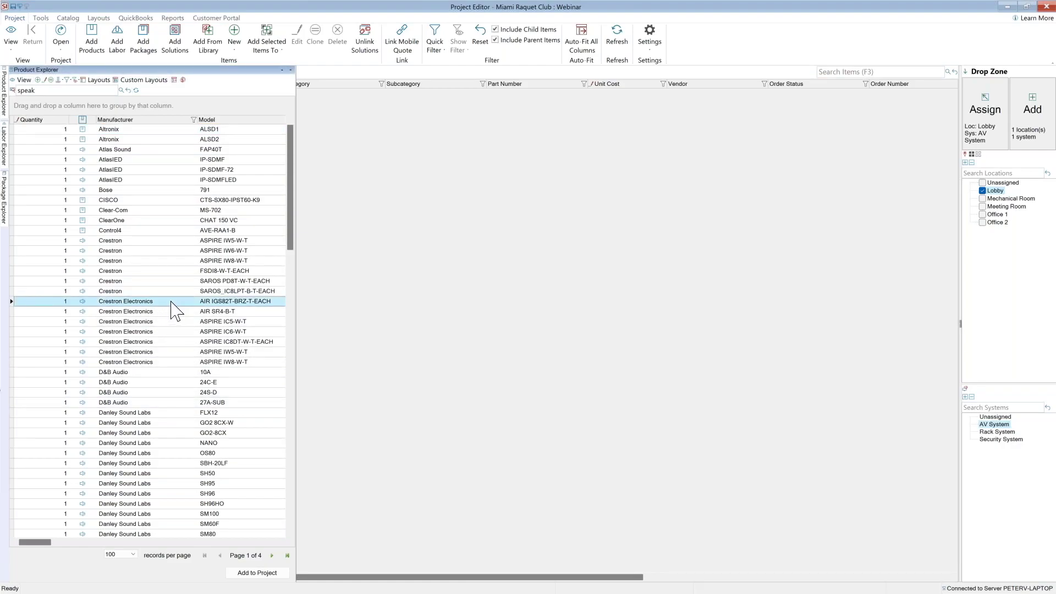
left_click_drag(619, 255, 618, 255)
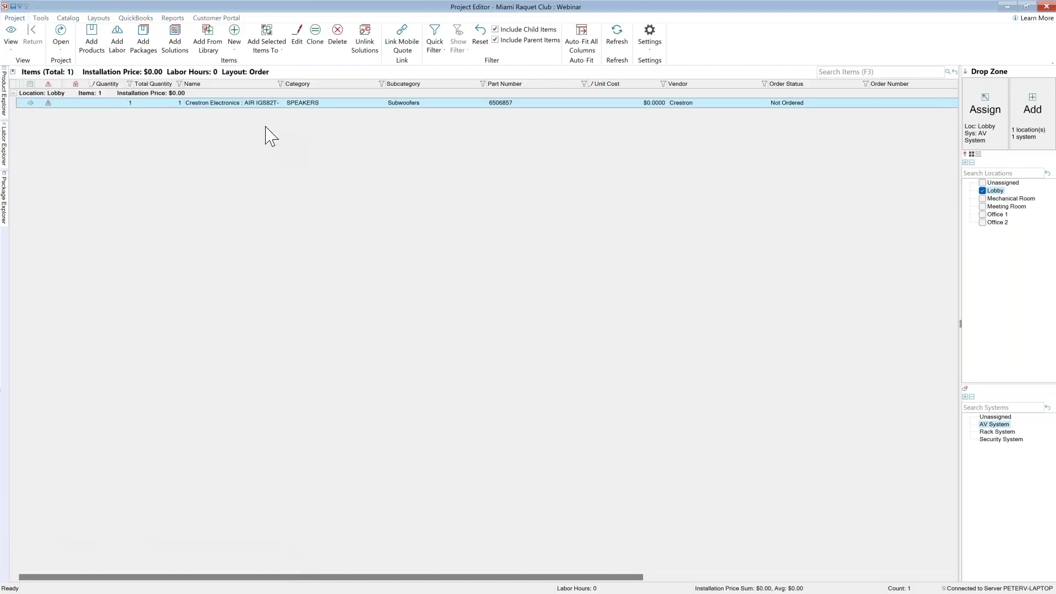
mouse_move(48, 103)
Open the Add Products window, enlarge it and its Locations and Systems area, and search the products for "qsc".
left_click(94, 48)
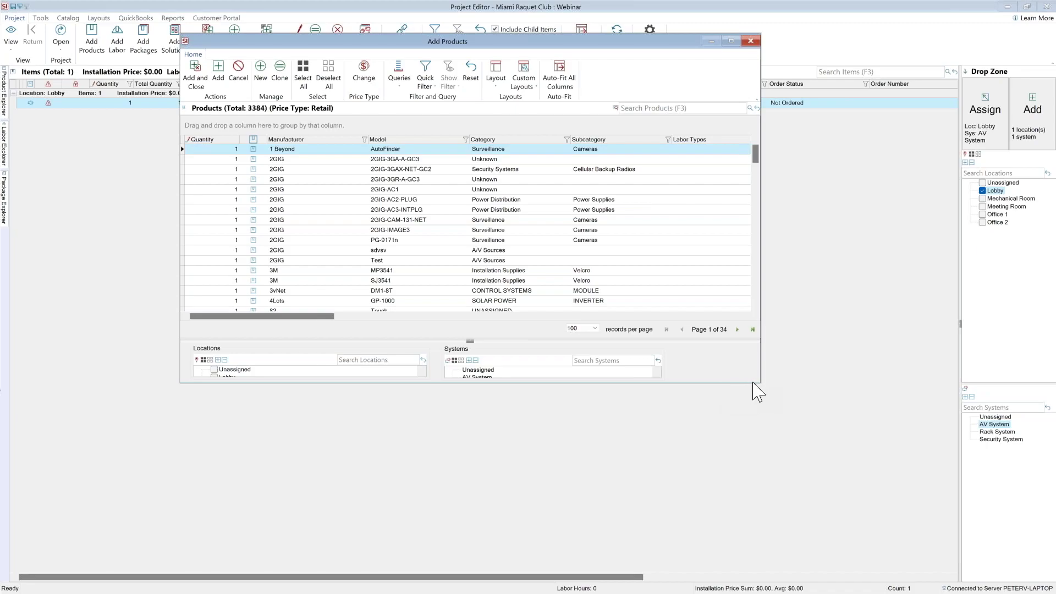
left_click_drag(750, 382, 754, 472)
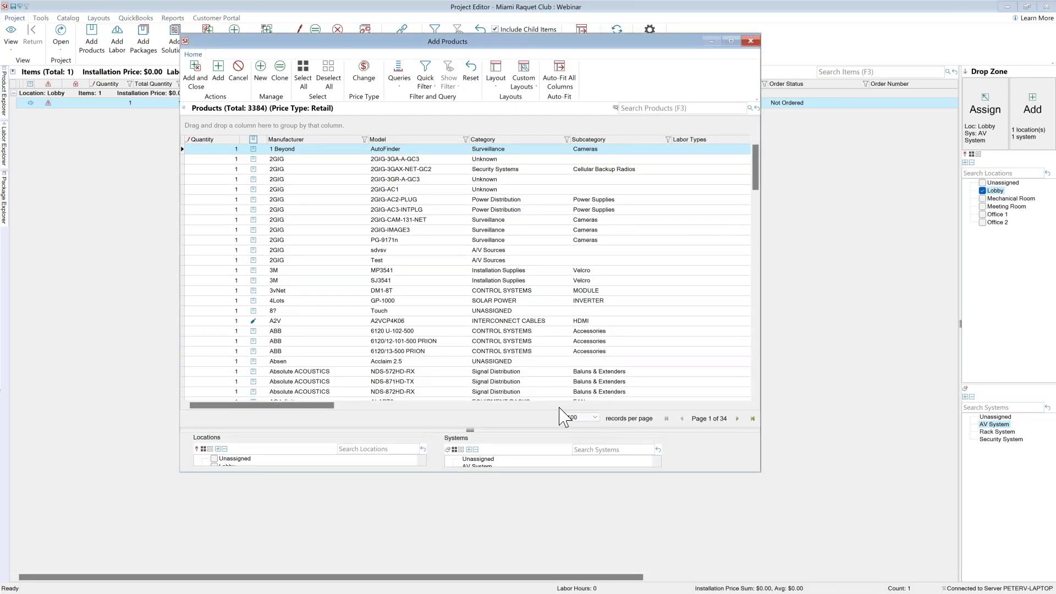
left_click_drag(530, 425, 526, 371)
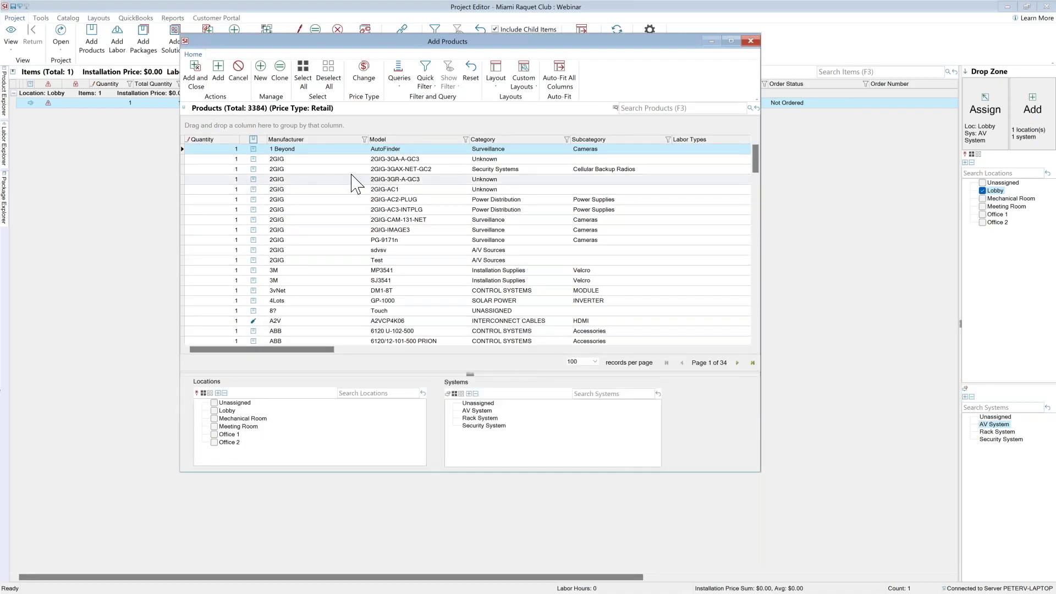
left_click(664, 109)
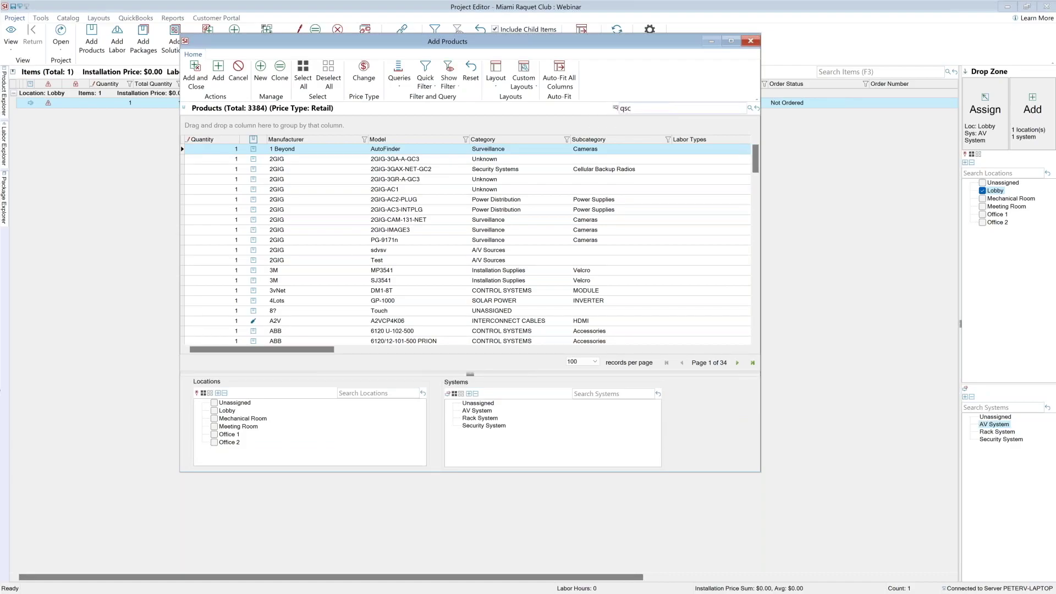
key("Return")
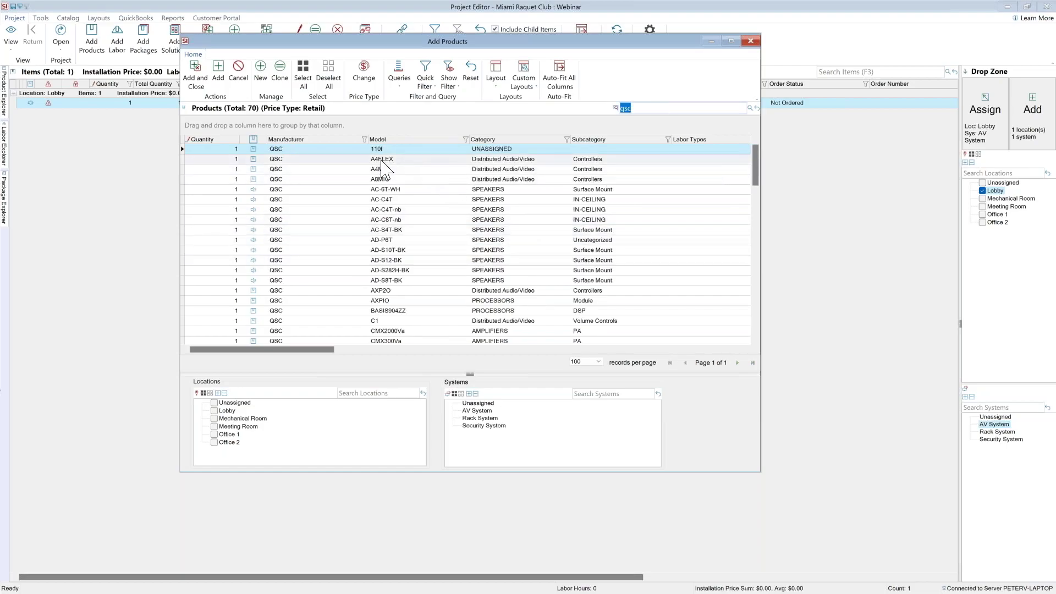
Add the QSC A4FLEX controller to Office 1 and Office 2 under AV System.
left_click(380, 158)
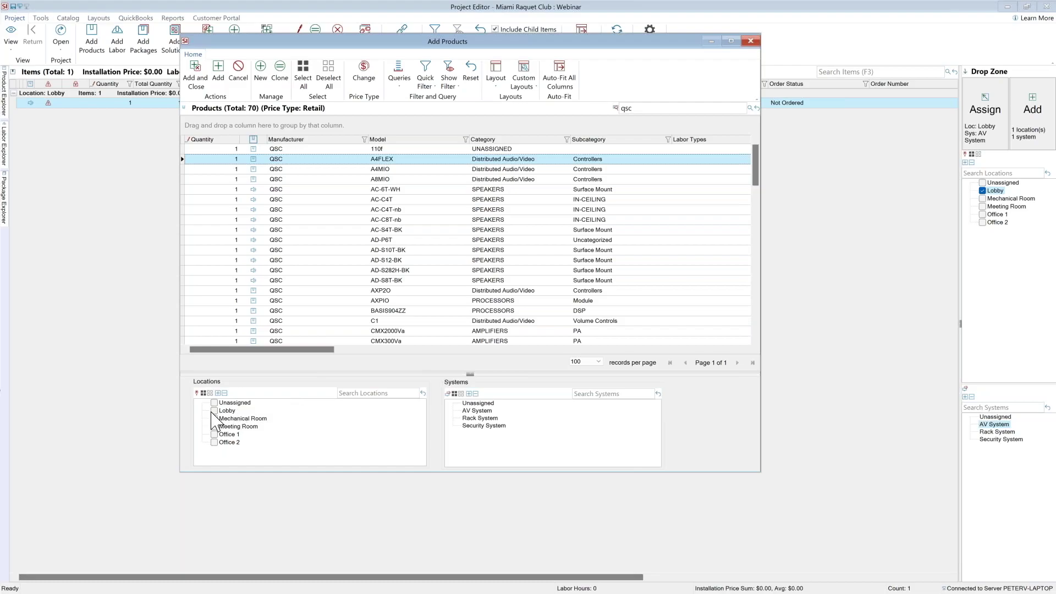
left_click(214, 435)
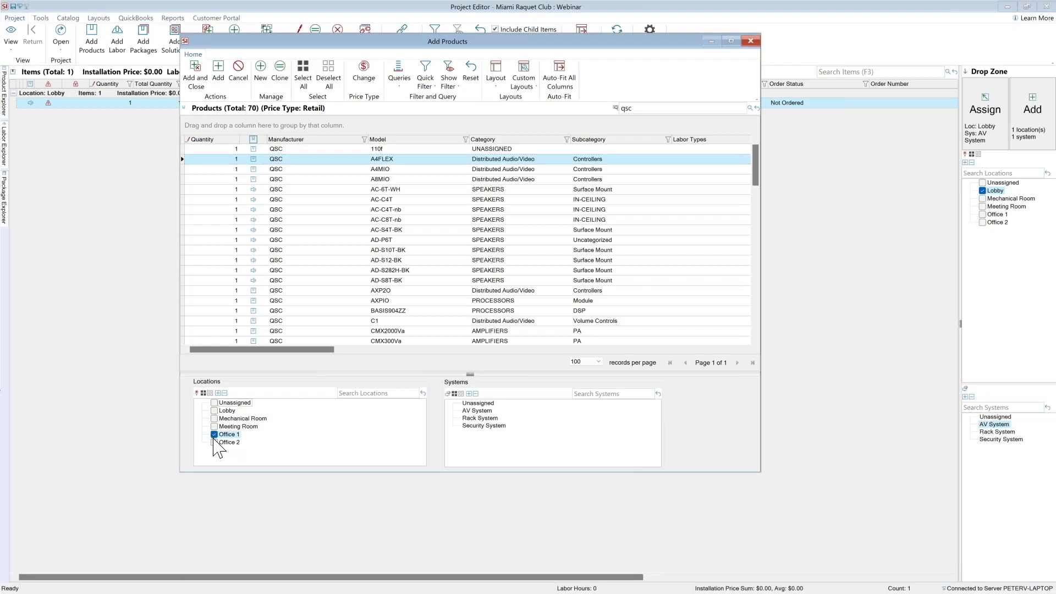
left_click(214, 442)
left_click(465, 411)
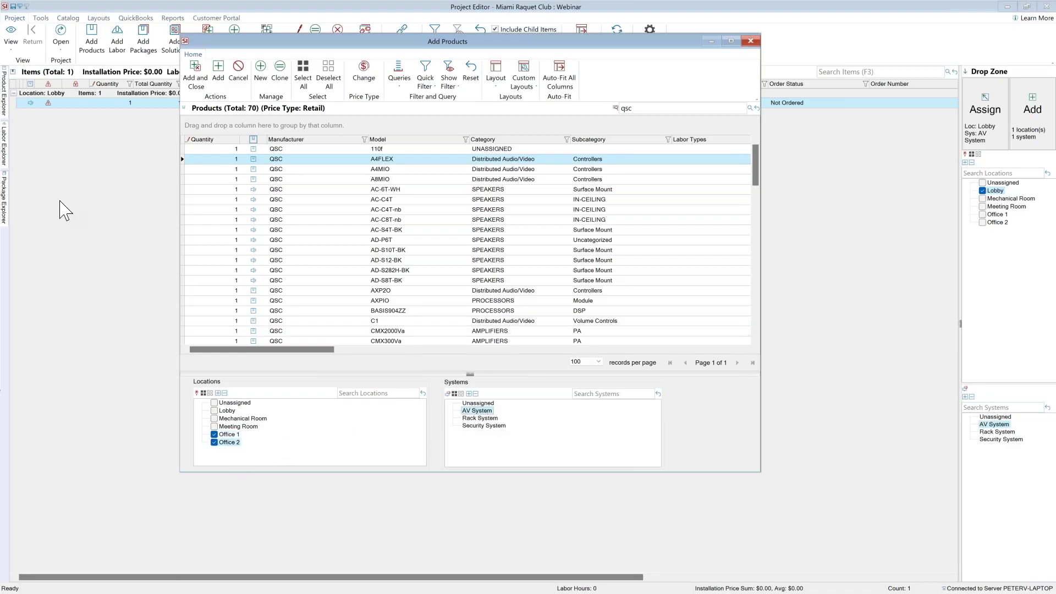
left_click(197, 80)
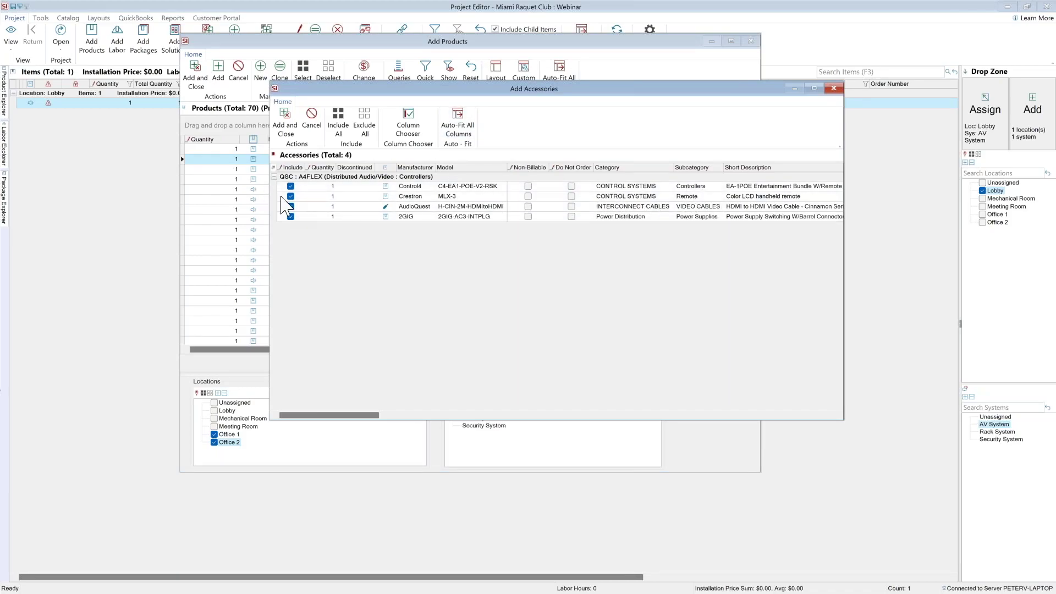
Exclude the Control4 and AudioQuest accessories, add the remaining ones, and expand the A4FLEX accessories in both offices.
left_click(290, 187)
left_click(291, 206)
left_click(288, 135)
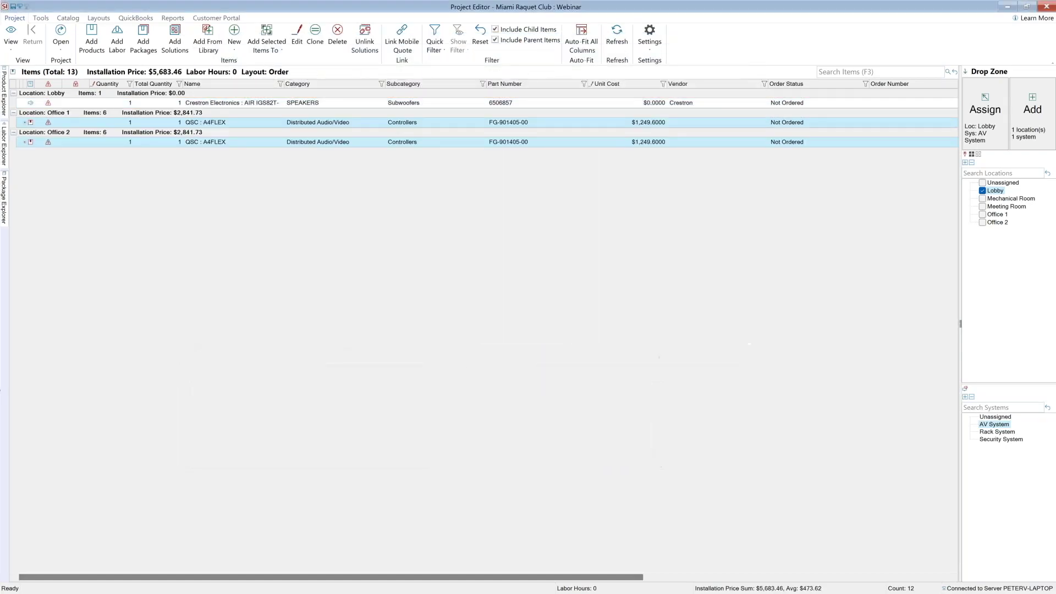
left_click(24, 122)
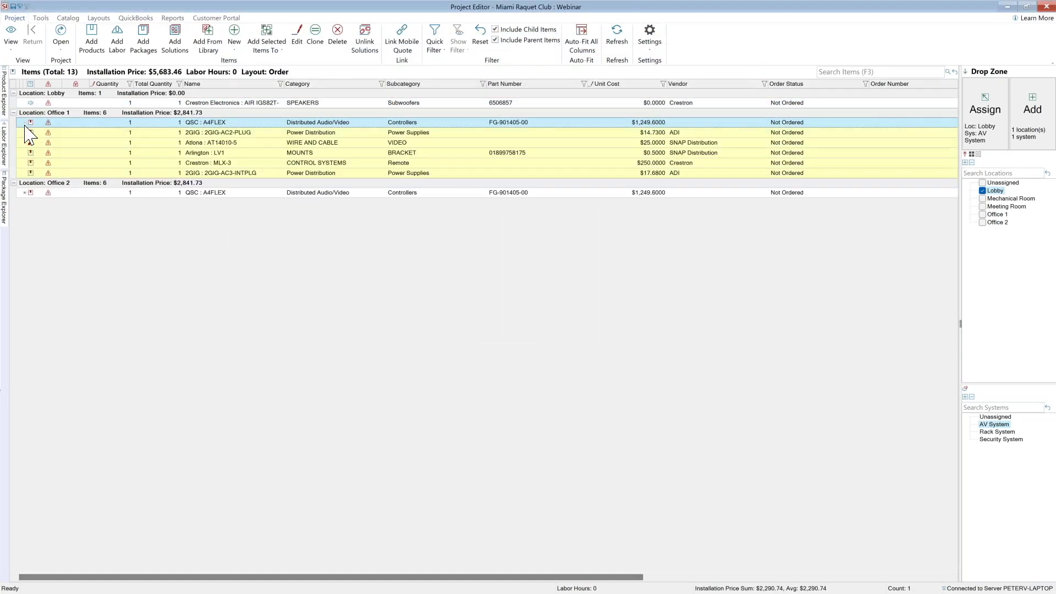
left_click(24, 193)
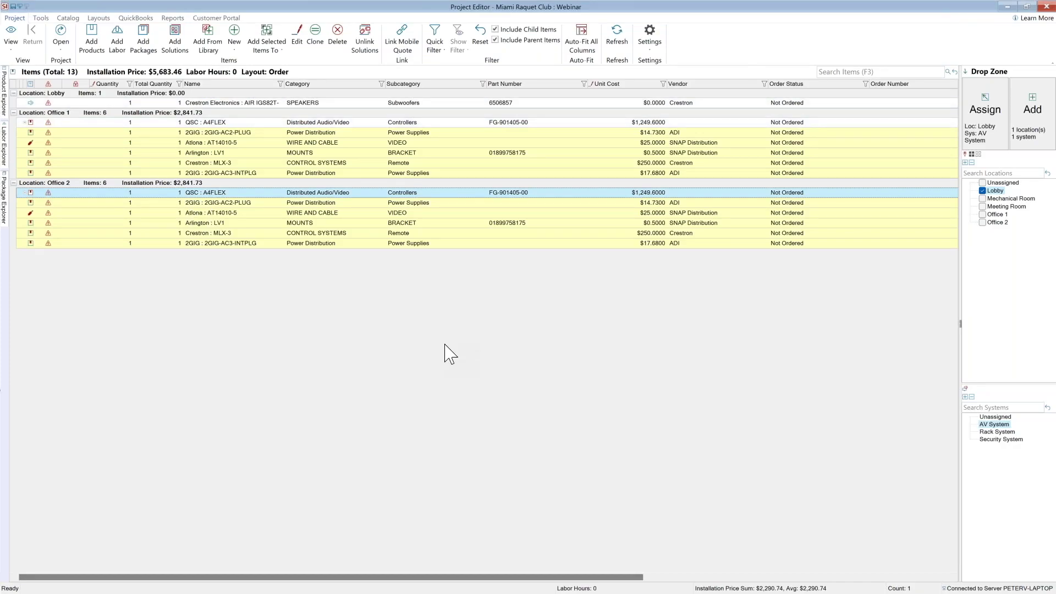
Target the Lobby, Office 1 and Office 2 locations and the Security System for new items.
left_click(983, 192)
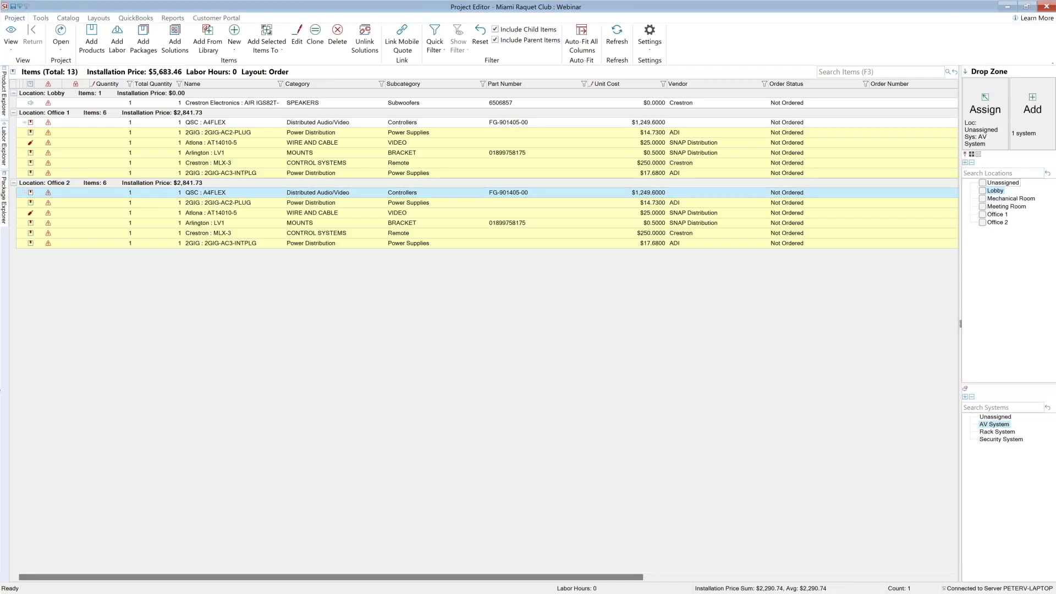
left_click(983, 221)
left_click(983, 215)
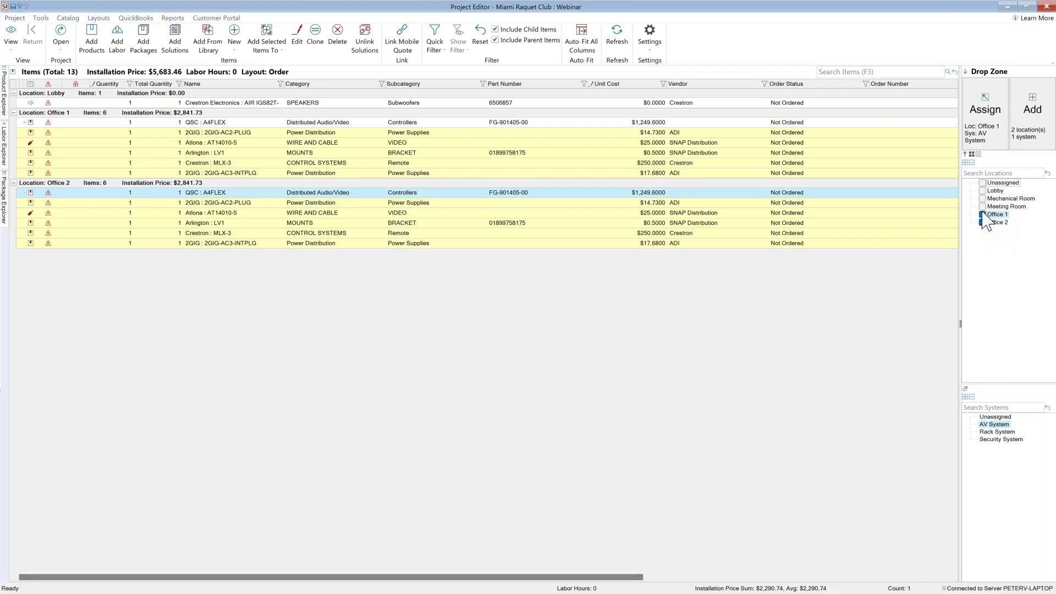
left_click(983, 191)
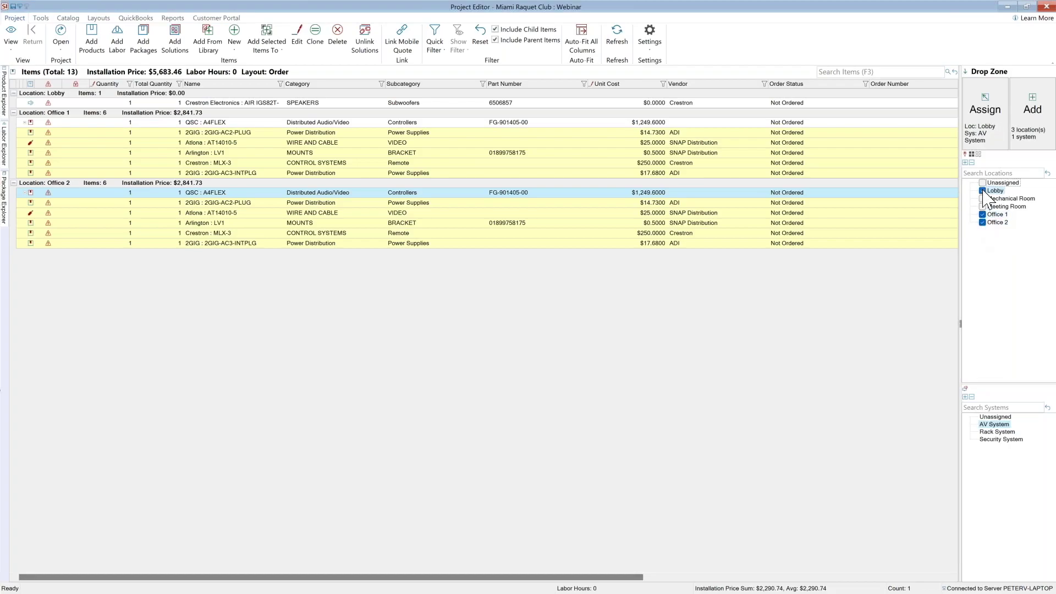
left_click(992, 438)
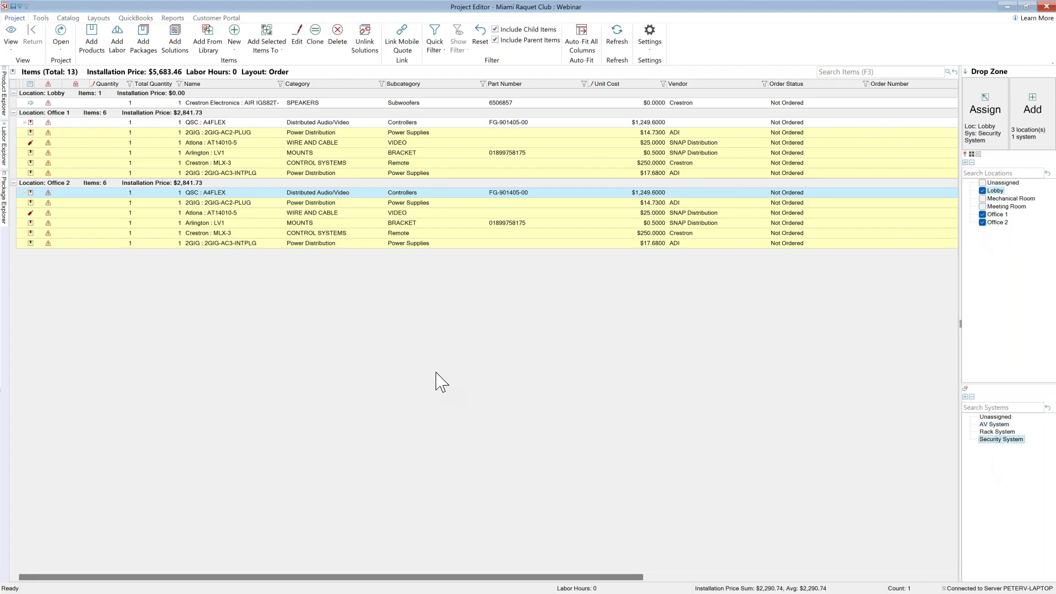
Search the product catalog for "cctv" and add the Ge Security TVD-DOME-HR camera to the targeted locations with quantity 3.
left_click(4, 99)
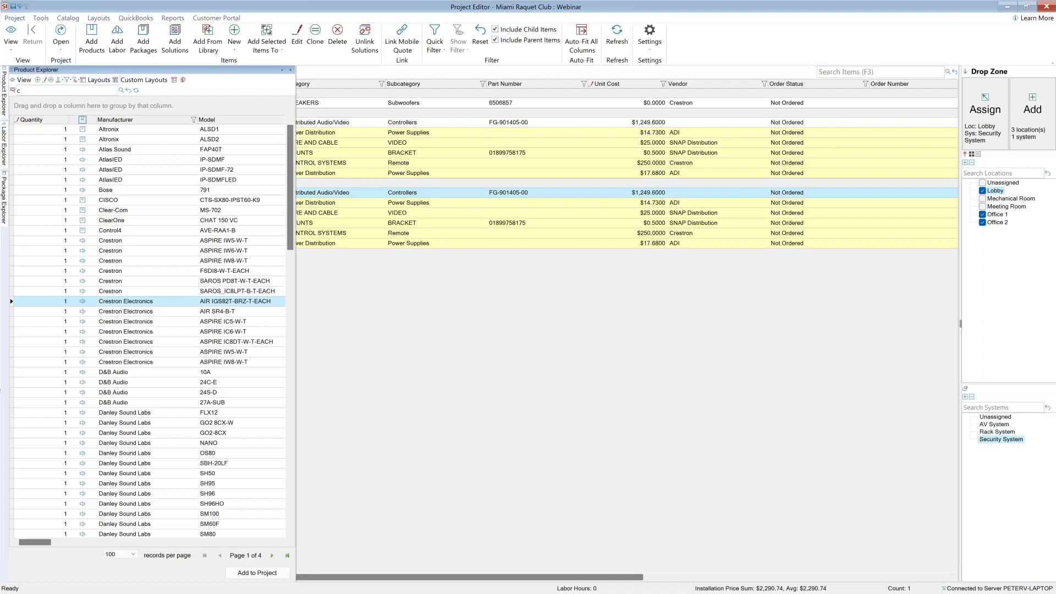
key("Return")
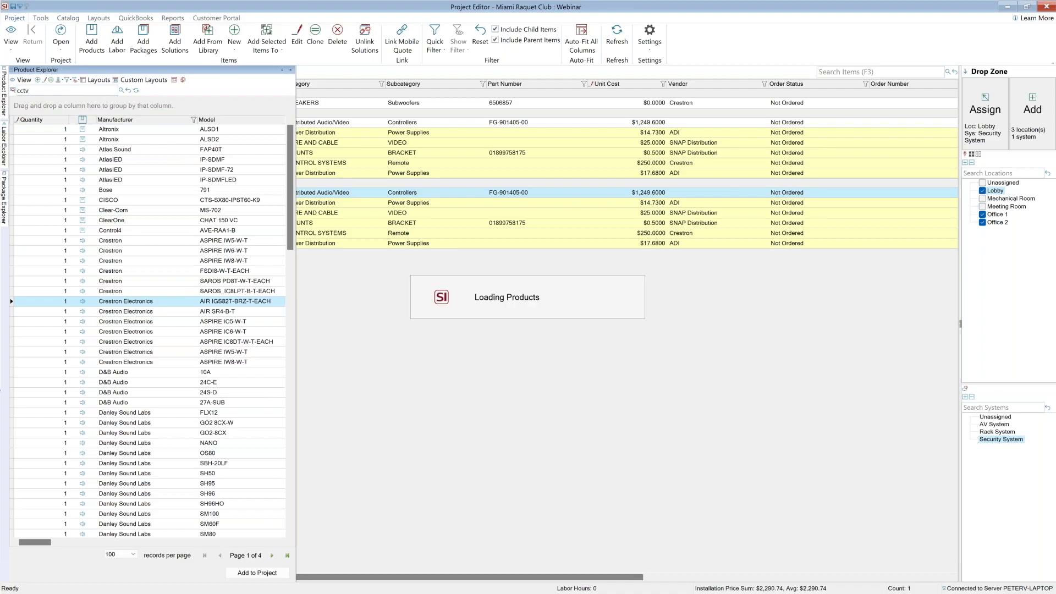
left_click(203, 172)
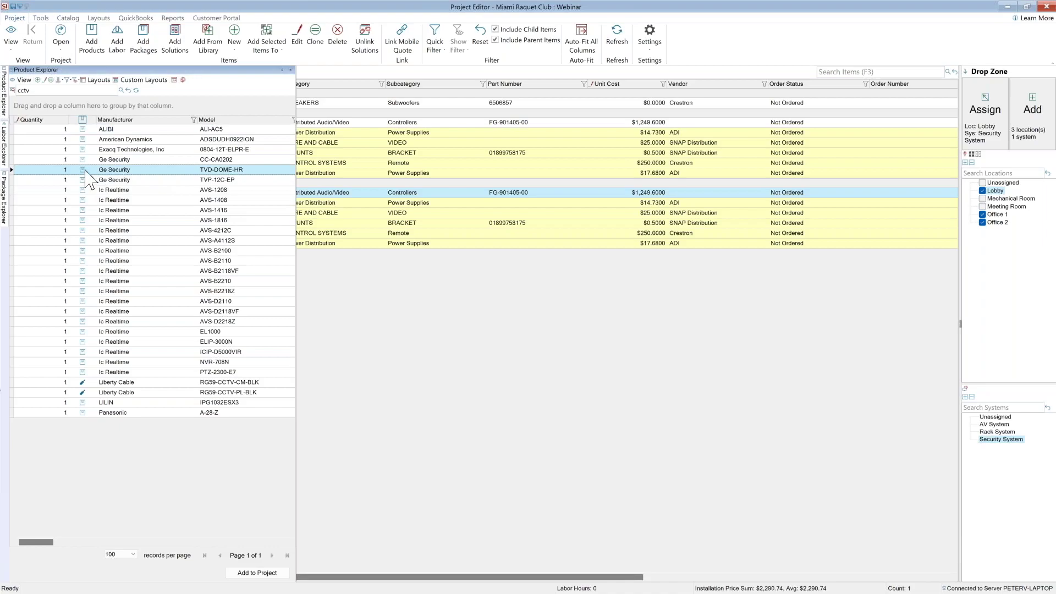
left_click(63, 170)
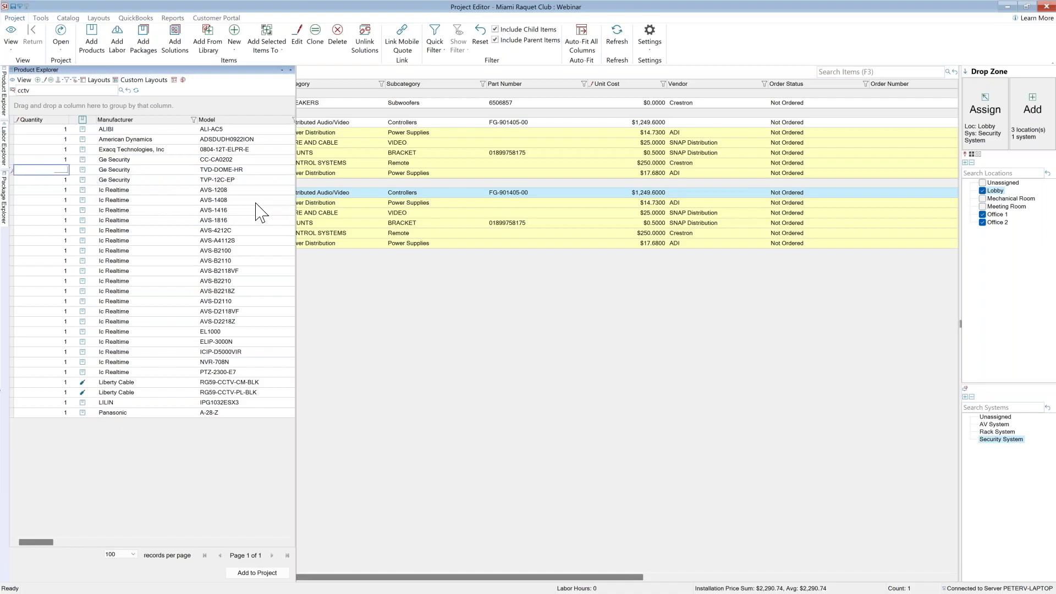
key("Down")
left_click(154, 169)
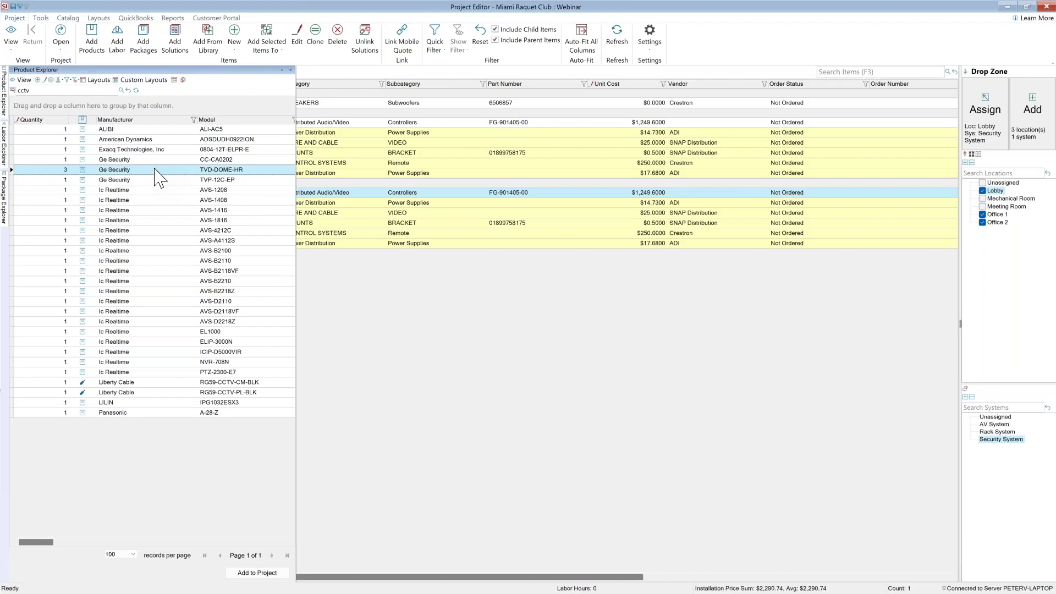
left_click_drag(674, 294, 675, 293)
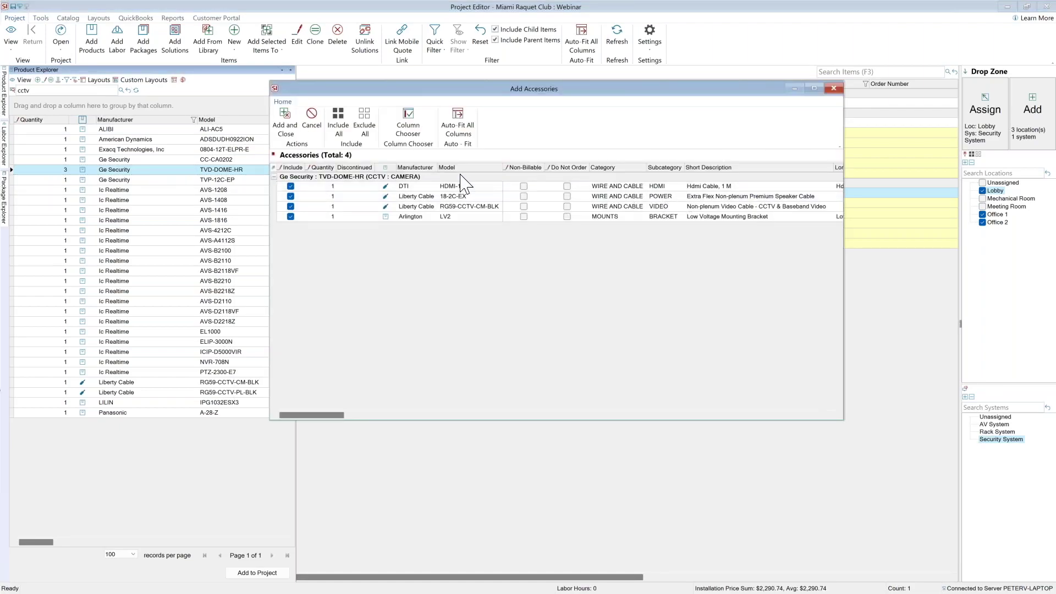
Exclude the DTI HDMI-1M accessory, add the remaining camera accessories, and accept the head end and bulk wire length assignment.
left_click(290, 186)
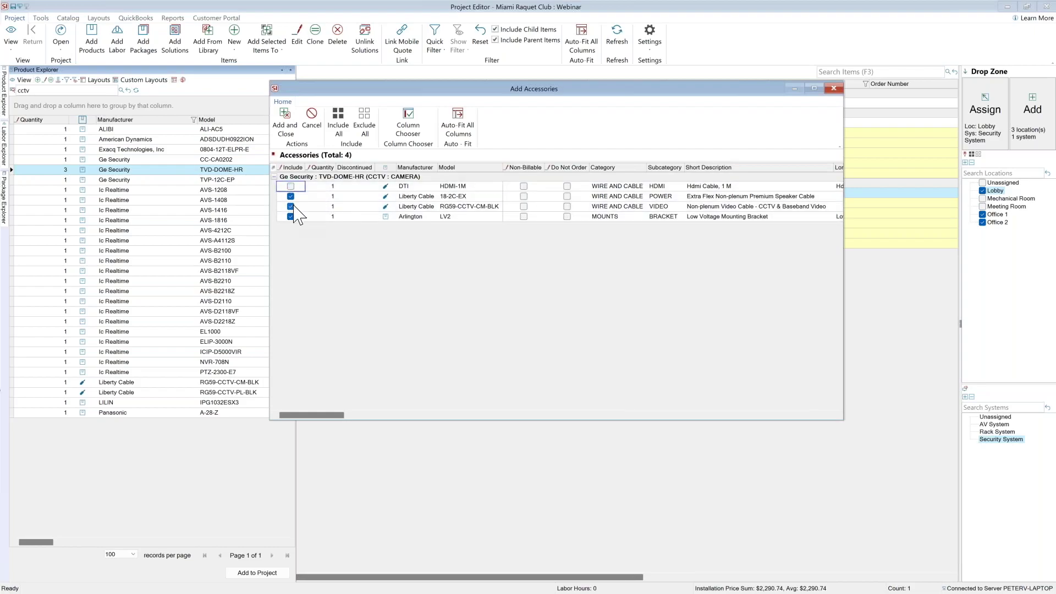
left_click(285, 136)
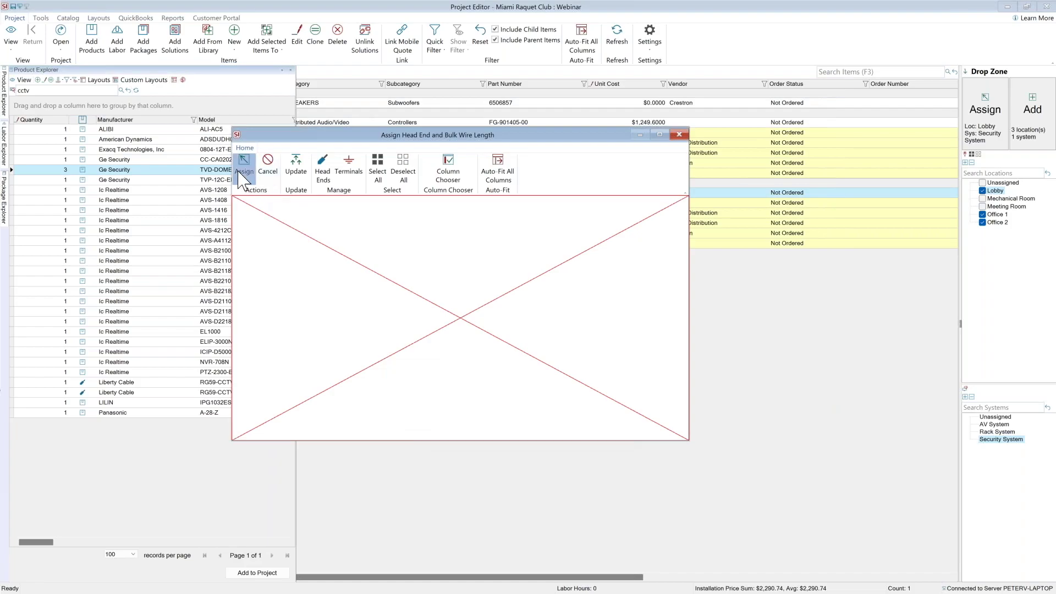
left_click(243, 175)
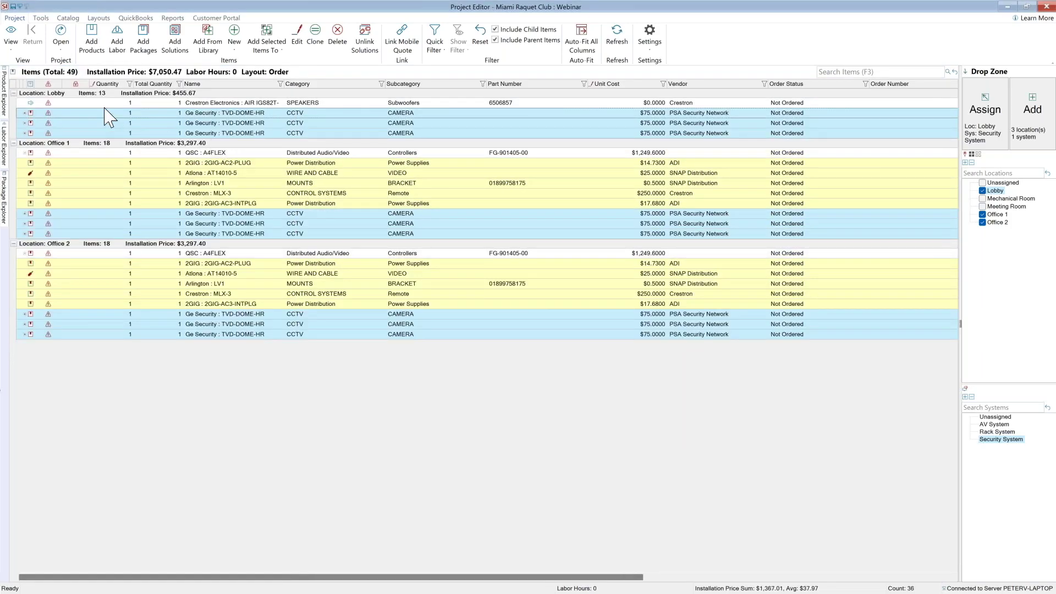
Switch the project item list to the General layout.
left_click(99, 17)
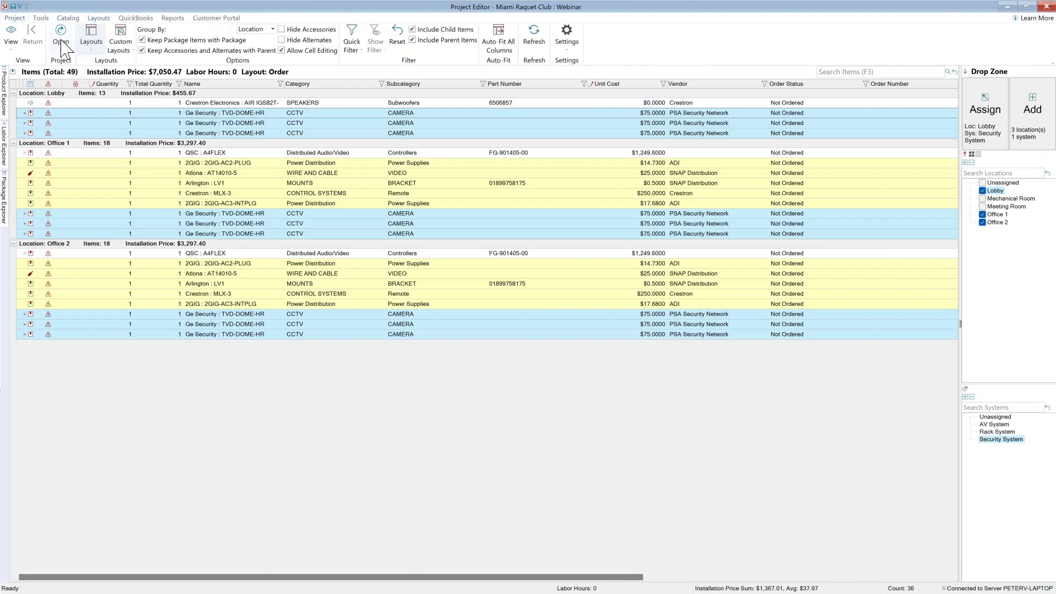
left_click(92, 37)
left_click(68, 60)
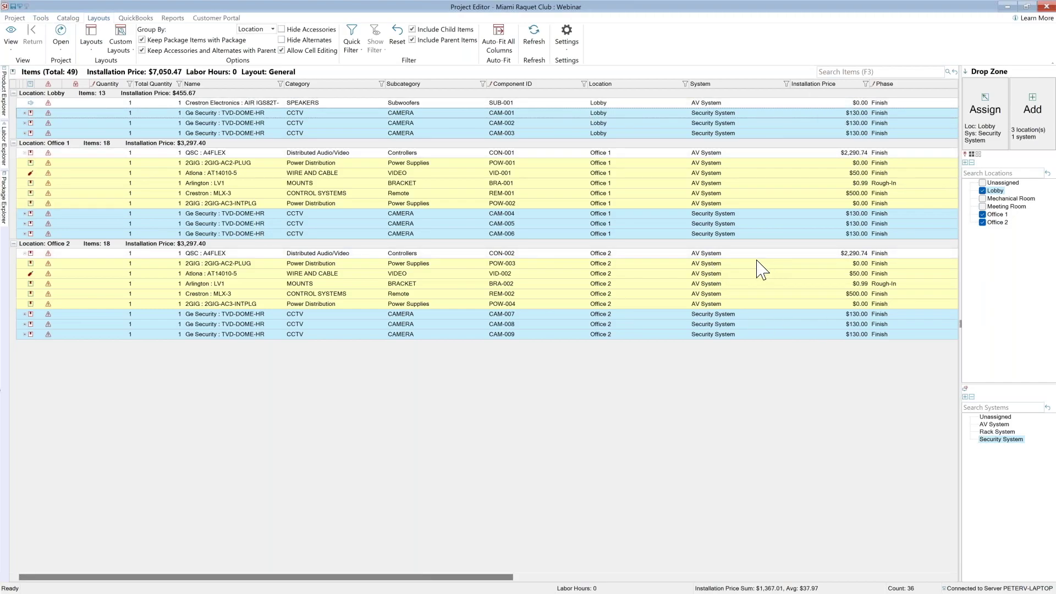
Expand the first two Office 1 cameras to examine their accessories.
left_click(24, 214)
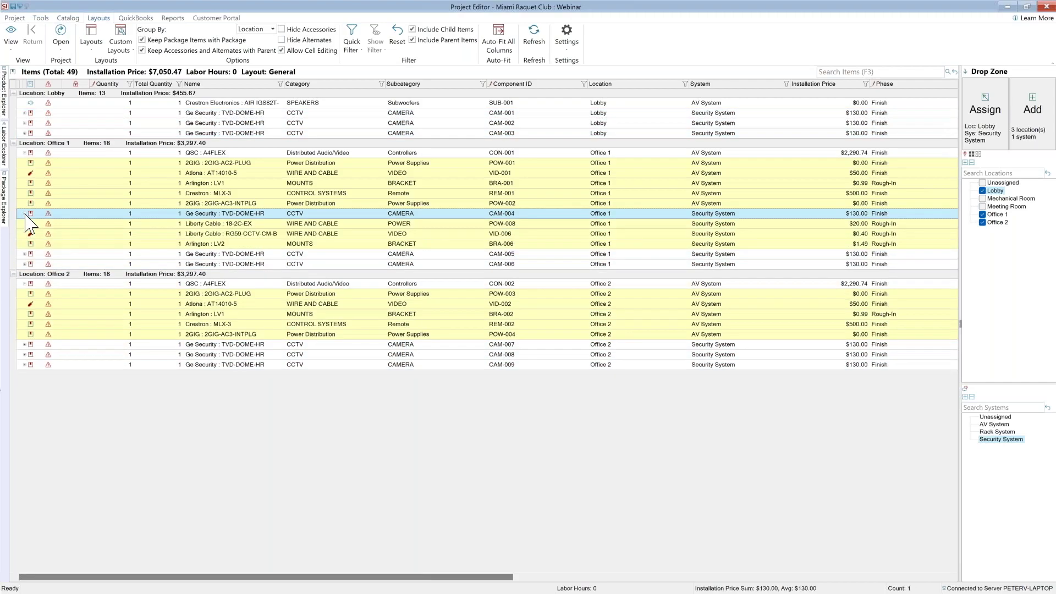
left_click(26, 254)
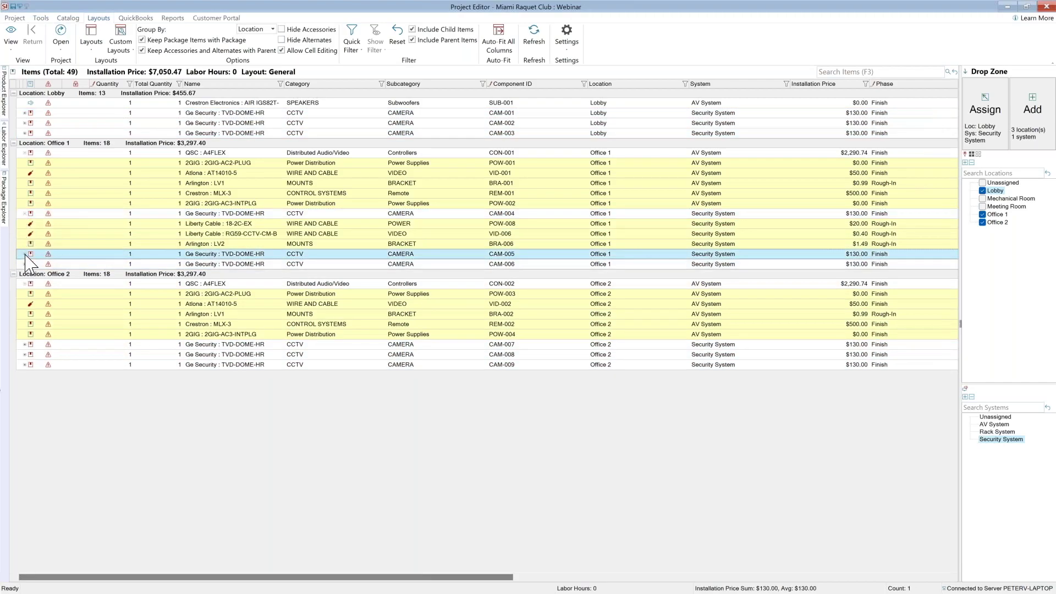
left_click(25, 254)
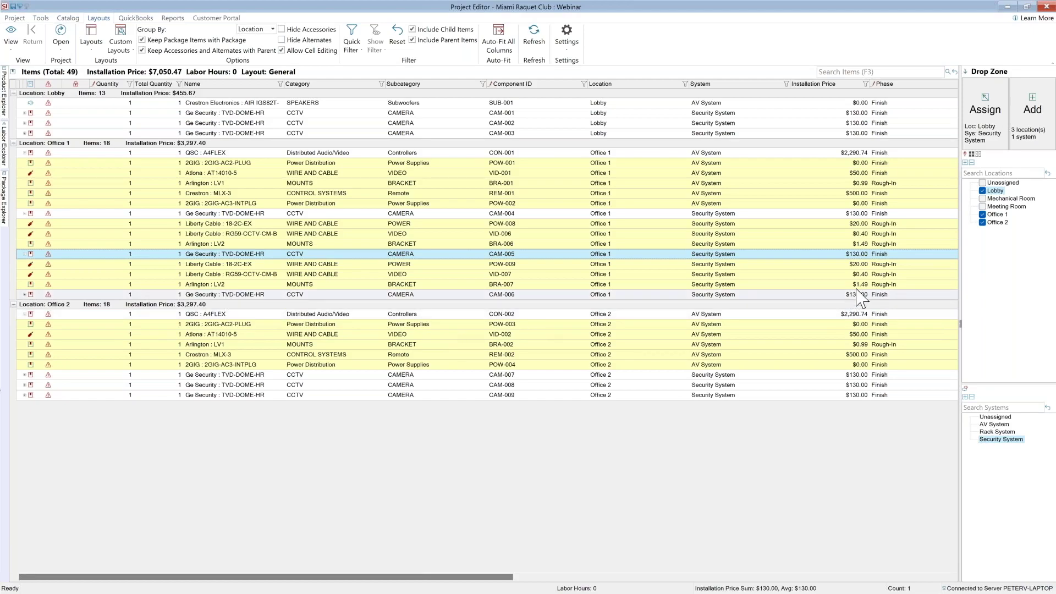
Target only the Mechanical Room location and the Rack System for new items, and open the package catalog.
left_click(982, 190)
left_click(982, 214)
left_click(983, 222)
left_click(983, 215)
left_click(982, 199)
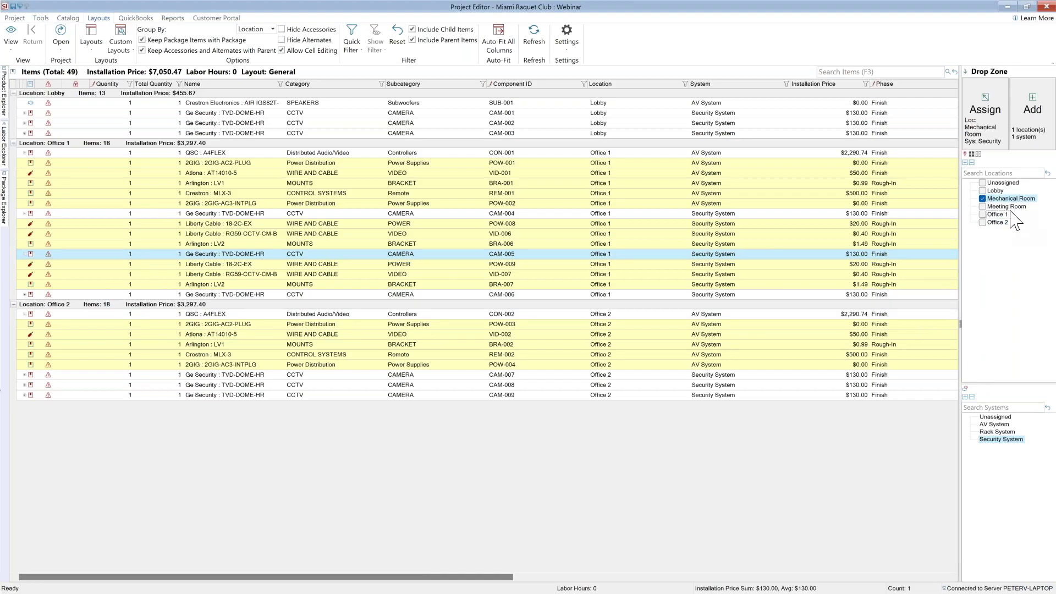
left_click(996, 432)
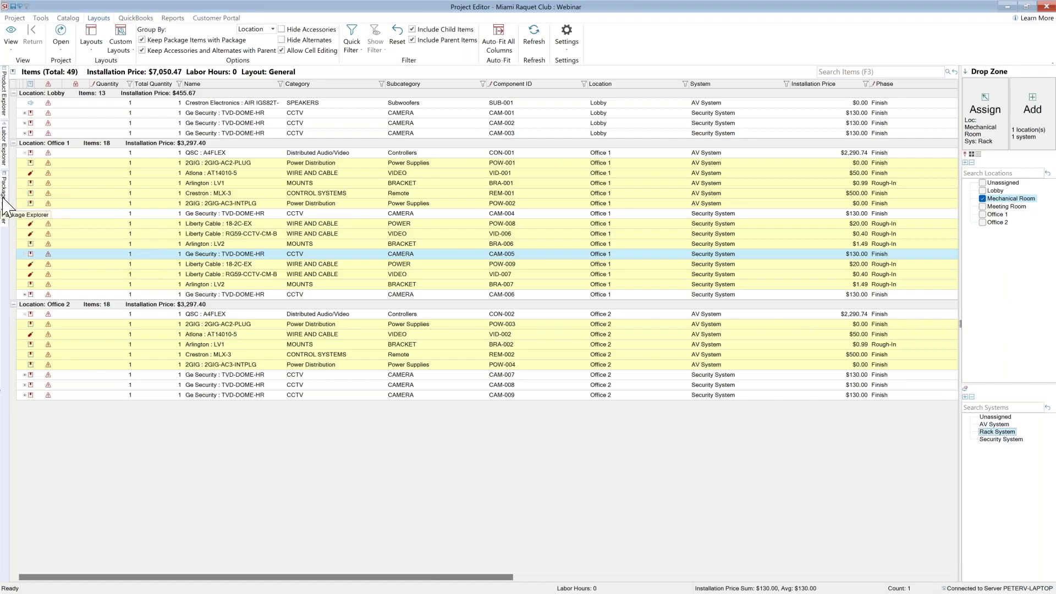
mouse_move(5, 208)
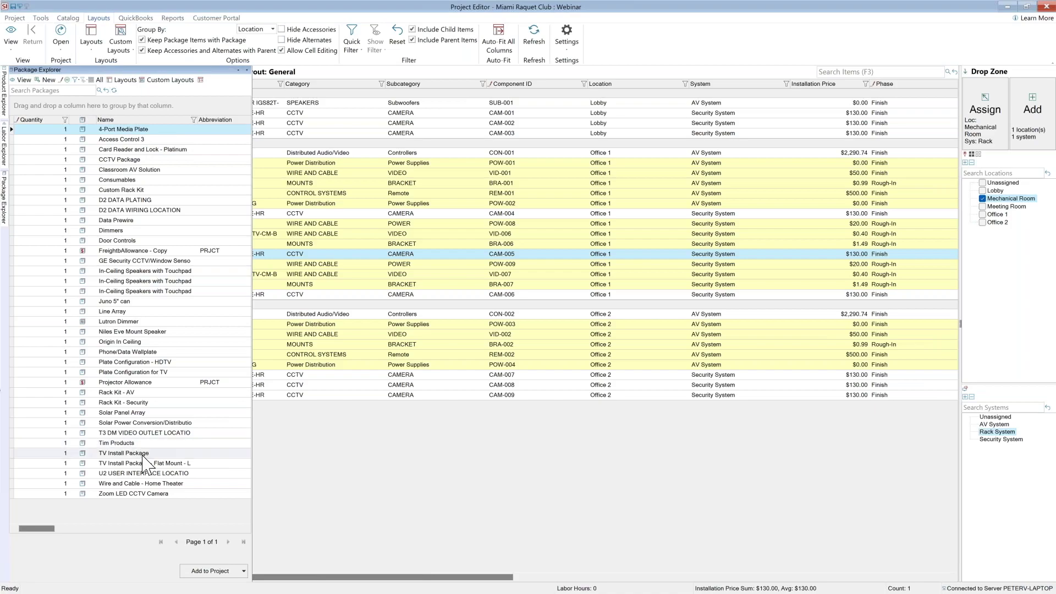
Add the Rack Kit - AV package to the Mechanical Room's Rack System and expand it to show its contents.
left_click(145, 394)
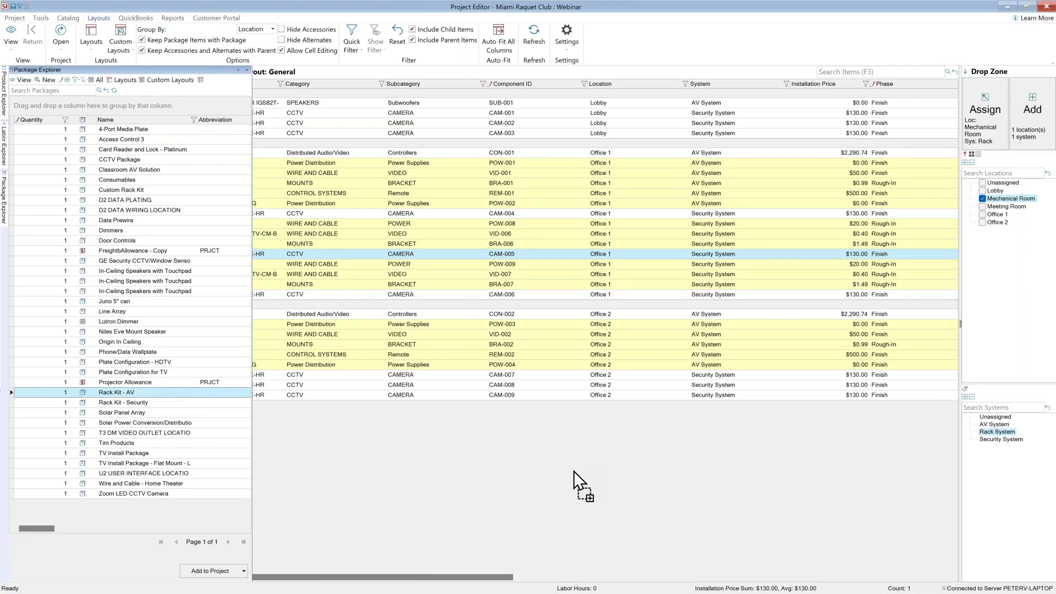
left_click_drag(573, 471, 574, 471)
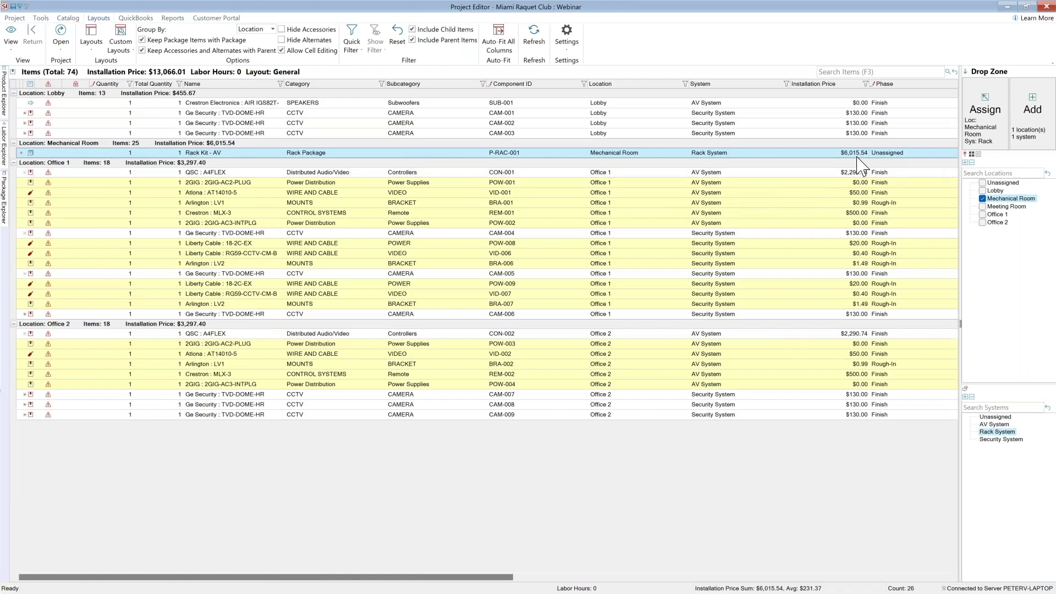
left_click(22, 153)
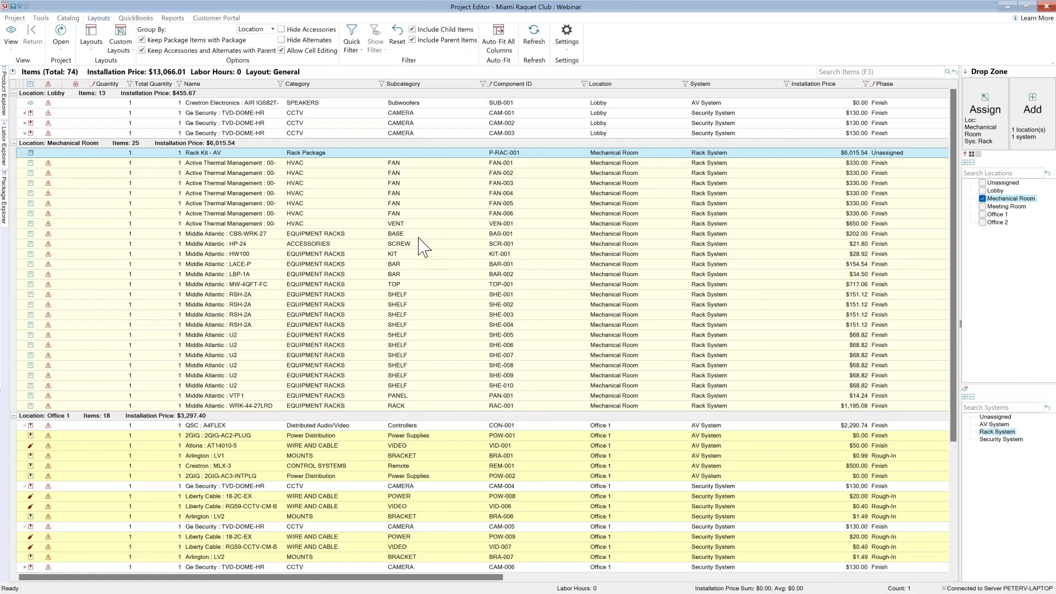
Delete the two Active Thermal Management fans FAN-003 and FAN-004 from the Rack Kit - AV package and collapse the package.
left_click(222, 194)
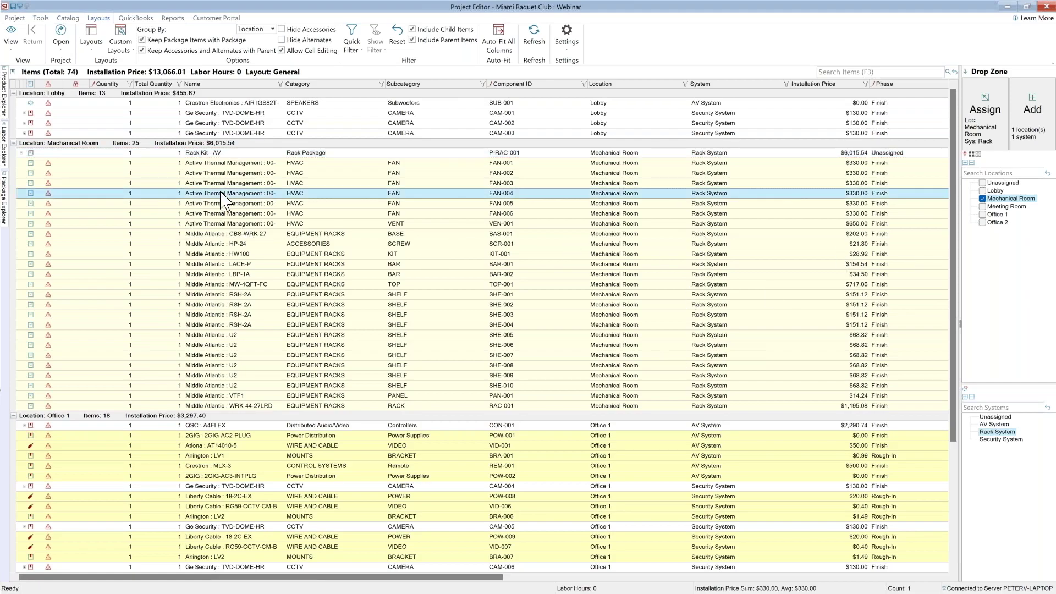
left_click(223, 183, "ctrl")
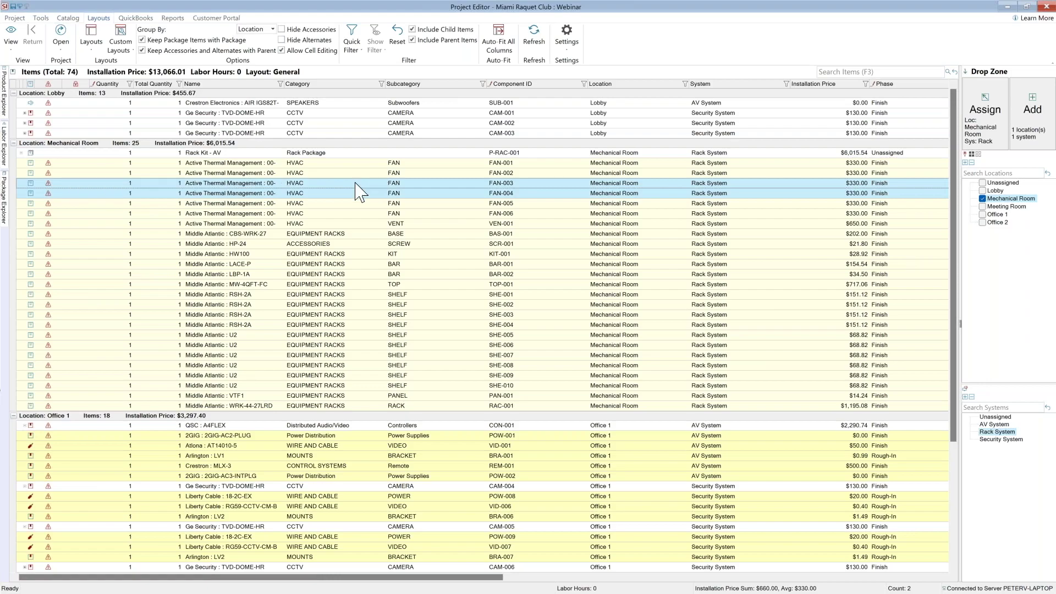
right_click(313, 183)
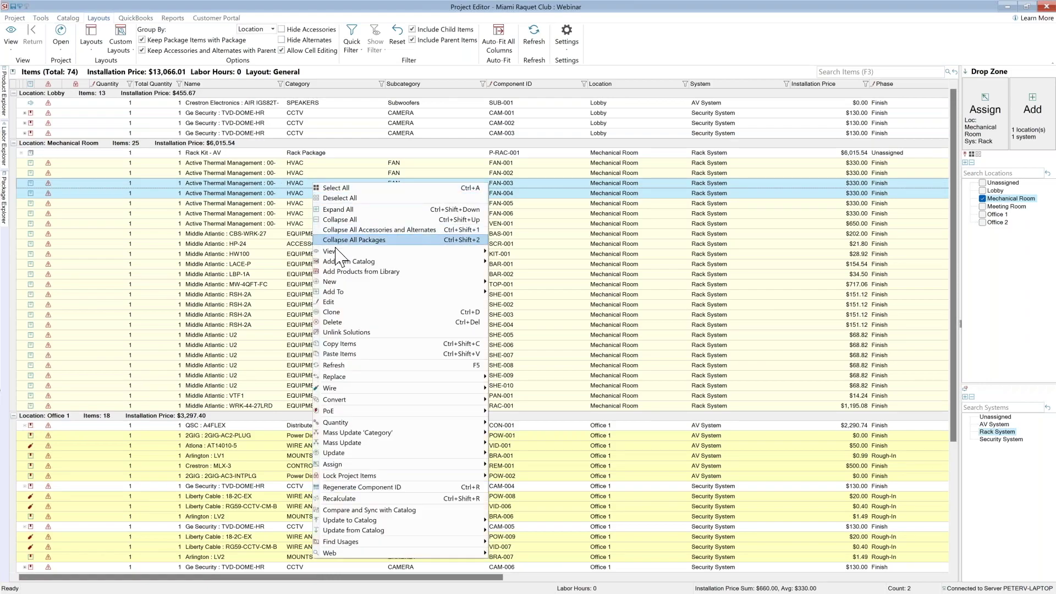
left_click(336, 322)
left_click(545, 344)
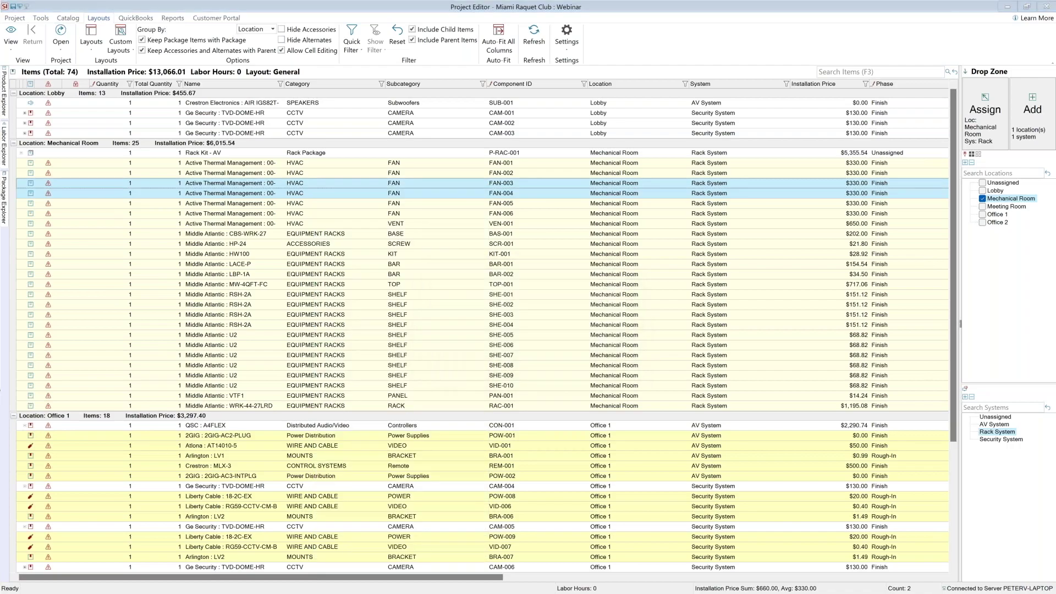
left_click(21, 153)
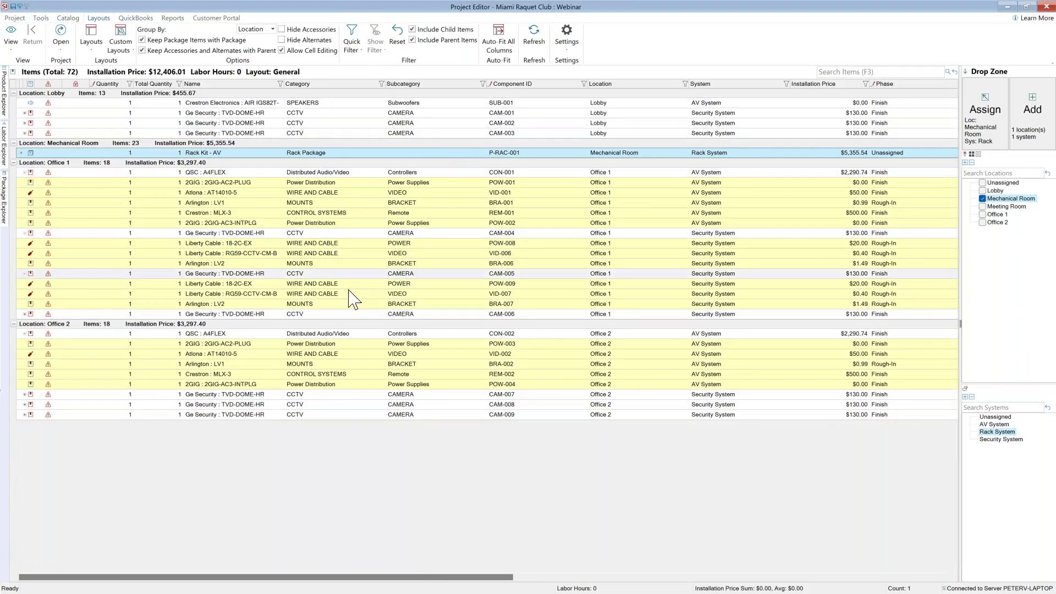
From the Item Summary, increase the Crestron Electronics AIR IGS82T speaker by cloning one into Office 1 within the same system.
left_click(9, 49)
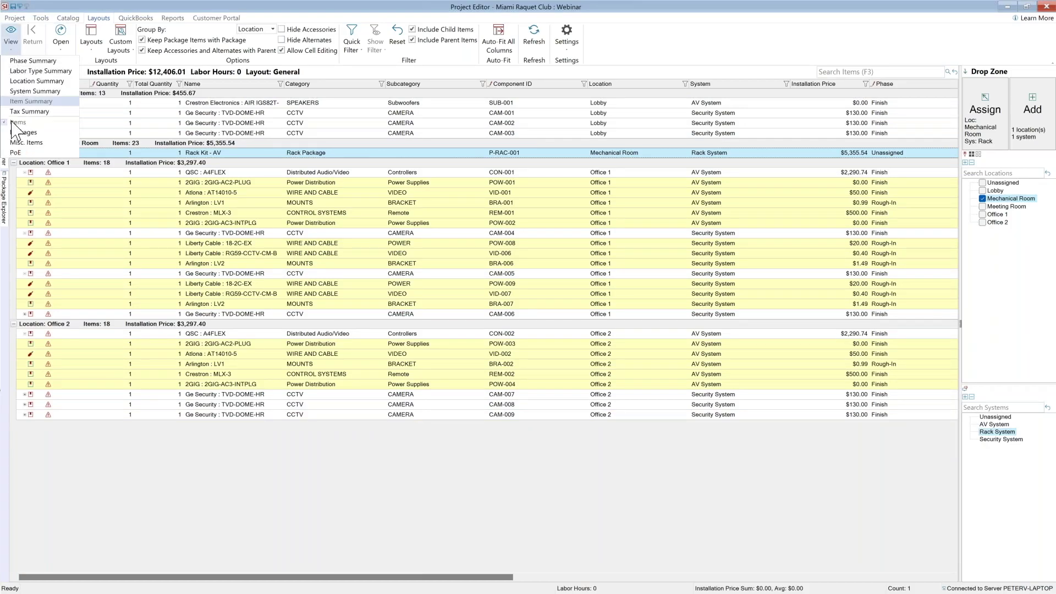
left_click(22, 103)
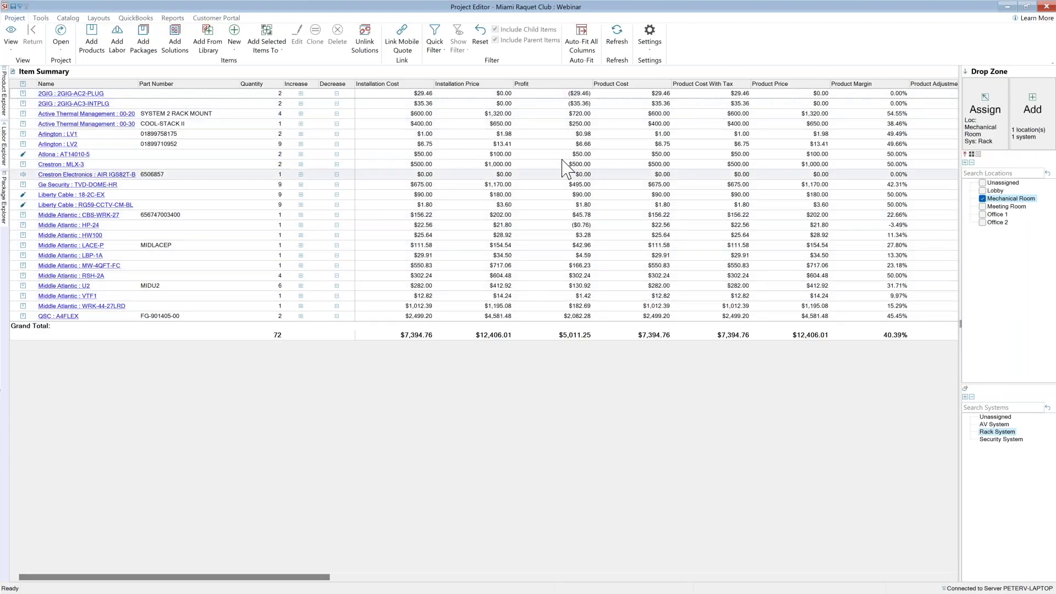
left_click_drag(298, 577, 239, 531)
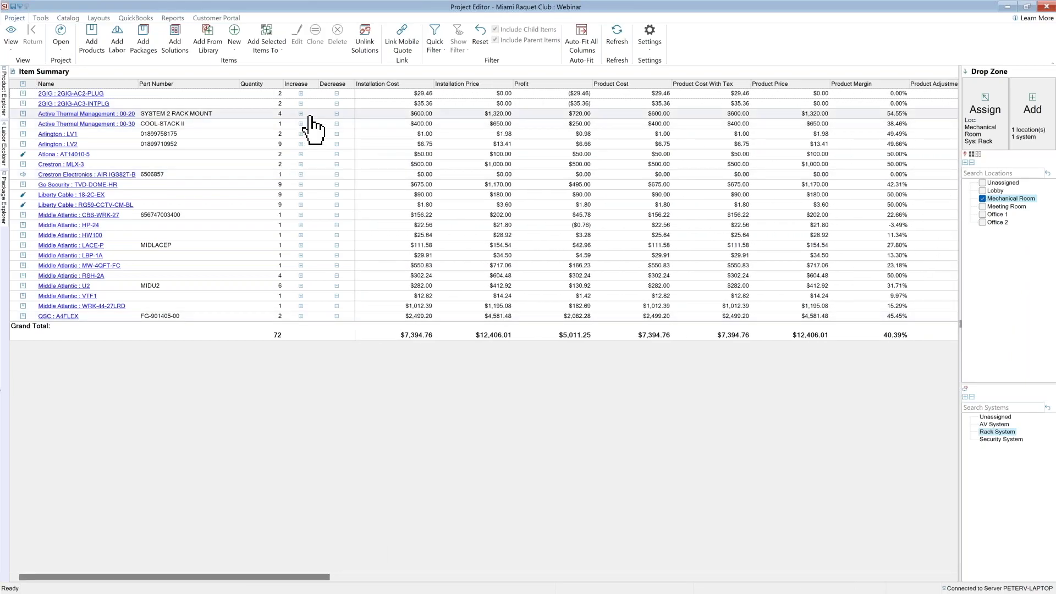
left_click(301, 175)
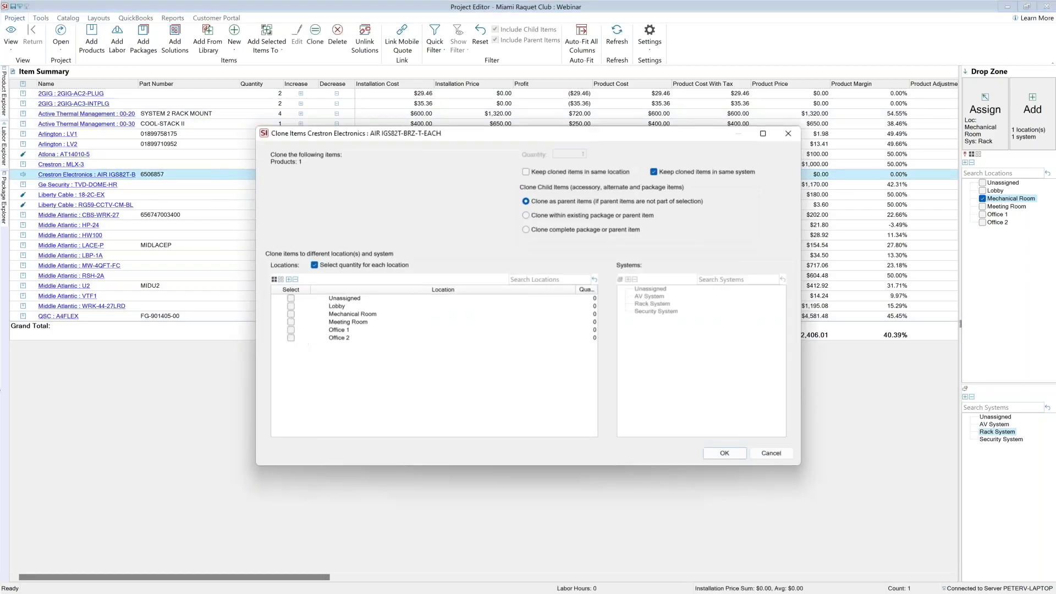
left_click(290, 330)
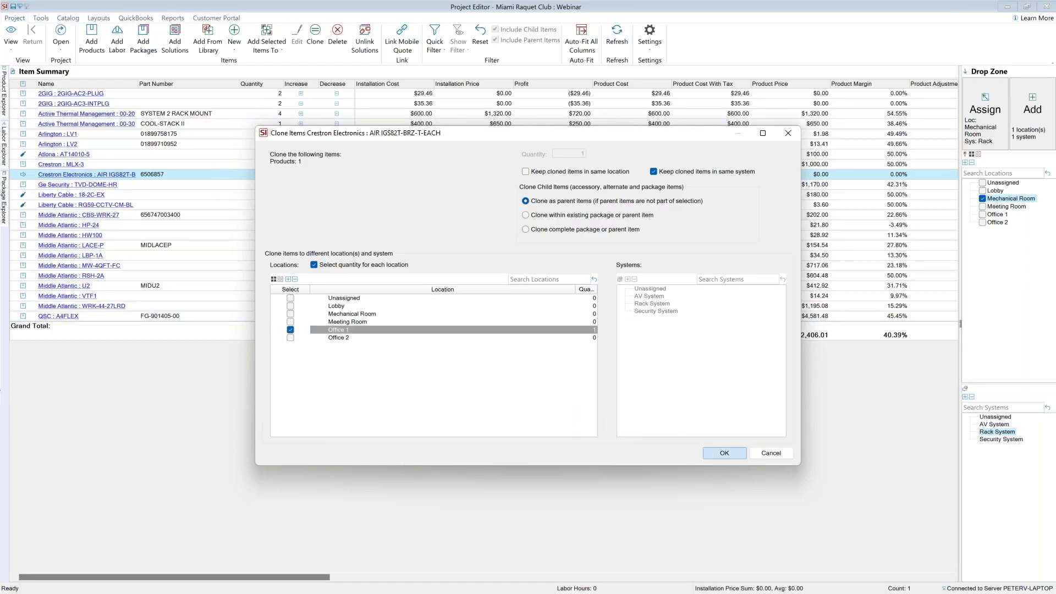
left_click(710, 452)
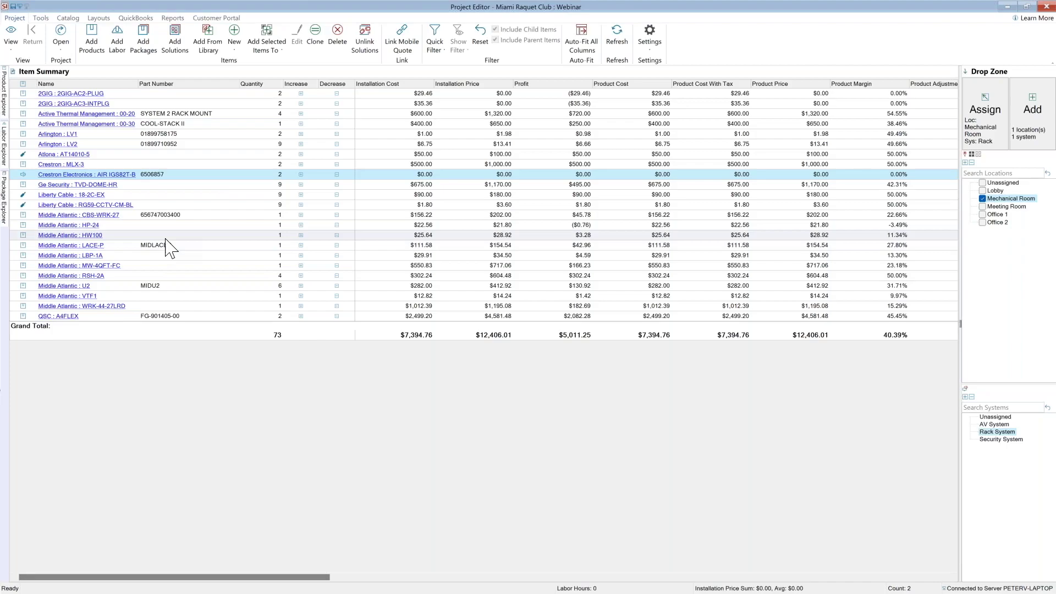
Browse the project's client reports and select the Line Item Detail report grouped by location to read its description.
left_click(173, 18)
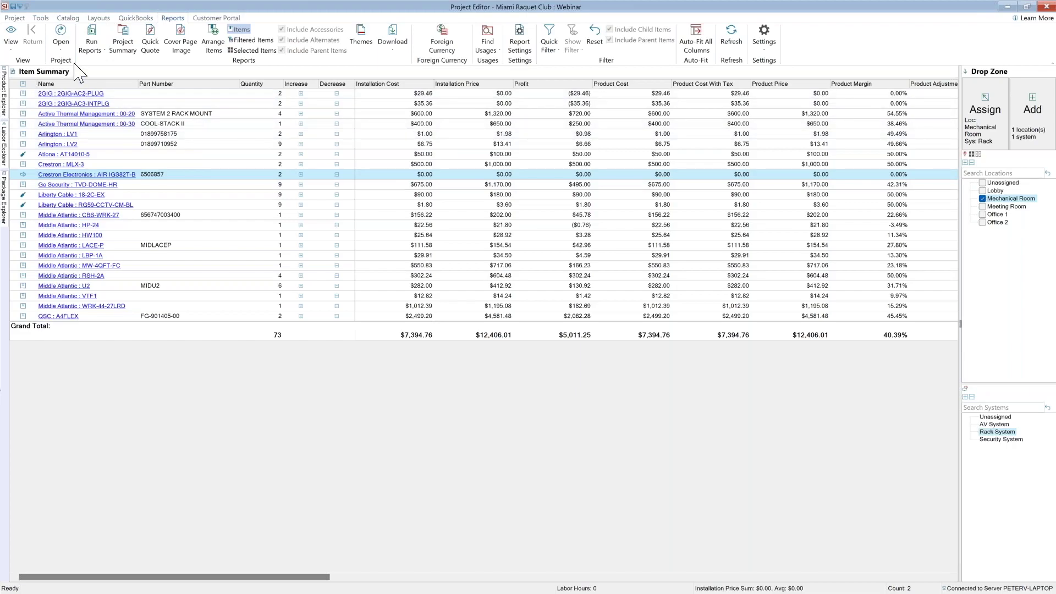
left_click(87, 52)
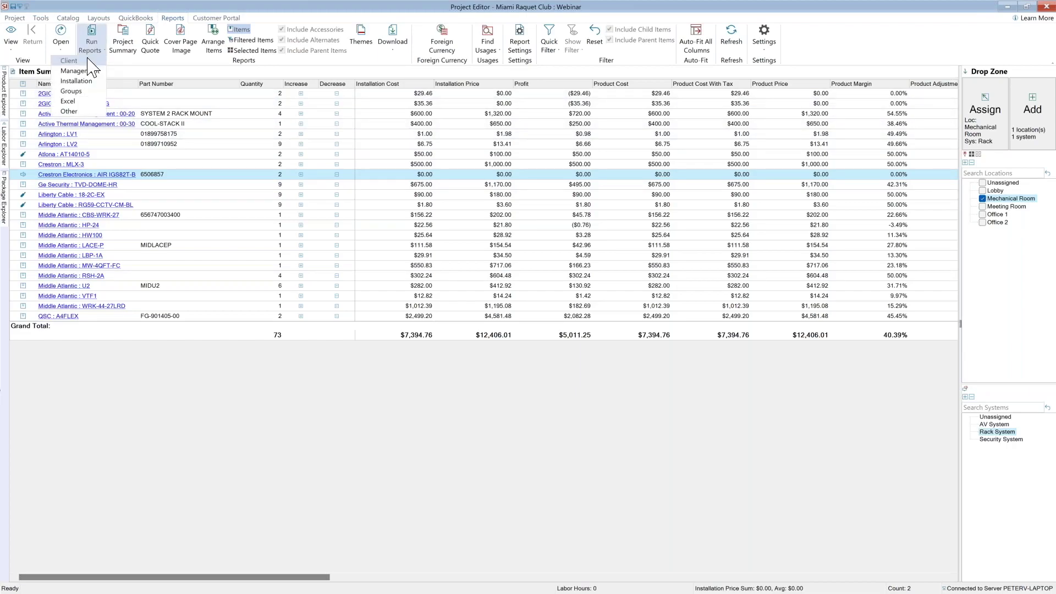
left_click(69, 61)
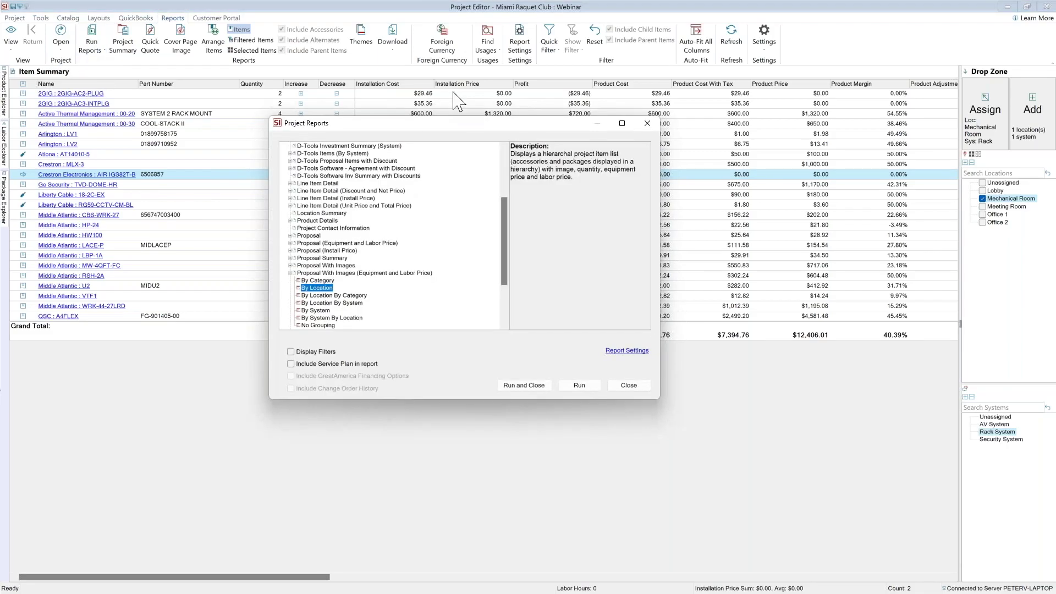
left_click(290, 273)
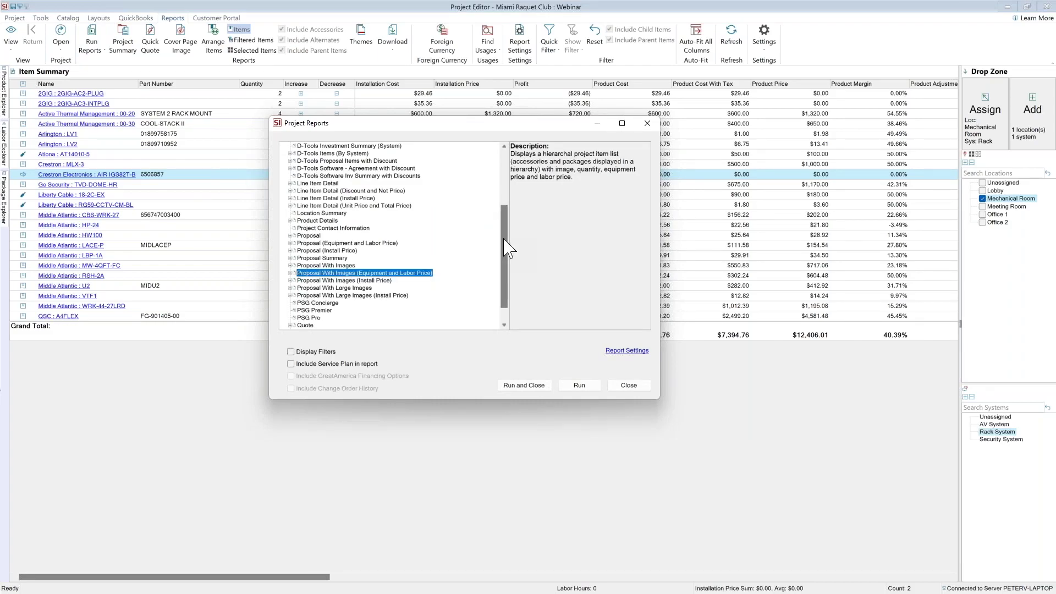
left_click_drag(506, 248, 509, 193)
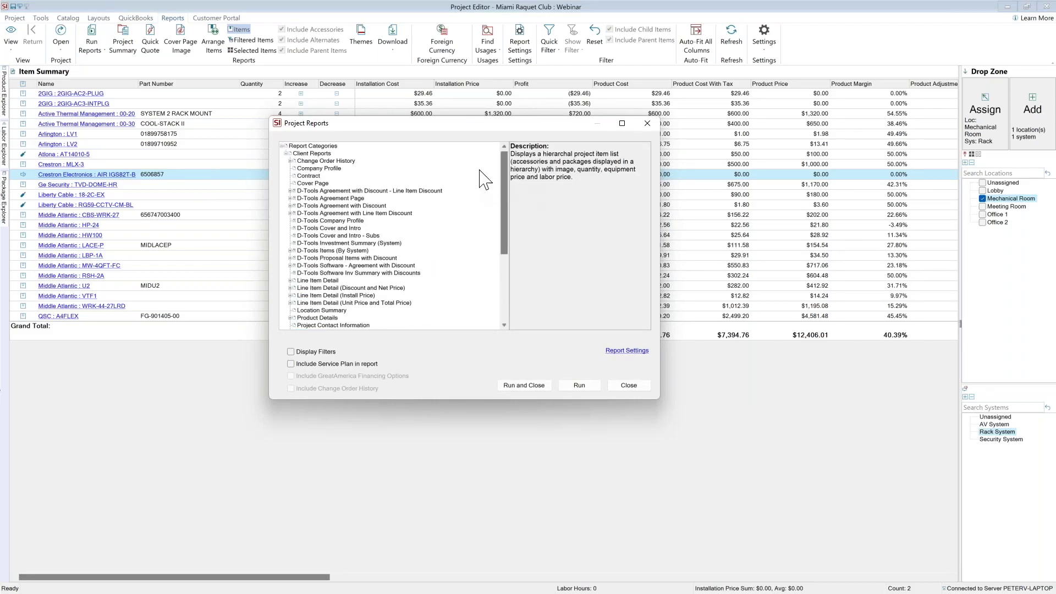
scroll(329, 208, "down", 1)
scroll(328, 208, "down", 2)
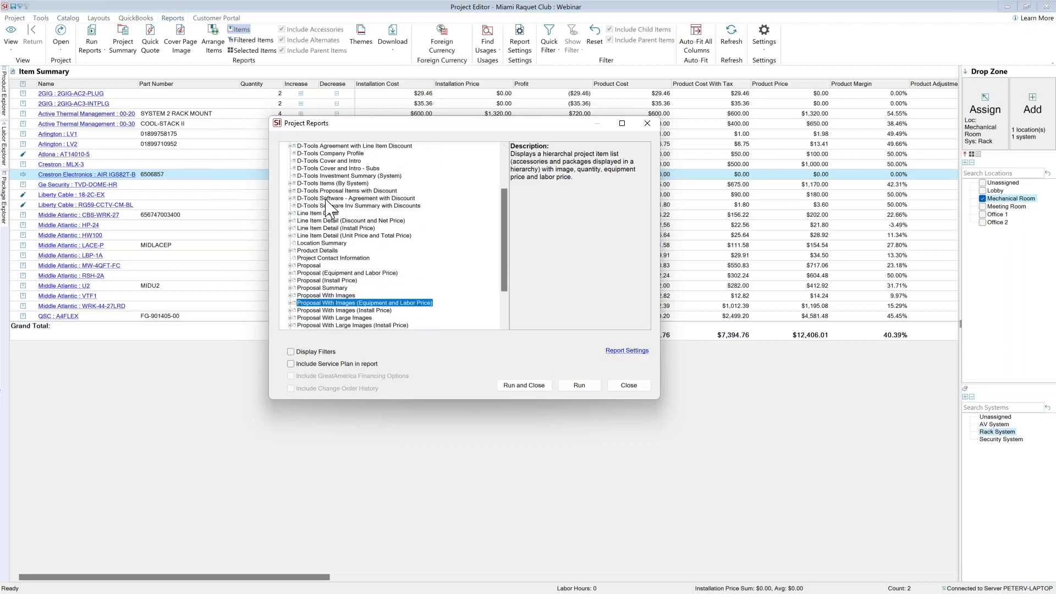
left_click(292, 213)
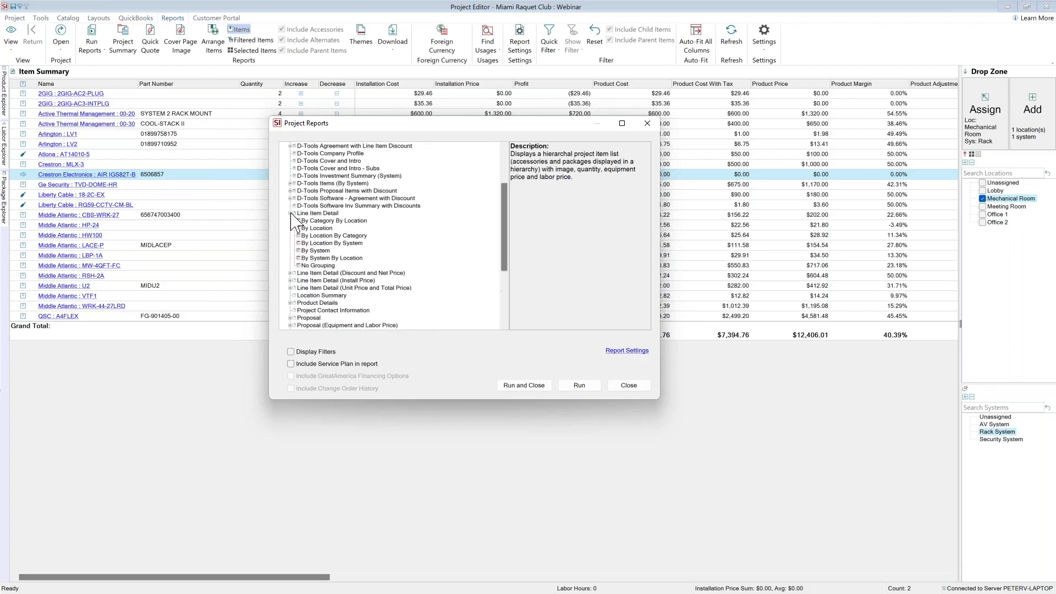
left_click(318, 228)
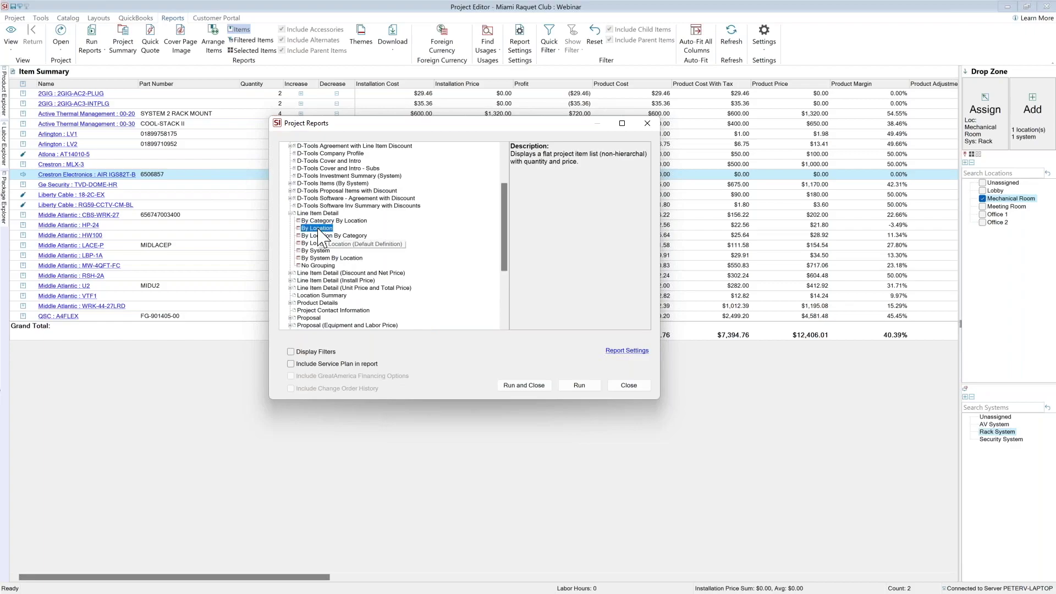
Find the Proposal With Images report grouped By Location By System and open its report definition.
scroll(330, 258, "down", 5)
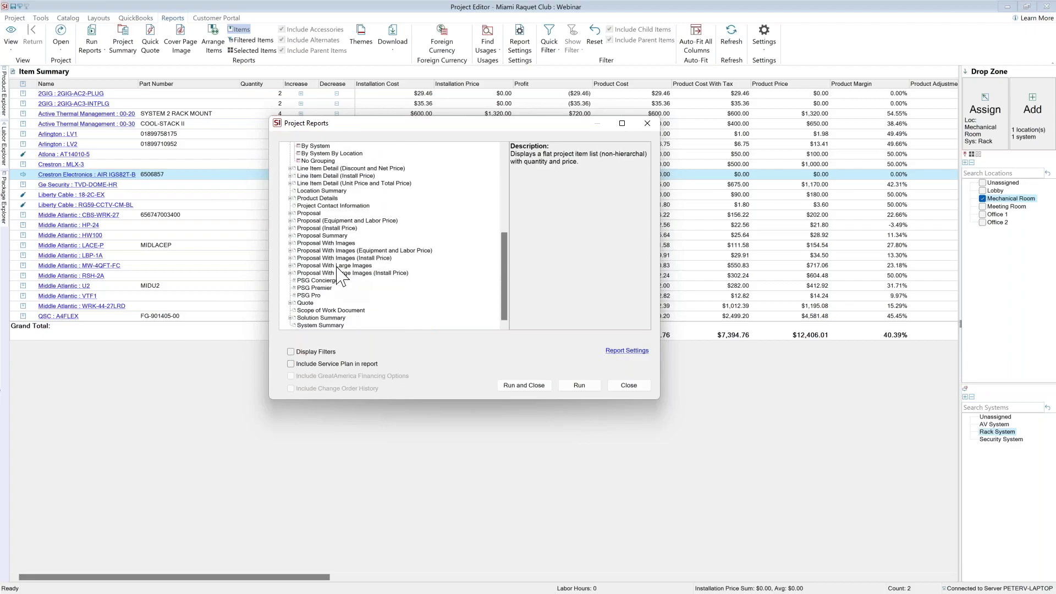
left_click(290, 243)
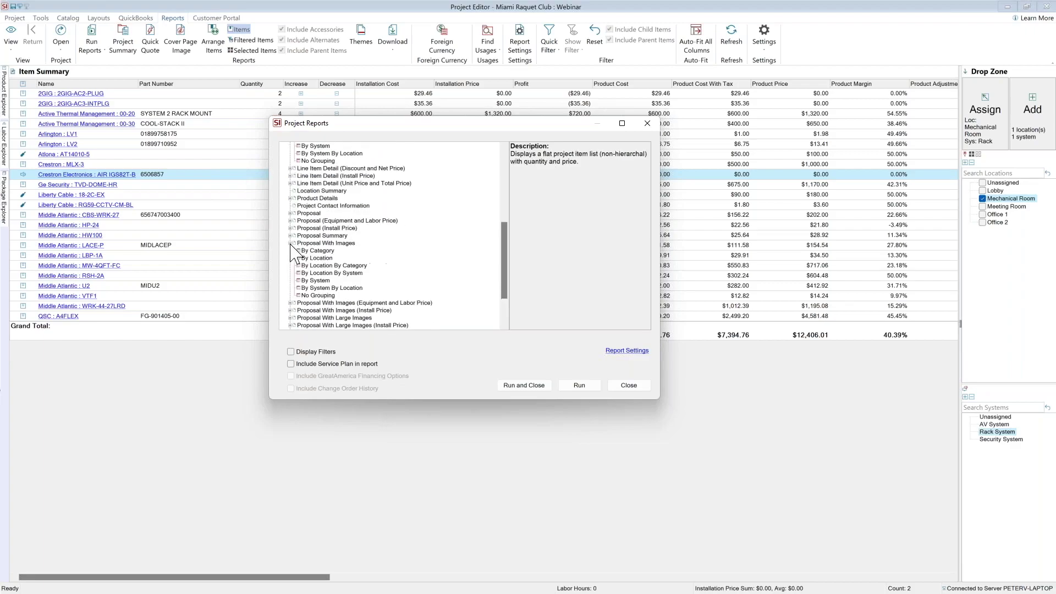
left_click(323, 258)
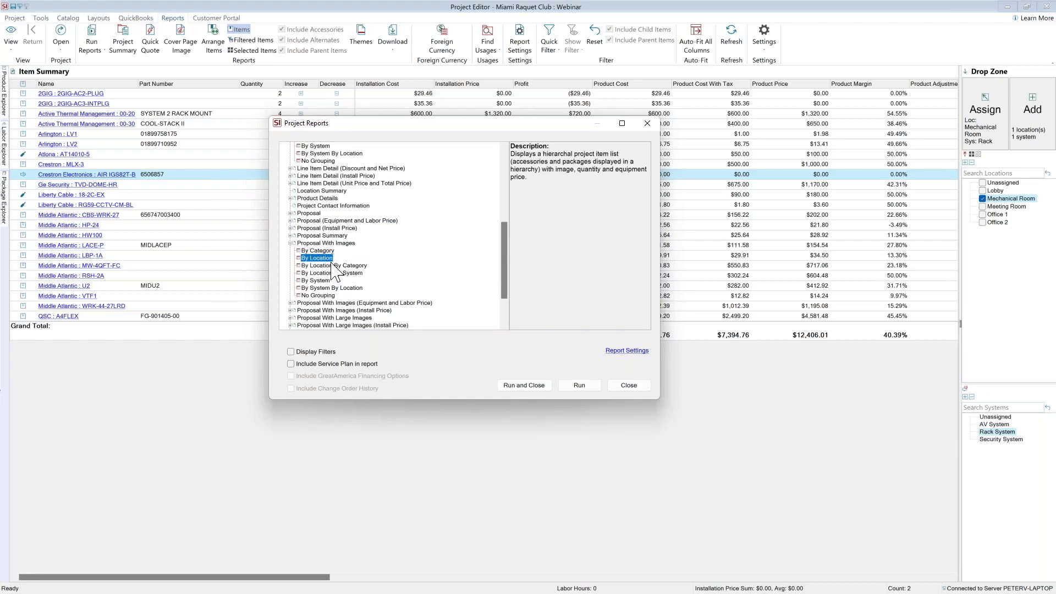
left_click(328, 273)
right_click(353, 273)
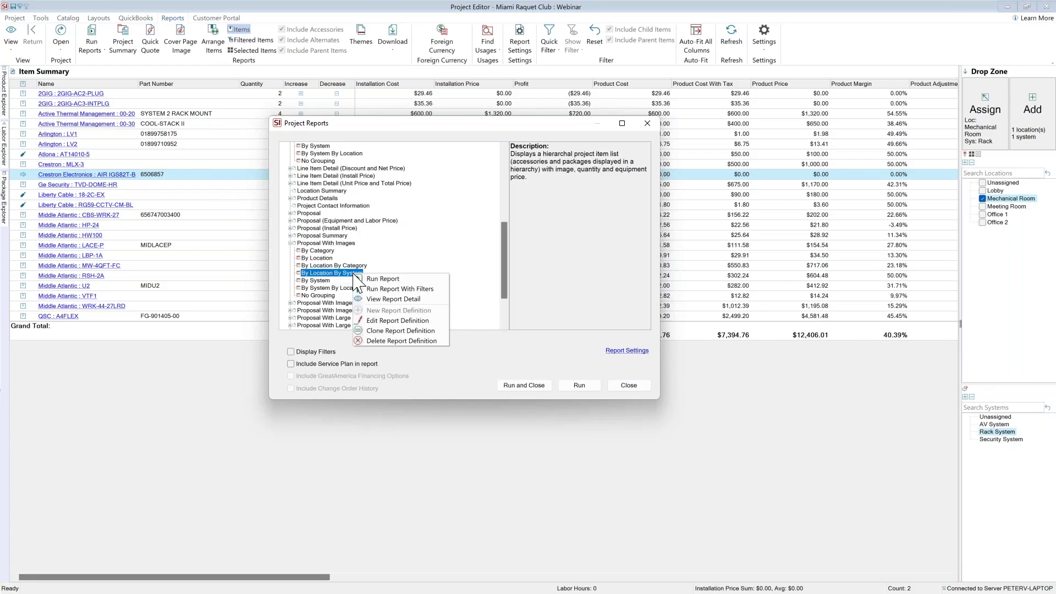
left_click(388, 321)
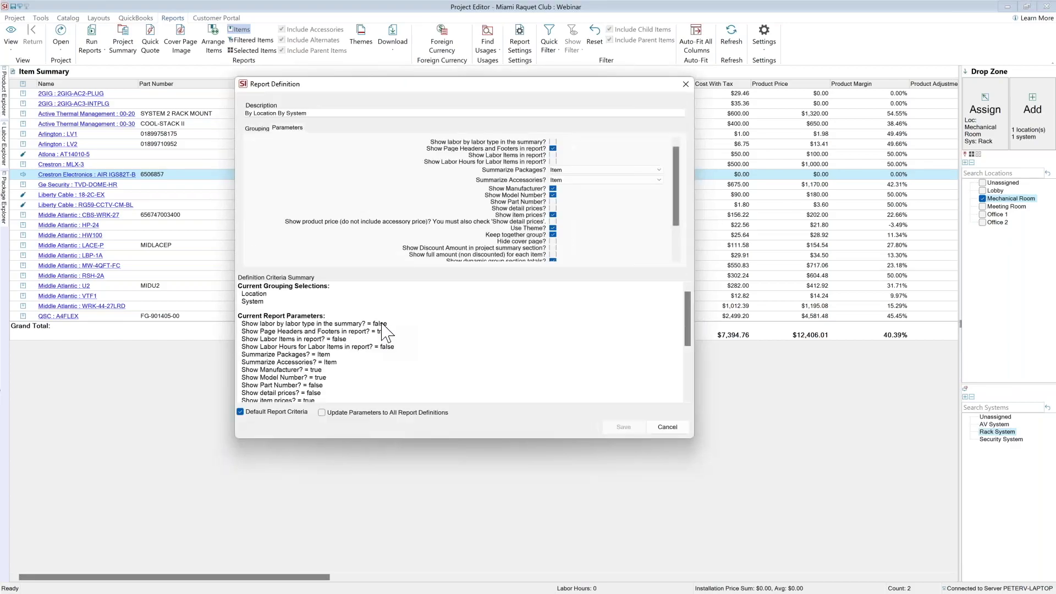
Review the report definition's parameters, toggle Show Model Number off and on, discard the changes, and close the project reports.
scroll(676, 175, "down", 1)
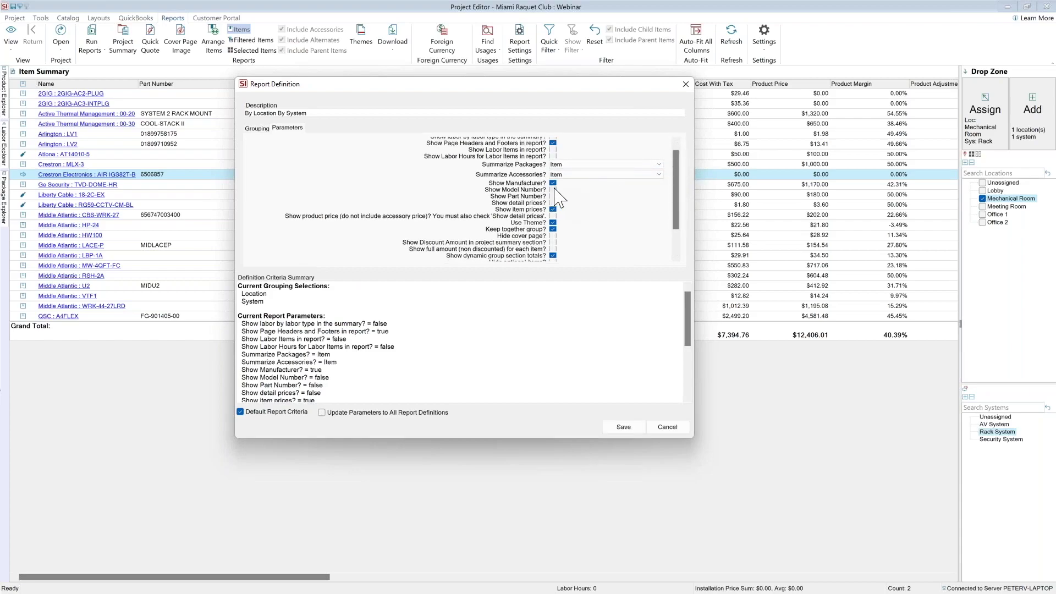
left_click(553, 190)
left_click(553, 196)
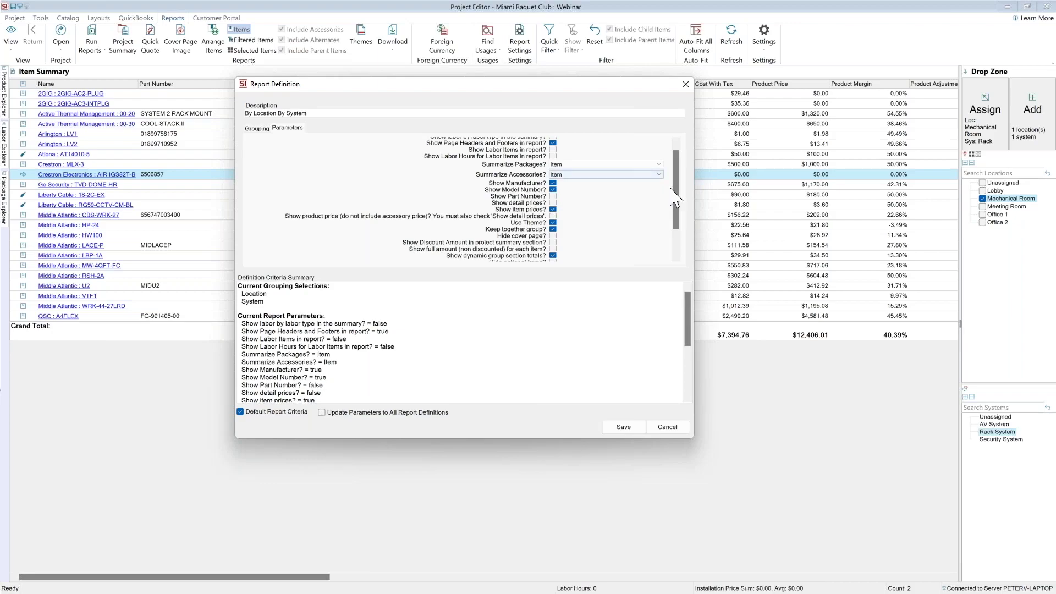
scroll(675, 209, "down", 1)
scroll(675, 209, "down", 2)
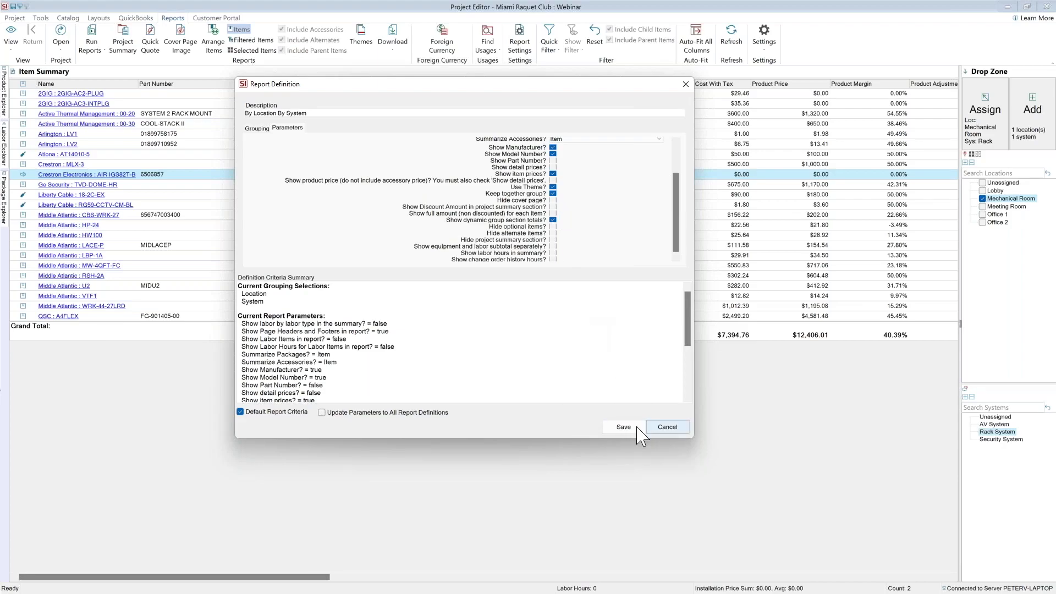
left_click(667, 428)
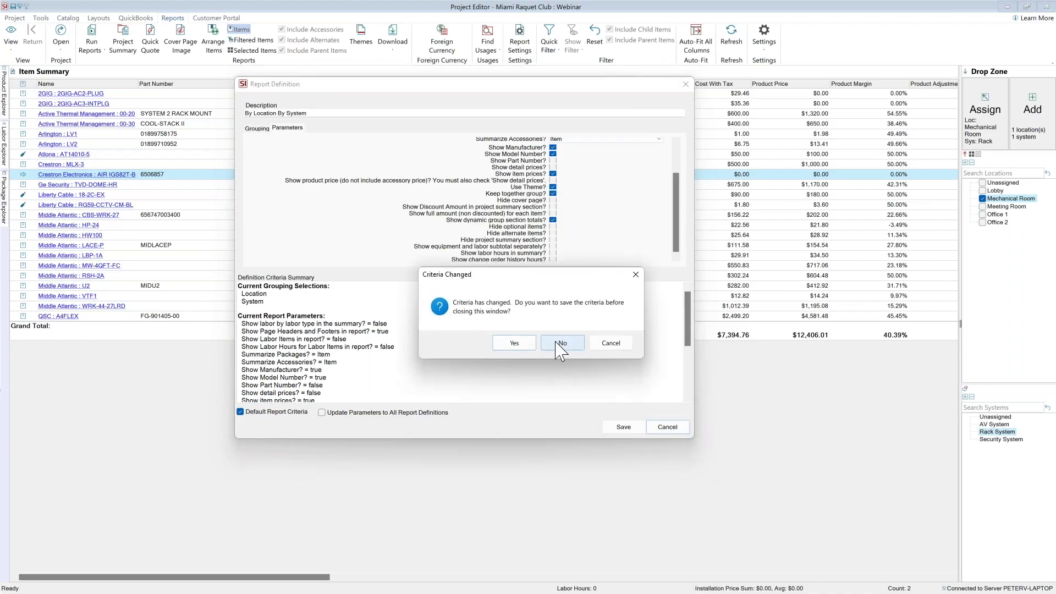
left_click(560, 345)
left_click(630, 385)
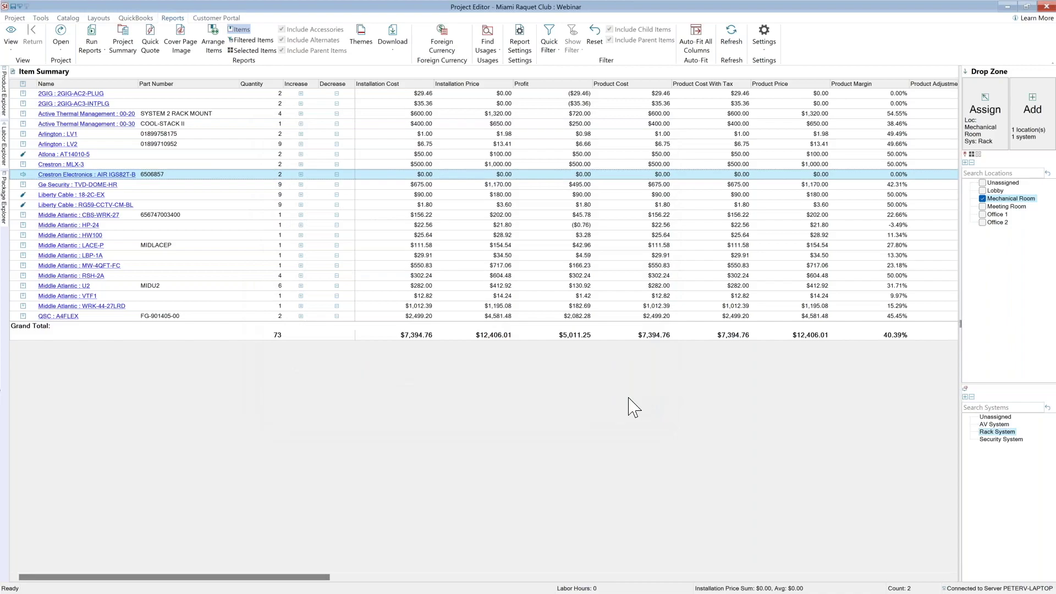
Switch to the browser and view the cover page of the sample Commercial Proposal With Images PDF.
key("alt+Tab")
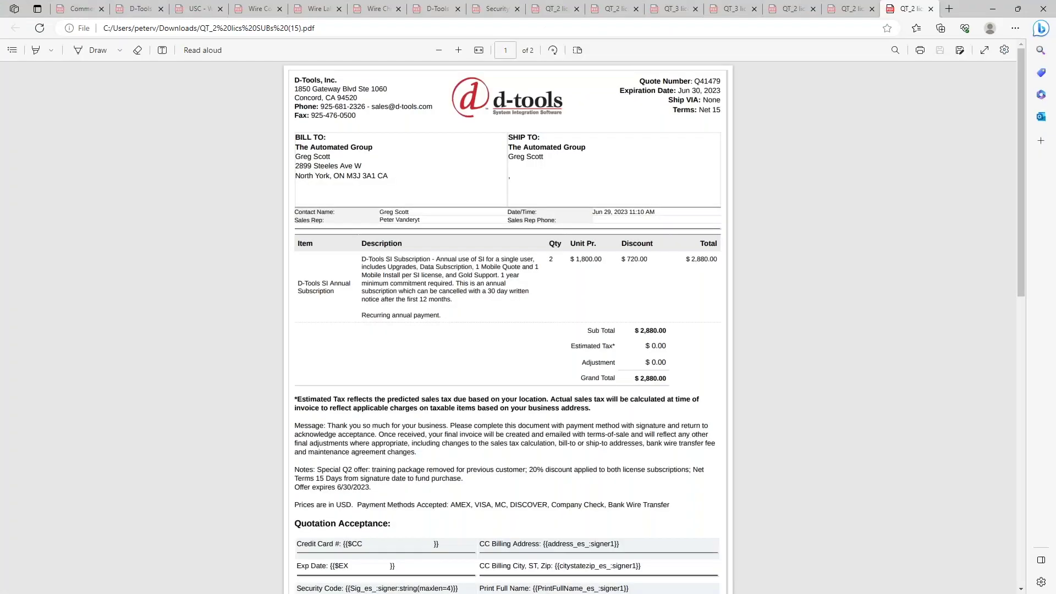
left_click(77, 9)
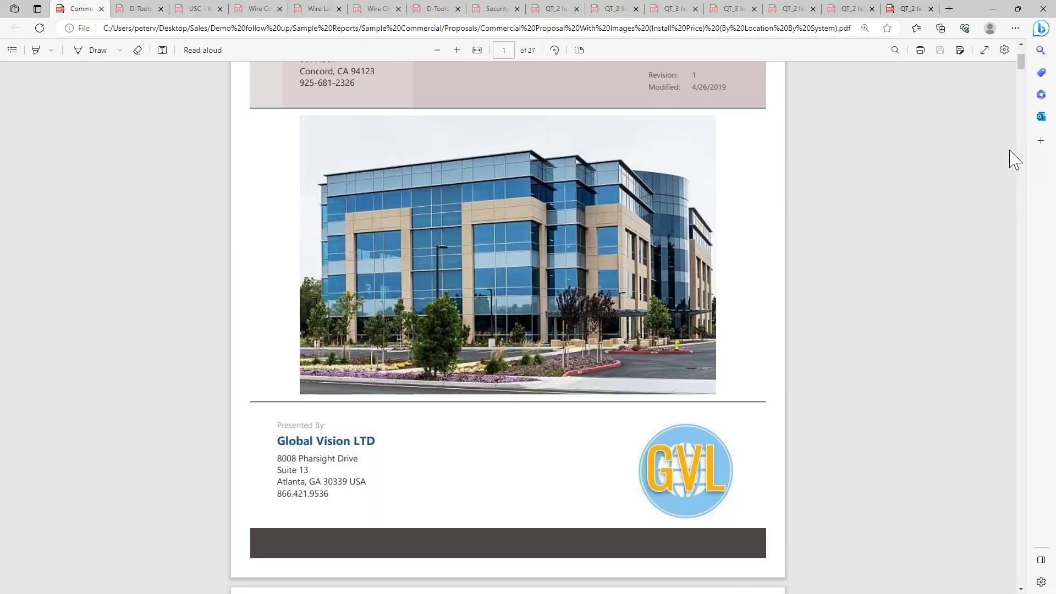
scroll(961, 219, "up", 4)
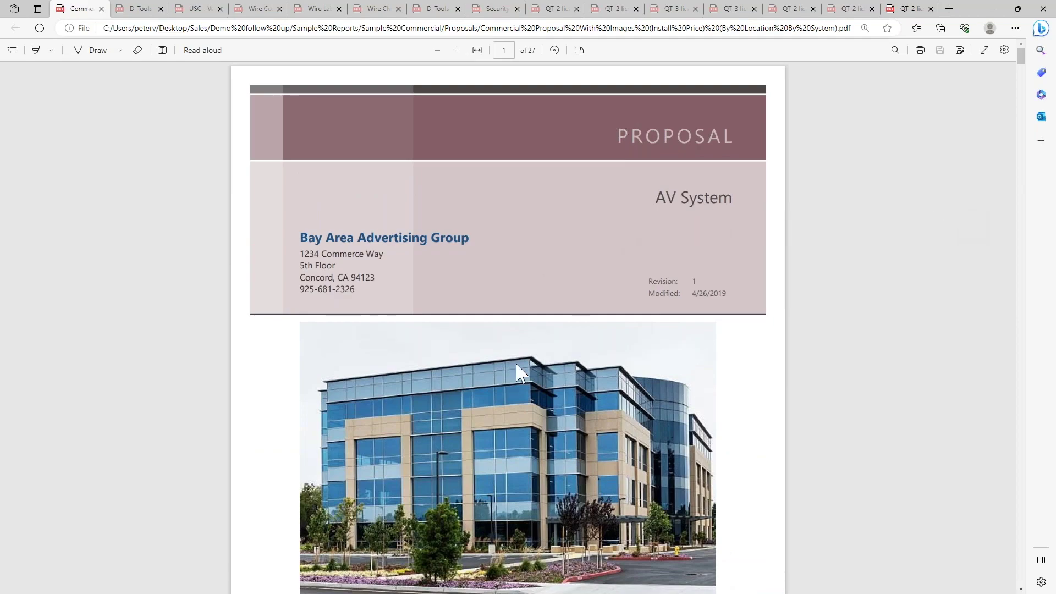
Examine the Commercial Proposal's cover page and the First Floor: IT Room: Rack 1 page, highlighting the location and system headings.
scroll(505, 364, "down", 7)
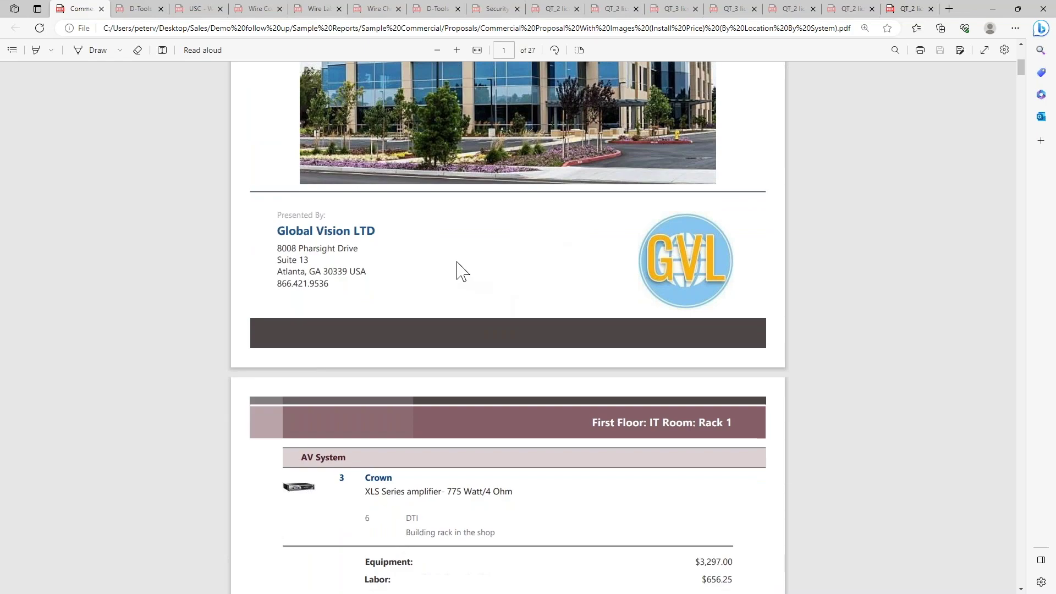
scroll(456, 268, "down", 3)
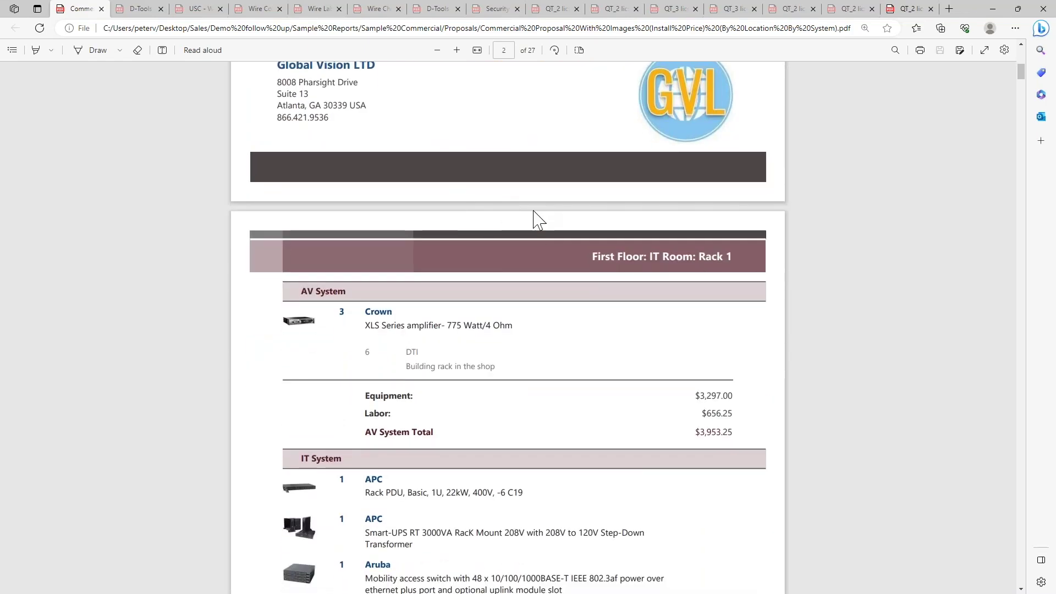
scroll(479, 205, "down", 2)
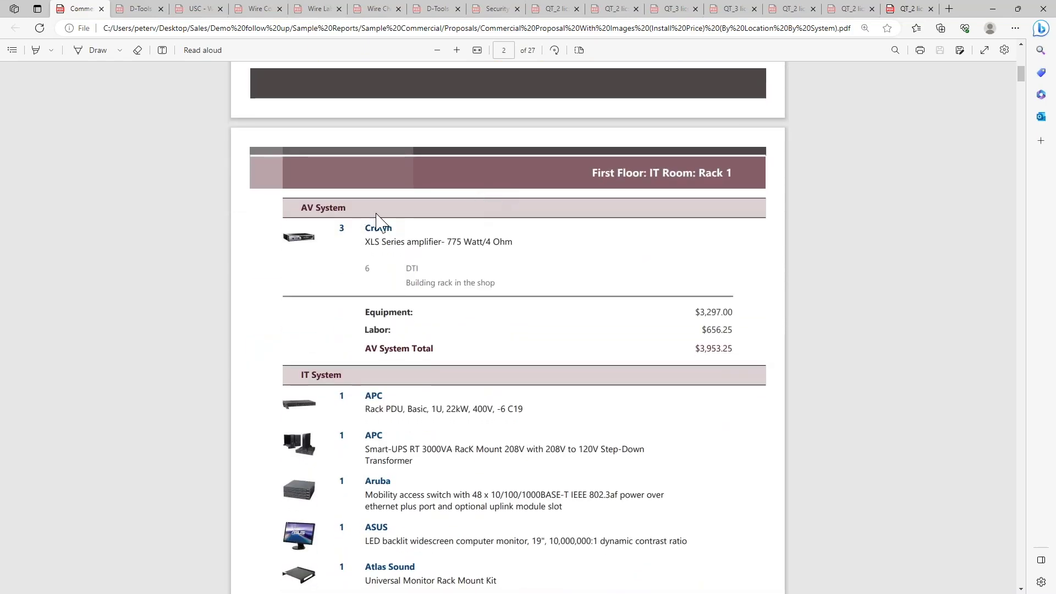
left_click_drag(593, 174, 710, 176)
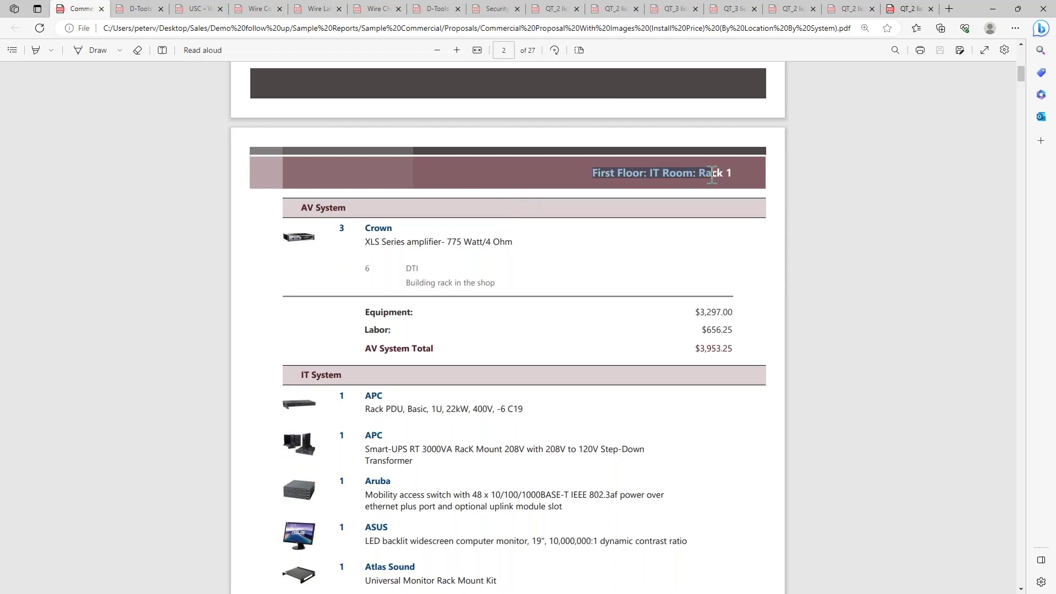
scroll(516, 219, "down", 3)
left_click_drag(304, 125, 347, 126)
left_click_drag(302, 292, 344, 292)
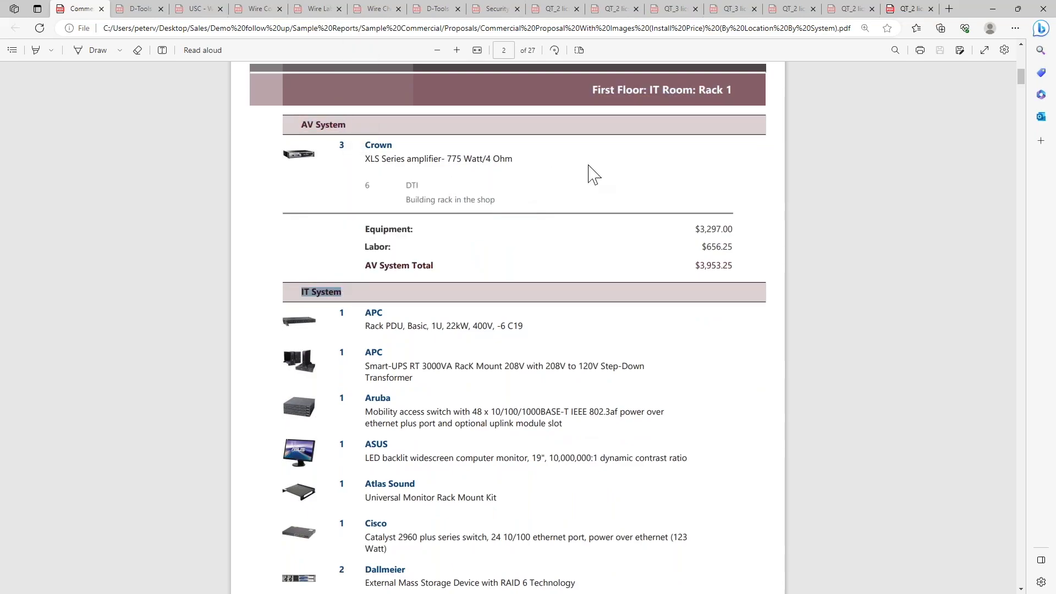
Review the AV System's equipment, labor and total prices in the Rack 1 section, and look through the following systems.
left_click(820, 173)
double_click(708, 231)
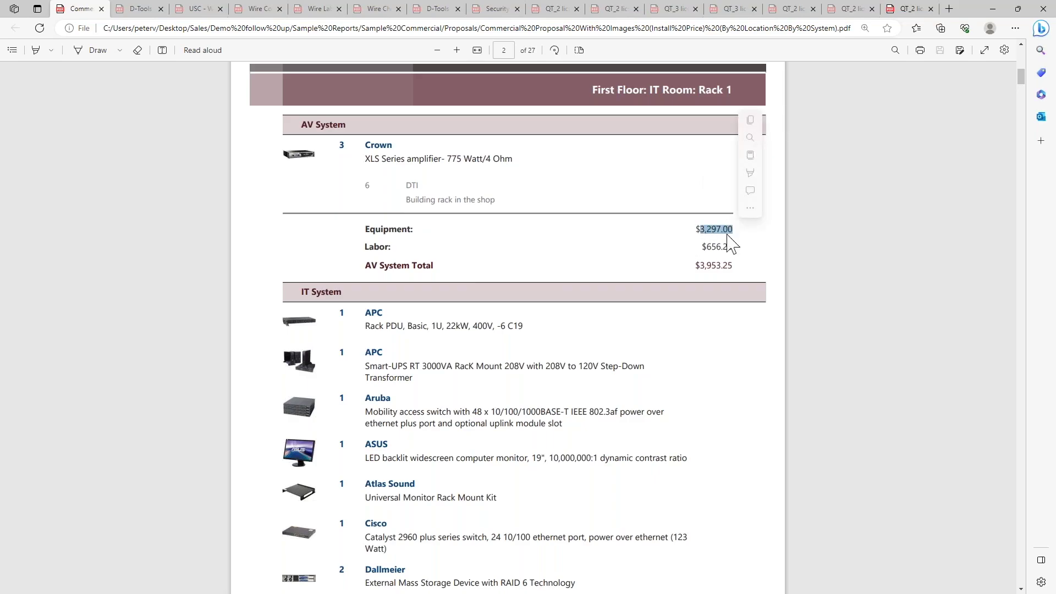
left_click_drag(702, 247, 728, 265)
scroll(724, 297, "down", 5)
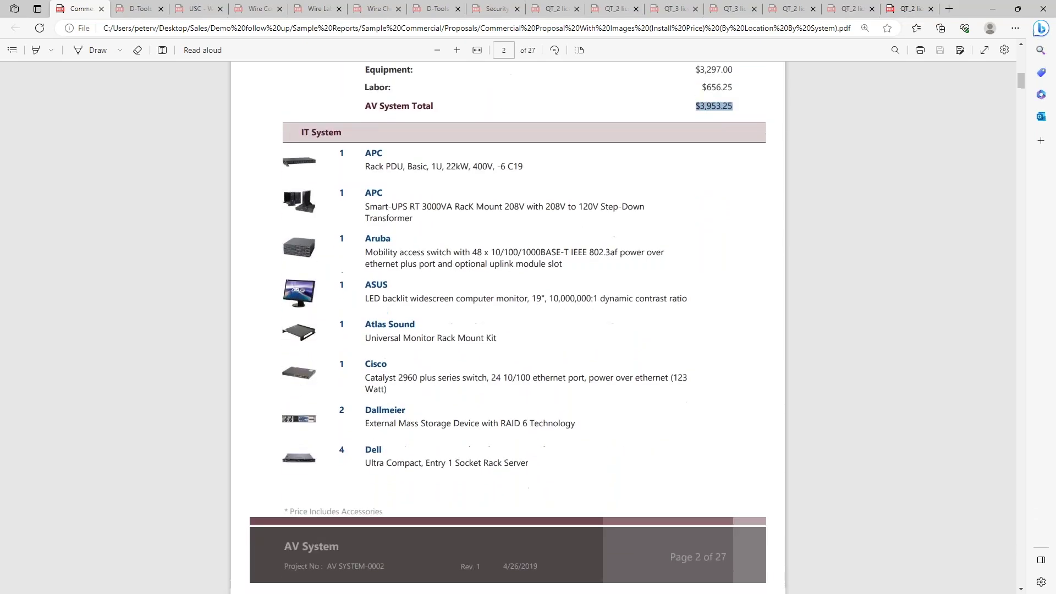
scroll(703, 328, "down", 6)
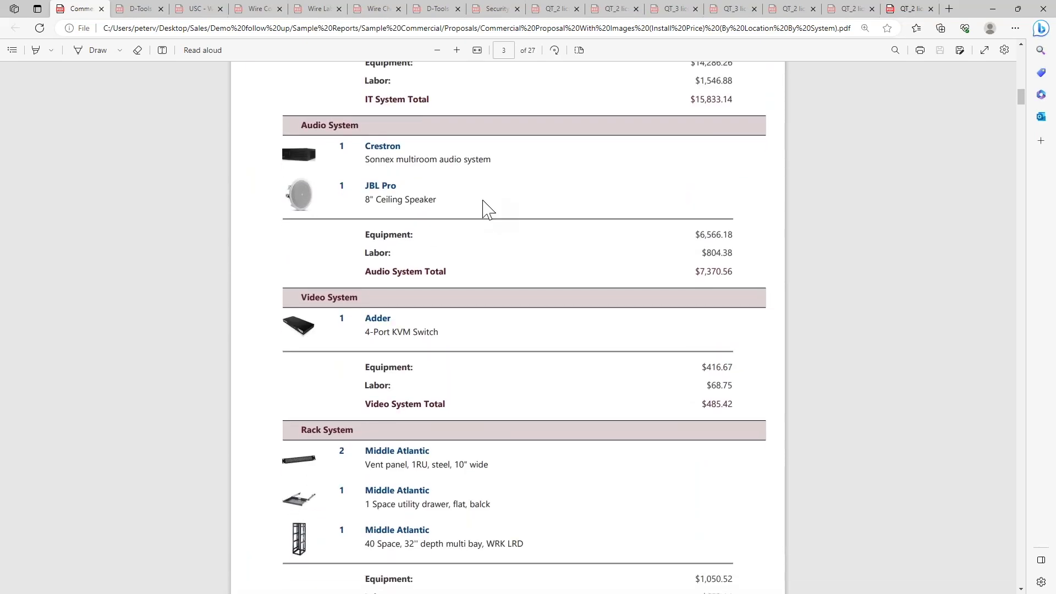
View the sample Higher Education Project proposal PDF, reading its cover, introduction letter and Project Scope pages.
left_click(146, 12)
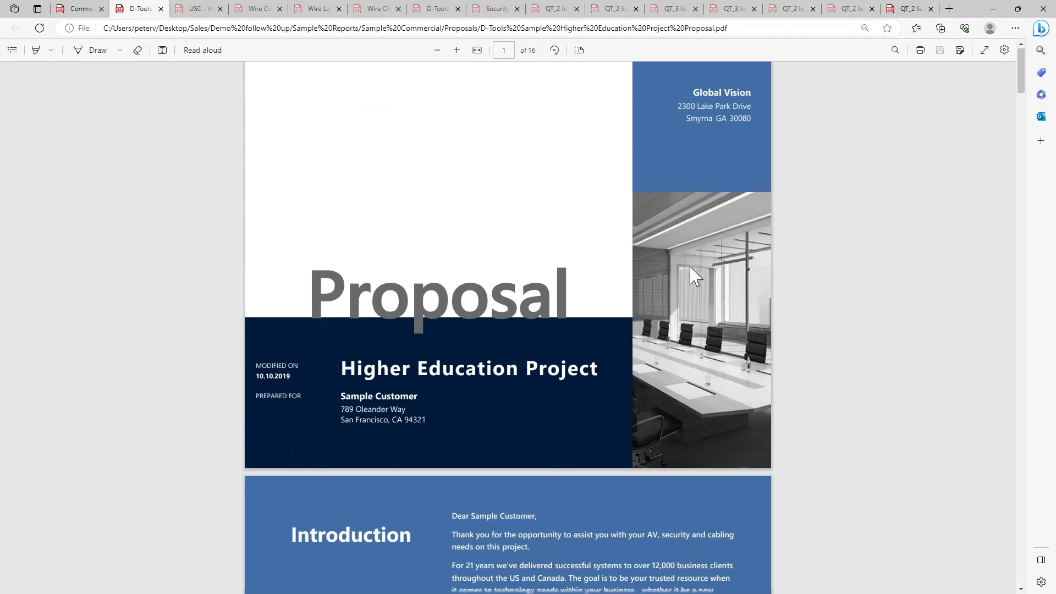
scroll(690, 274, "down", 4)
scroll(689, 265, "down", 4)
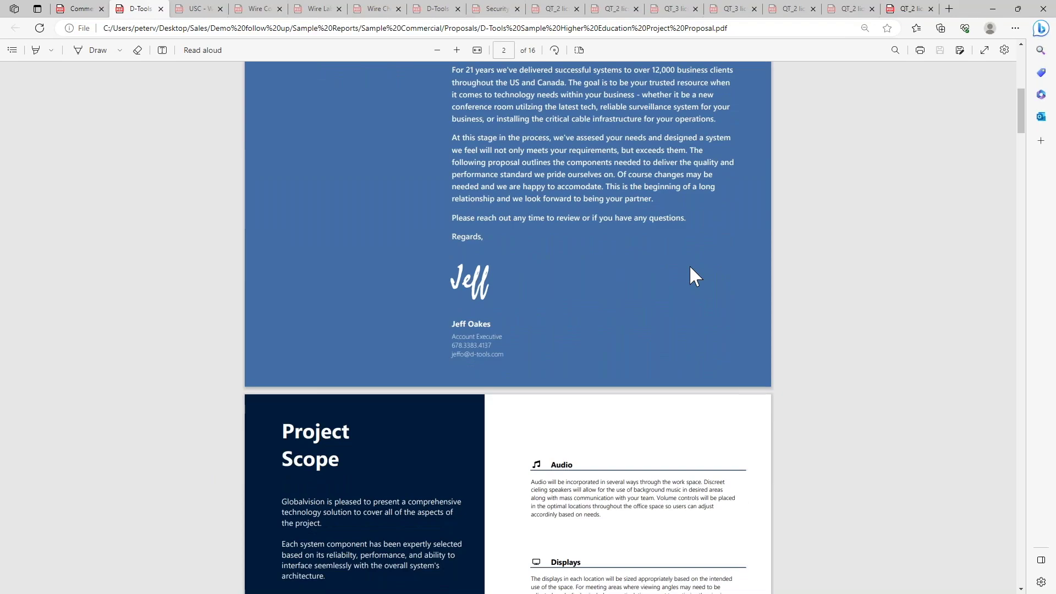
scroll(540, 226, "down", 1)
scroll(540, 226, "down", 4)
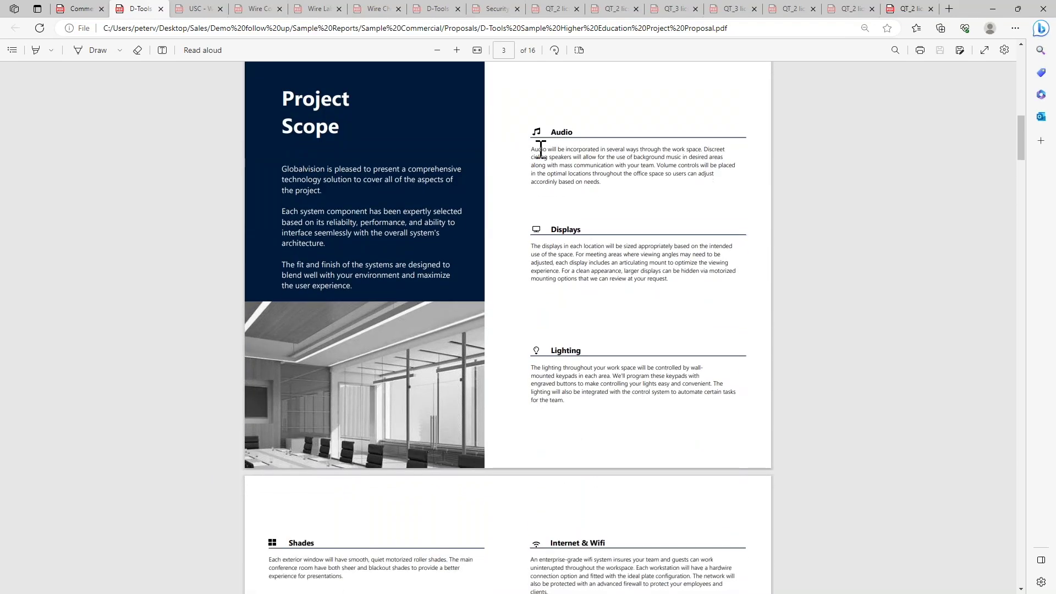
scroll(544, 341, "down", 6)
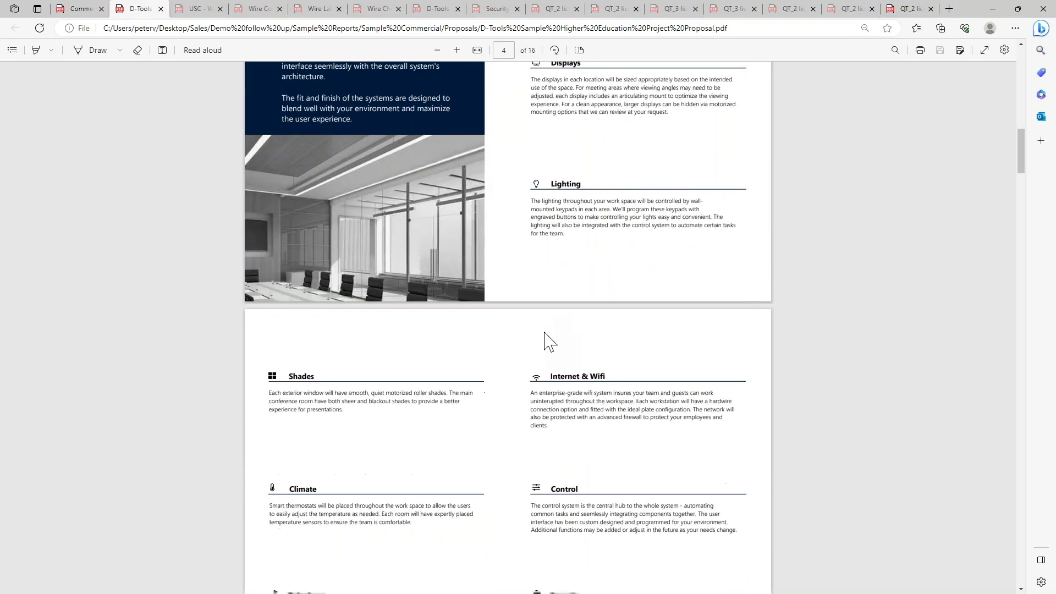
Review the Higher Education proposal's Equipment By Room and Equipment By System sections with their itemized lists.
scroll(544, 341, "down", 7)
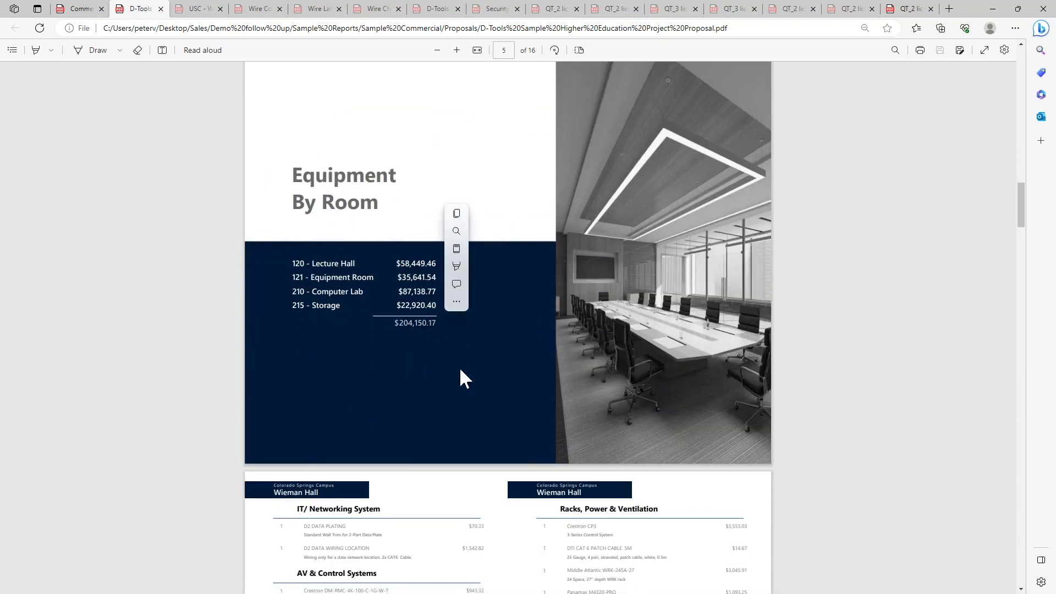
scroll(439, 371, "down", 3)
scroll(426, 340, "down", 2)
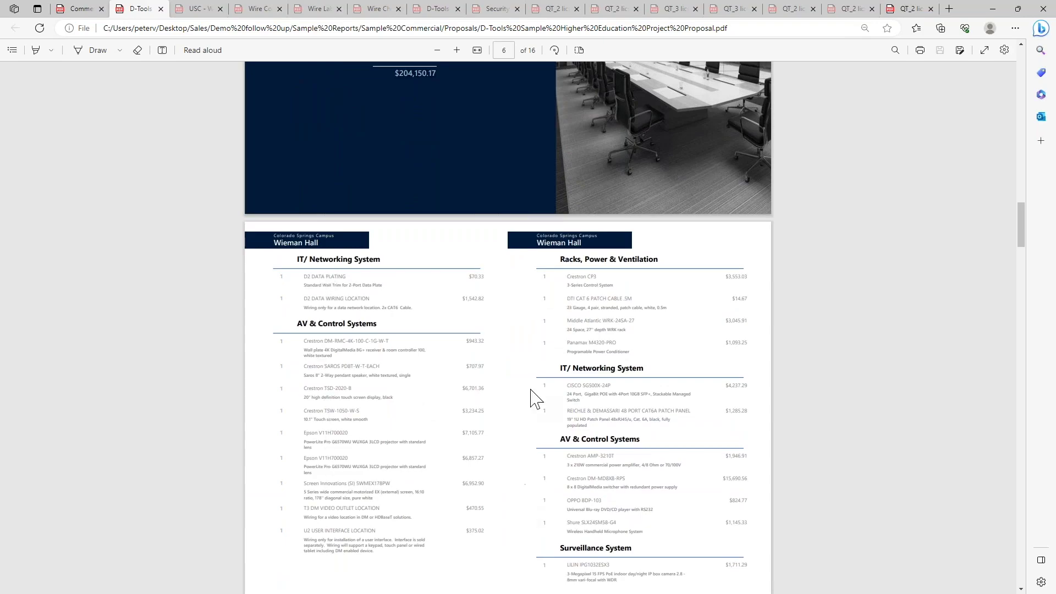
scroll(530, 360, "down", 9)
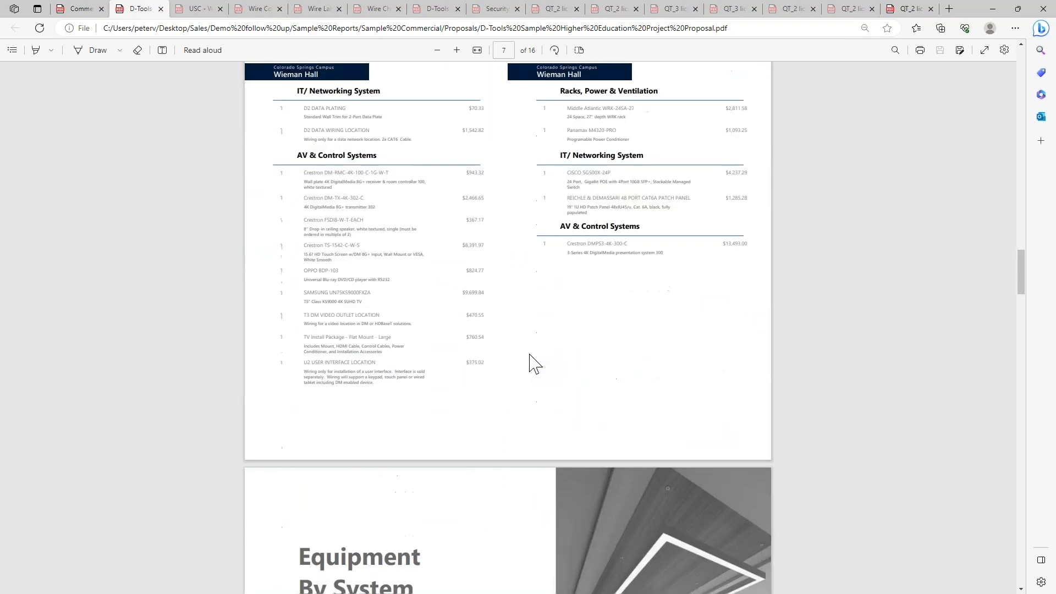
scroll(531, 354, "down", 6)
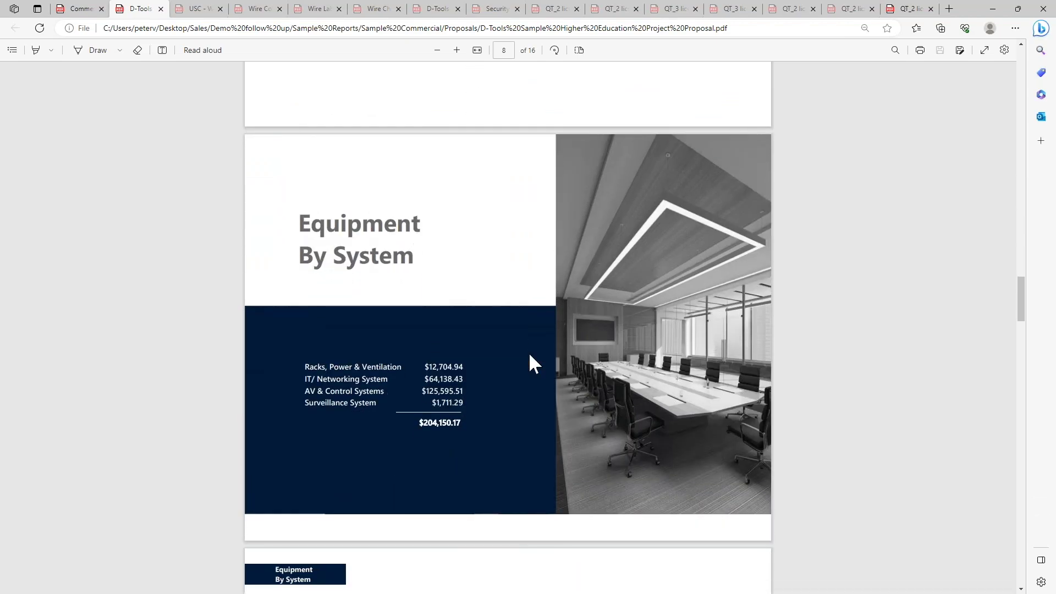
scroll(529, 356, "down", 9)
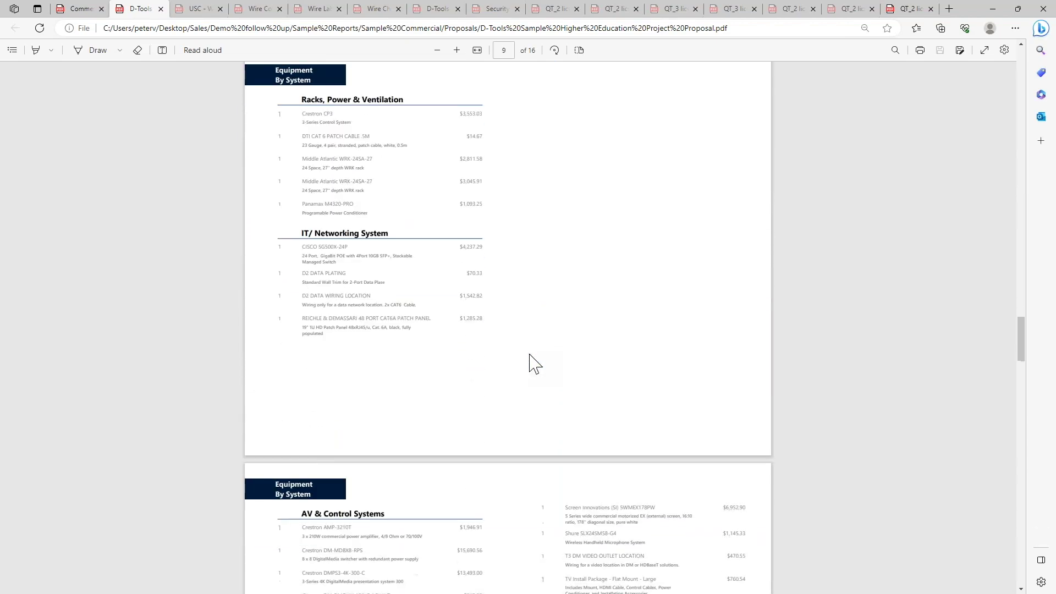
Examine the proposal's Project Summary page and highlight the installation amount.
scroll(534, 364, "down", 12)
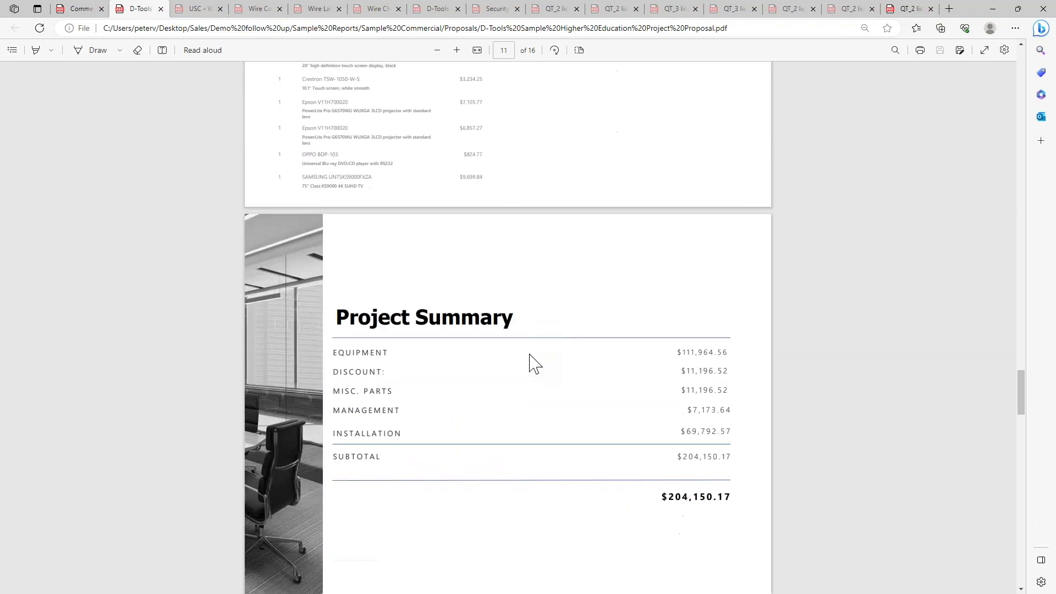
scroll(533, 364, "down", 3)
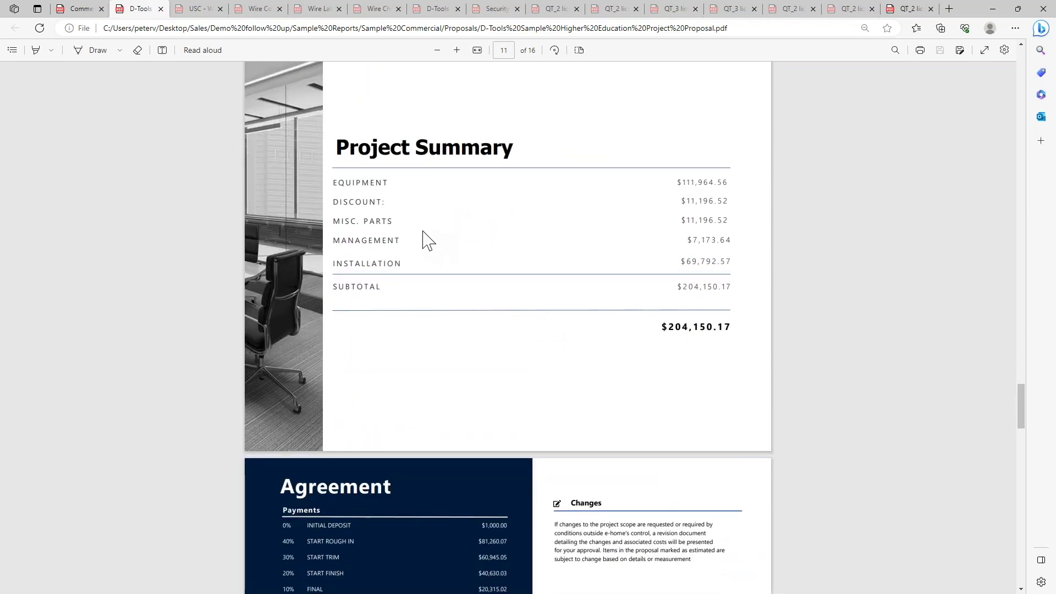
scroll(495, 238, "down", 2)
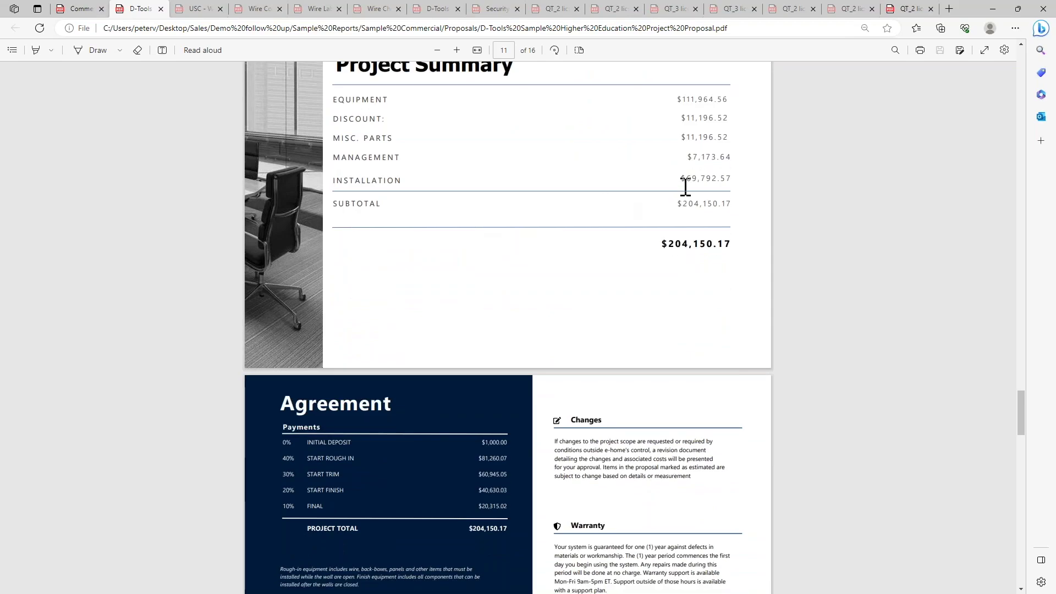
left_click_drag(685, 183, 730, 180)
scroll(700, 216, "up", 2)
Review the Agreement page's payment schedule, highlight the submitter's signature and date, and view the Membership Plans page.
scroll(811, 231, "down", 4)
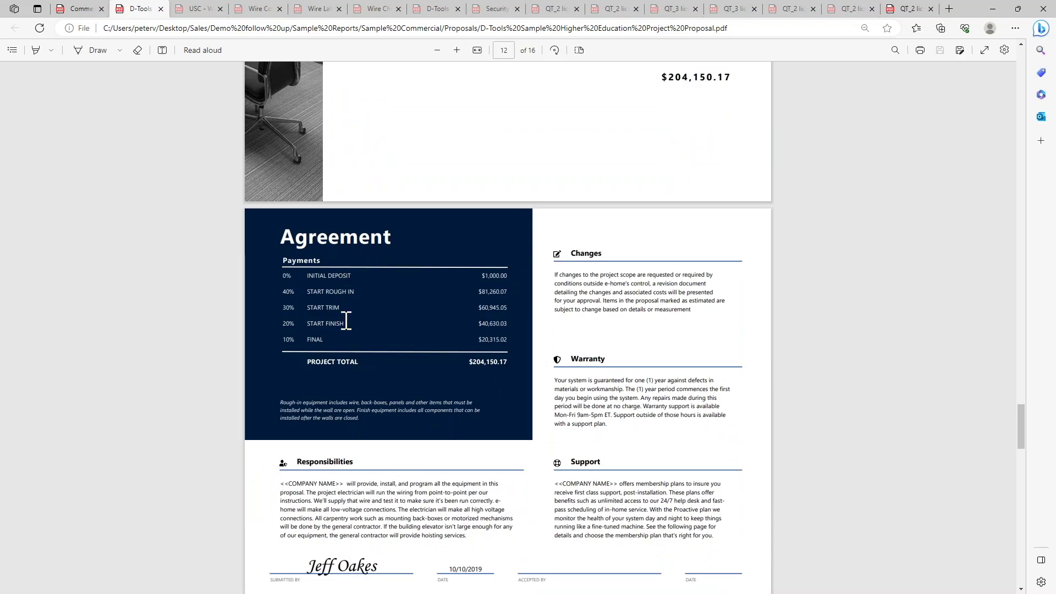
scroll(458, 388, "down", 4)
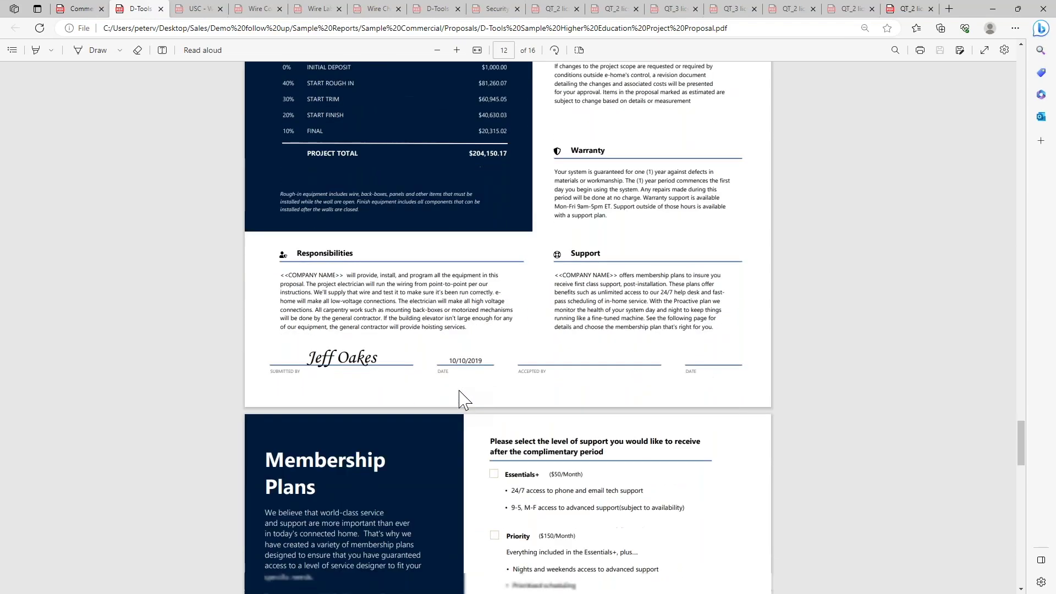
mouse_move(307, 314)
left_mouse_down()
mouse_move(394, 313)
mouse_move(379, 316)
left_mouse_up()
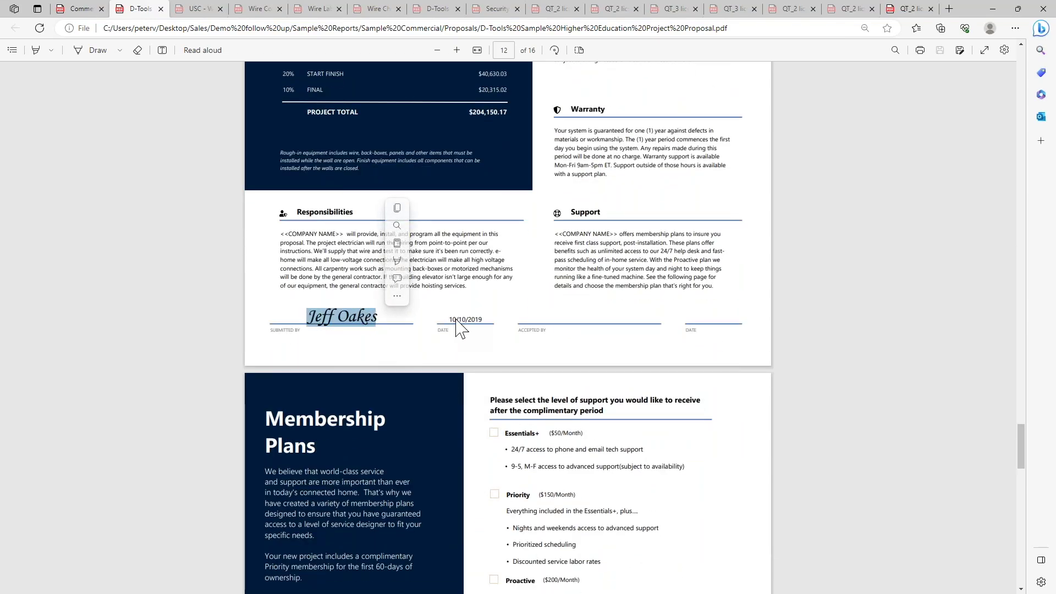
left_click_drag(453, 319, 468, 320)
scroll(712, 337, "down", 4)
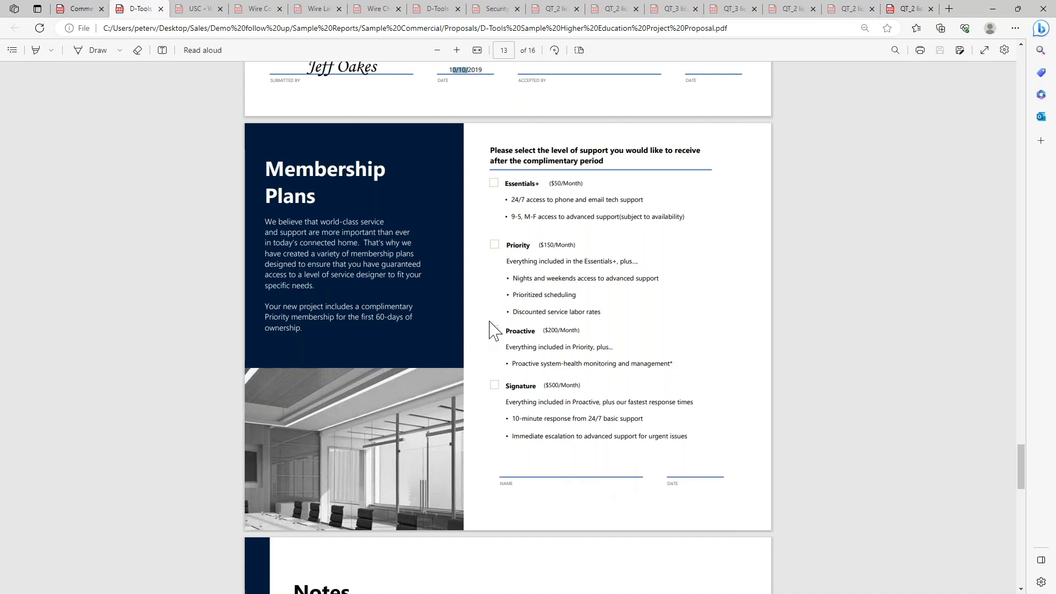
Return to the Project Editor and switch the Webinar project from the Item Summary to the Items view.
left_click(992, 9)
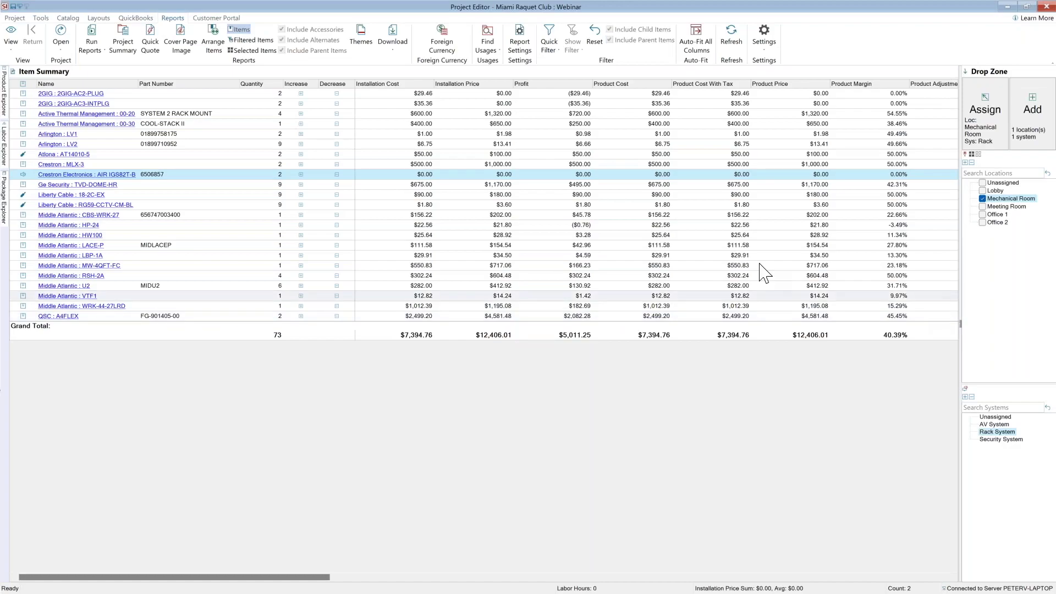
left_click(16, 46)
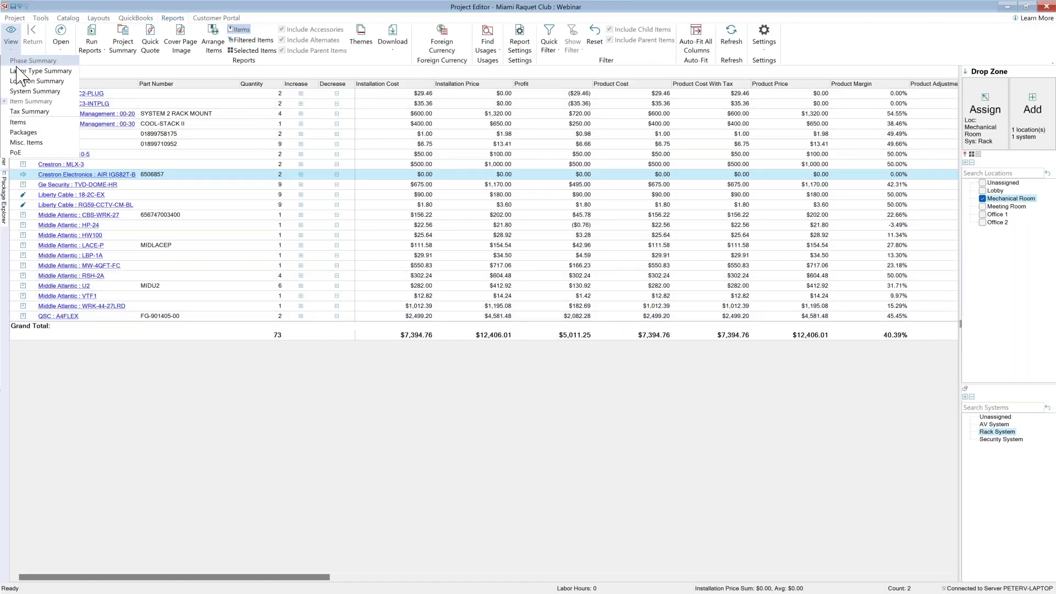
left_click(22, 123)
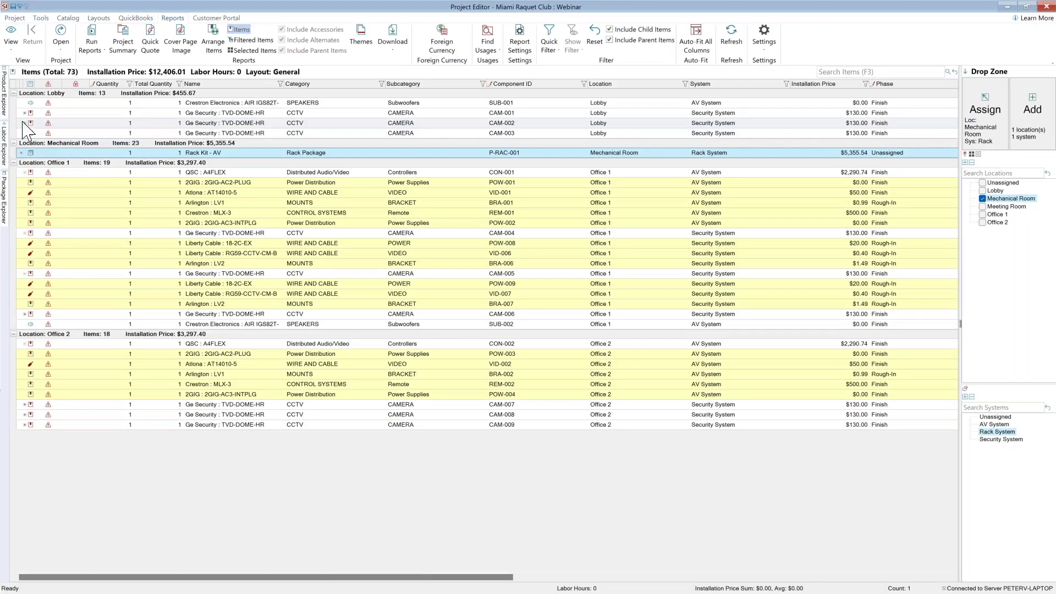
Save the Webinar project and close the Project Editor without checking the project in.
left_click(12, 6)
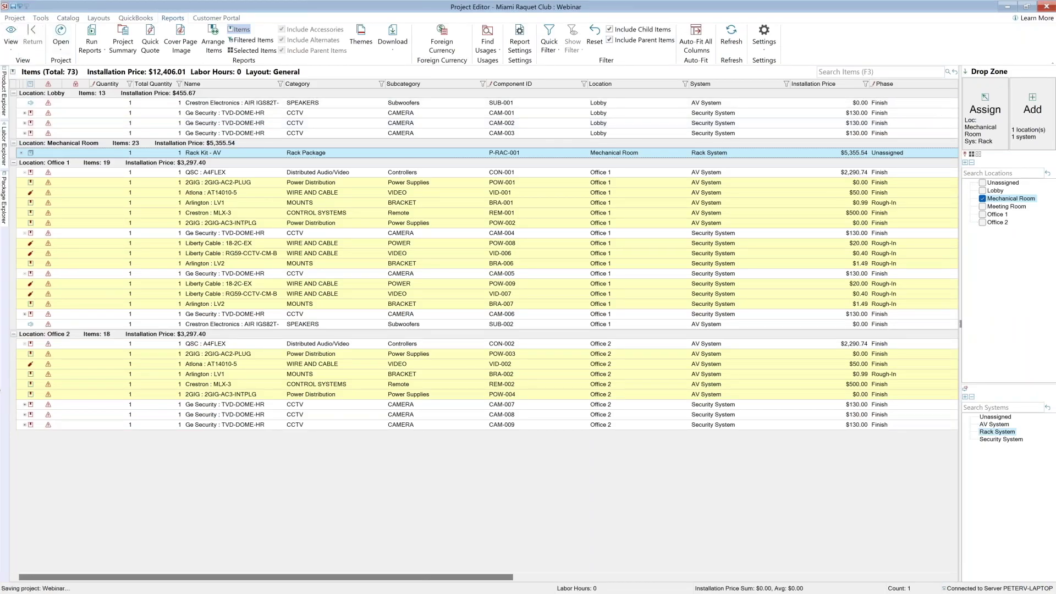
left_click(1044, 7)
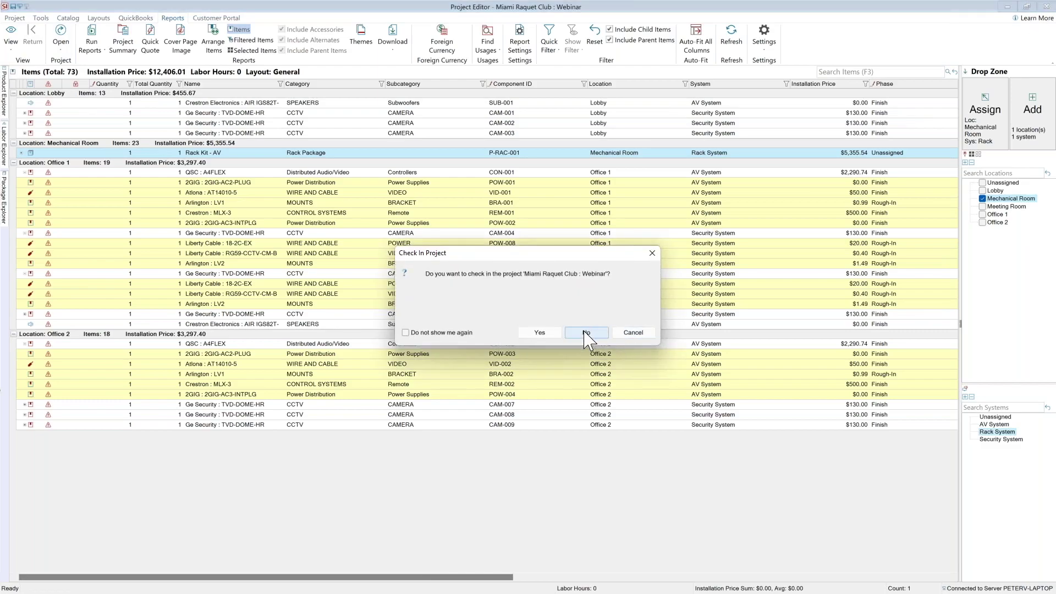
left_click(583, 332)
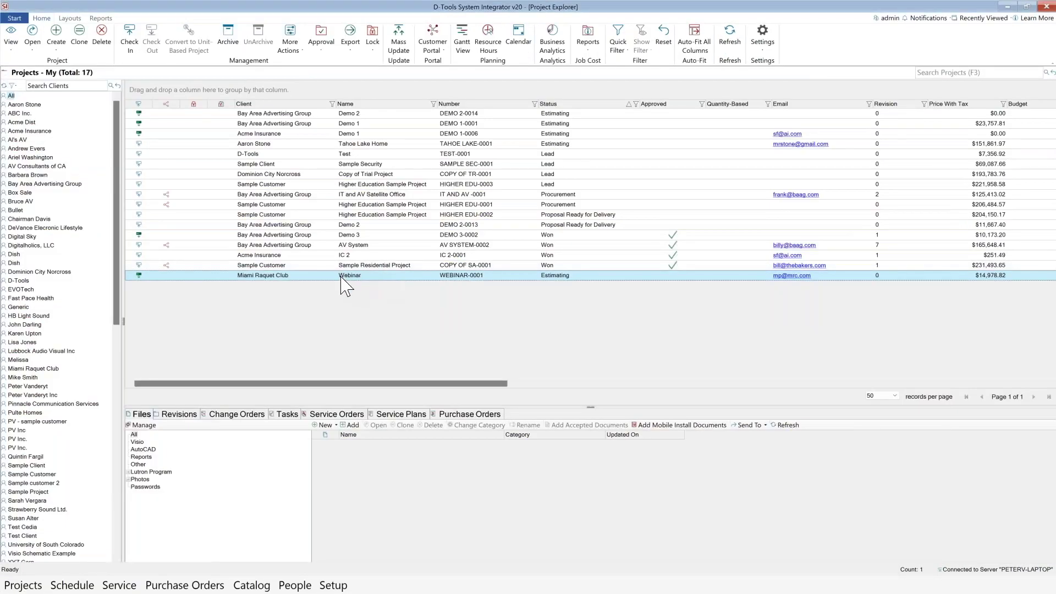
Start a new Visio drawing in the Webinar project's files.
left_click(324, 425)
left_click(335, 435)
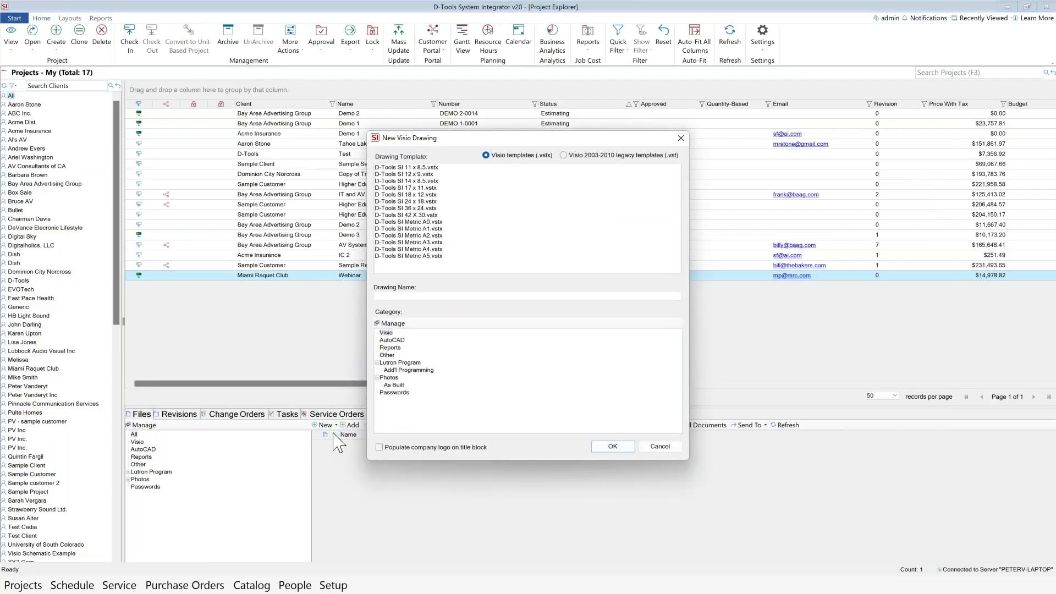
Create a Visio drawing from the D-Tools SI 36 x 24.vstx template and show its Plan View page in a maximized window.
left_click(431, 209)
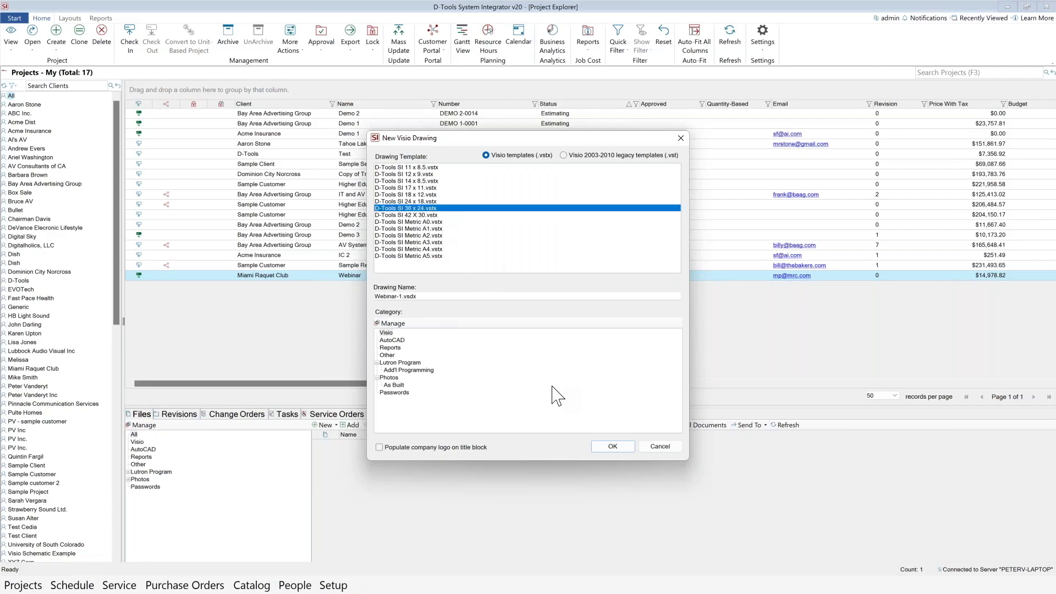
left_click(613, 447)
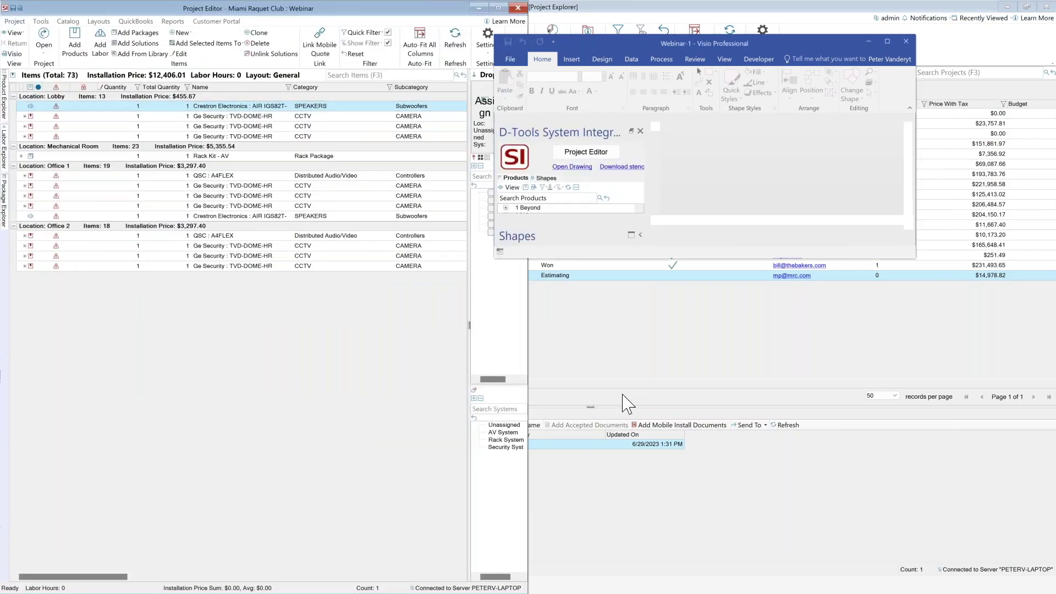
left_click(888, 41)
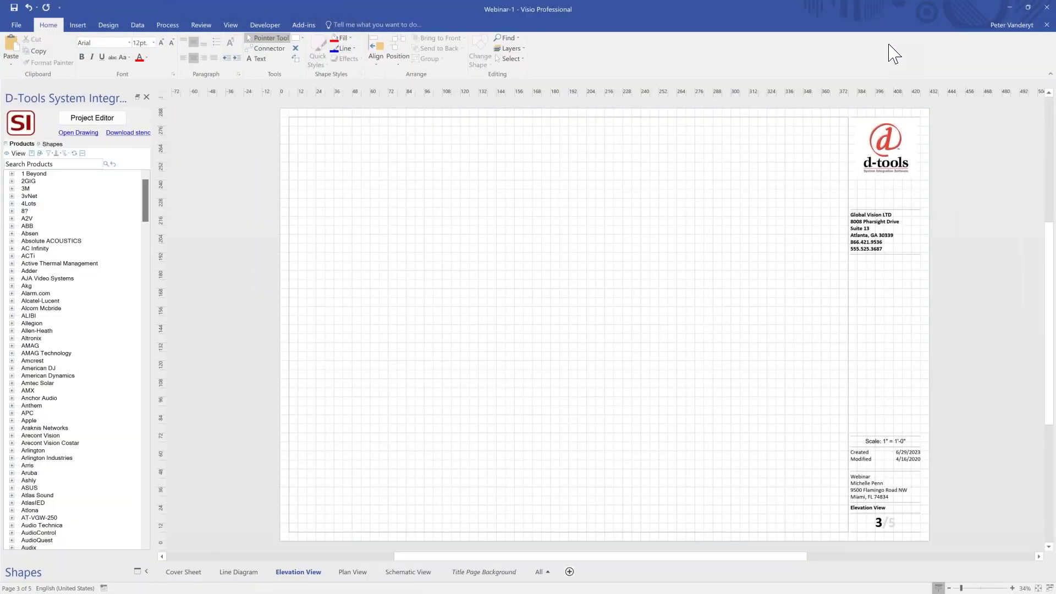
left_click(353, 573)
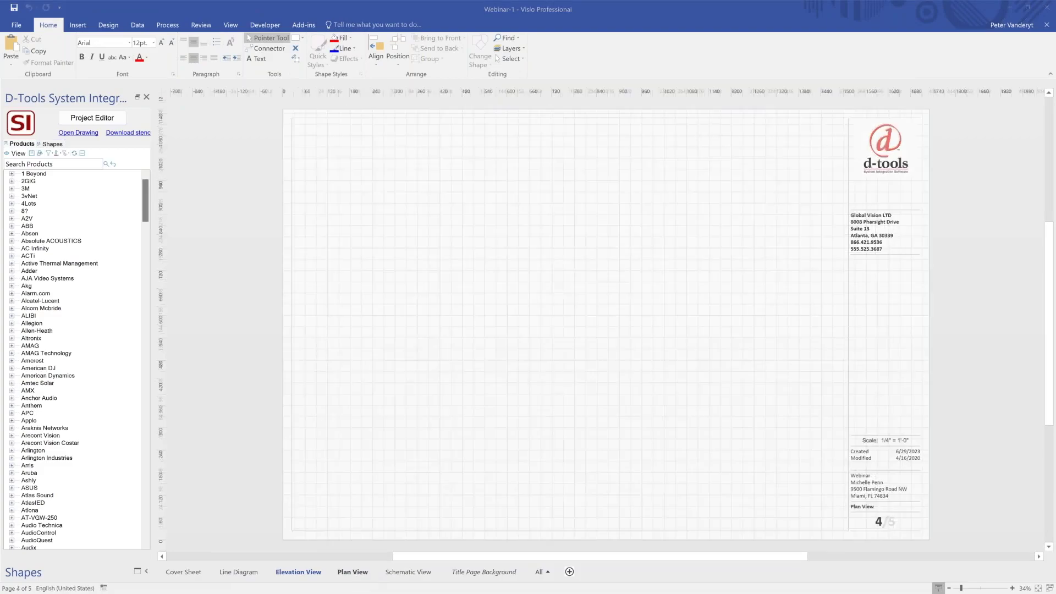
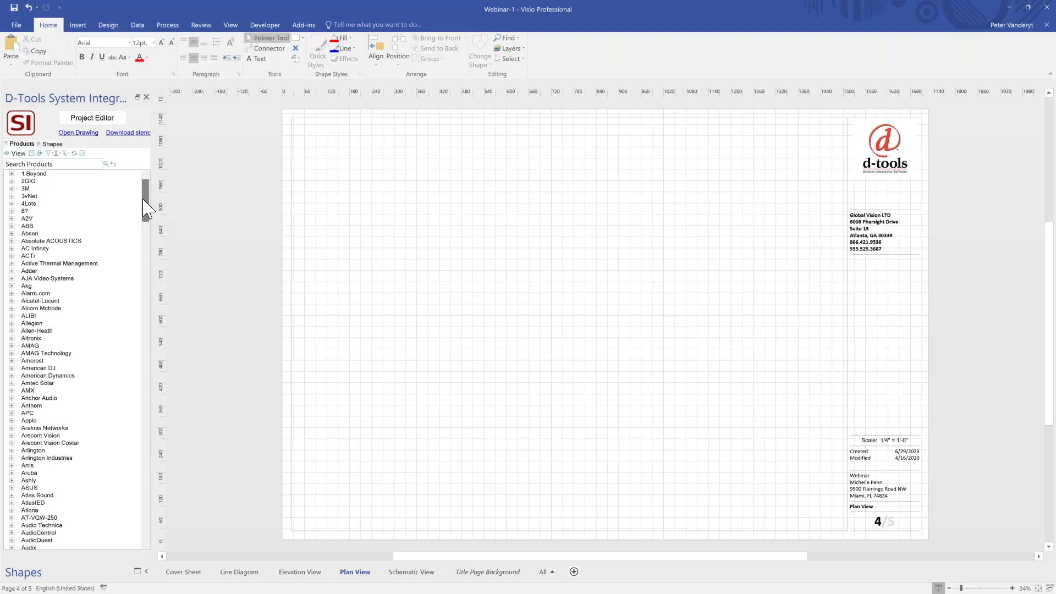
Browse the product catalog to QSC's Distributed Audio/Video category and select the A4FLEX.
left_click_drag(145, 209, 159, 424)
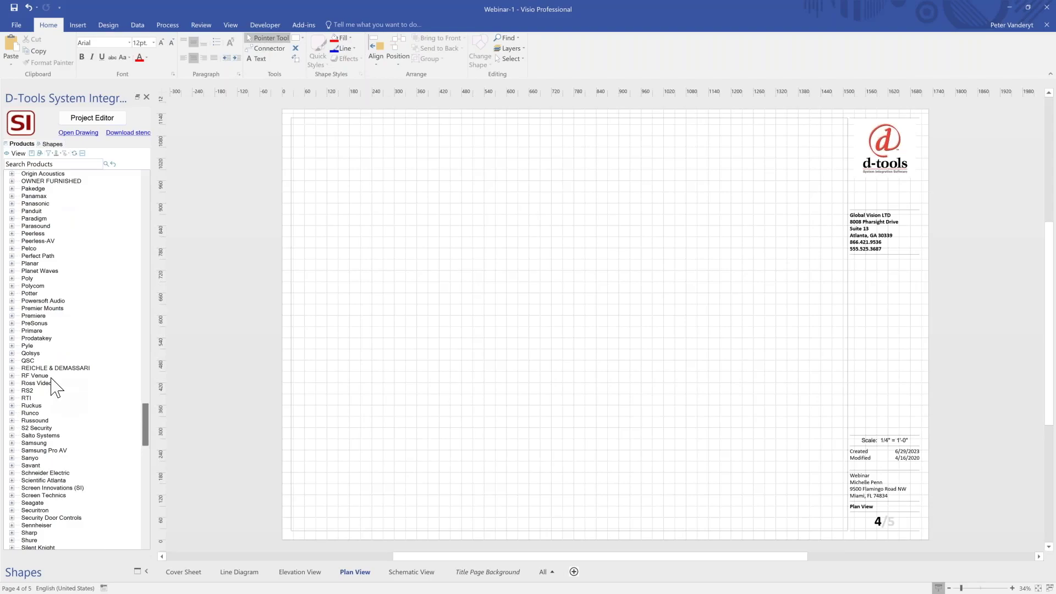
left_click(12, 361)
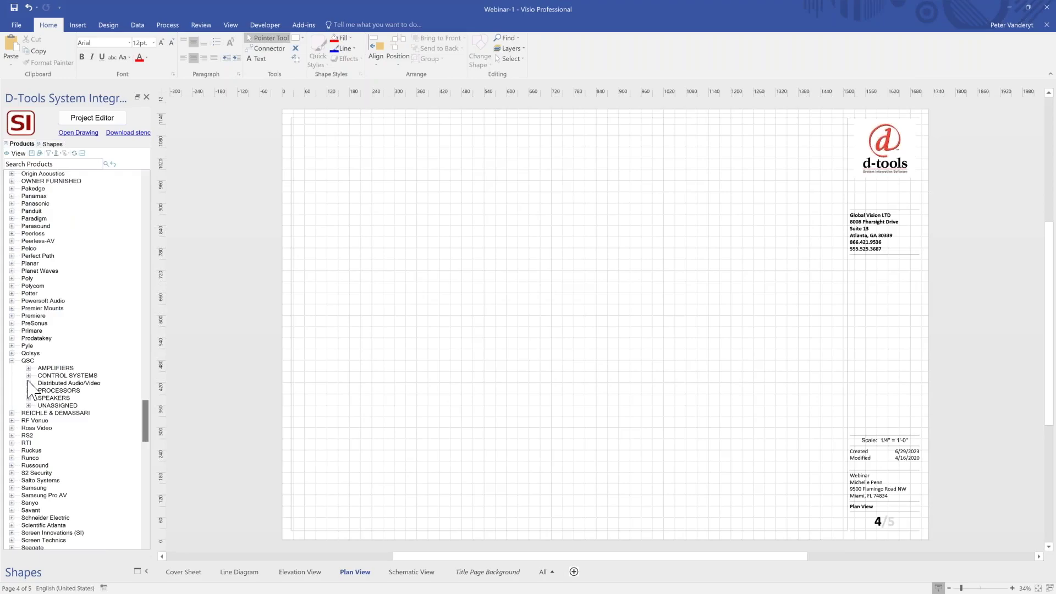
left_click(28, 384)
left_click(71, 391)
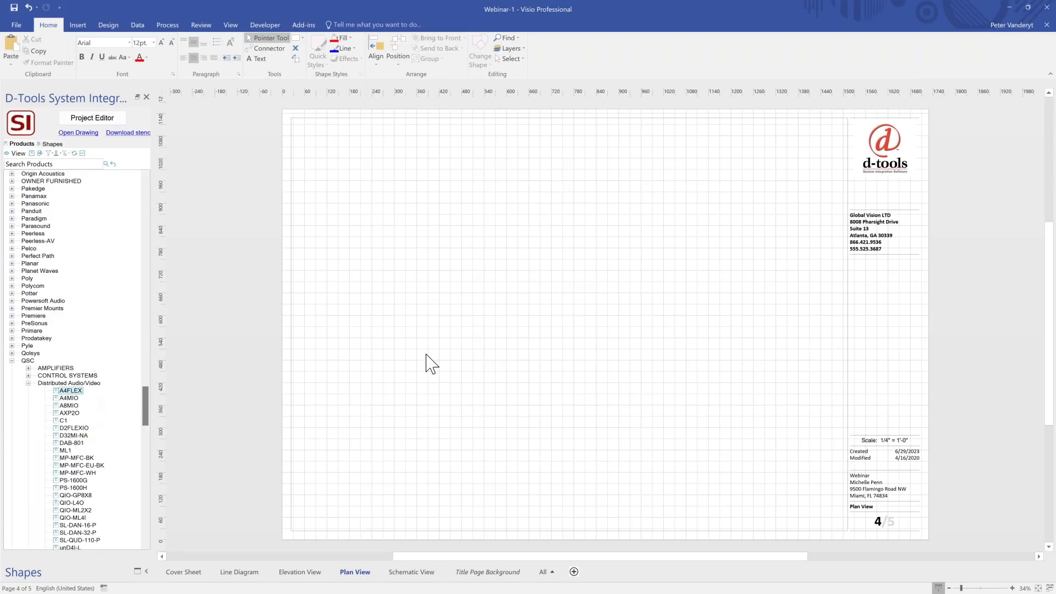
Examine the shape library's J-STD-710 Audio/Video, SIA 3.0 Access Control and NECA symbol groups.
left_click(52, 144)
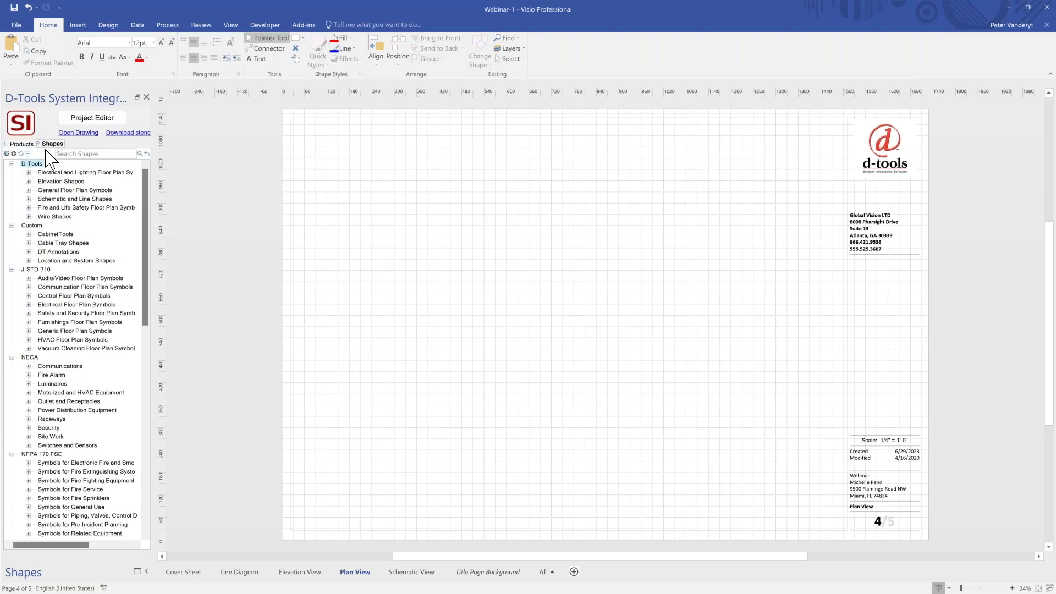
left_click(27, 154)
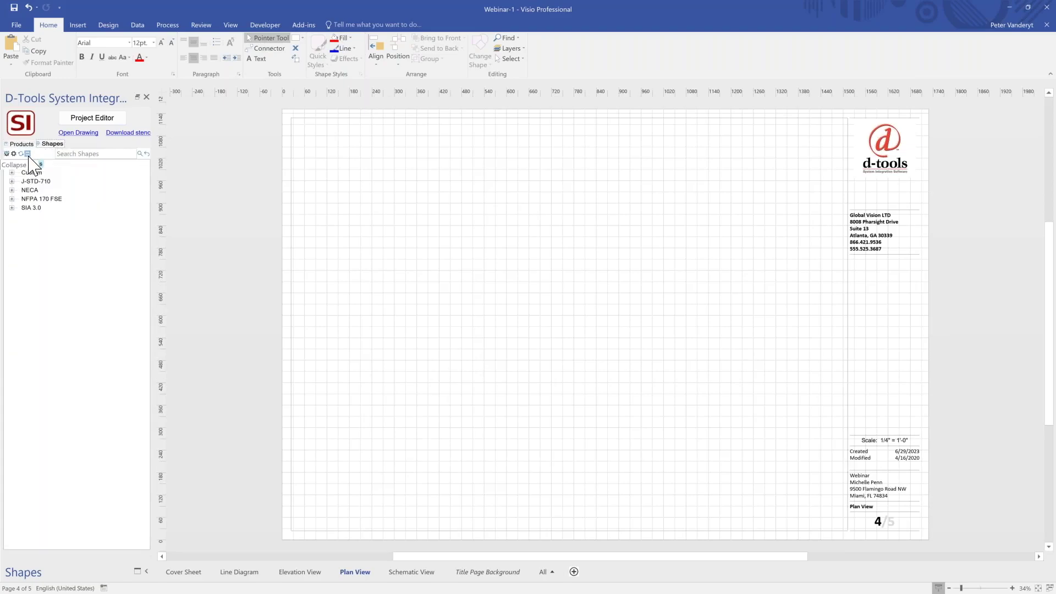
left_click(12, 181)
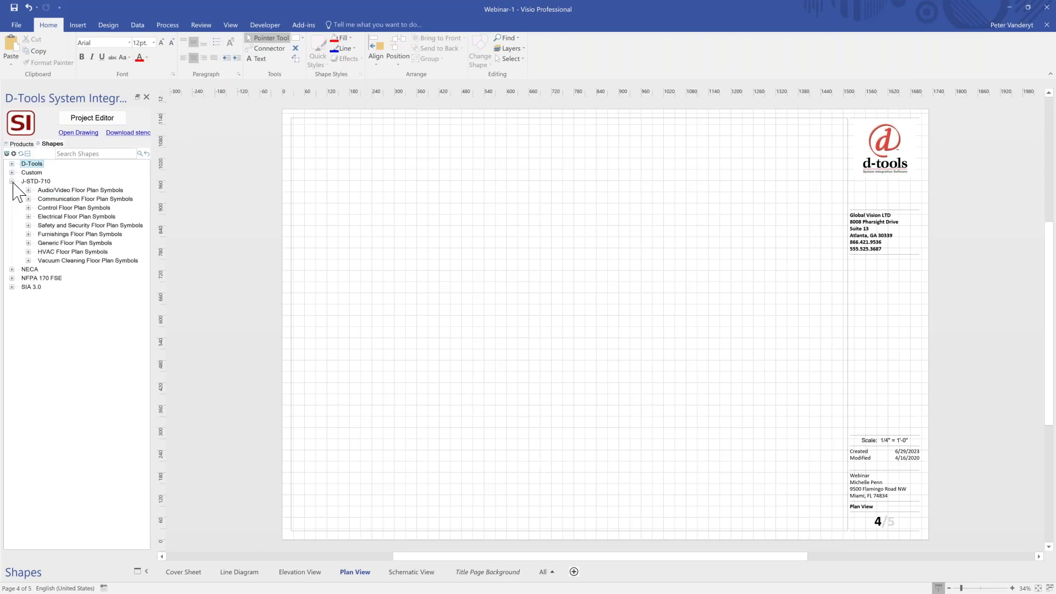
left_click(28, 191)
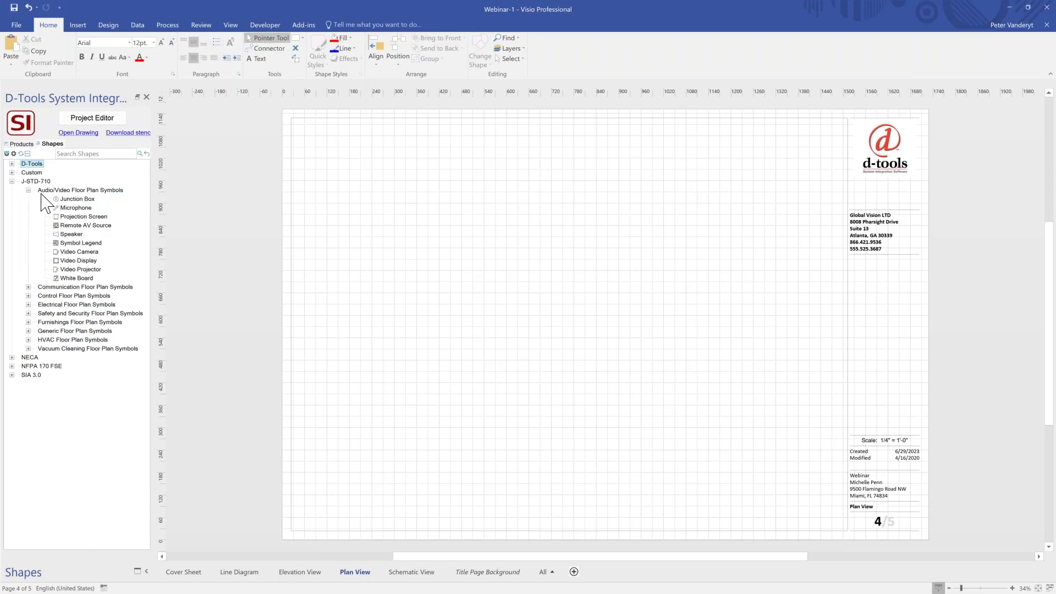
left_click(12, 375)
left_click(28, 384)
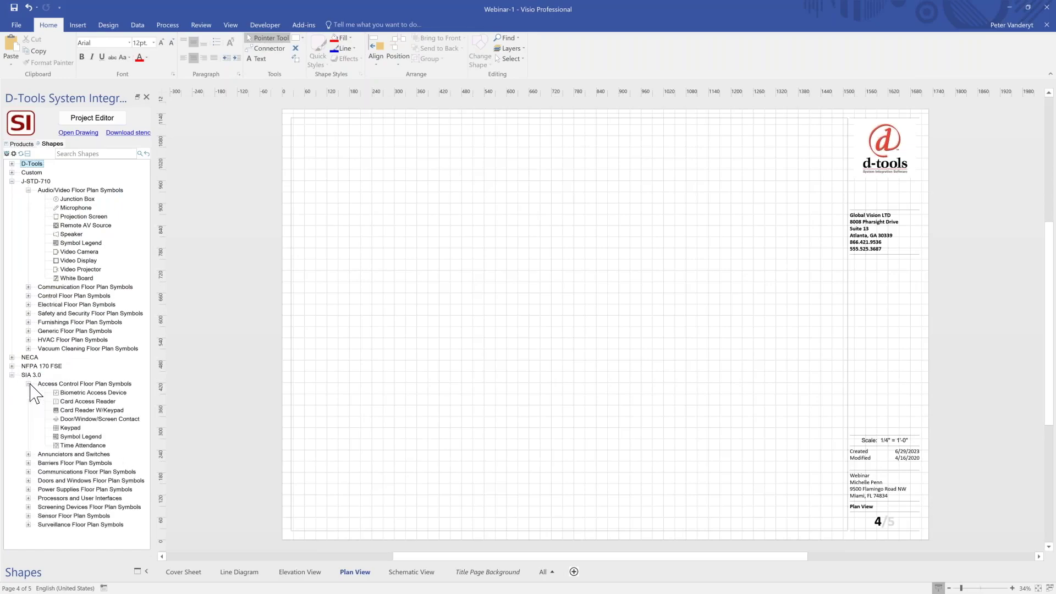
left_click(12, 357)
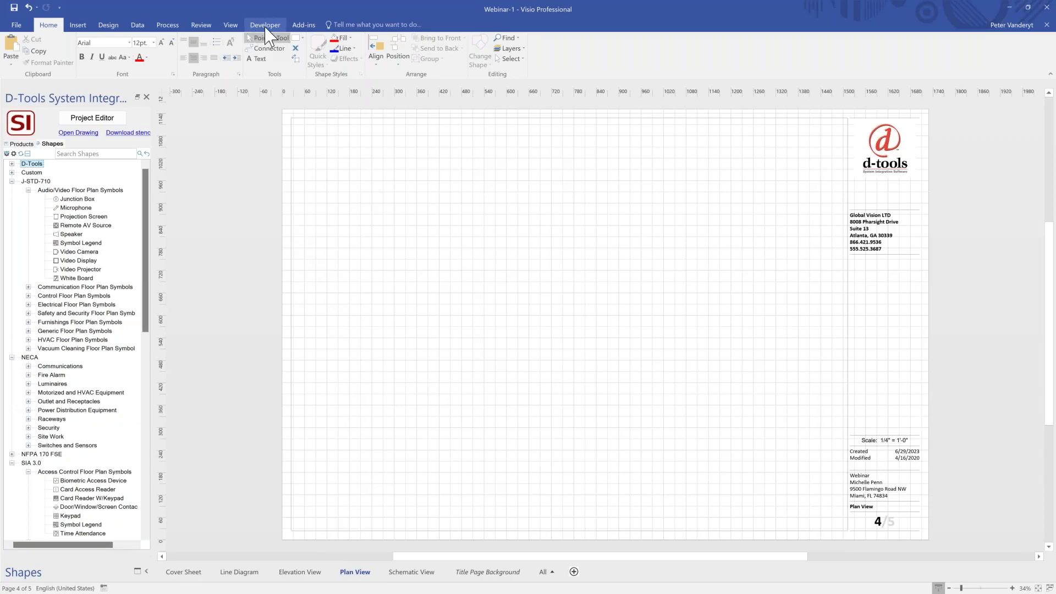
Insert the Church Floor Plan PDF as a locked plan background at 1/4"=1'0" scale on the Visio drawing page size.
left_click(304, 25)
left_click(38, 39)
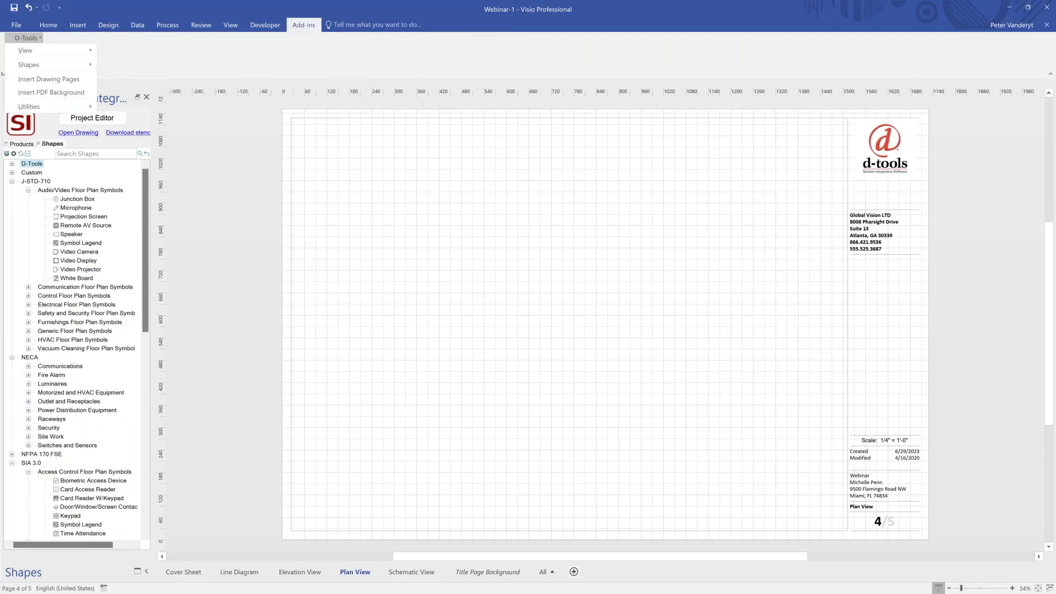
left_click(41, 93)
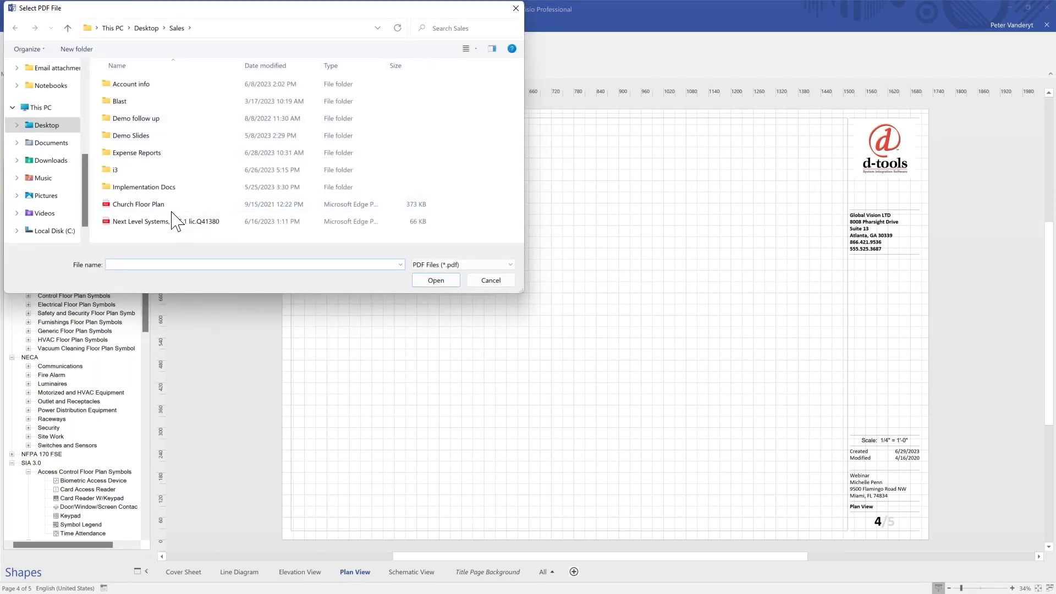
left_click(156, 205)
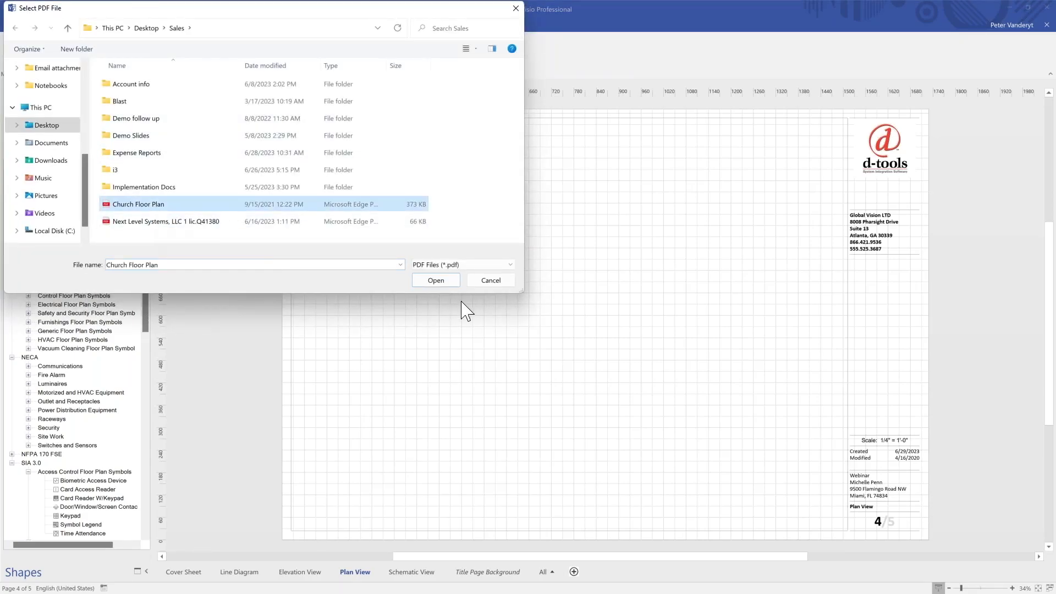
left_click(435, 281)
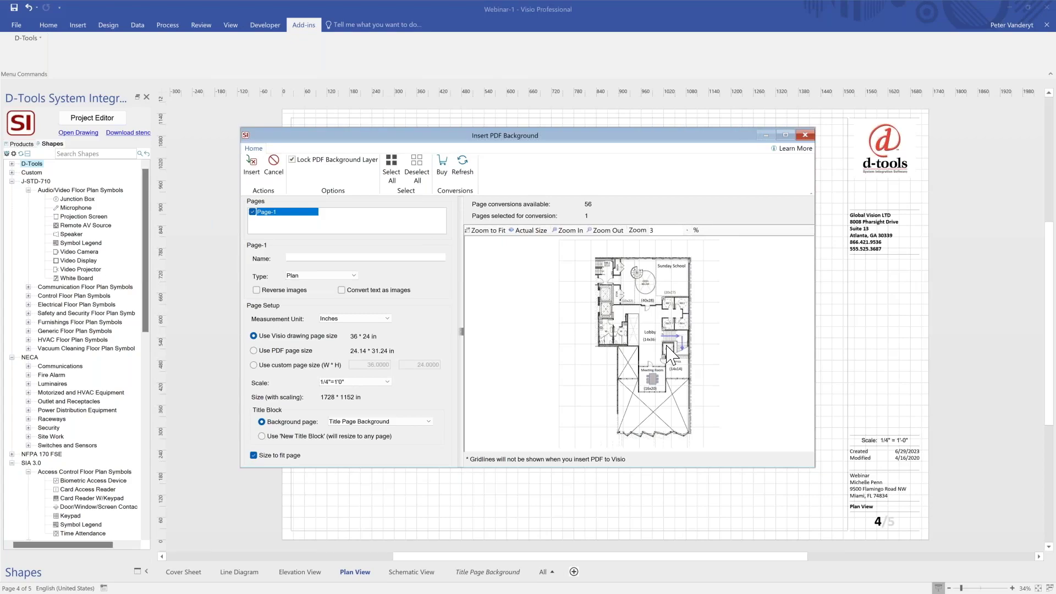
left_click(251, 165)
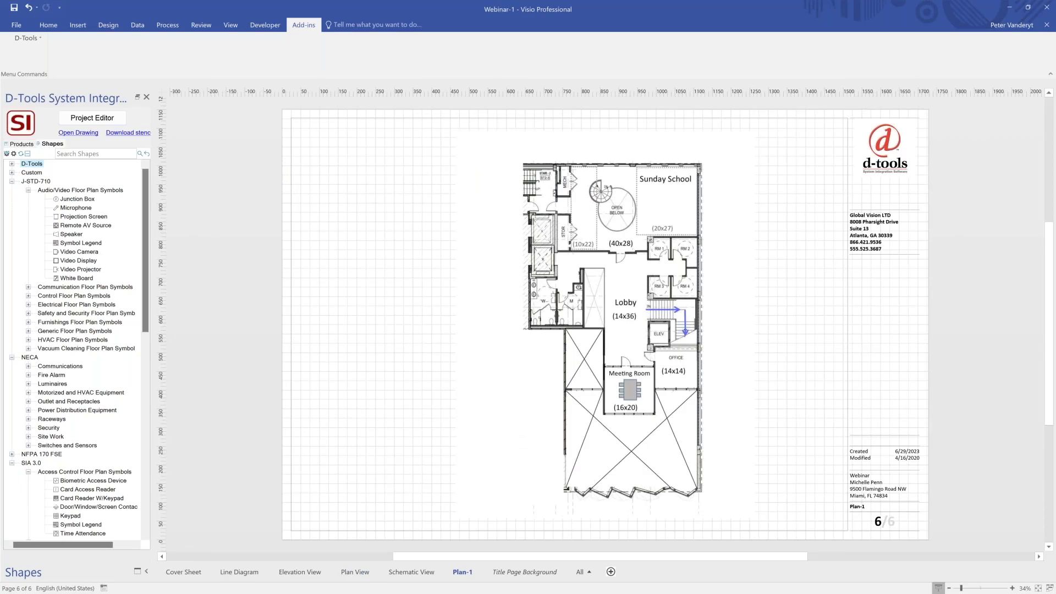
Arrange the Visio drawing side by side with the Project Editor, giving the drawing the wider share of the screen.
key("super+Right")
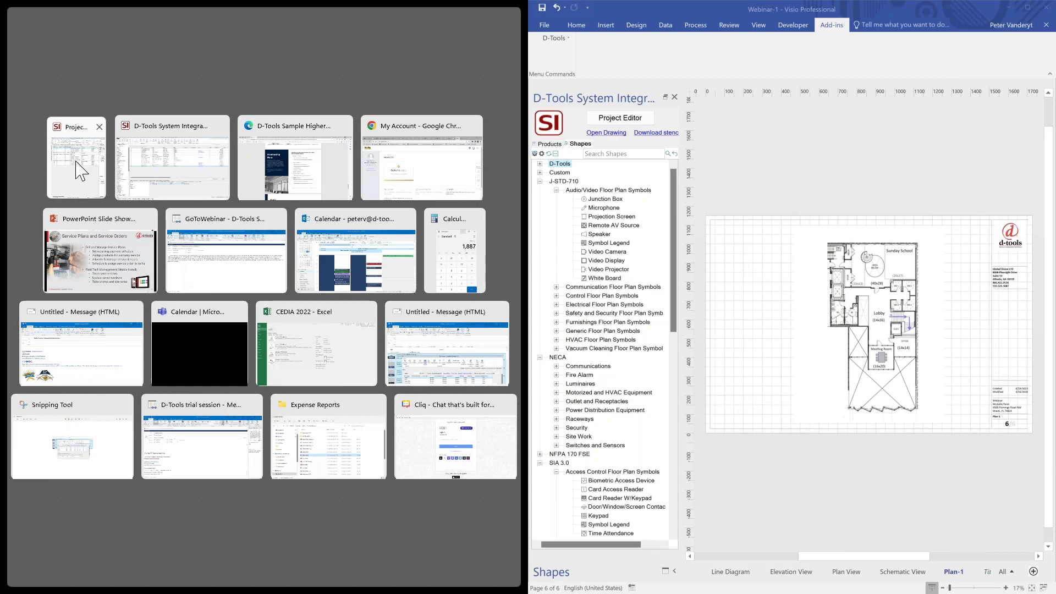
left_click(82, 165)
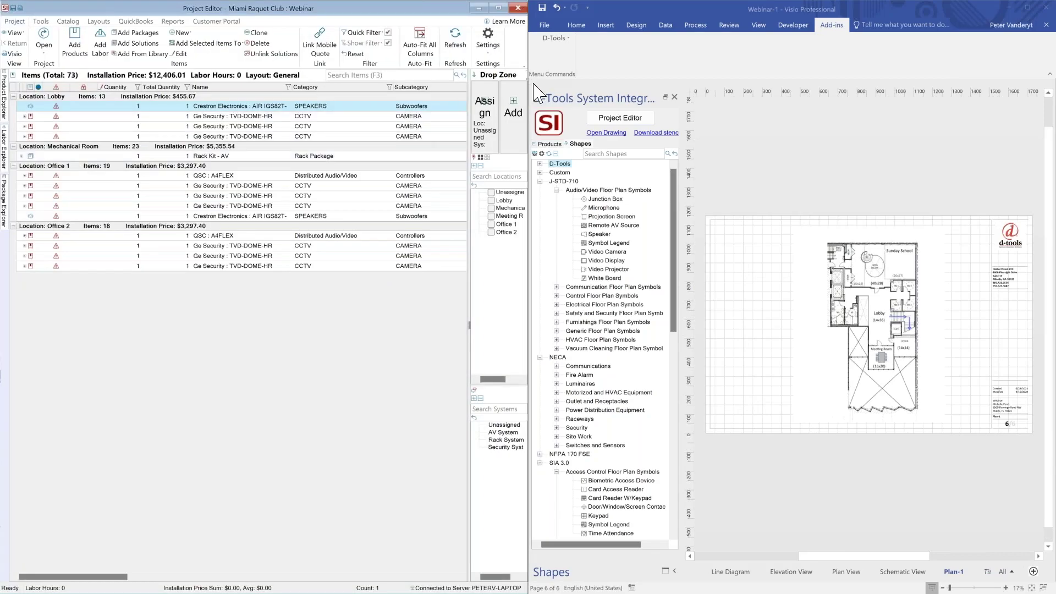
mouse_move(528, 99)
left_click_drag(528, 83, 396, 83)
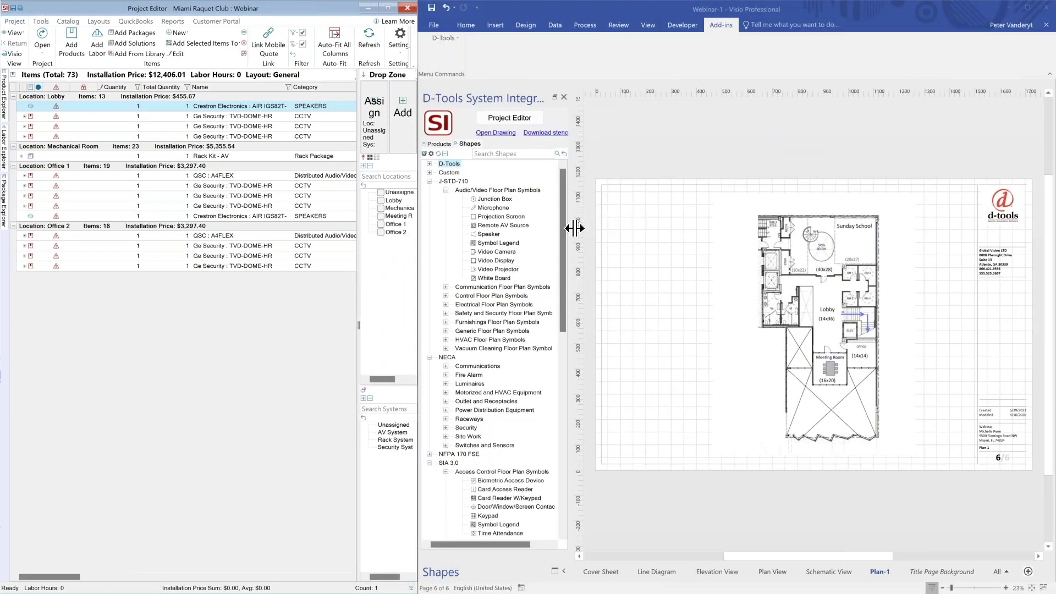
left_click_drag(574, 240, 558, 240)
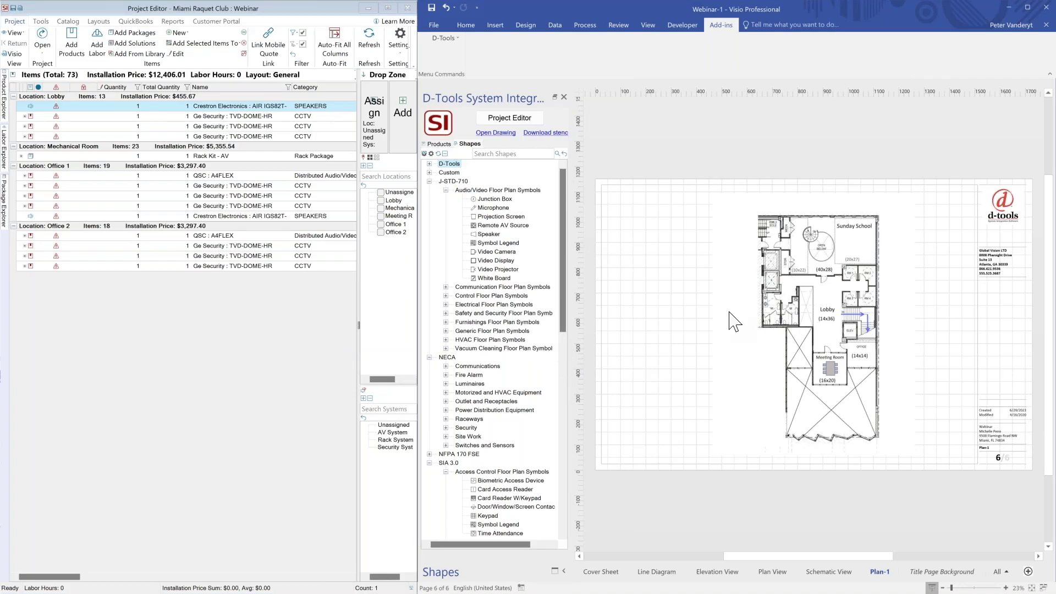
Expand the first Lobby Ge Security TVD-DOME-HR item's accessories and place the camera in the floor plan's Lobby.
scroll(821, 300, "up", 4, "ctrl")
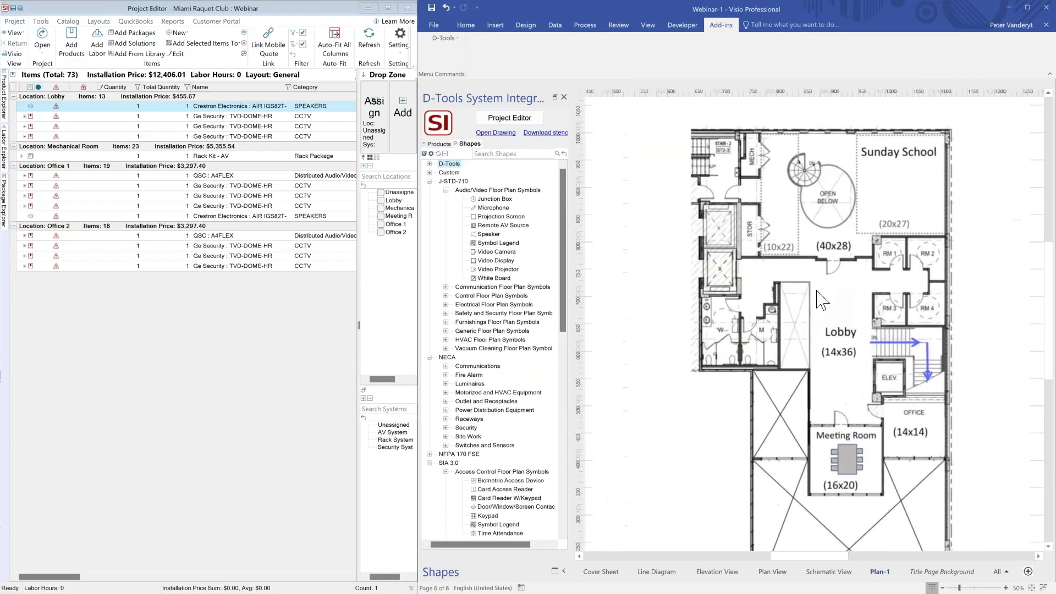
scroll(787, 289, "up", 3, "ctrl")
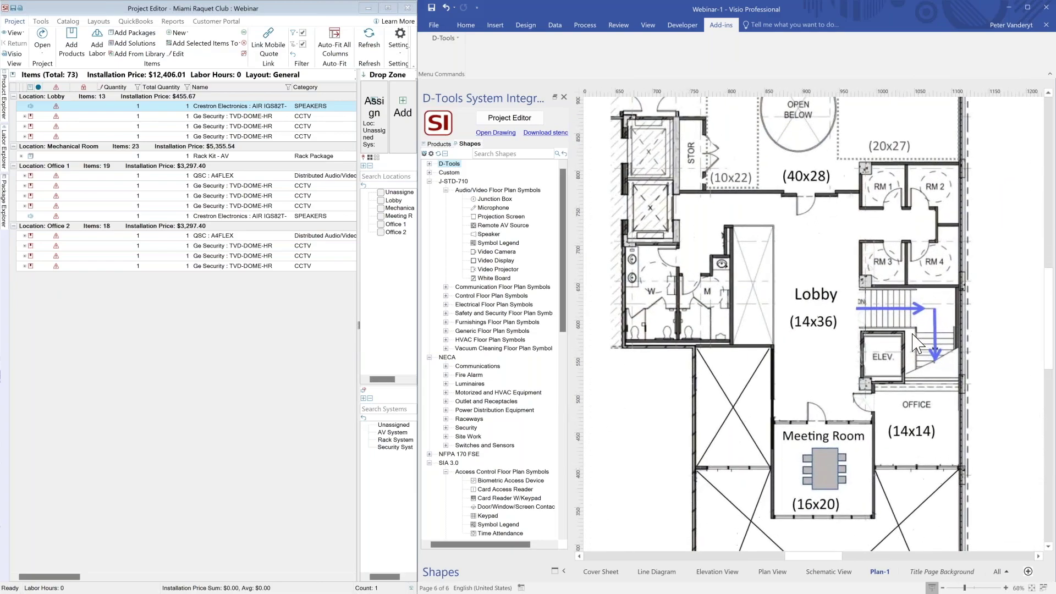
scroll(787, 291, "up", 2, "ctrl")
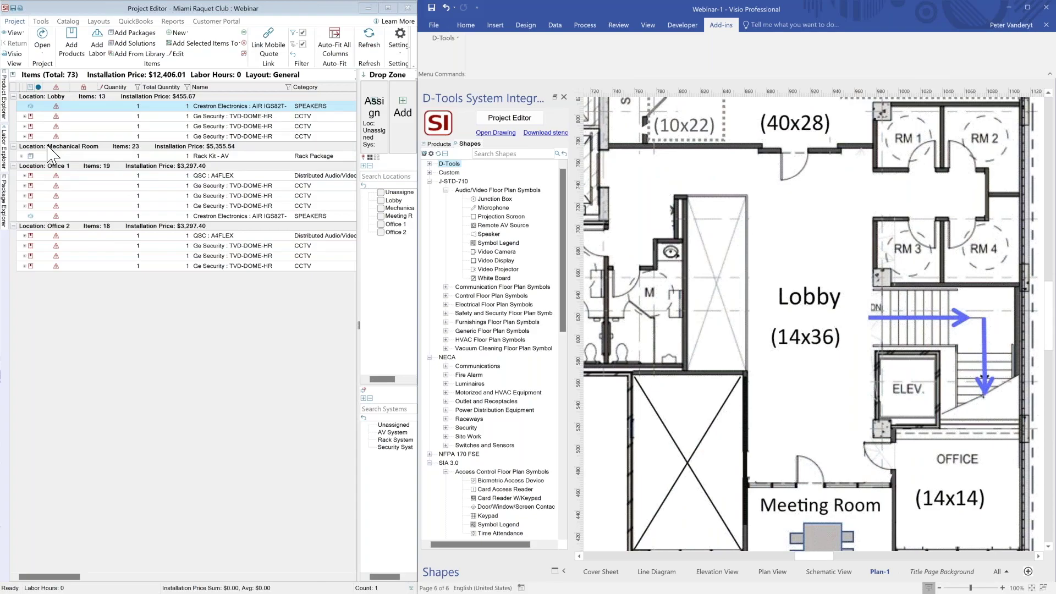
left_click(24, 117)
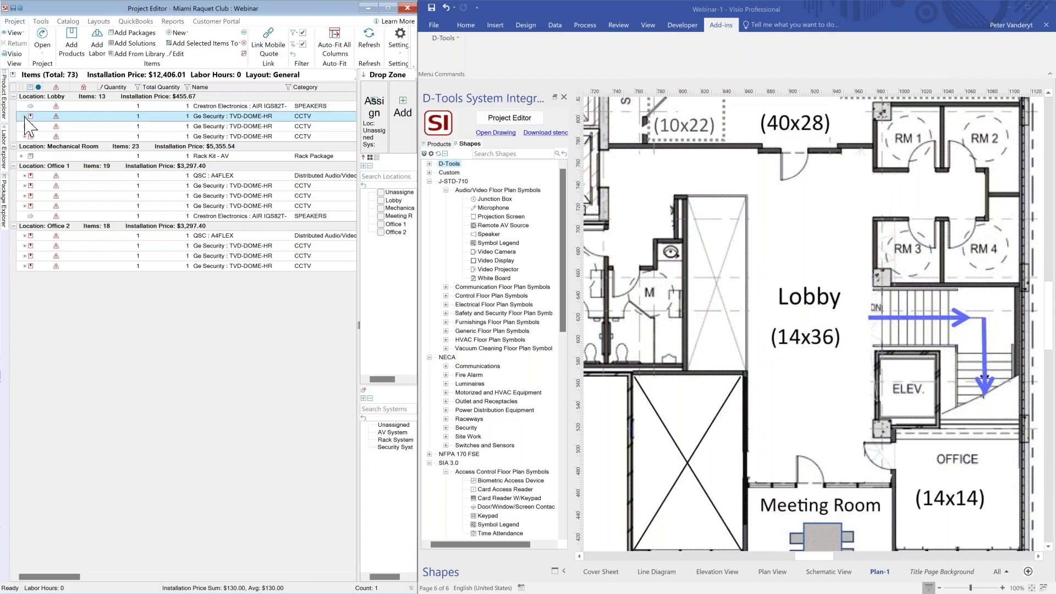
left_click(25, 117)
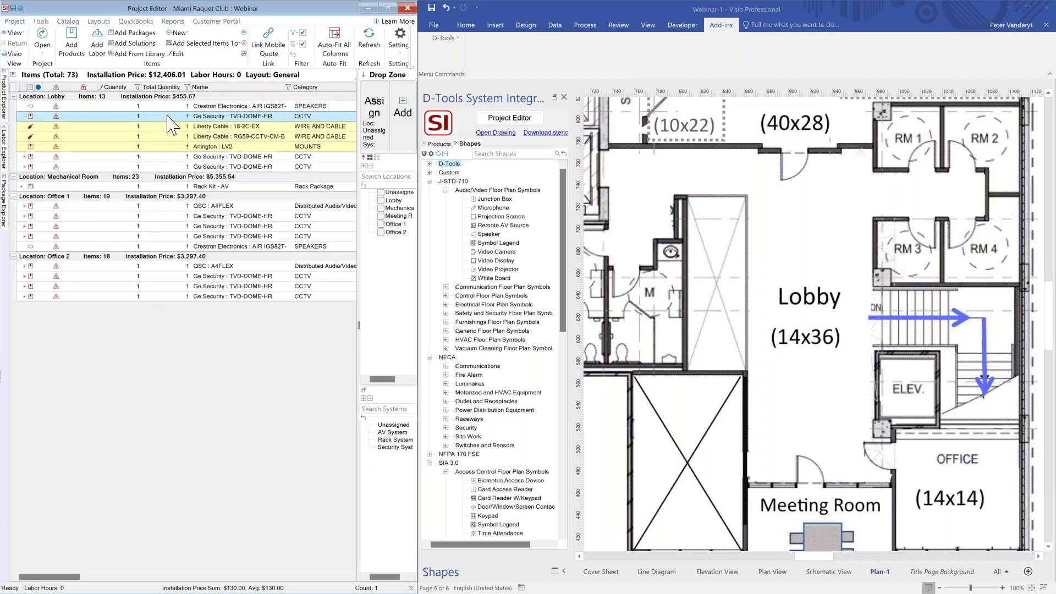
left_click_drag(172, 124, 847, 190)
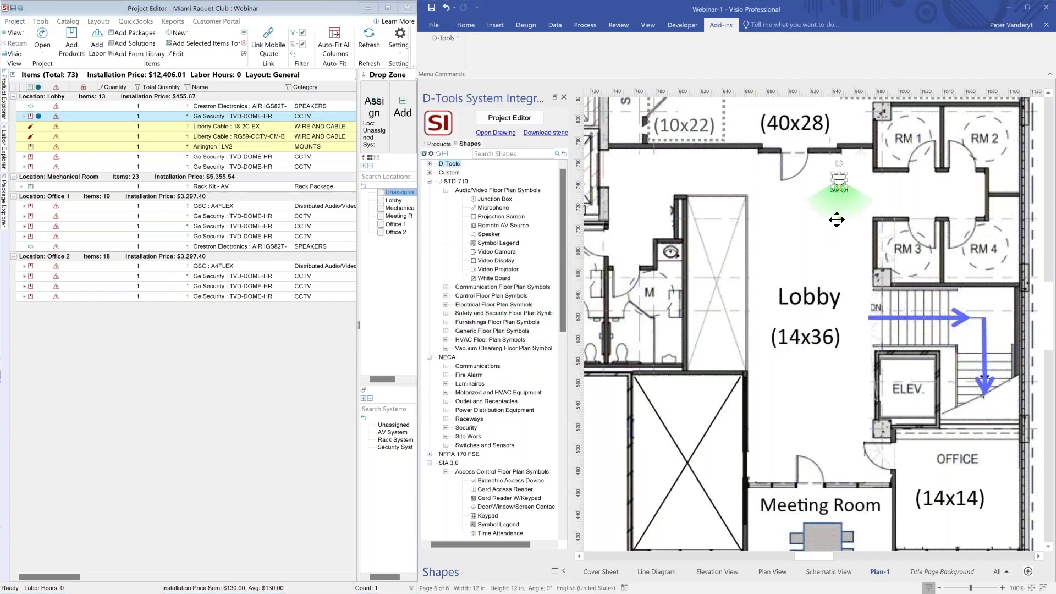
Move the camera to the Lobby's upper wall beside the door, then enlarge its coverage area and aim it diagonally down-left into the room.
scroll(833, 206, "up", 3)
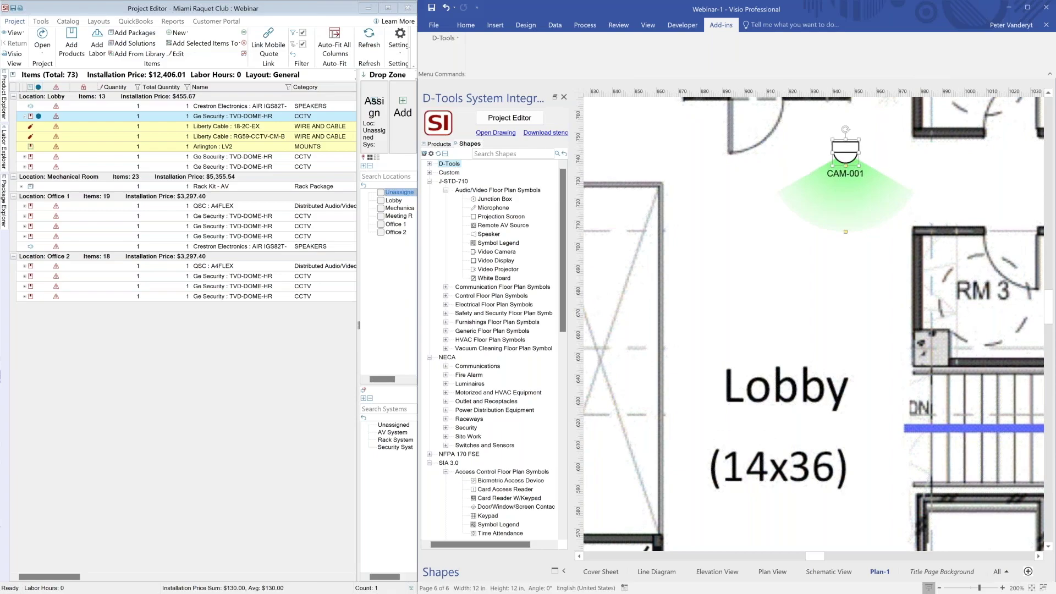
left_click_drag(850, 163, 866, 122)
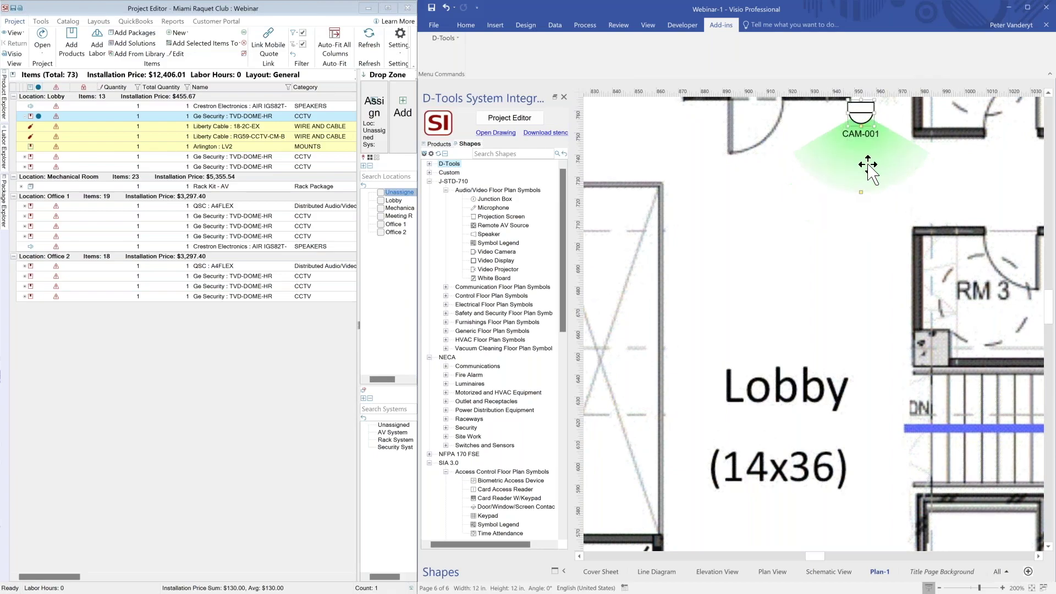
left_click_drag(860, 191, 809, 238)
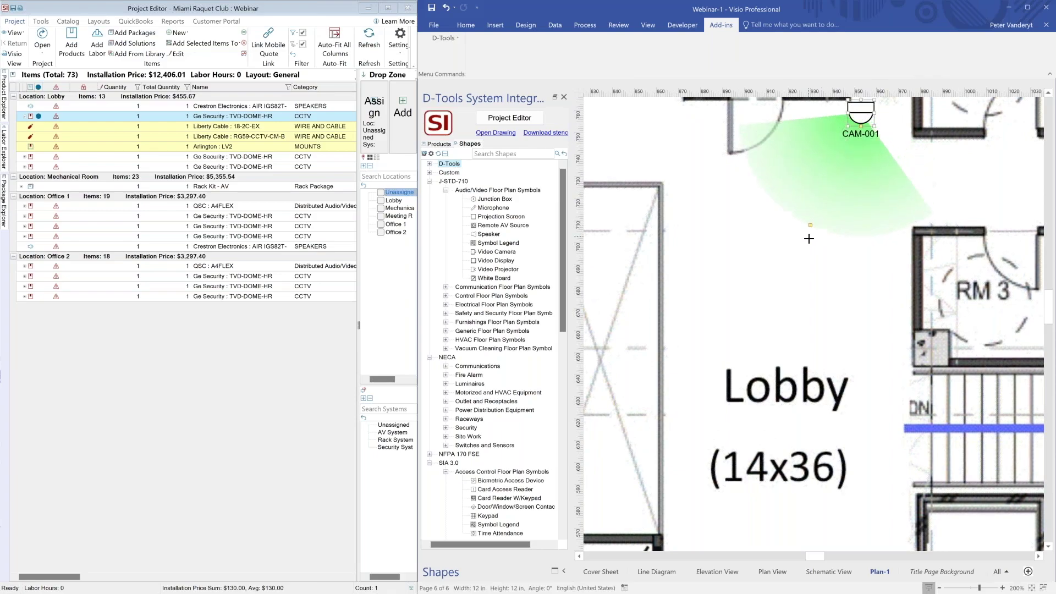
scroll(930, 270, "up", 1)
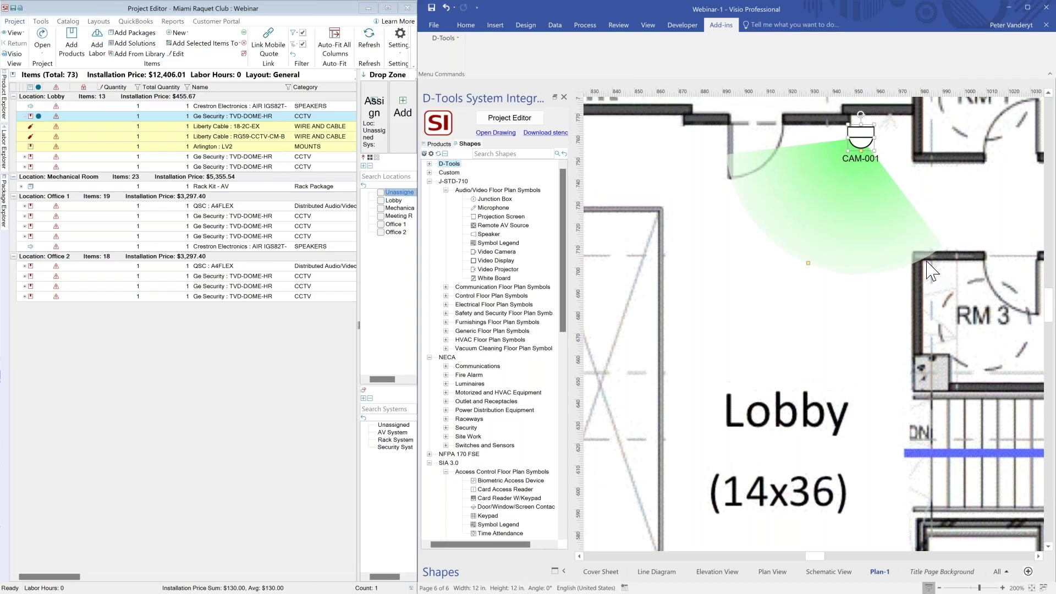
Set the Lobby camera's coverage color to Yellow and move the camera right along the upper wall toward the room's corner.
right_click(865, 144)
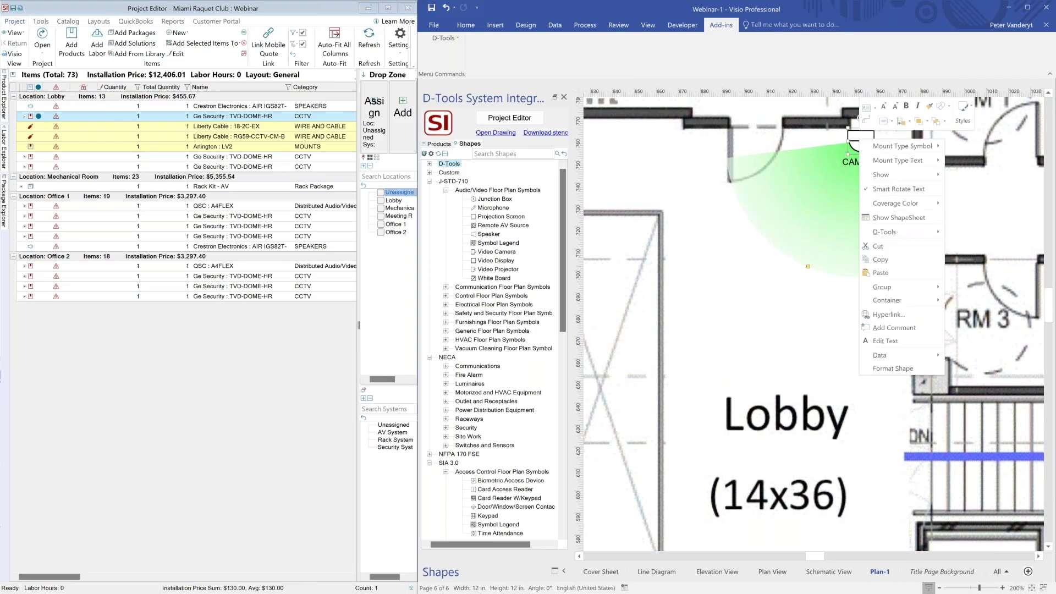
mouse_move(898, 208)
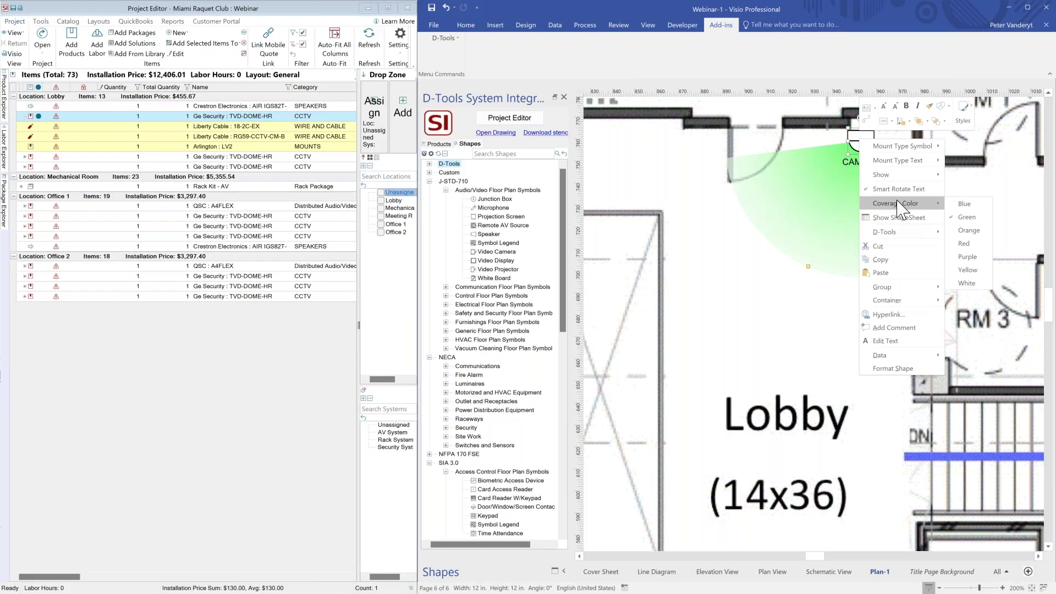
left_click(968, 269)
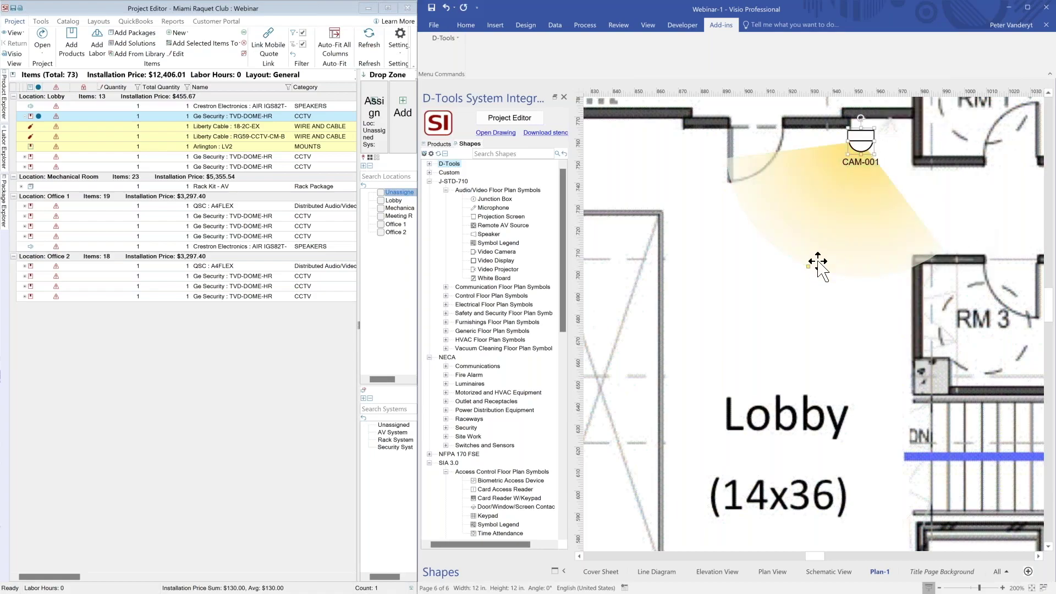
left_click(988, 199)
left_click_drag(861, 140, 888, 132)
left_click(836, 328)
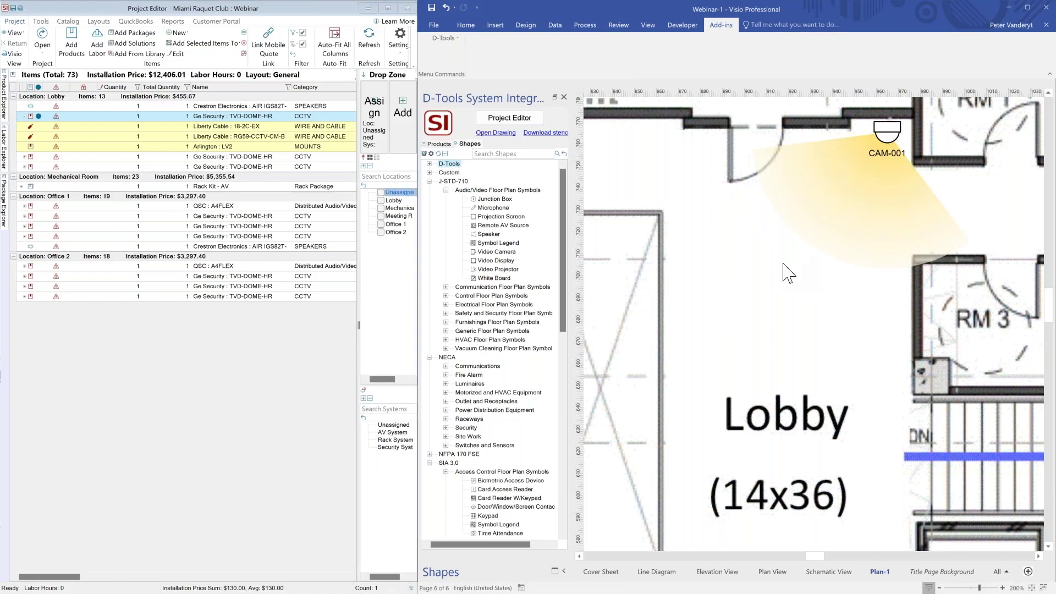
Set the assignment for new items to the Lobby location and AV System, and search the product catalog for jbl.
left_click(382, 201)
left_click(393, 433)
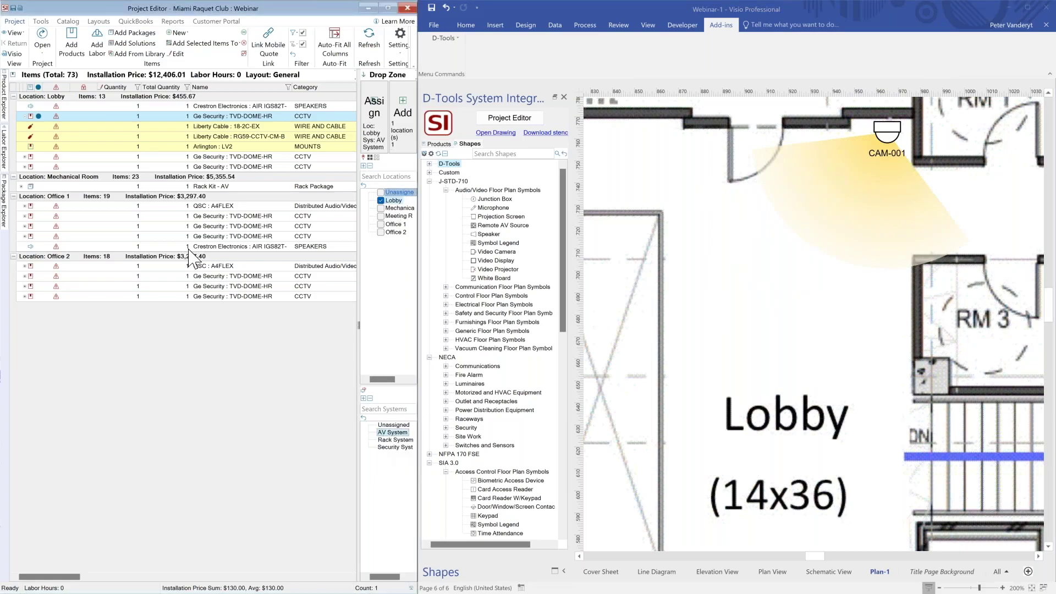
left_click(374, 101)
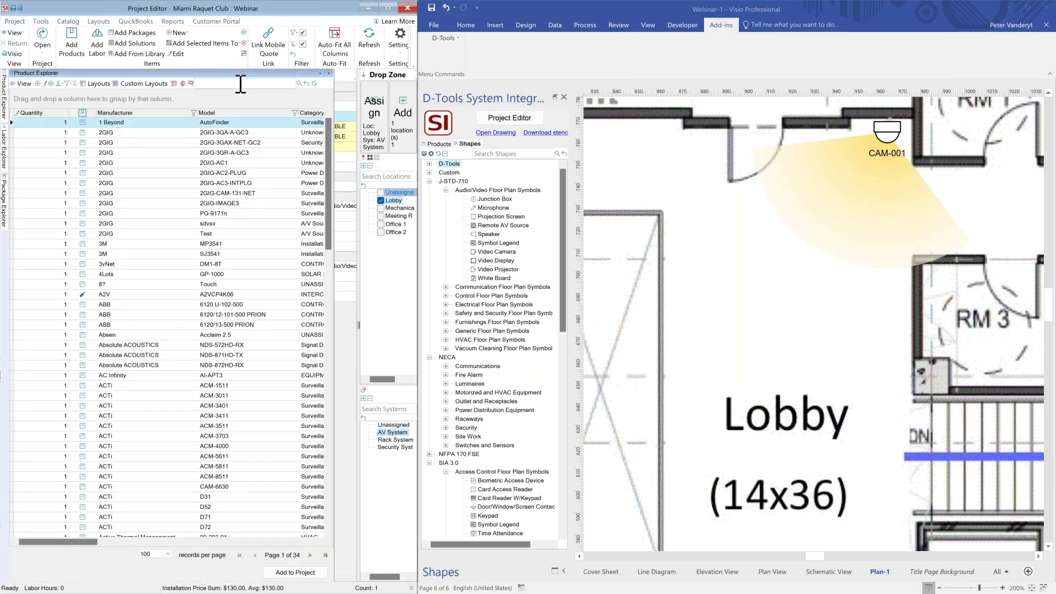
type("jbl")
key("Return")
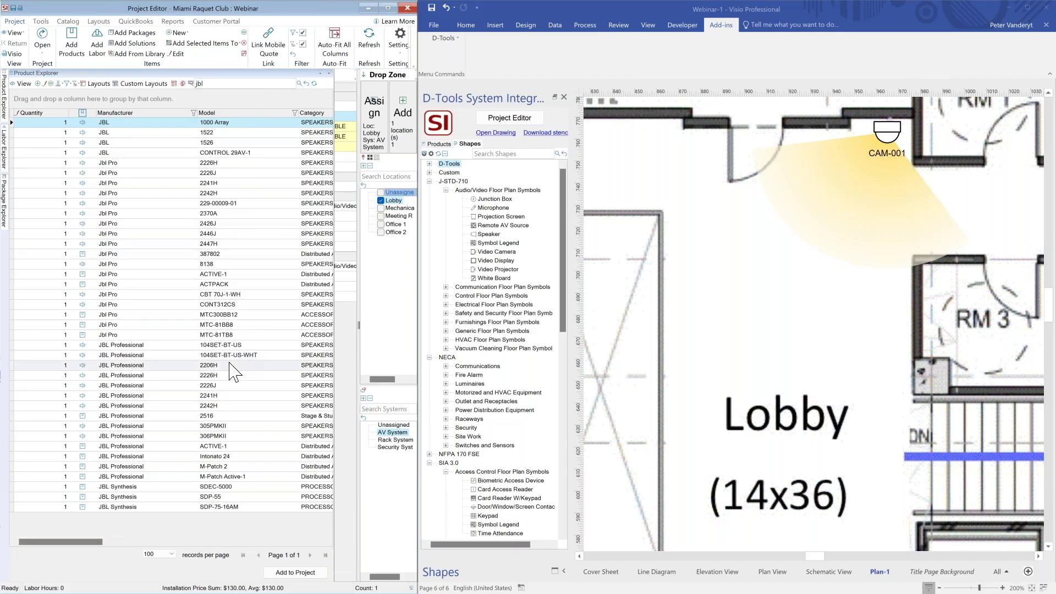
Place the Jbl Pro 8138 ceiling speaker from the product results in the floor plan's Lobby.
left_click(207, 266)
left_click_drag(207, 266, 769, 269)
left_click_drag(737, 271, 717, 324)
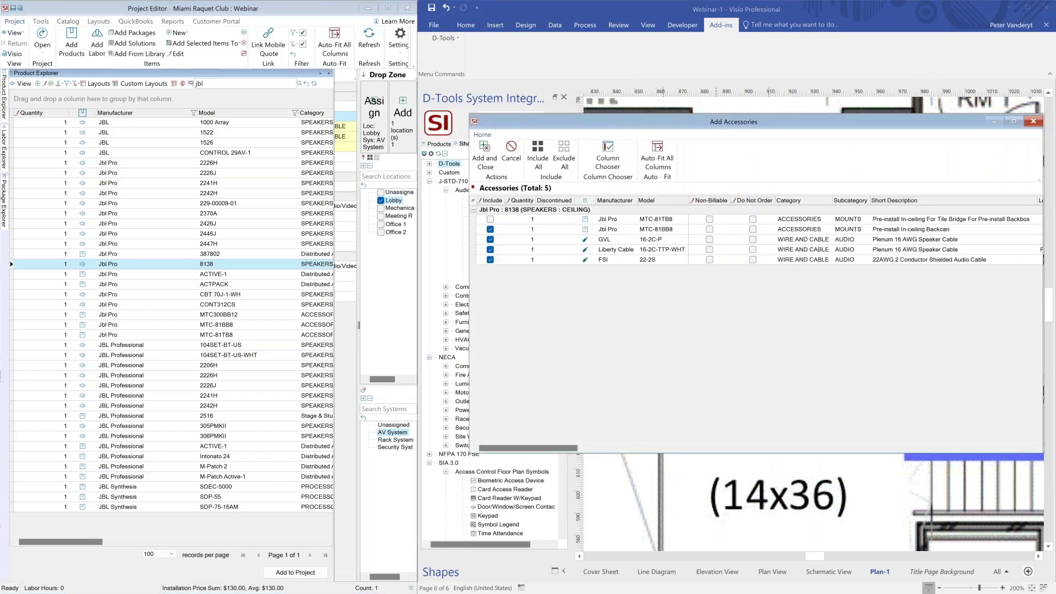
Add the speaker with only the MTC-81TB8 and FSI 22-2S accessories included, and complete the head end and bulk wire assignment.
left_click(490, 219)
left_click(490, 229)
left_click(491, 249)
left_click(491, 240)
left_click(485, 154)
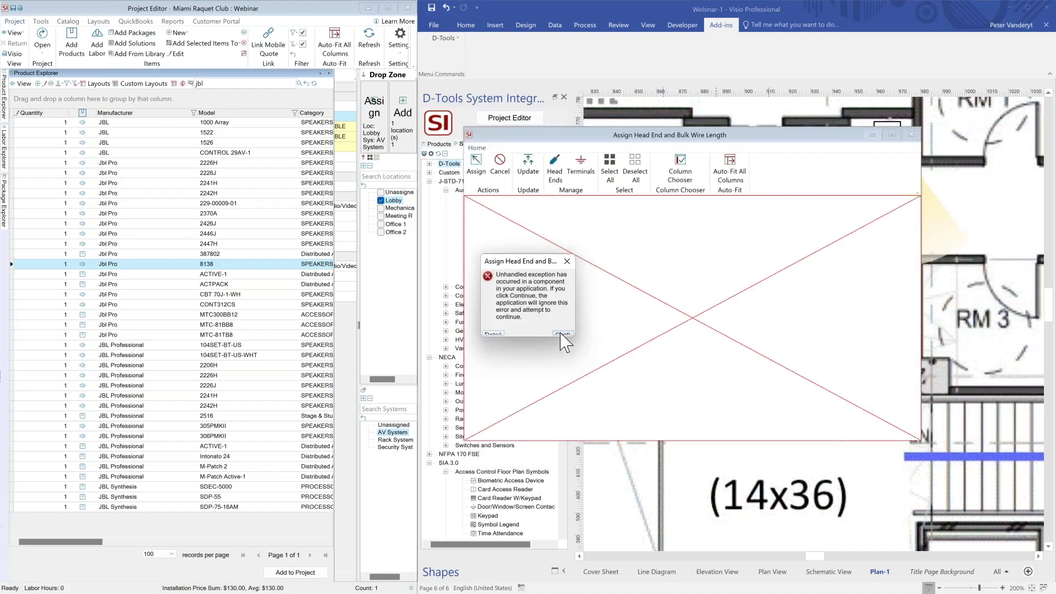
left_click(562, 334)
left_click(477, 162)
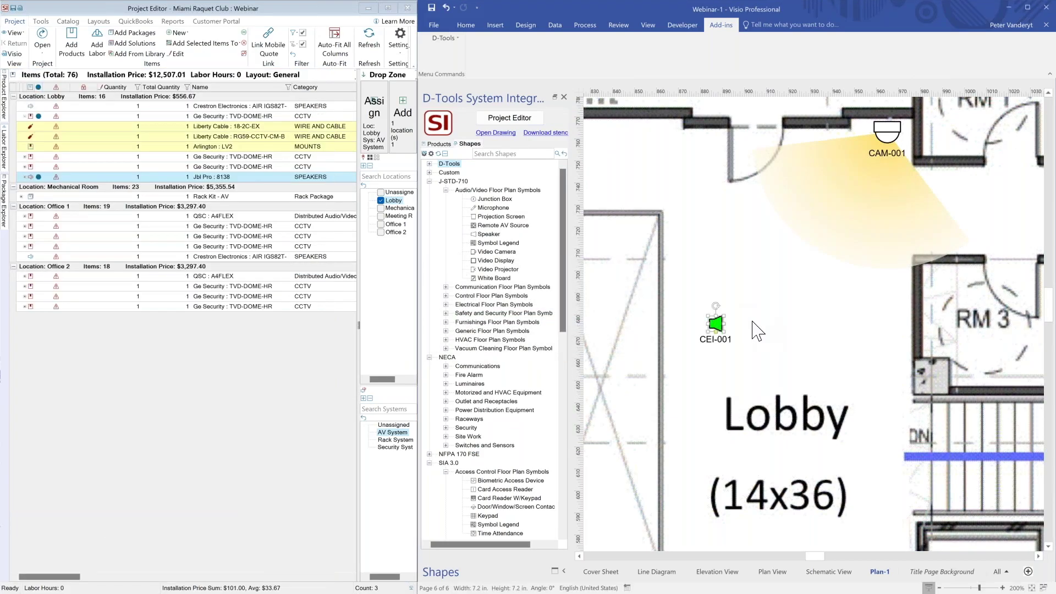
Move the ceiling speaker up beside the Lobby's left wall and expand the Jbl Pro 8138 item's accessories in the project list.
left_click_drag(719, 329, 691, 284)
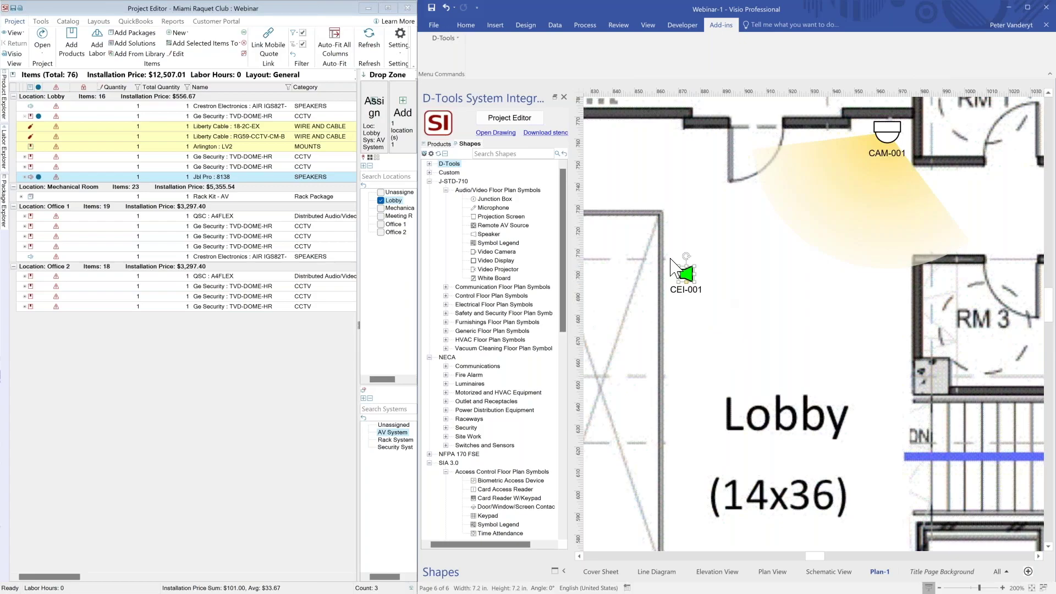
scroll(670, 259, "up", 2)
scroll(671, 259, "down", 3)
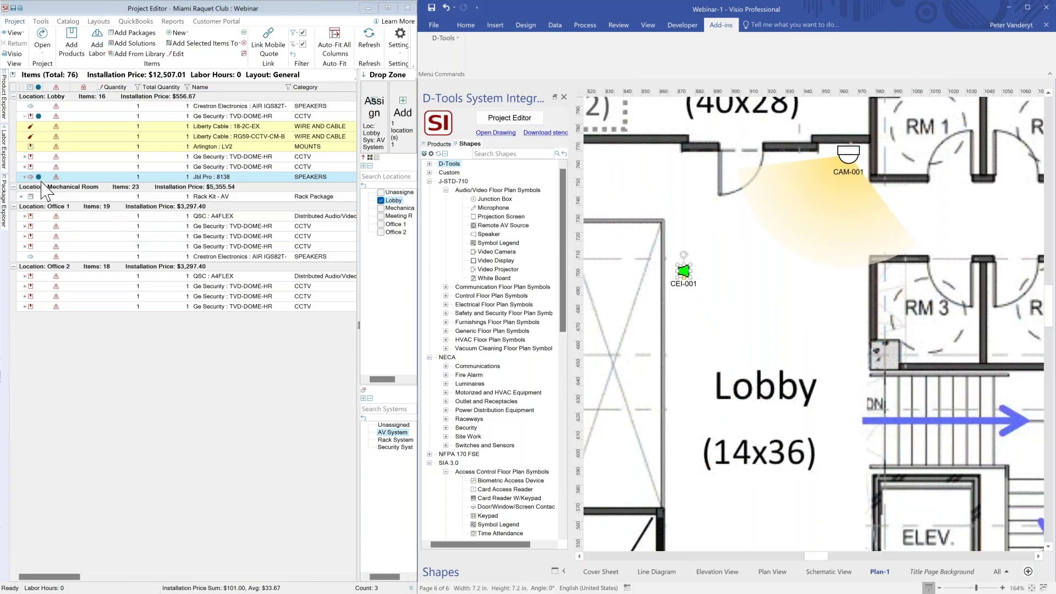
left_click(23, 177)
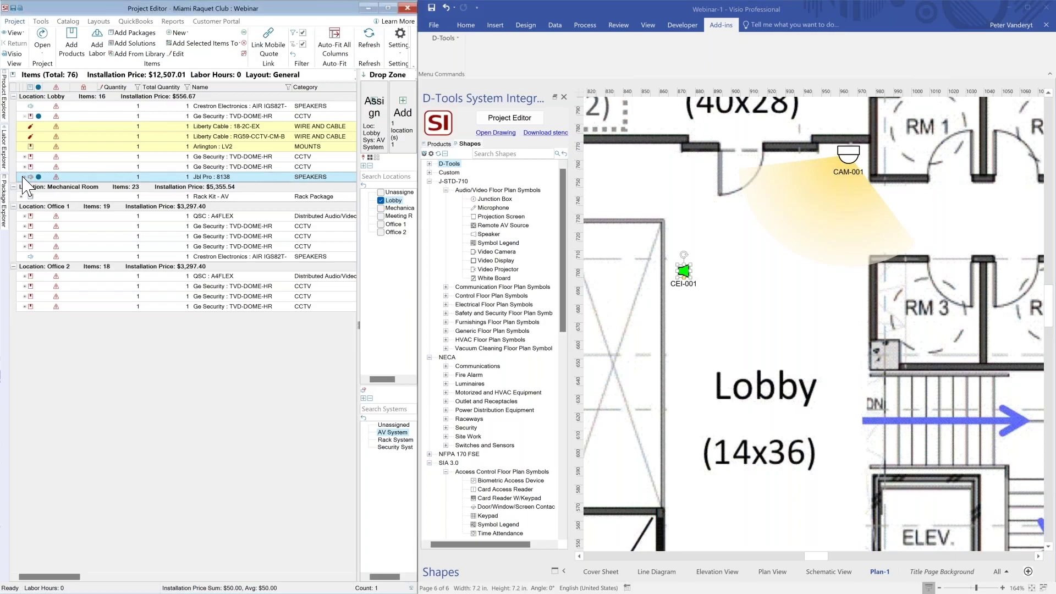
left_click(24, 177)
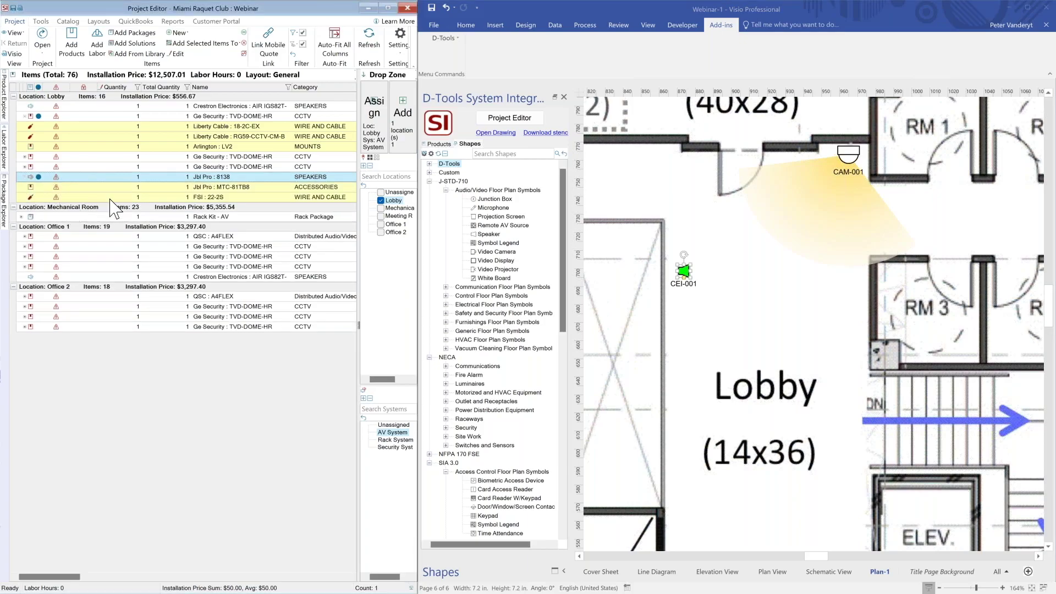
left_click_drag(56, 578, 1, 561)
Show the manufacturer and model on the Lobby speaker symbol and the location on the camera symbol.
right_click(686, 274)
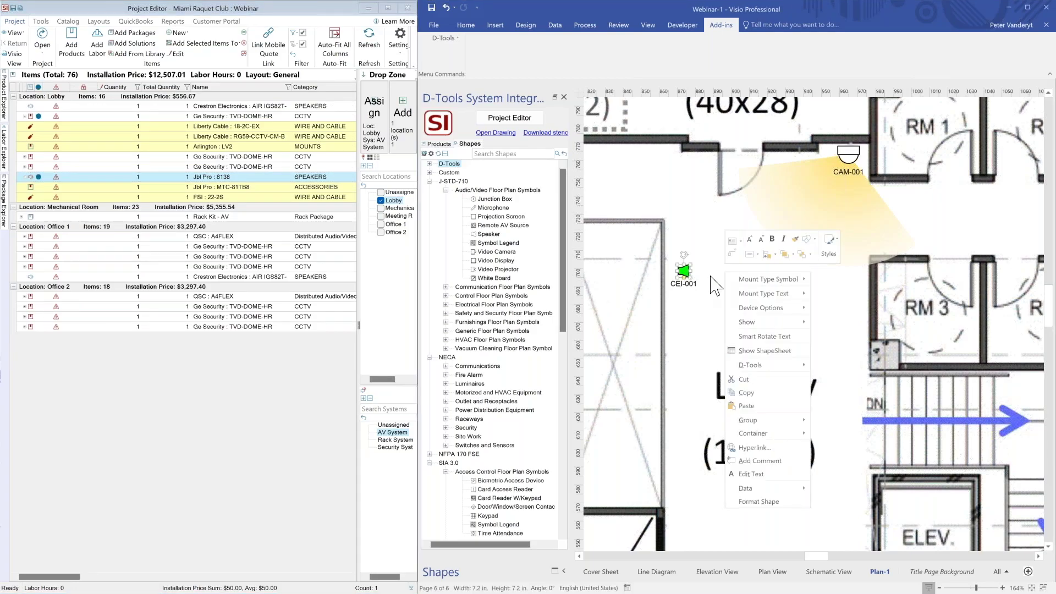
mouse_move(775, 322)
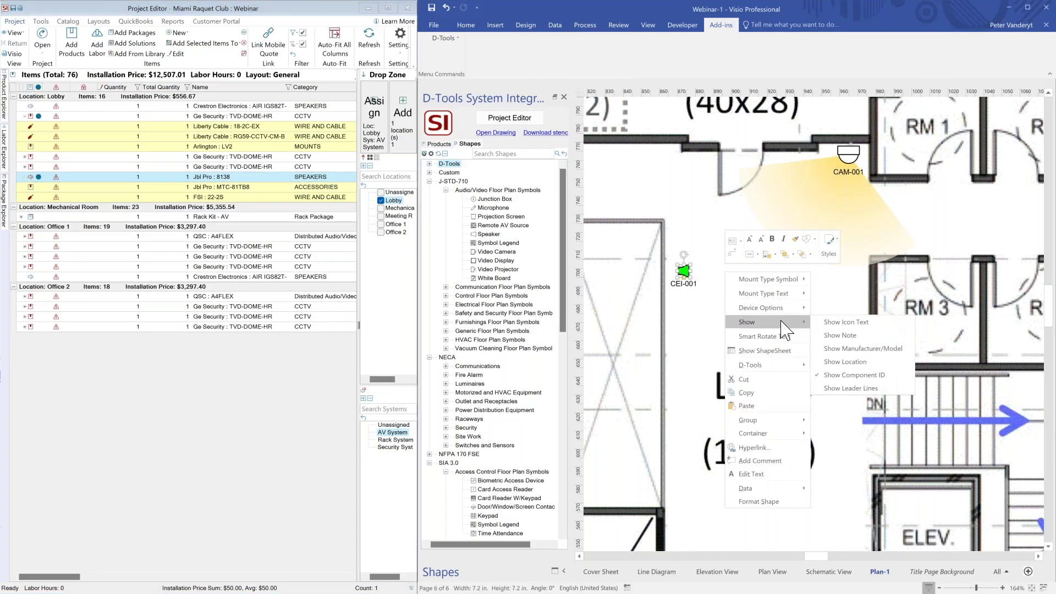
left_click(865, 346)
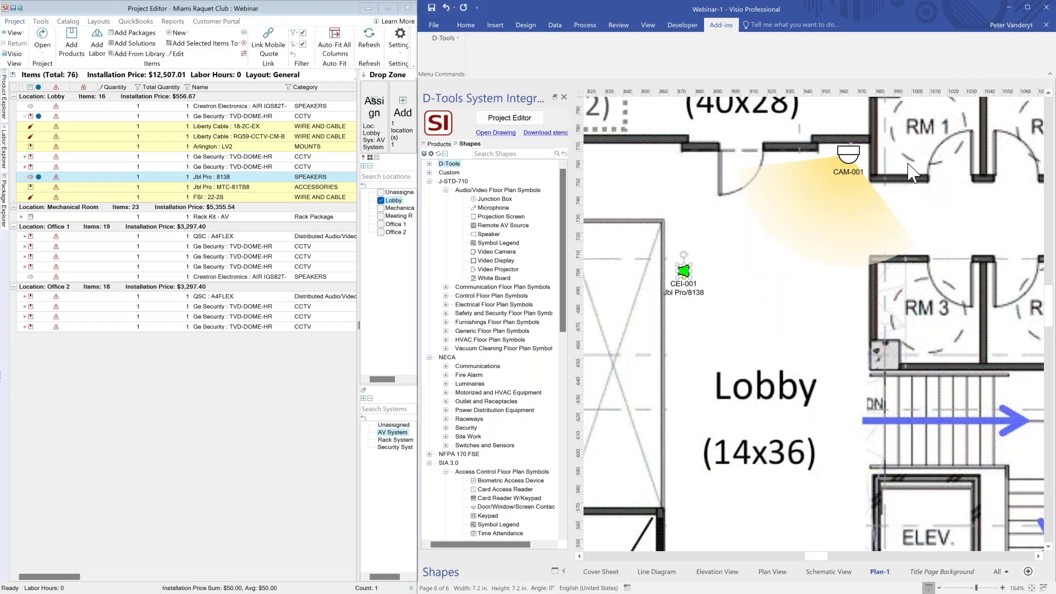
right_click(845, 154)
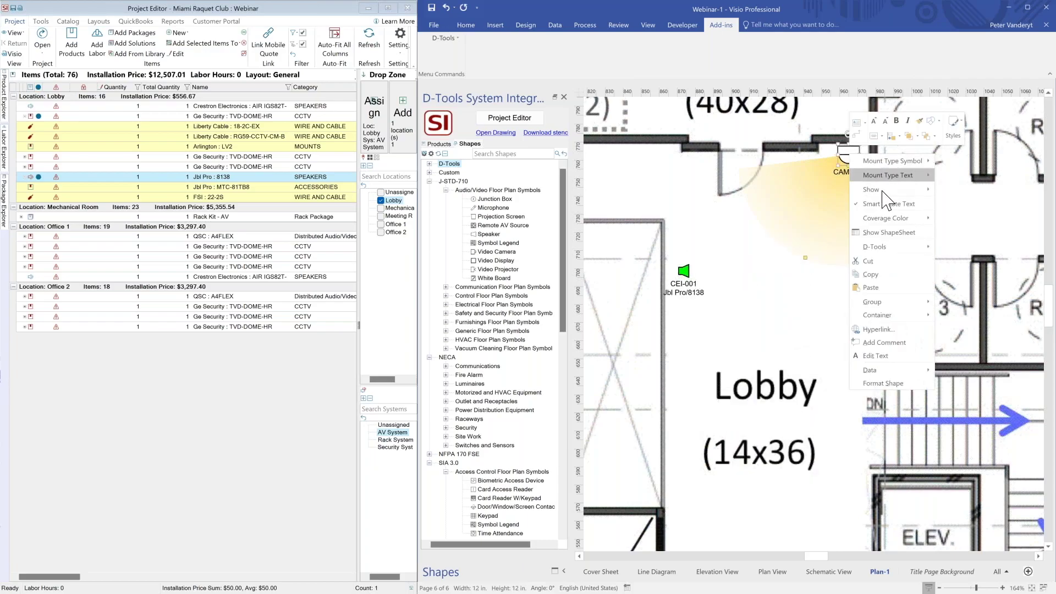
mouse_move(887, 193)
left_click(985, 225)
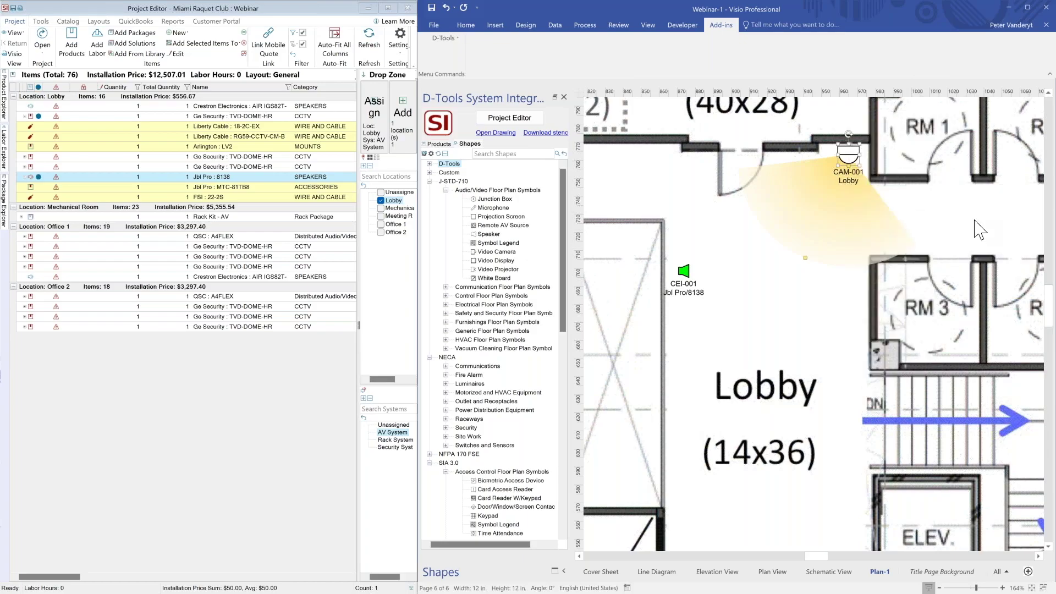
left_click(813, 319)
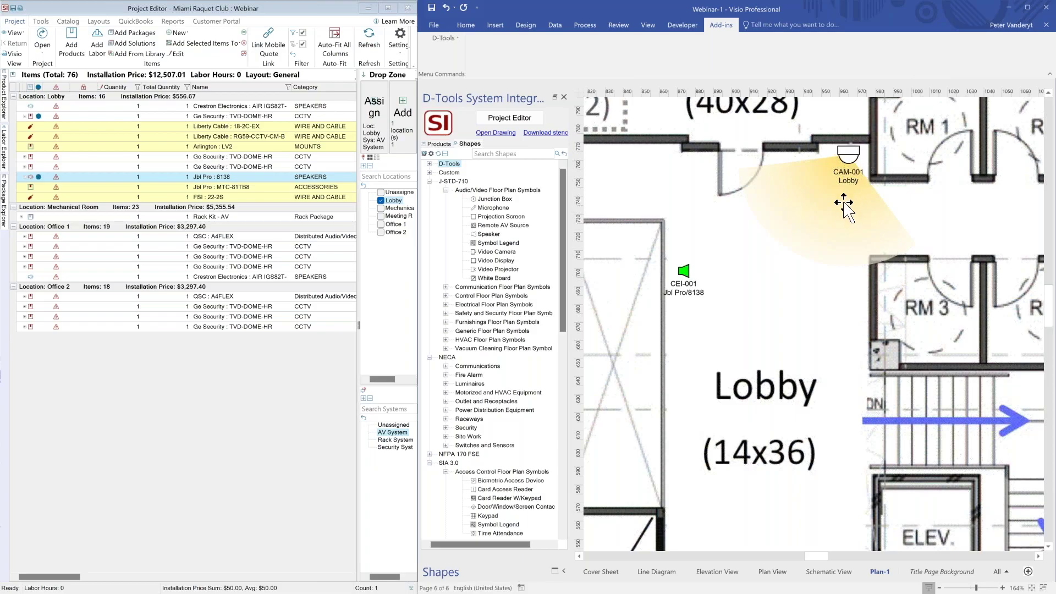
Place the Lobby's Crestron Electronics AIR speaker and, to its right, the first Ge Security TVD-DOME-HR camera on the Line Diagram page.
left_click(667, 572)
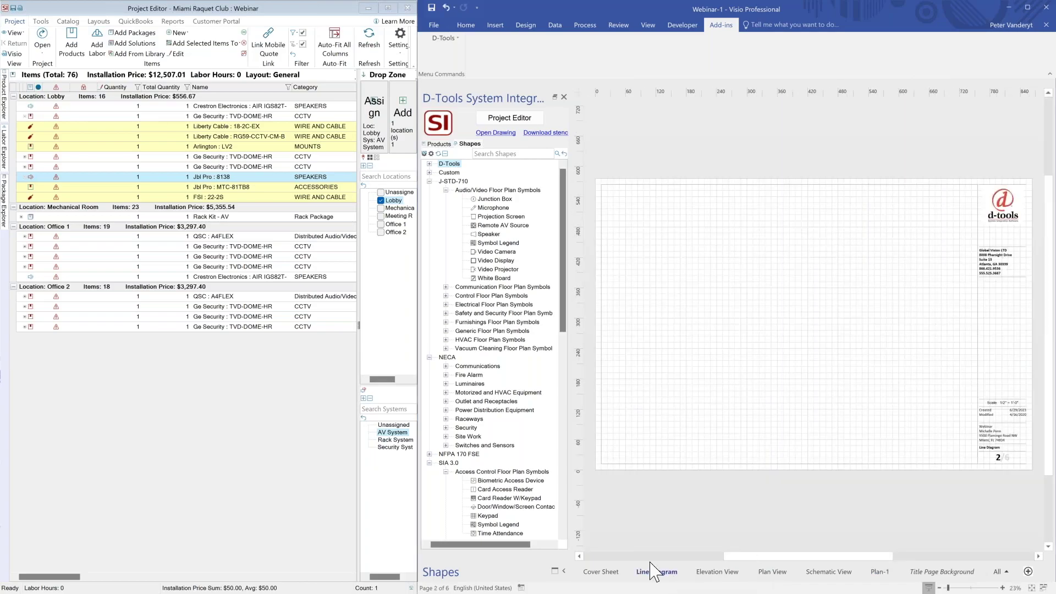
left_click(100, 108)
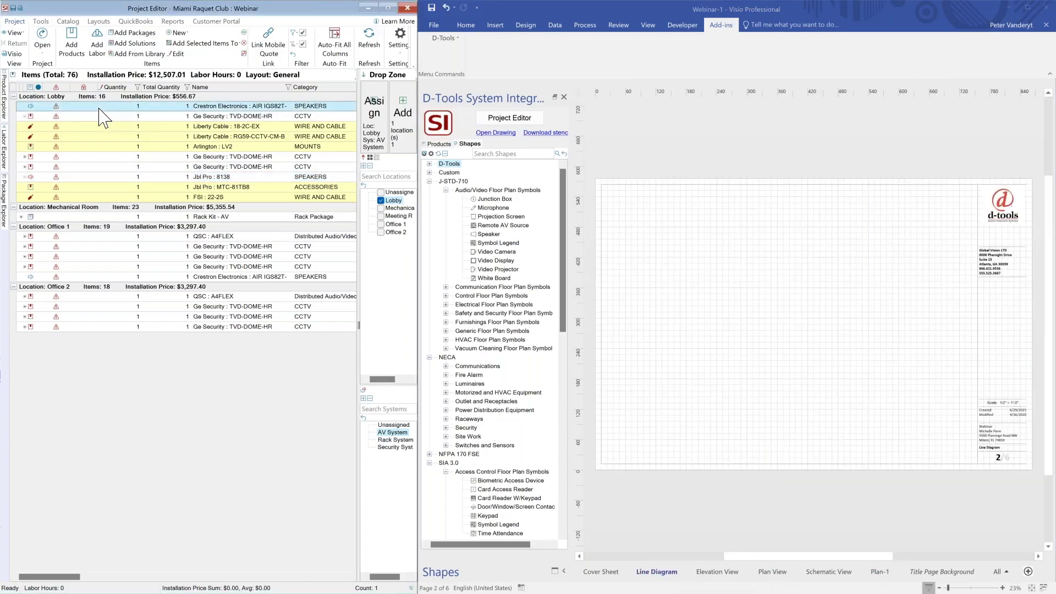
left_click_drag(174, 115, 718, 264)
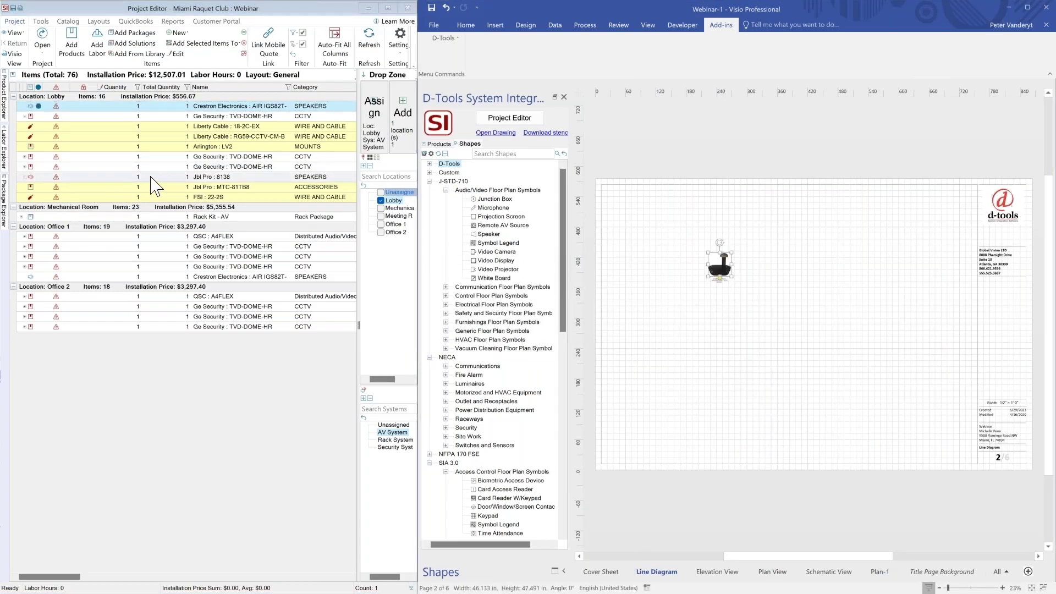
left_click(144, 118)
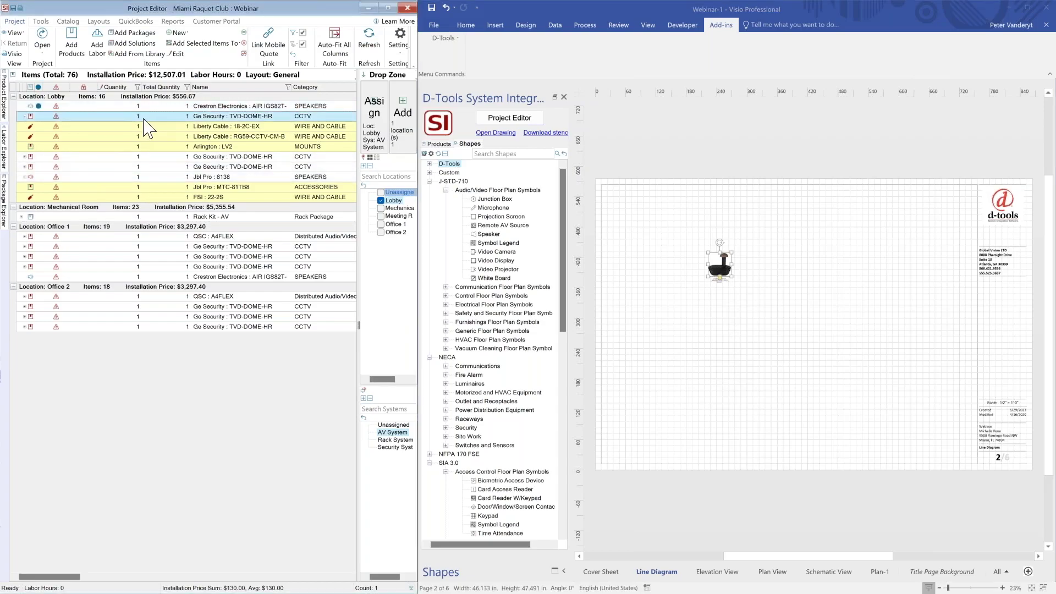
left_click_drag(159, 119, 818, 279)
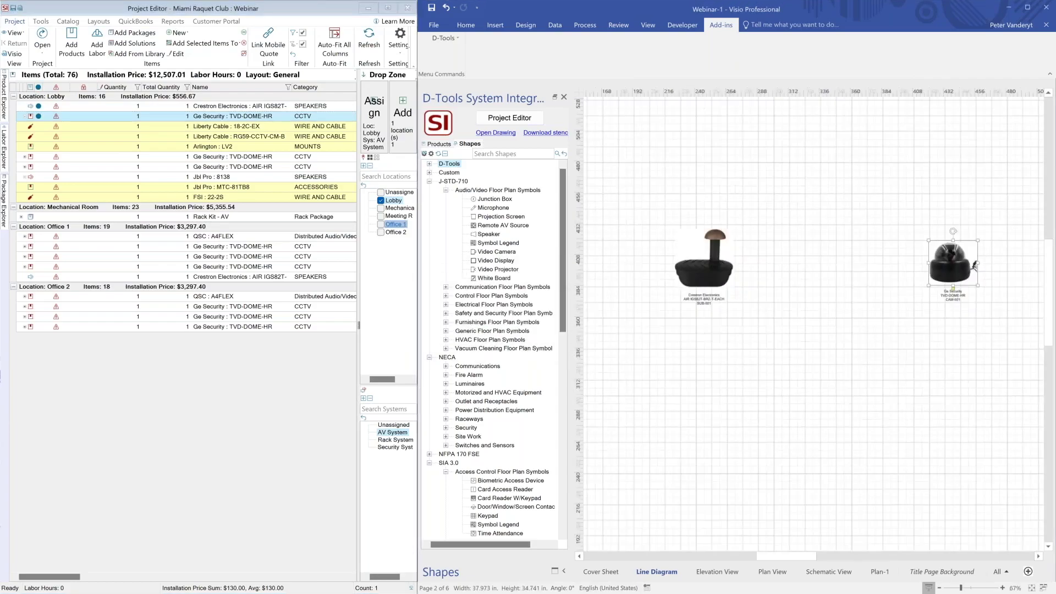
Move the Crestron speaker's text label across to the camera on the Line Diagram page.
left_click(704, 256)
left_click_drag(741, 314, 930, 258)
left_click(926, 318)
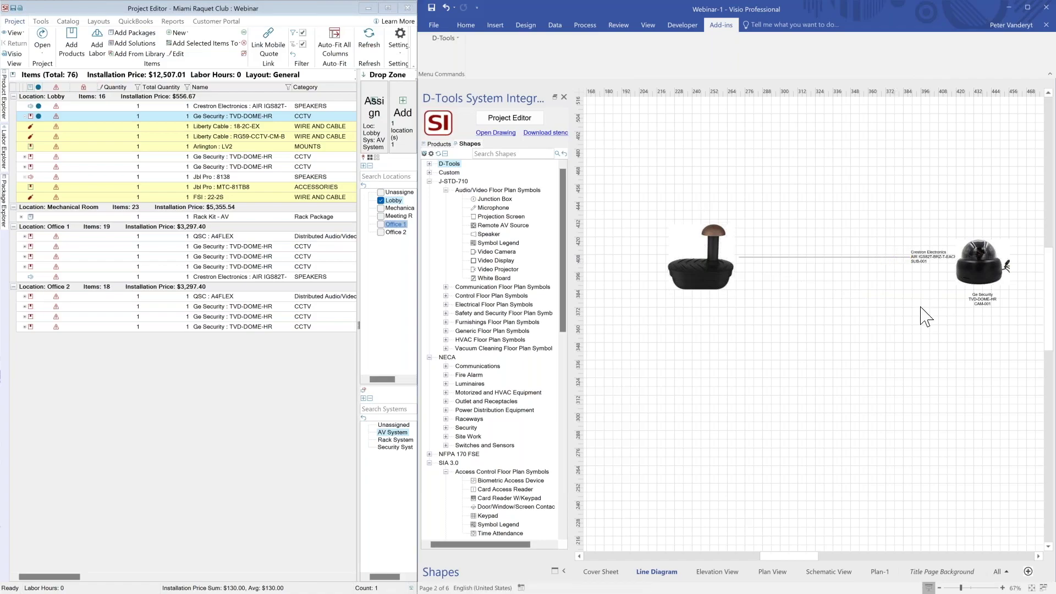
scroll(881, 355, "down", 3)
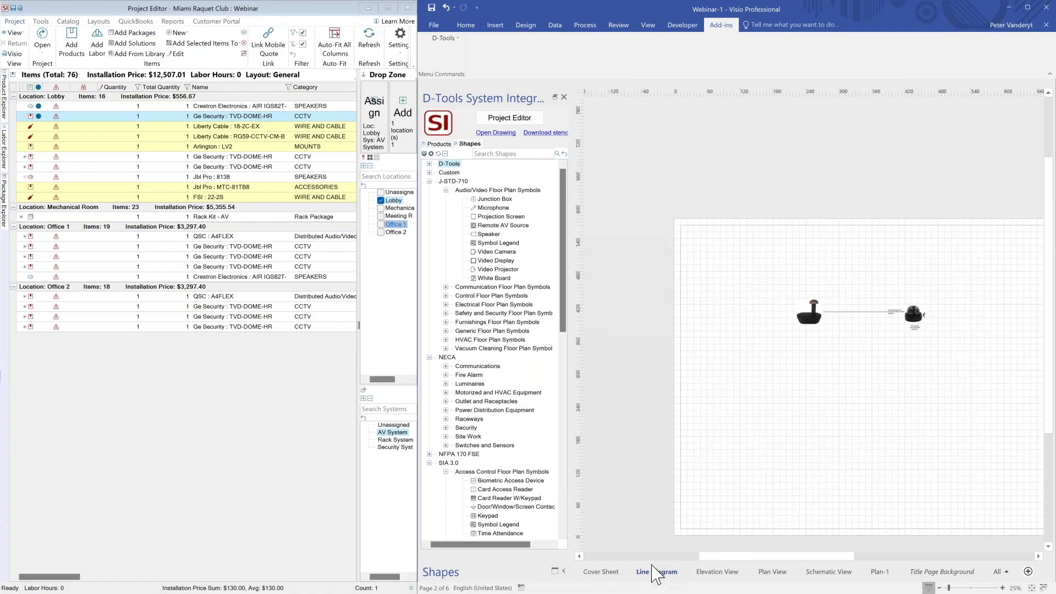
Expand Office 2's QSC A4FLEX accessories and place the A4FLEX on the Schematic View page.
left_click(828, 572)
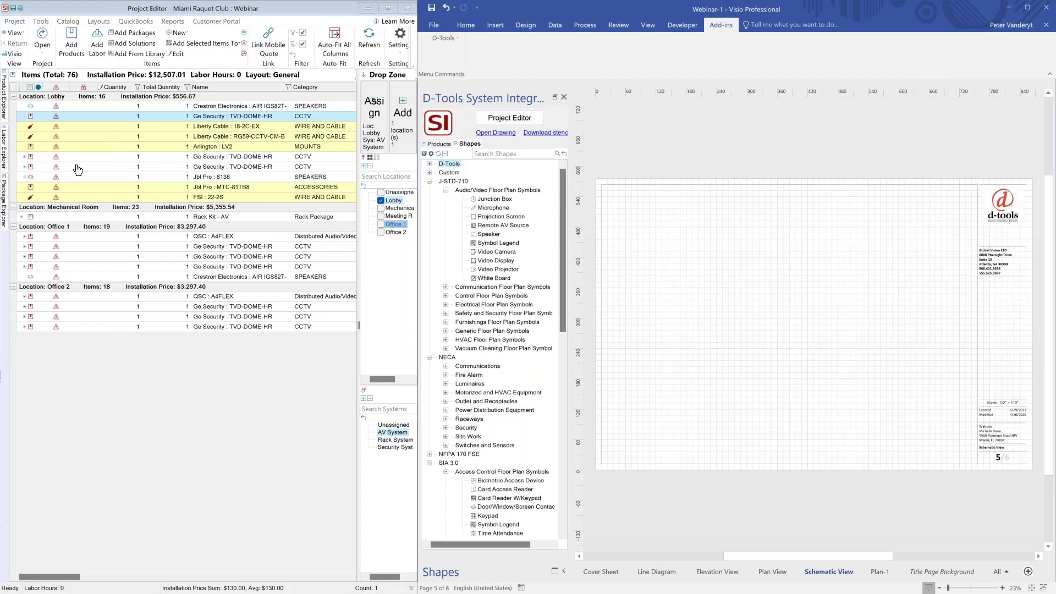
left_click(25, 297)
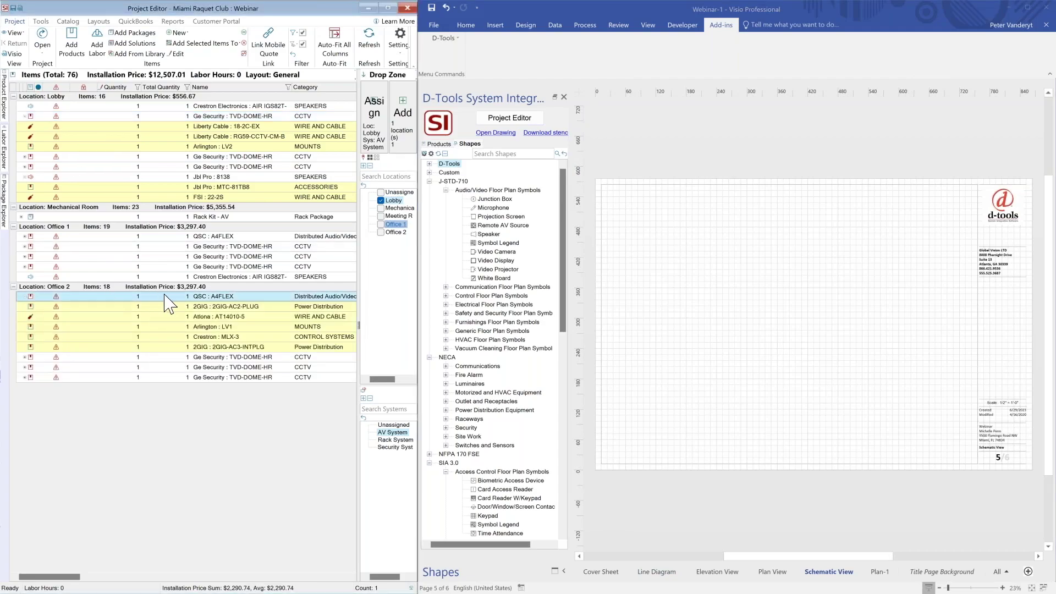
left_click_drag(169, 297, 736, 276)
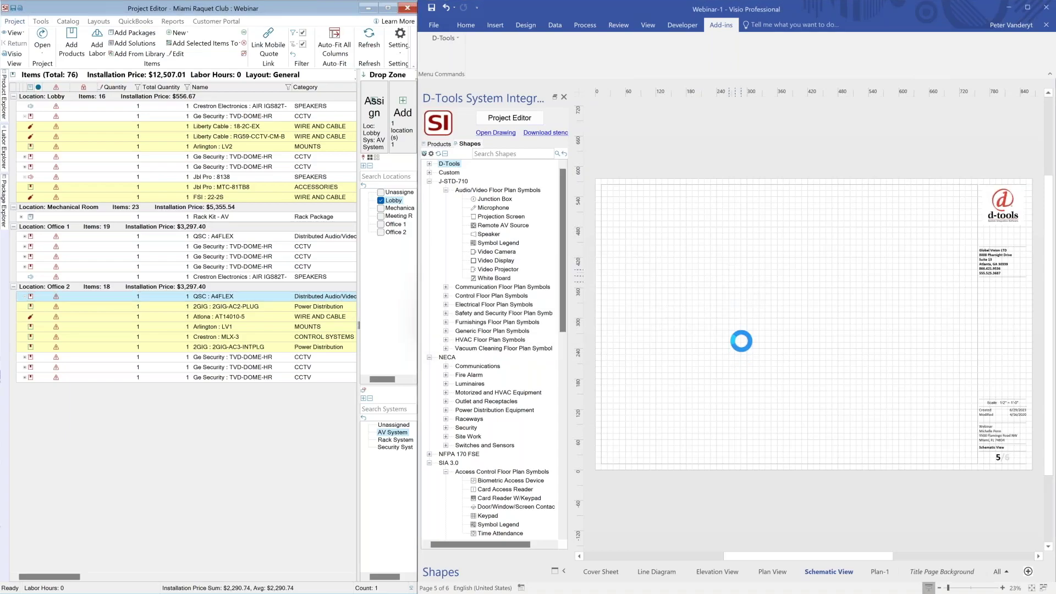
scroll(741, 309, "up", 2)
scroll(653, 213, "up", 1)
scroll(657, 223, "up", 1)
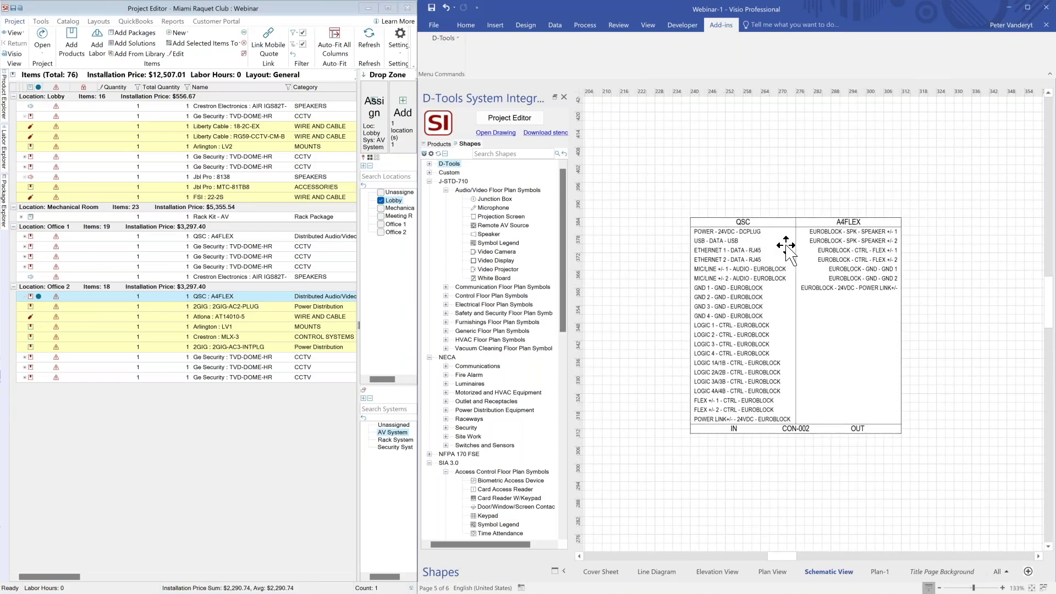
scroll(880, 572, "up", 1)
Place Office 2's QSC A4FLEX in the Lobby on the Plan-1 page, and review the Line Diagram and Schematic View pages.
left_click(880, 572)
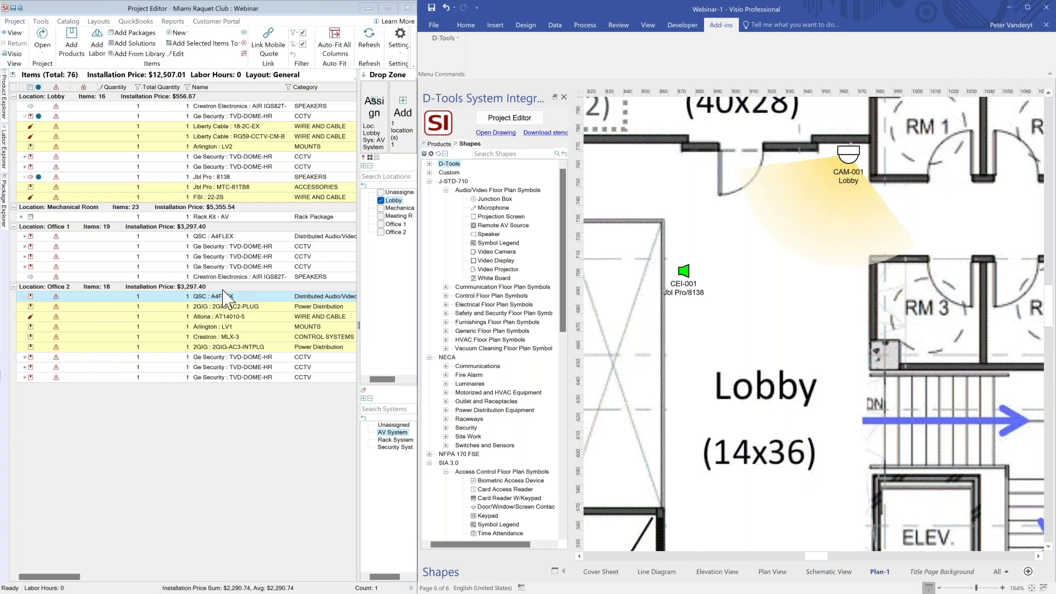
left_click_drag(163, 297, 793, 330)
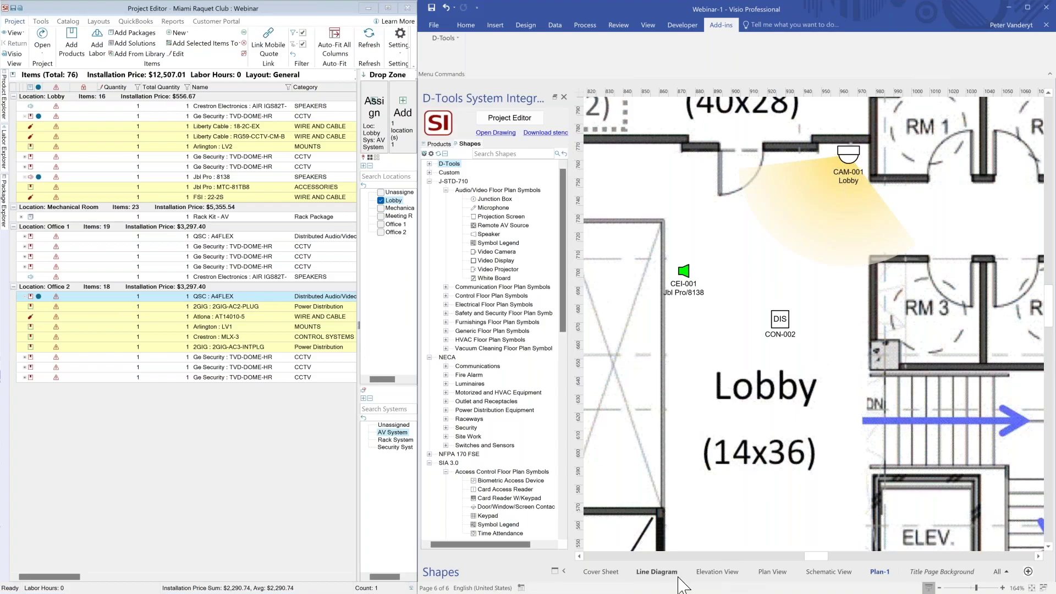
left_click(660, 573)
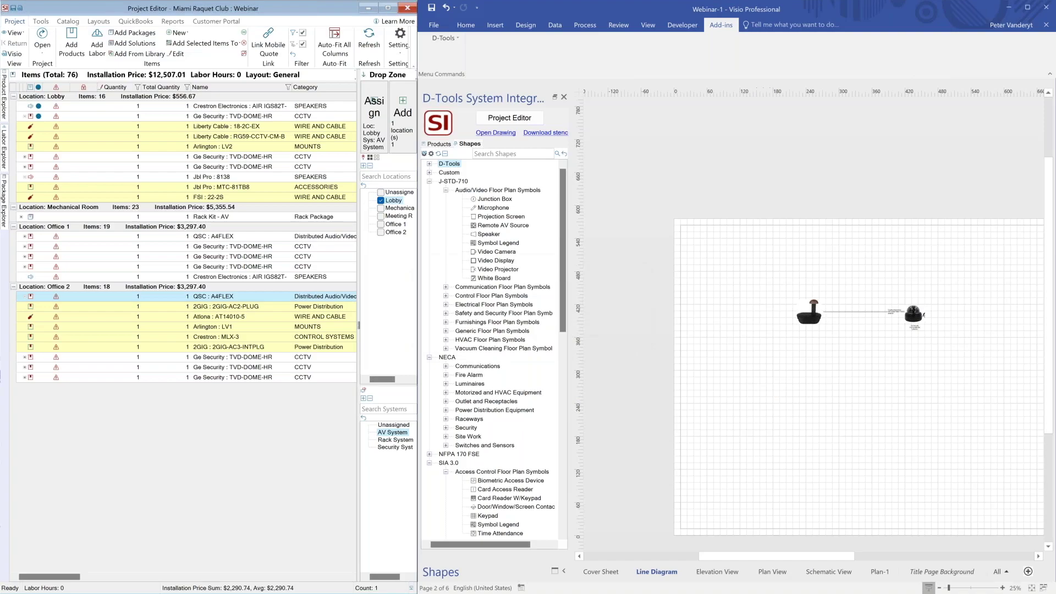
left_click(839, 572)
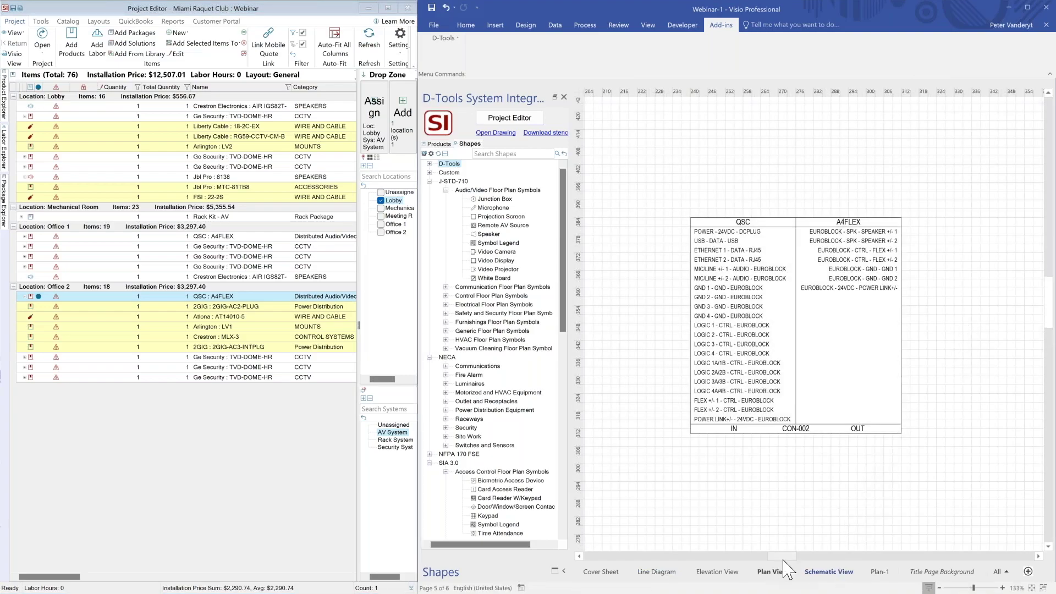
Add the Lobby's first Ge Security TVD-DOME-HR camera and its Liberty Cable RG59-CCTV-CM-B wire to the Schematic View page, right of the A4FLEX.
left_click_drag(783, 560, 789, 560)
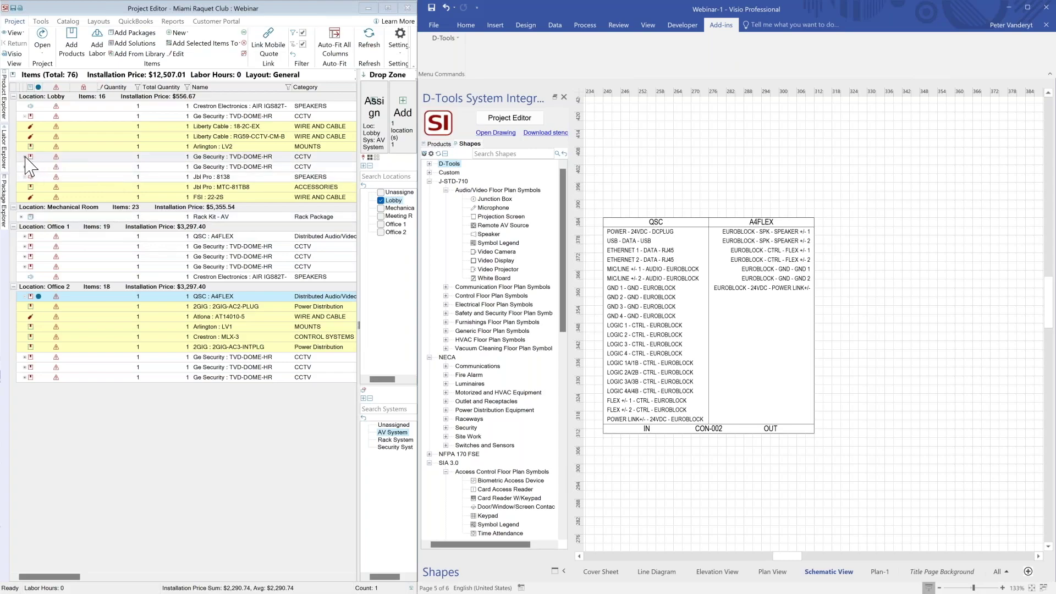
left_click(152, 116)
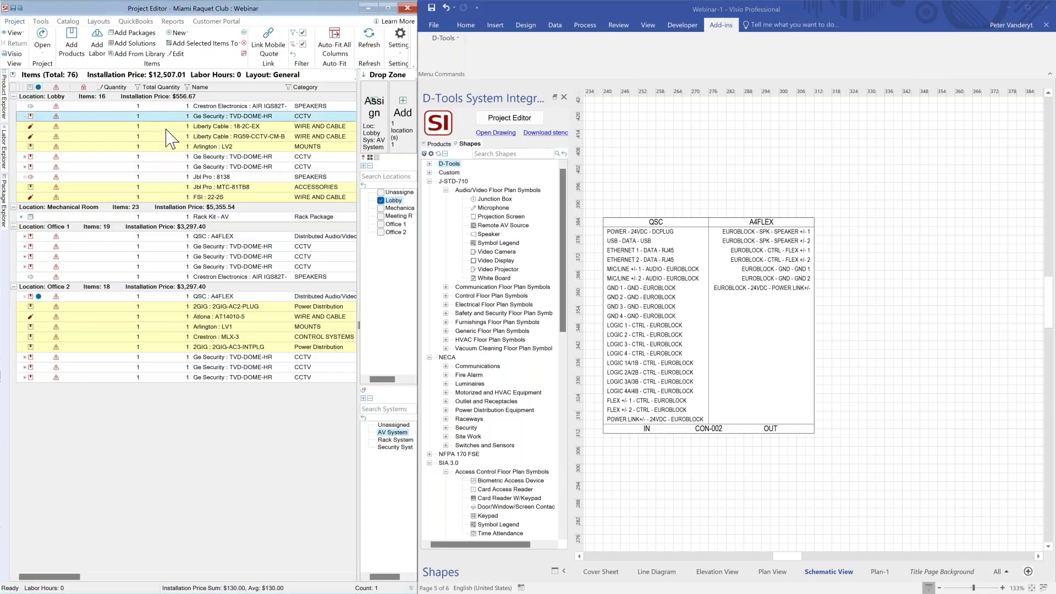
left_click(165, 135, "ctrl")
left_click_drag(161, 117, 967, 258)
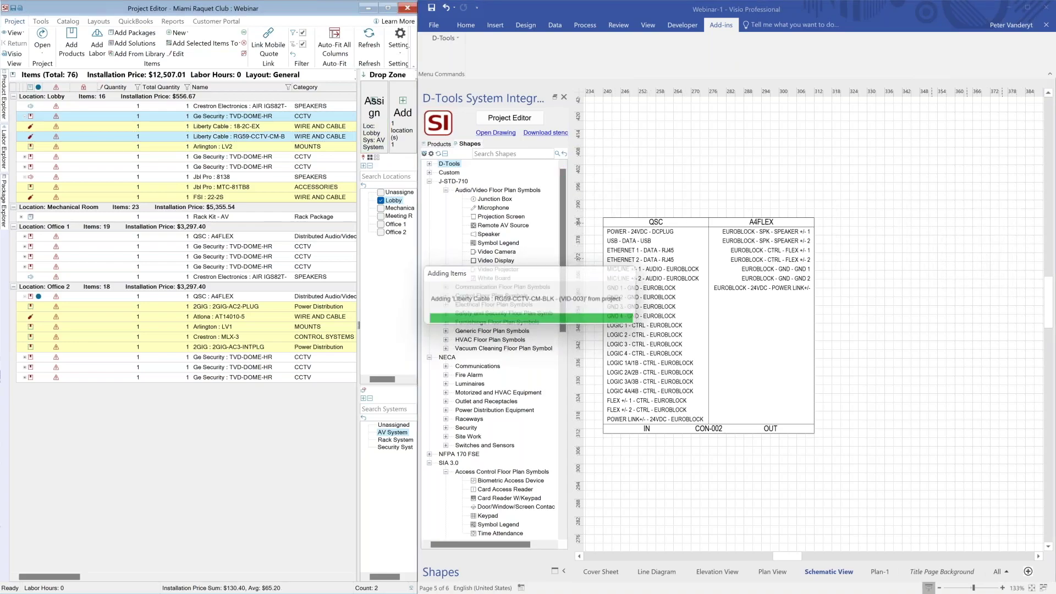
Connect the wire from the A4FLEX's EUROBLOCK - GND - GND 1 output to the camera's POWER - AC - SCREW input.
left_click_drag(781, 558, 785, 557)
left_click_drag(1032, 266, 810, 268)
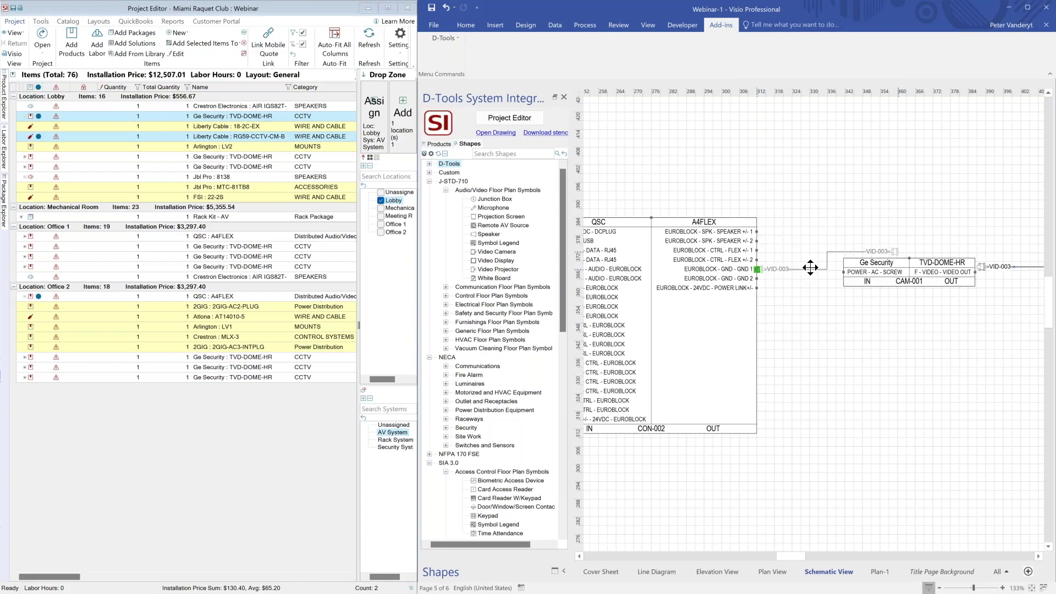
left_click_drag(877, 271, 933, 251)
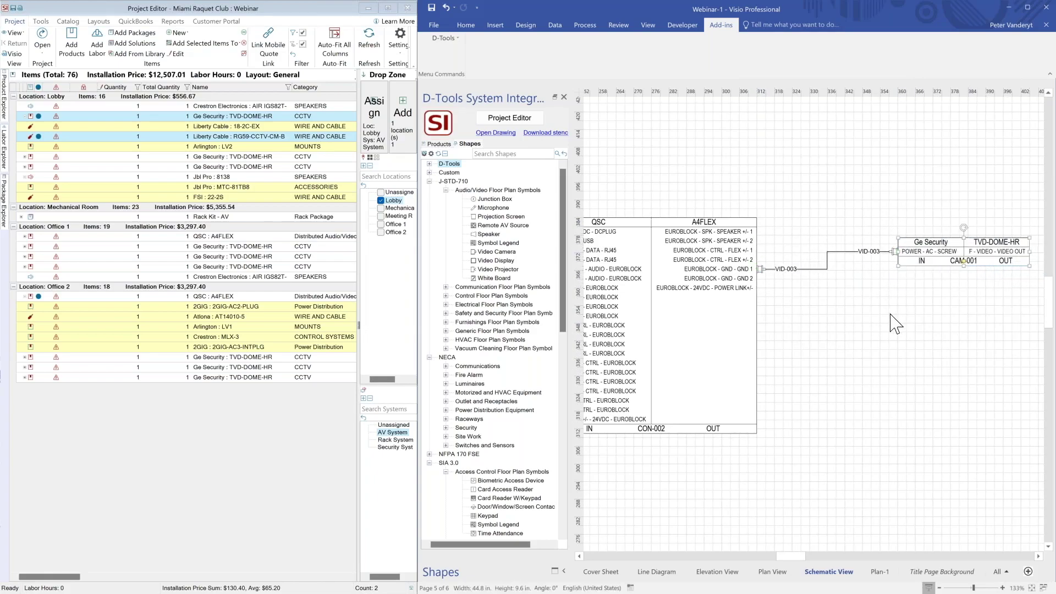
scroll(896, 325, "down", 2)
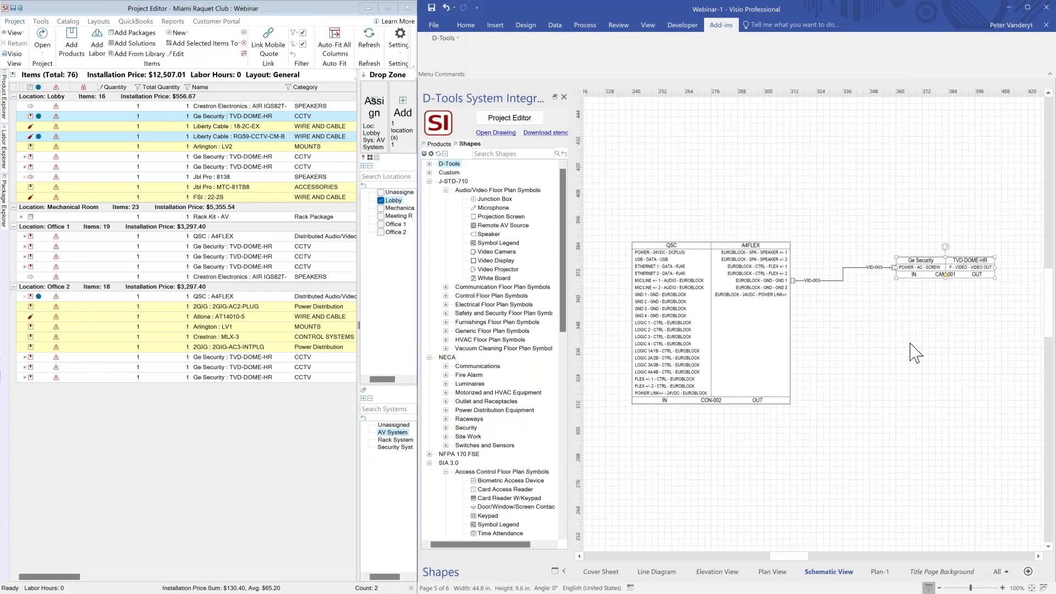
Move the A4FLEX and camera blocks up the page and limit the A4FLEX block to its connected terminals, aligning it near the camera.
left_click_drag(731, 301, 725, 219)
left_click_drag(927, 282, 927, 235)
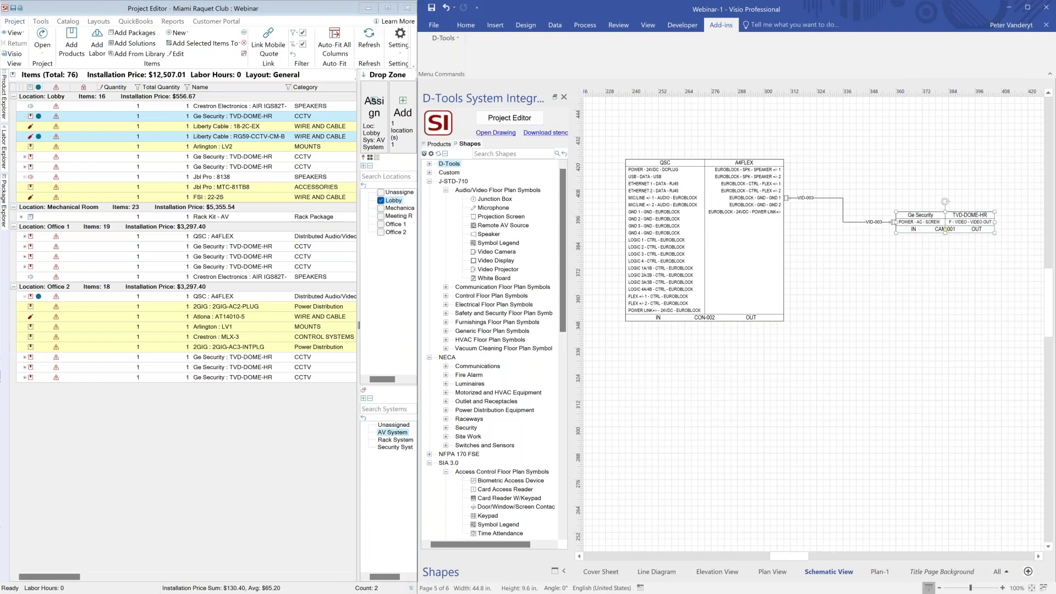
left_click(724, 198)
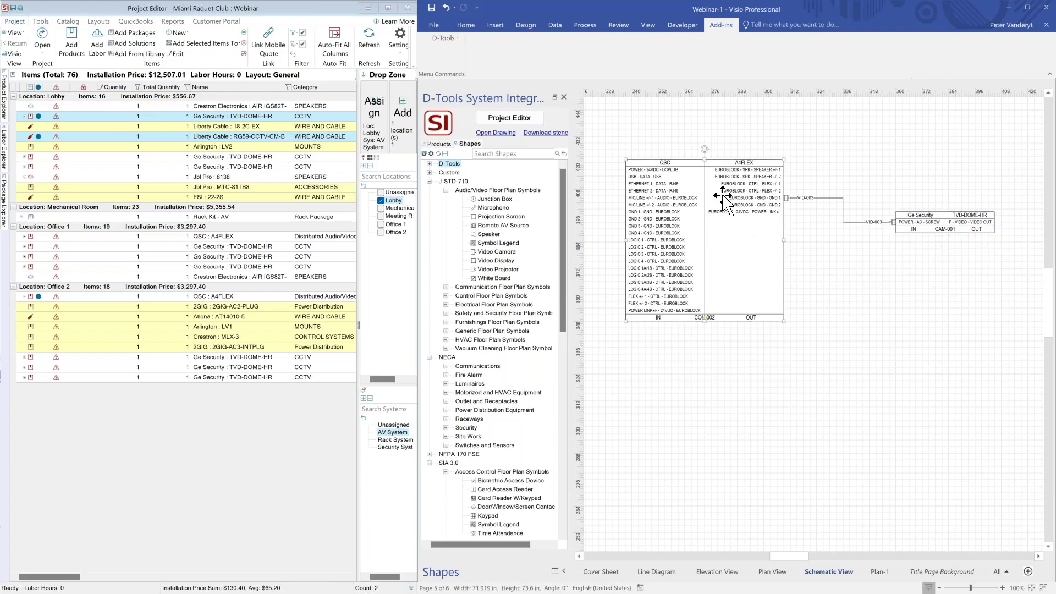
right_click(725, 198)
left_click(735, 204)
left_click_drag(735, 176, 729, 222)
Set the line color of the wire between the A4FLEX and the camera to green.
left_click(834, 217)
right_click(834, 218)
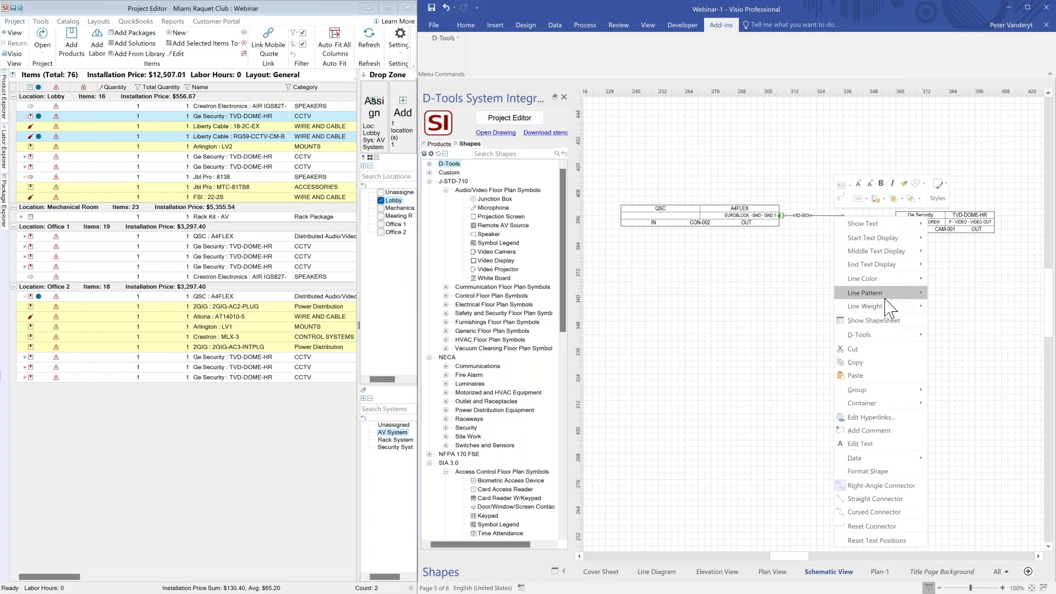
mouse_move(888, 278)
left_click(950, 345)
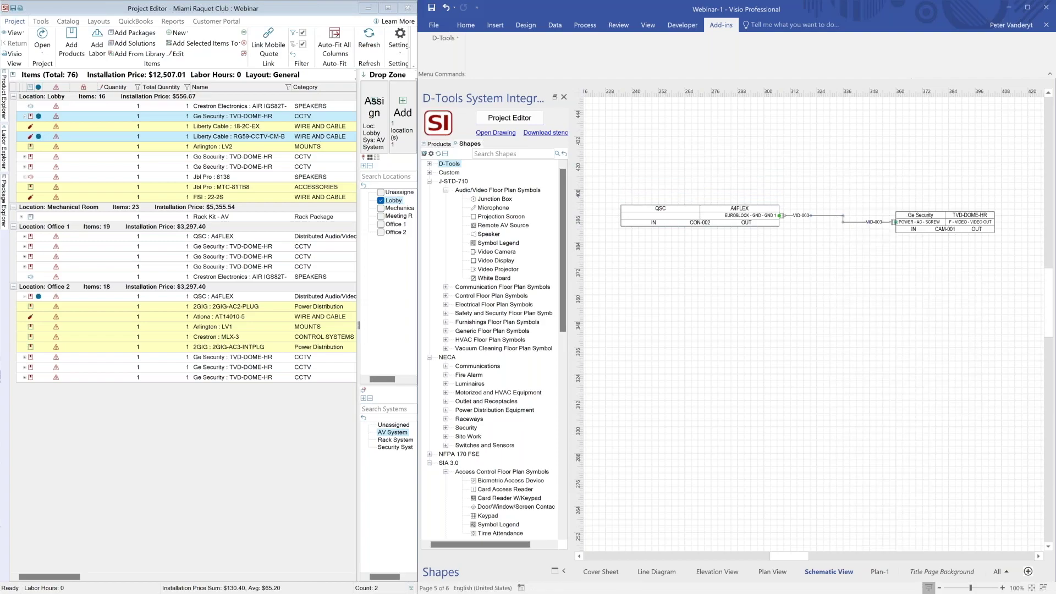
Set the A4FLEX block's display field to Location.
left_click(712, 223)
right_click(710, 221)
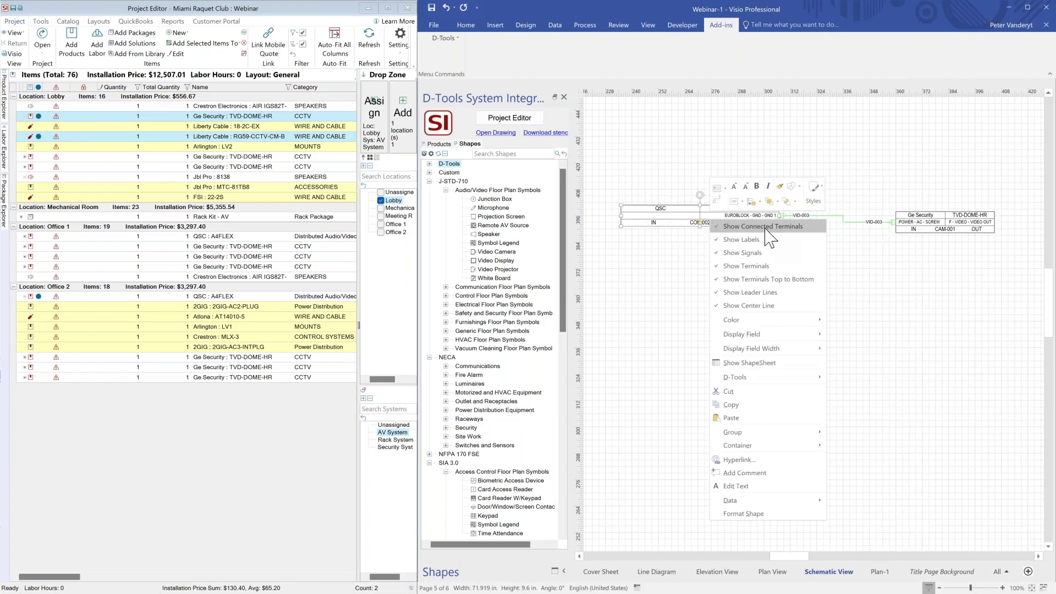
mouse_move(781, 334)
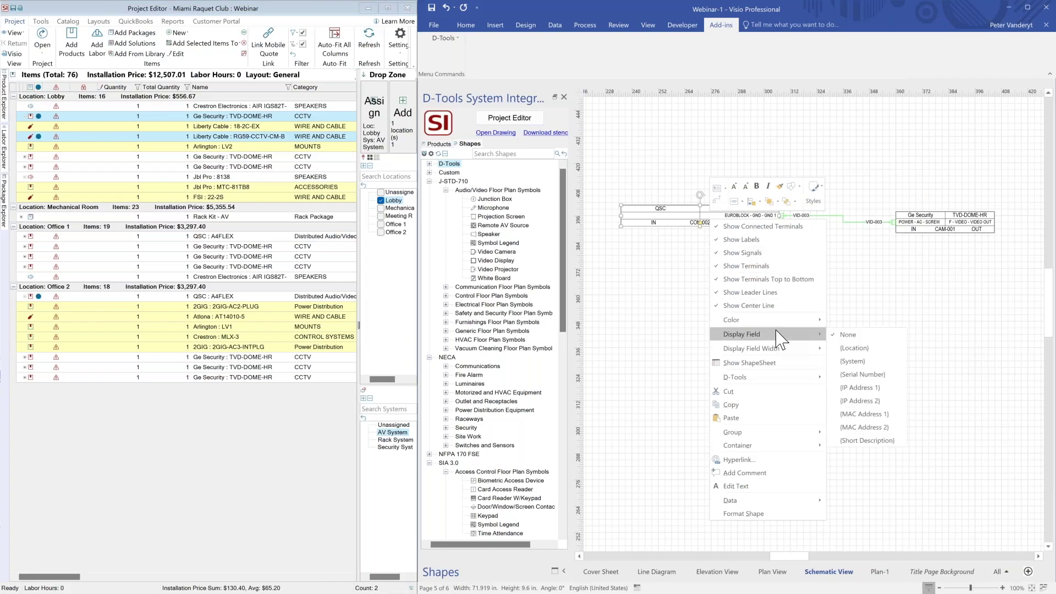
left_click(865, 351)
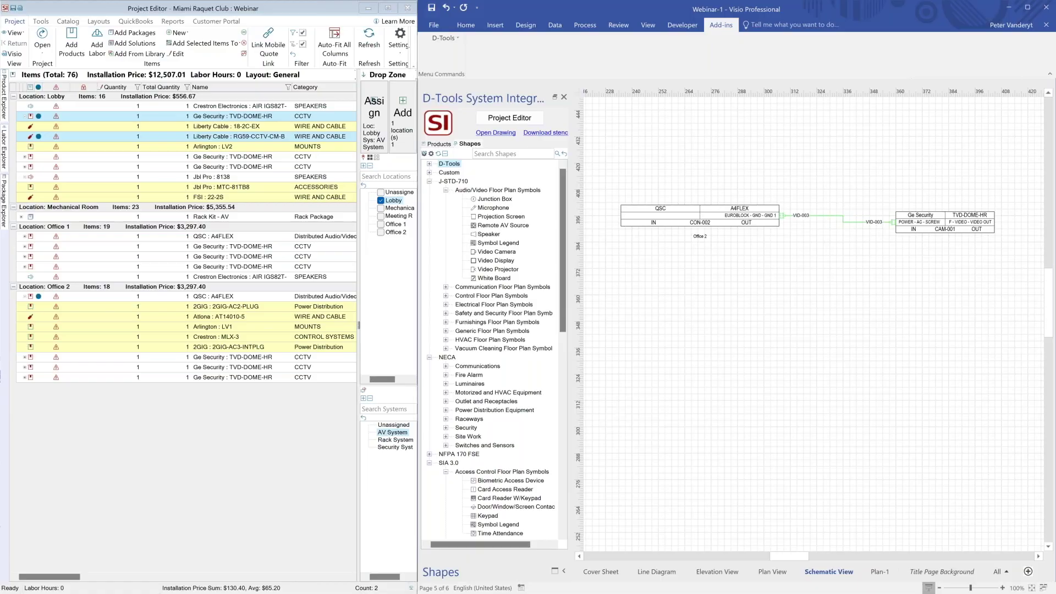
Switch to the browser and examine the Wire Connections report's source device, destination device and wire number for the CISCO SG500X-24P row.
key("alt+Tab")
left_click(257, 10)
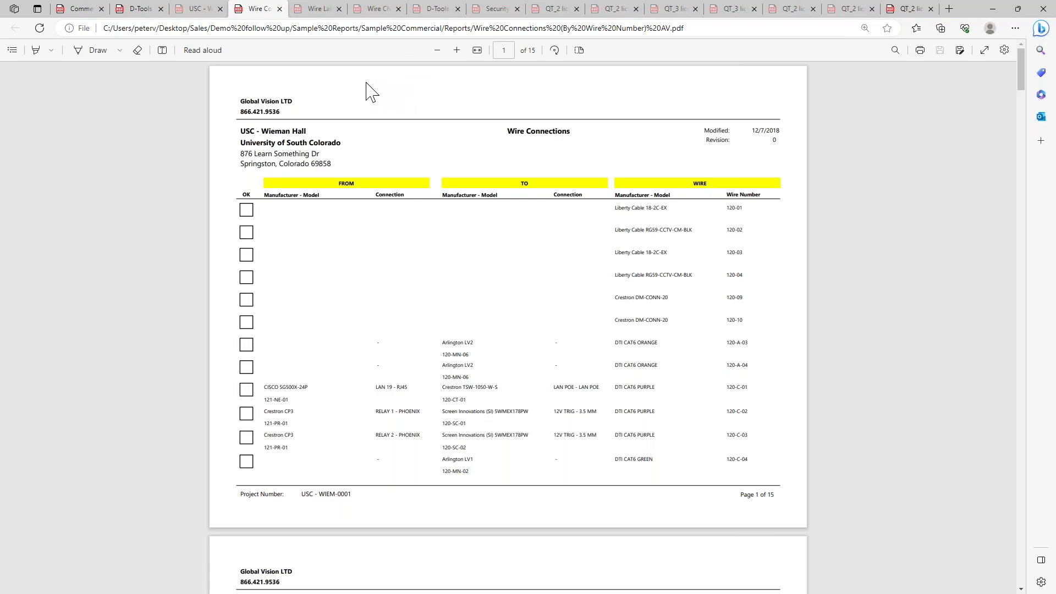
left_click_drag(265, 389, 282, 387)
left_click_drag(443, 388, 467, 388)
left_click_drag(725, 387, 751, 387)
Examine the Wire Labels By Location report, including the wire number on the first label of page 2.
left_click(317, 8)
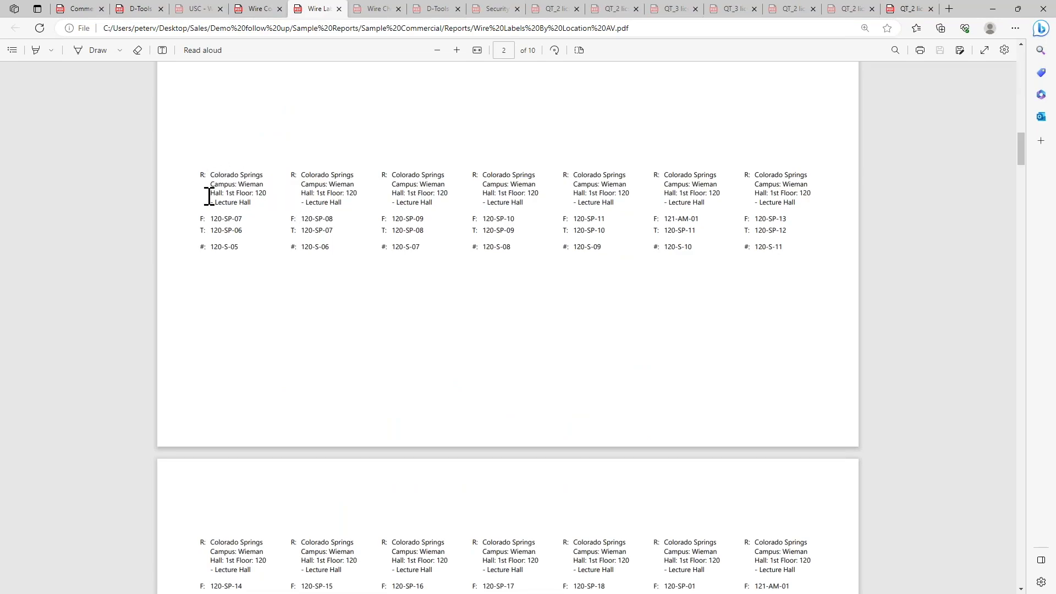
left_click_drag(214, 252, 232, 252)
scroll(208, 297, "down", 2)
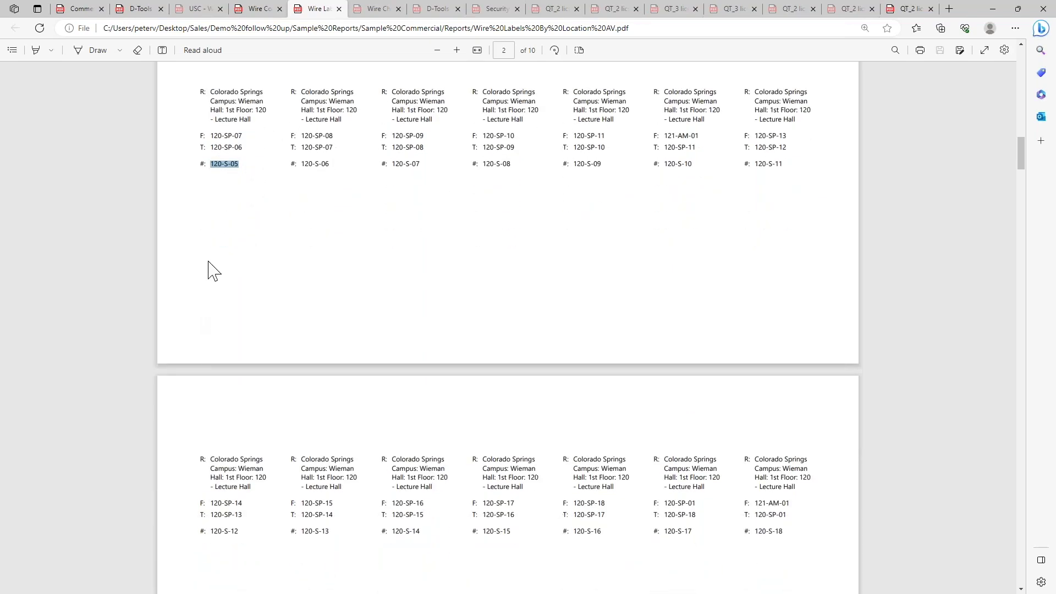
scroll(291, 242, "up", 2)
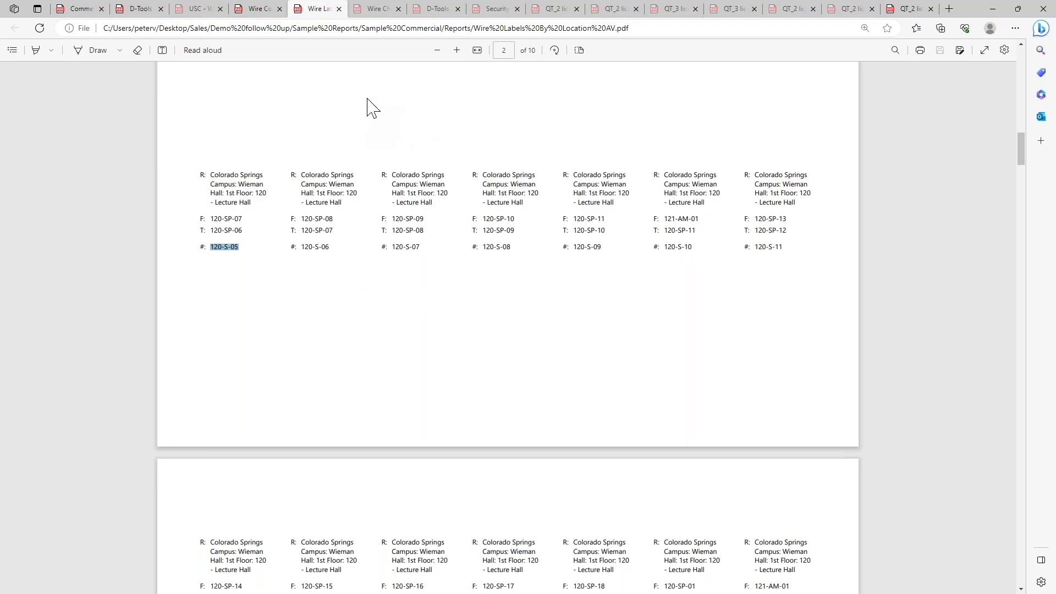
Review the Wire Checklist report, revisit the Wire Connections report, and return to the Visio drawing and Project Editor.
mouse_move(377, 10)
left_click(378, 10)
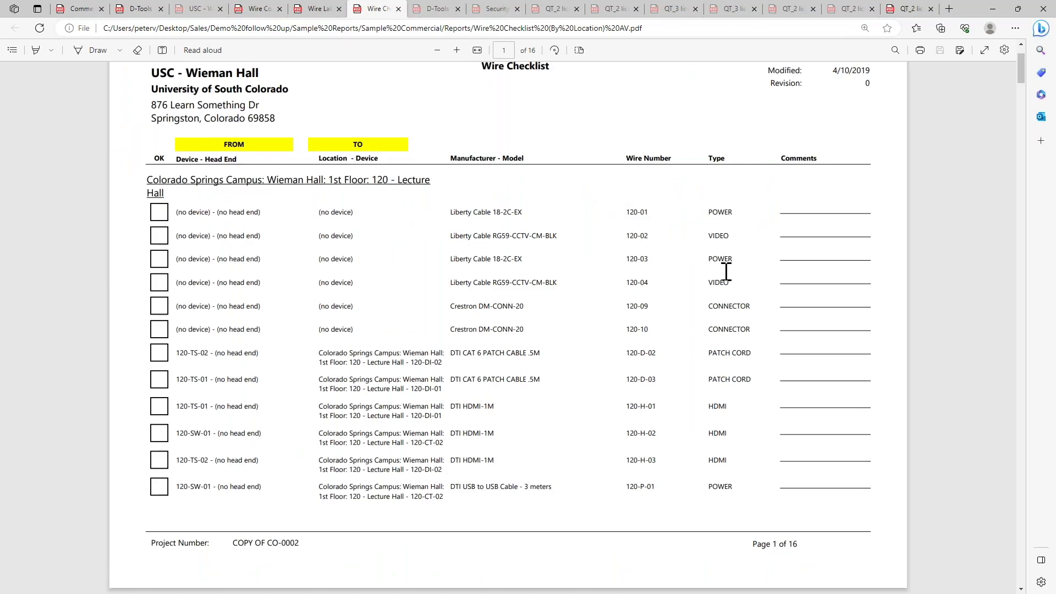
left_click(312, 10)
left_click(270, 10)
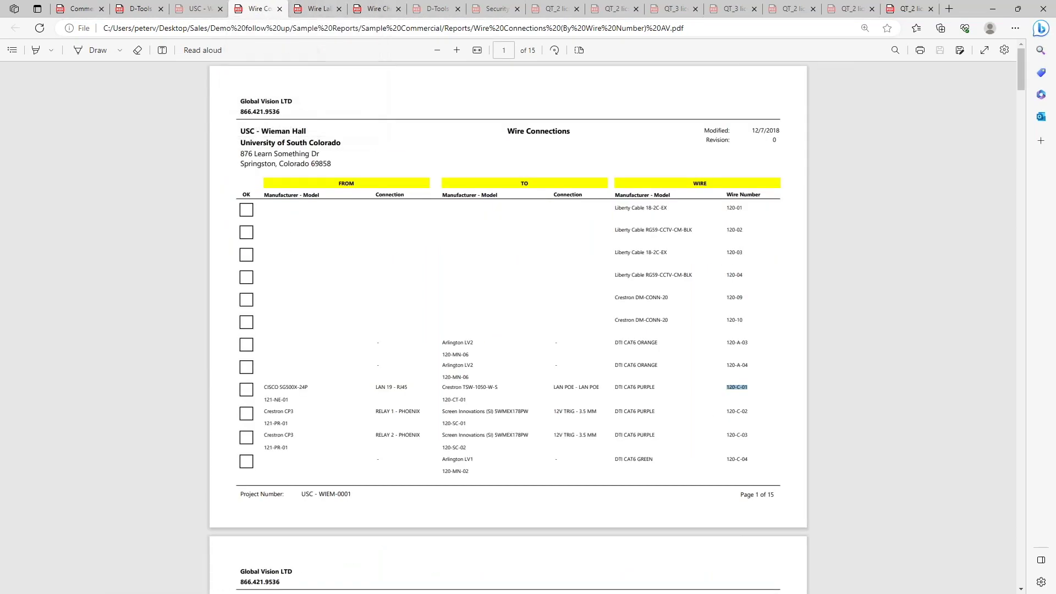
left_click(994, 10)
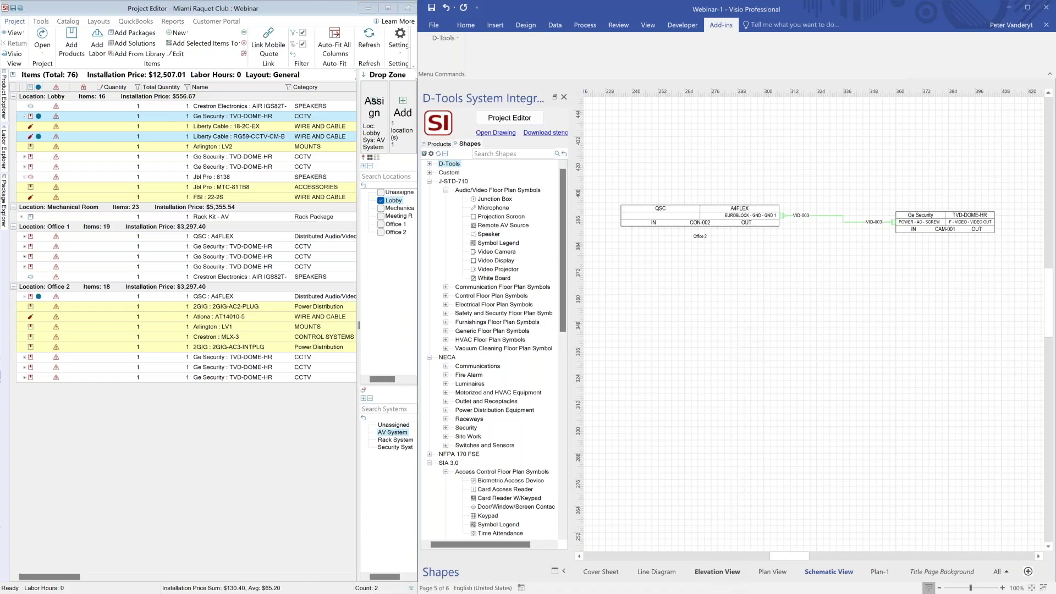
Open the Elevation View page and assign new items to the Mechanical Room location and the Rack System.
left_click(717, 572)
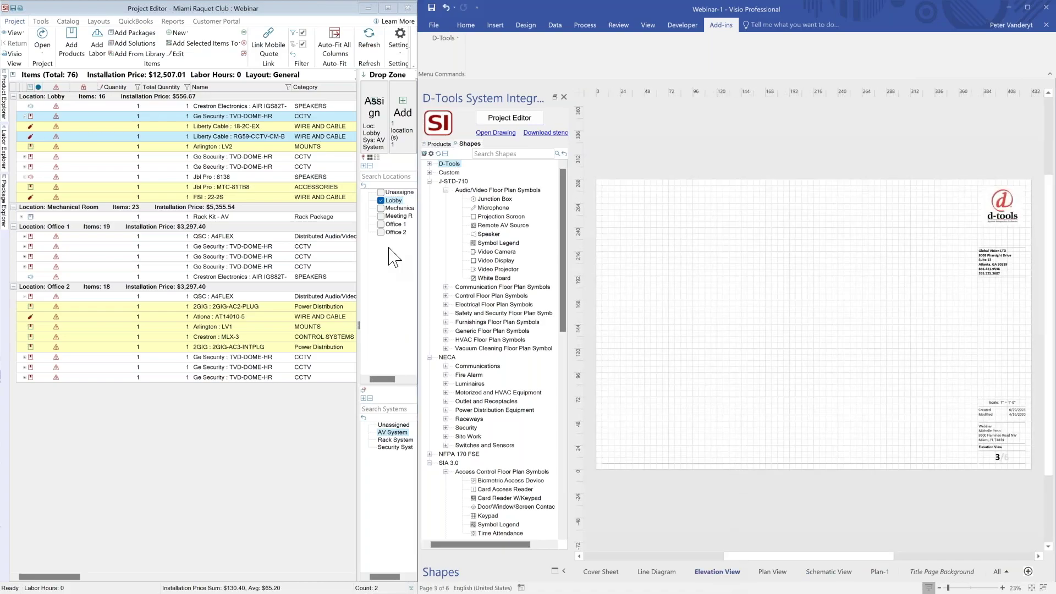
left_click(395, 440)
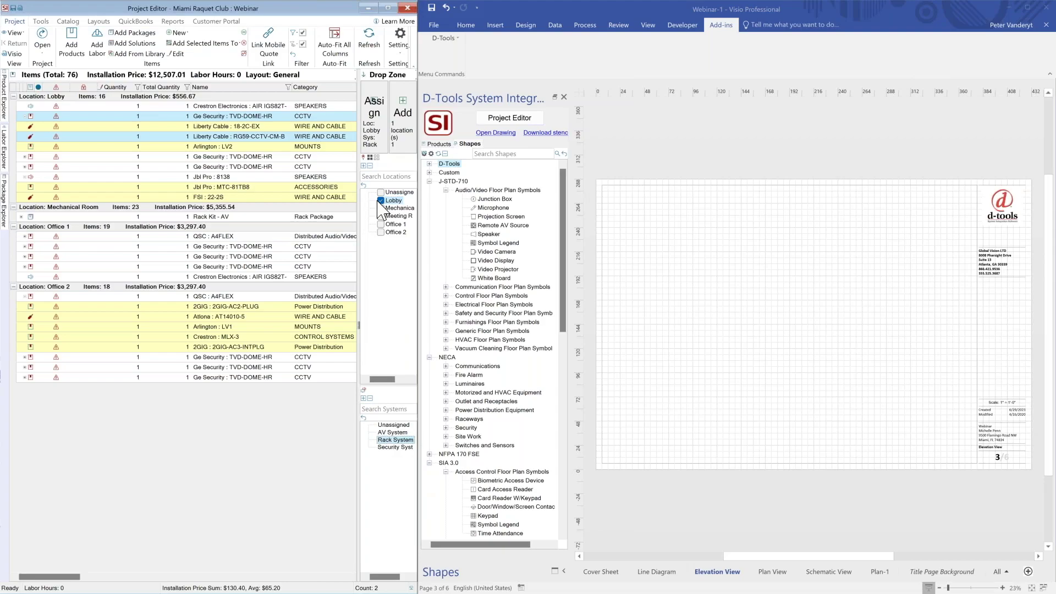
left_click(381, 208)
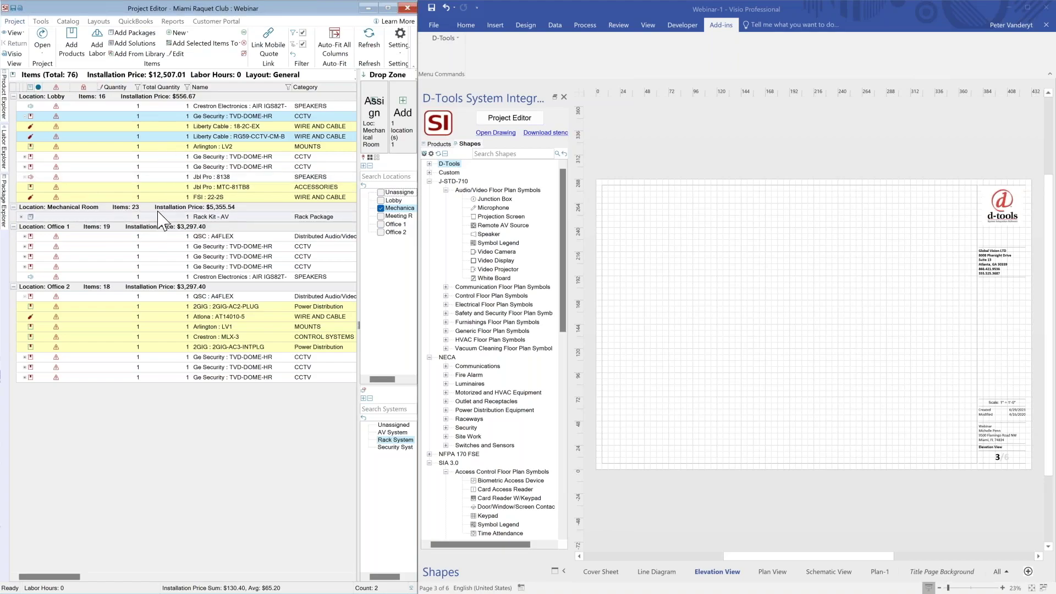
Search the product catalog for "middl" and place the Middle Atlantic MRK-4426 rack on the Elevation View page with all its accessories.
mouse_move(7, 101)
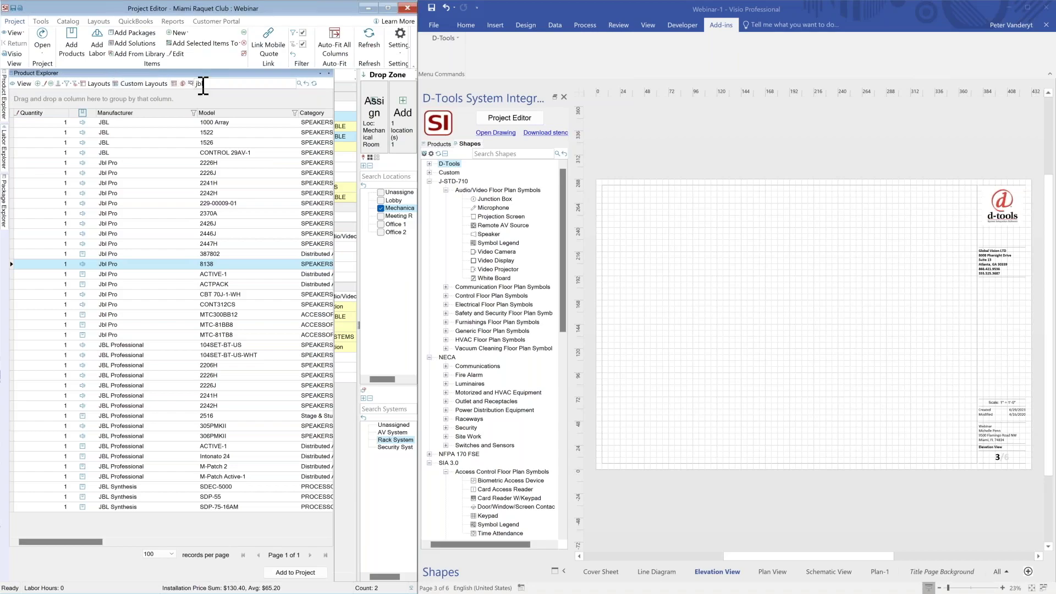
left_click(179, 87)
type("middl")
key("Return")
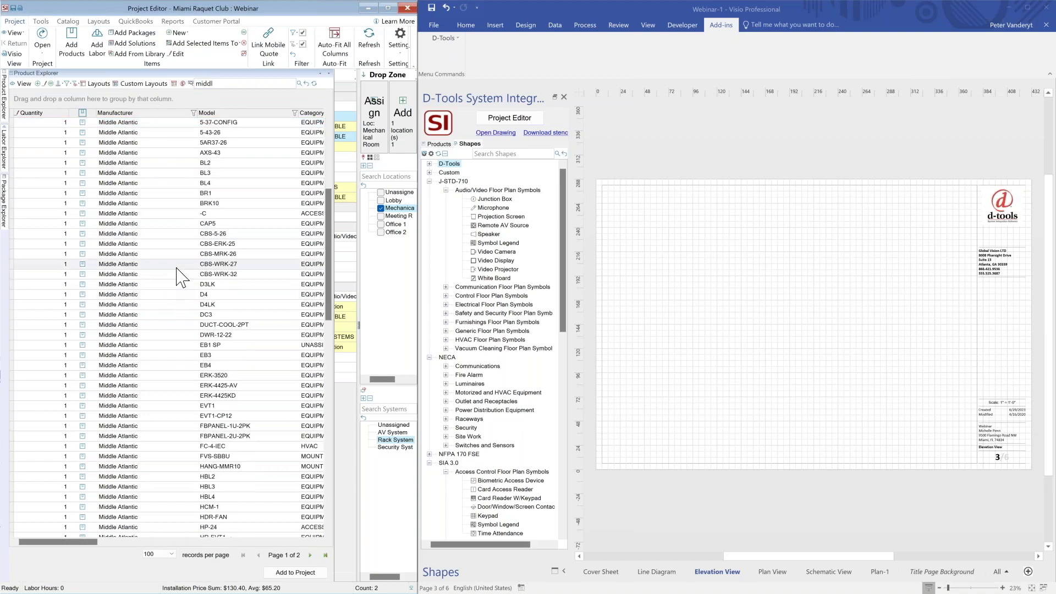
scroll(179, 275, "down", 6)
scroll(179, 276, "down", 3)
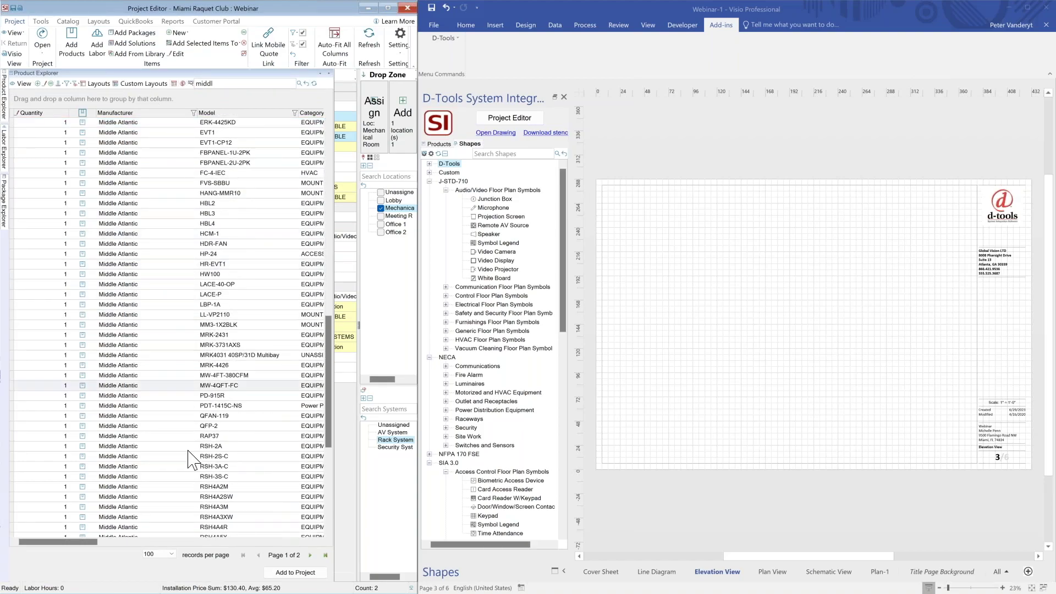
left_click(246, 366)
mouse_move(246, 366)
left_mouse_down()
mouse_move(773, 346)
mouse_move(765, 316)
left_mouse_up()
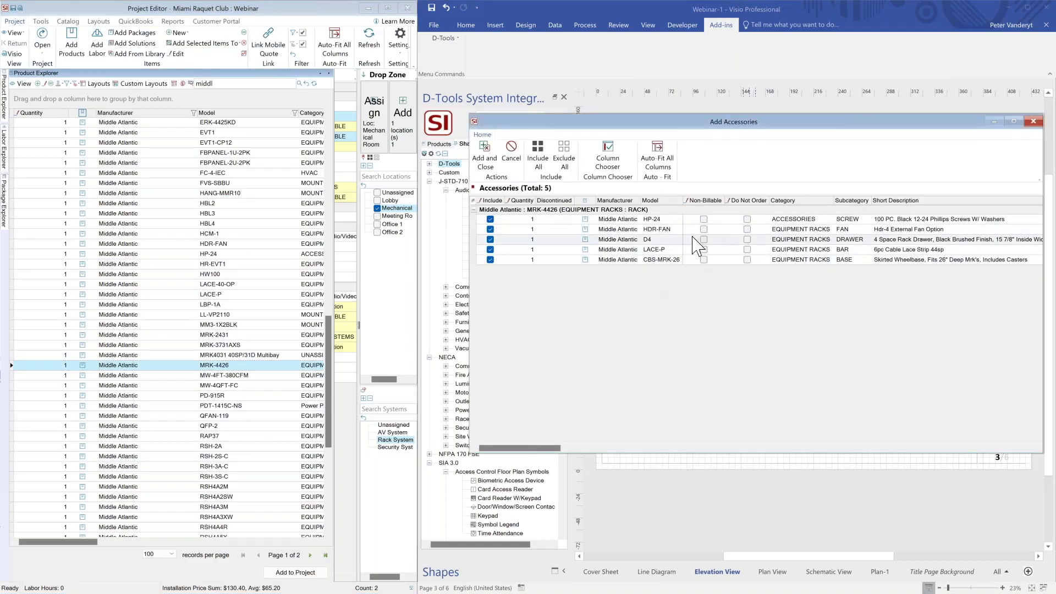
left_click(486, 163)
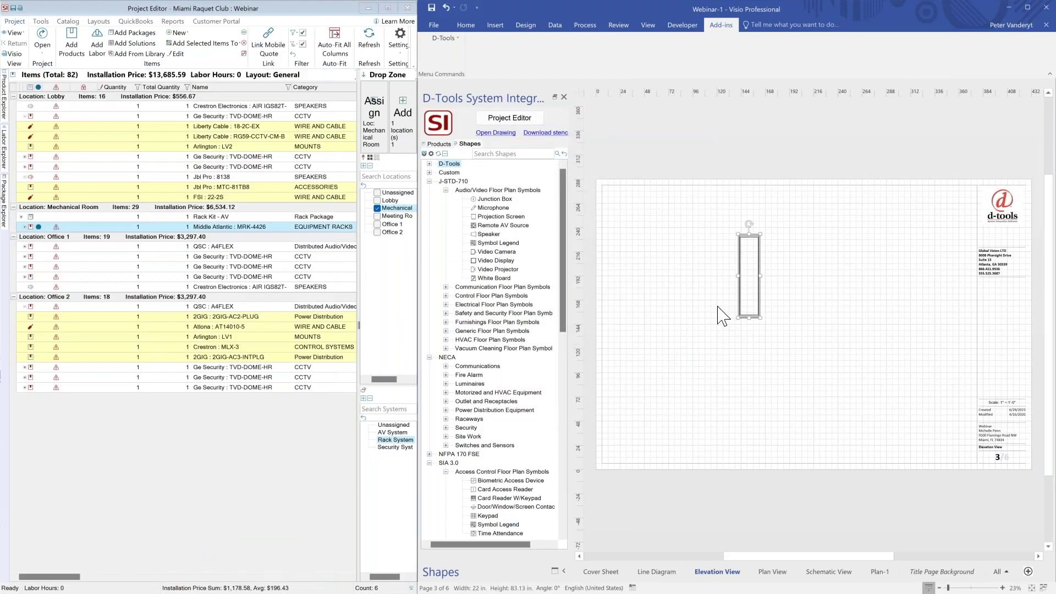
Inspect the placed rack up close and expand the MRK-4426's accessories in the Mechanical Room item list.
scroll(741, 264, "up", 3, "ctrl")
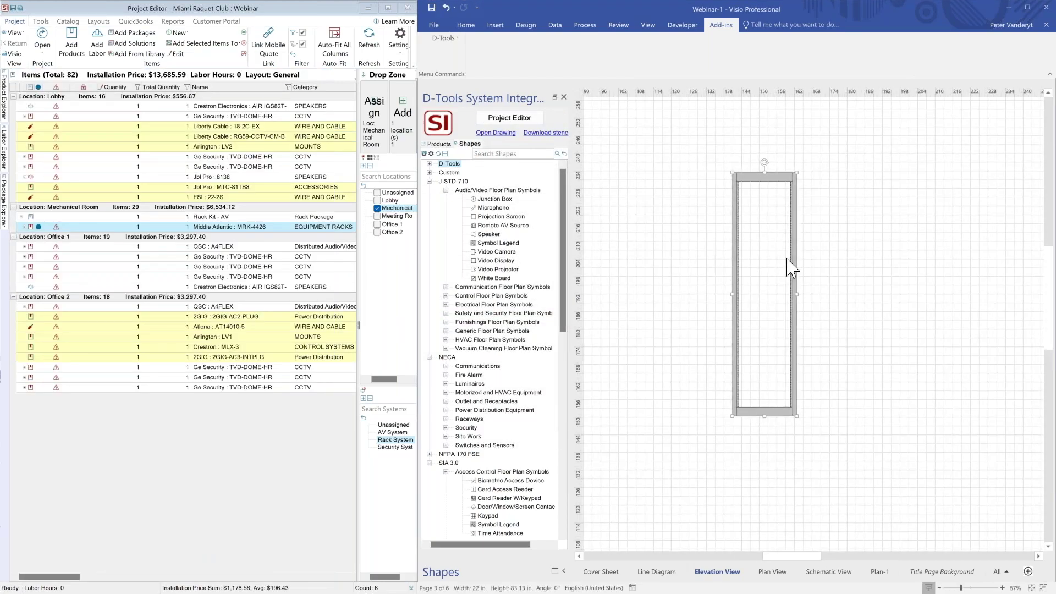
scroll(828, 257, "up", 1, "ctrl")
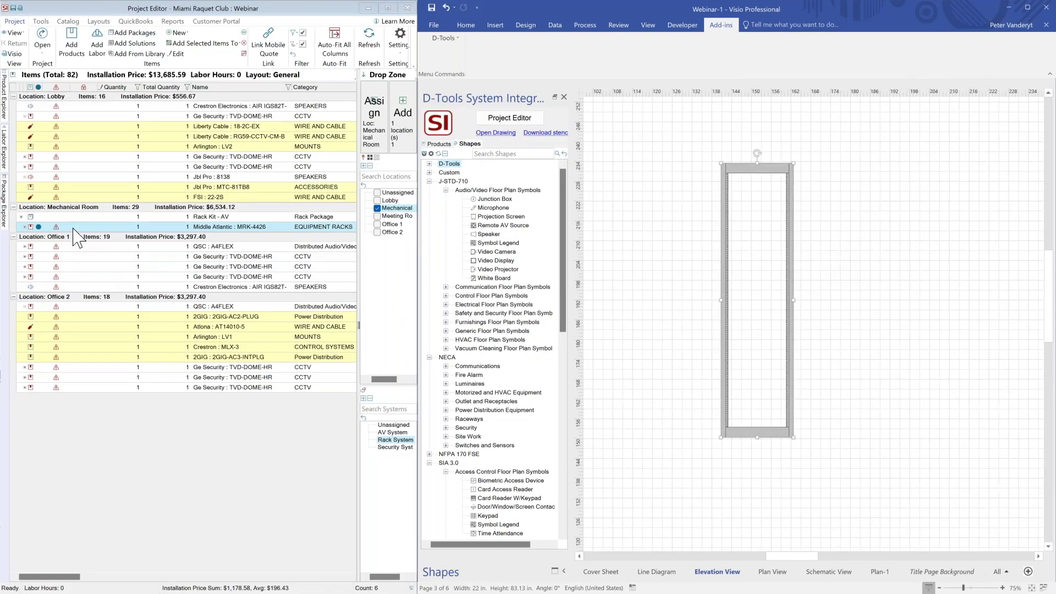
left_click(25, 227)
left_click(25, 227)
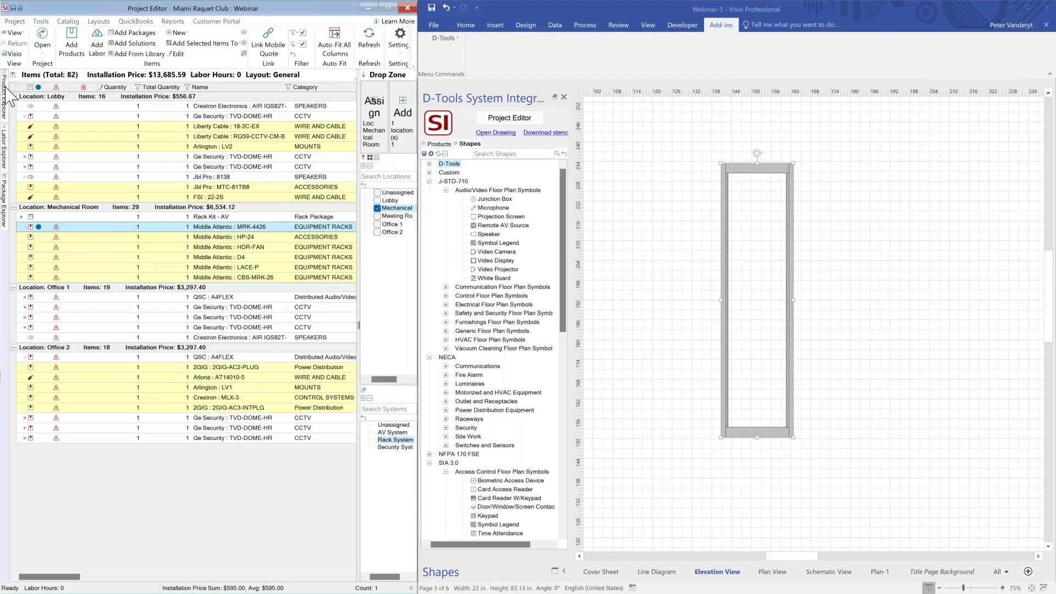
Search the product catalog for "serv" and place the Dell POWEREDGE R210 inside the upper part of the rack elevation.
mouse_move(7, 98)
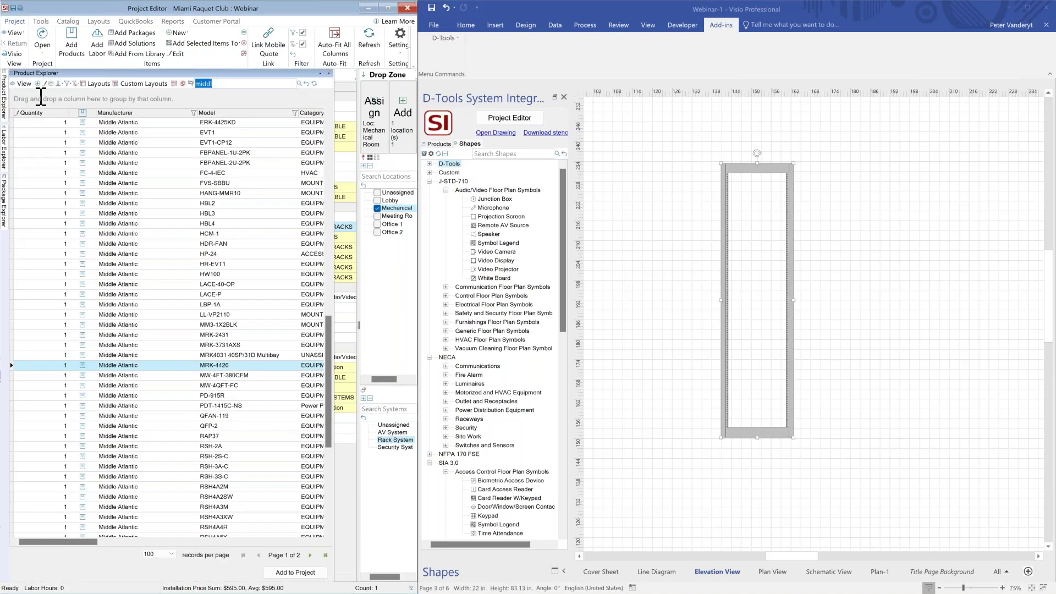
key("Return")
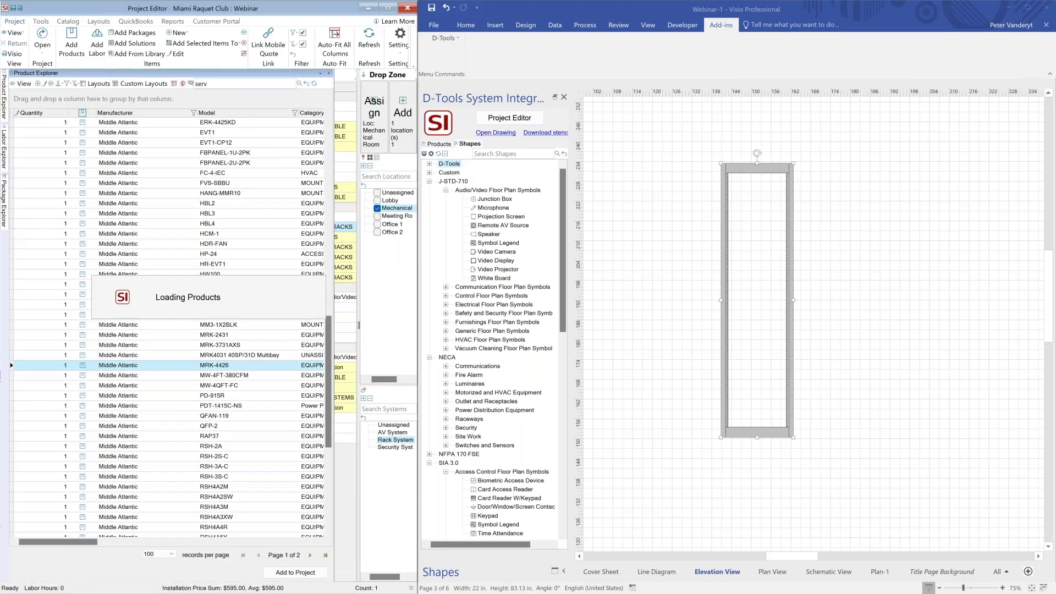
scroll(176, 198, "down", 2)
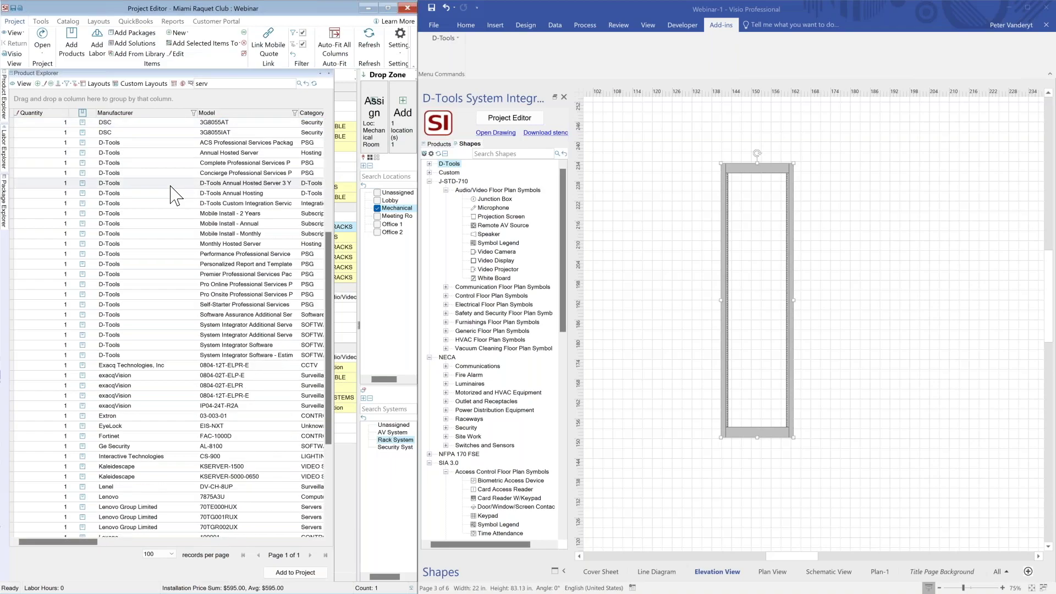
left_click(159, 203)
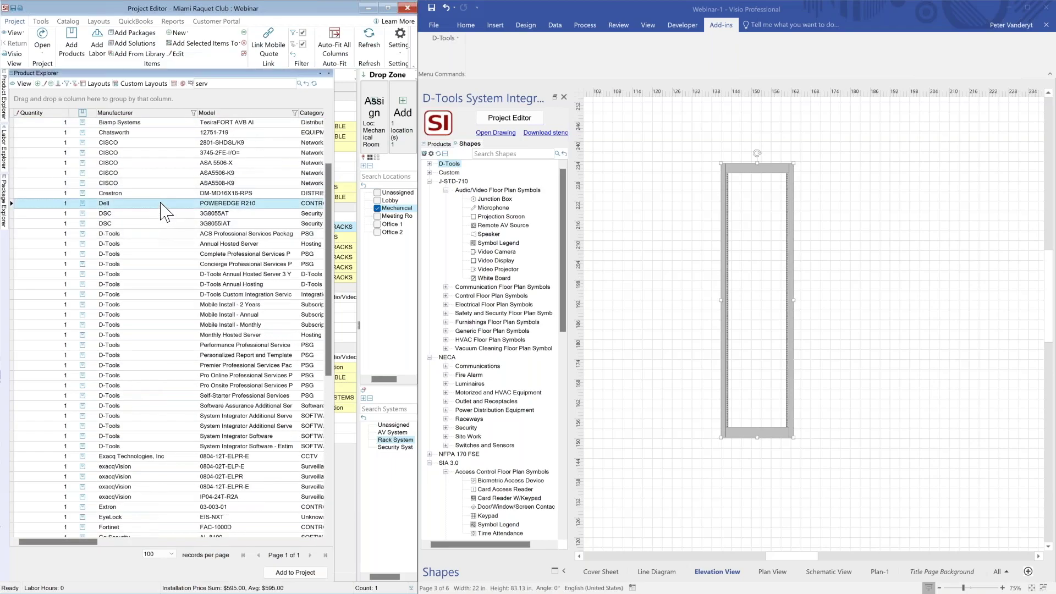
left_click_drag(751, 239, 836, 219)
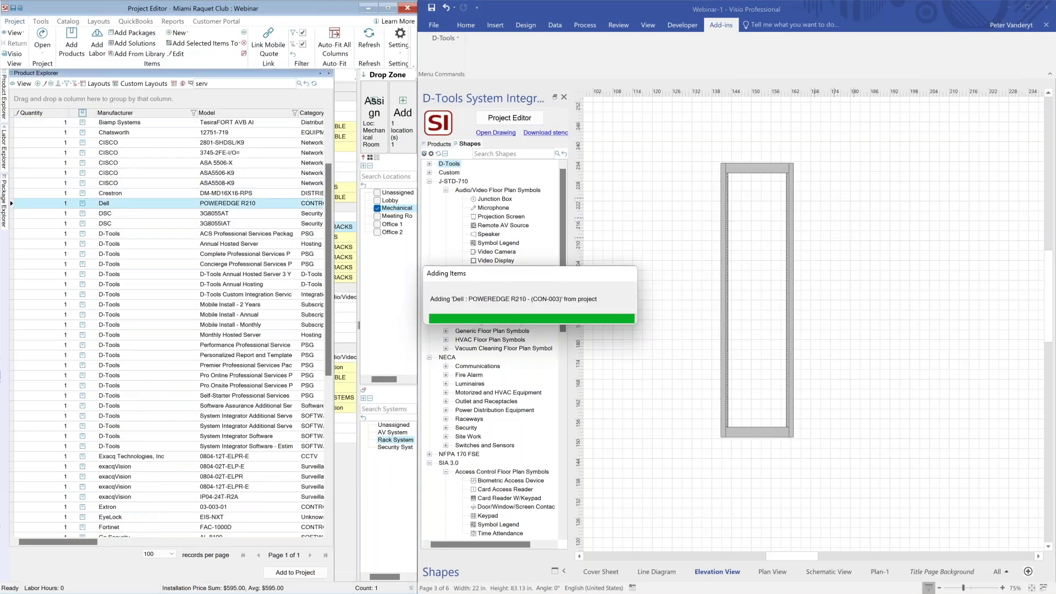
left_click_drag(836, 219, 753, 213)
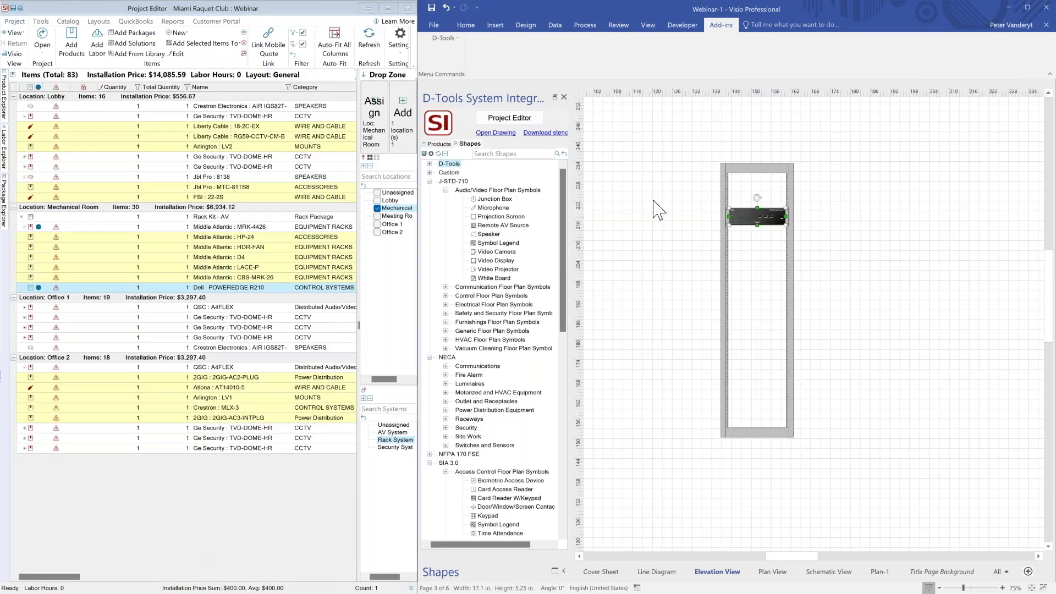
Show the text block of the POWEREDGE R210 and move its label outside the rack, to the right of the server.
scroll(657, 208, "up", 4)
scroll(930, 261, "up", 1)
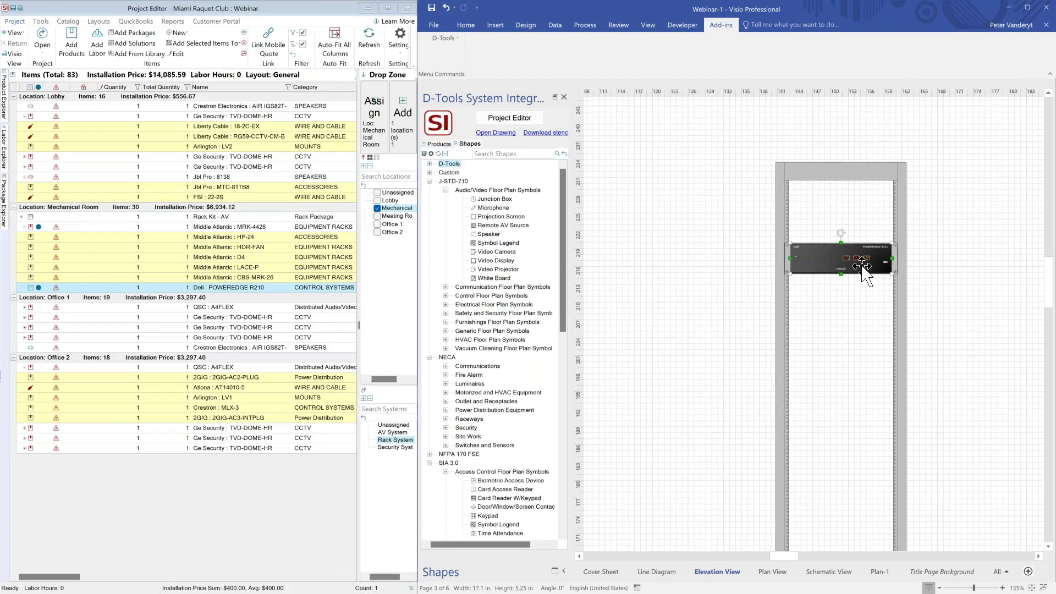
right_click(844, 262)
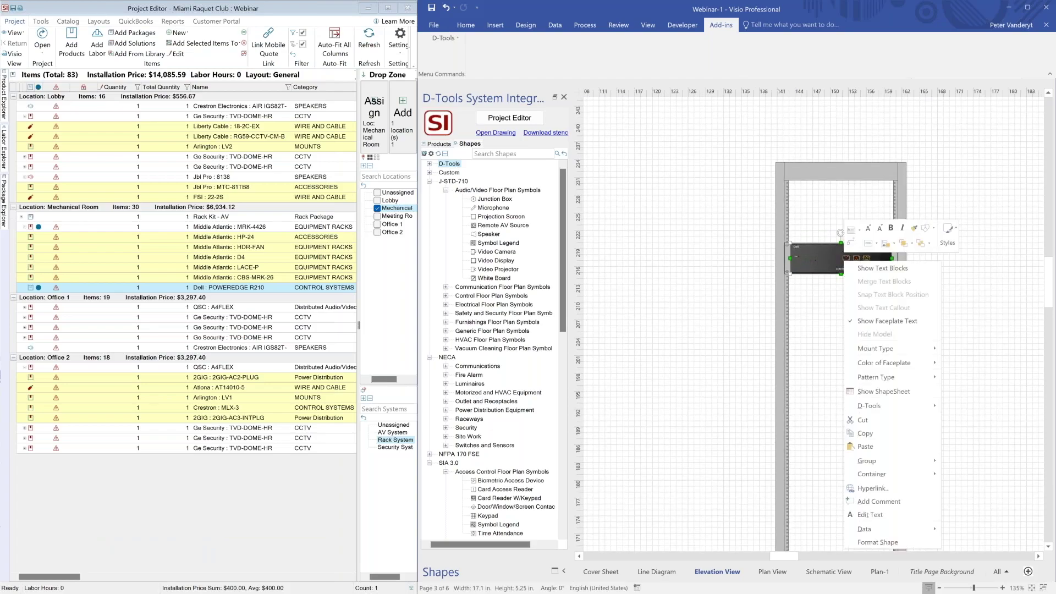
left_click(866, 268)
left_click_drag(841, 258, 990, 259)
left_click(987, 324)
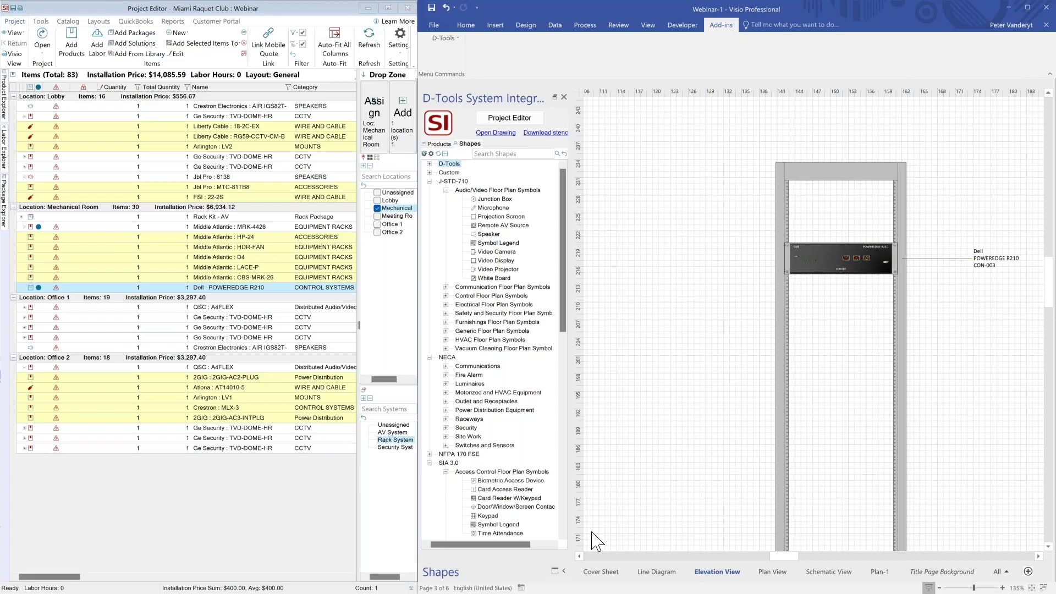
Switch to the USC Wieman Hall drawings PDF in Edge and examine the front and side rack elevations on page 4.
left_click(584, 593)
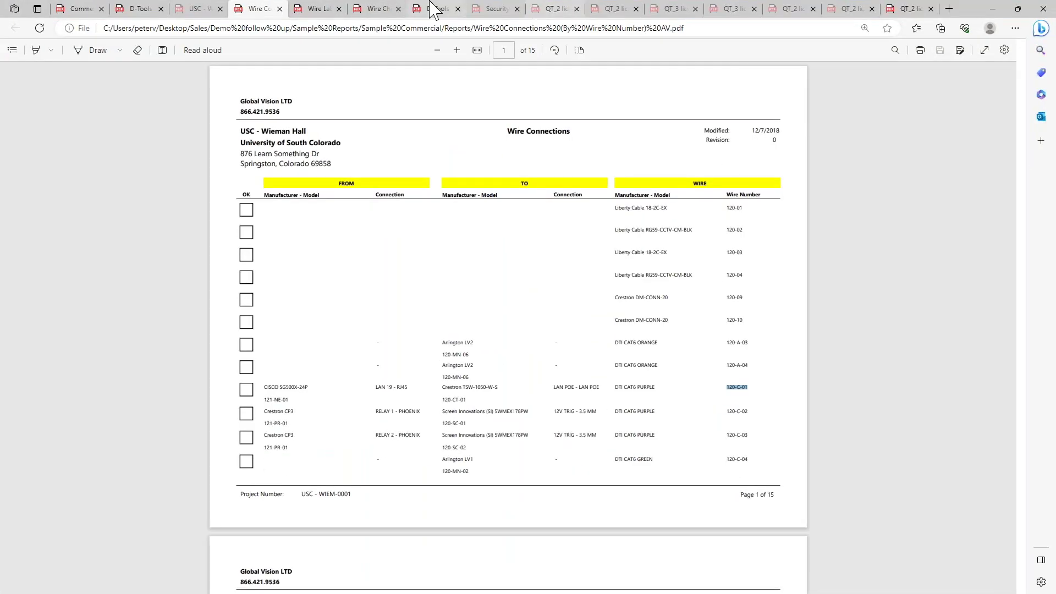
left_click(210, 7)
scroll(338, 226, "up", 10)
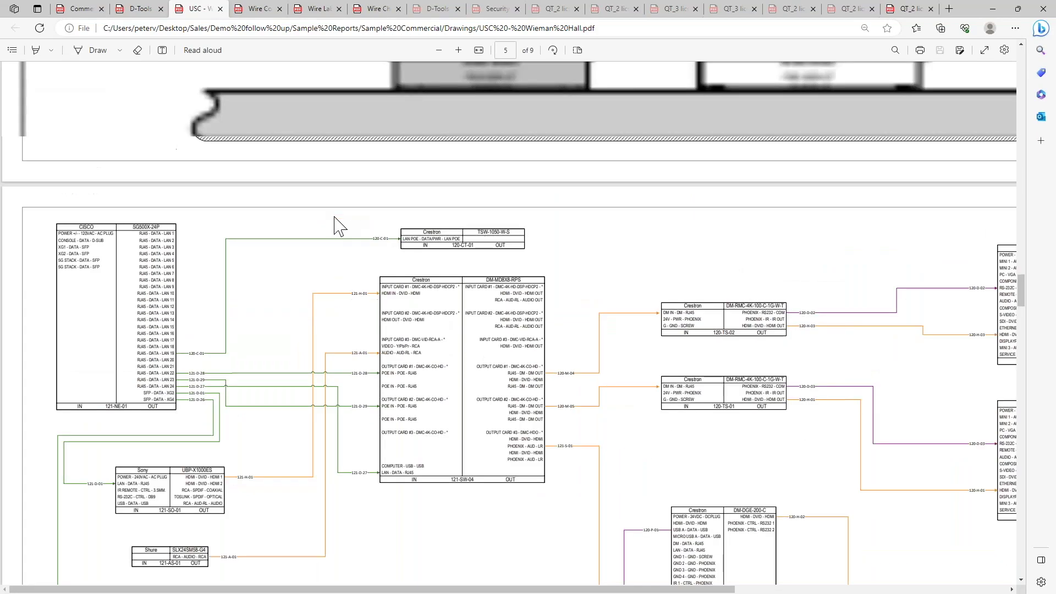
scroll(337, 226, "down", 3, "ctrl")
scroll(355, 378, "up", 2)
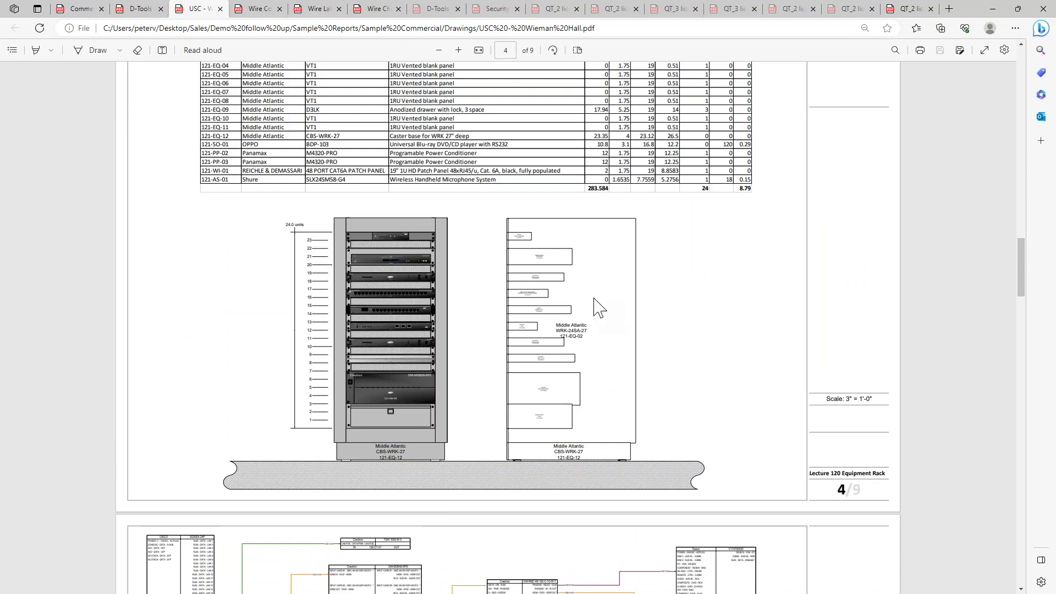
scroll(599, 308, "up", 3, "ctrl")
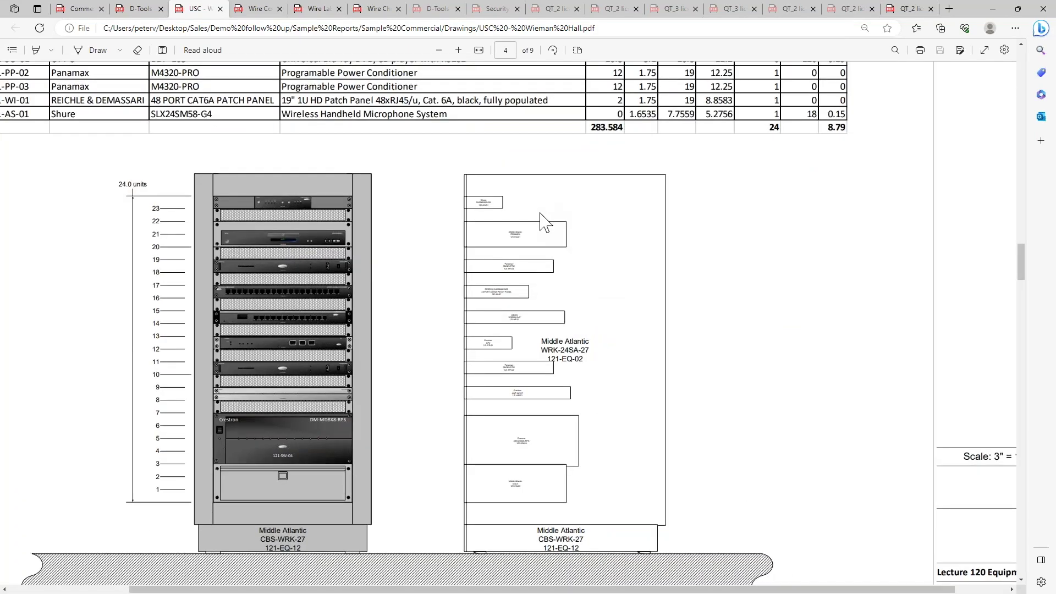
scroll(540, 213, "up", 1, "ctrl")
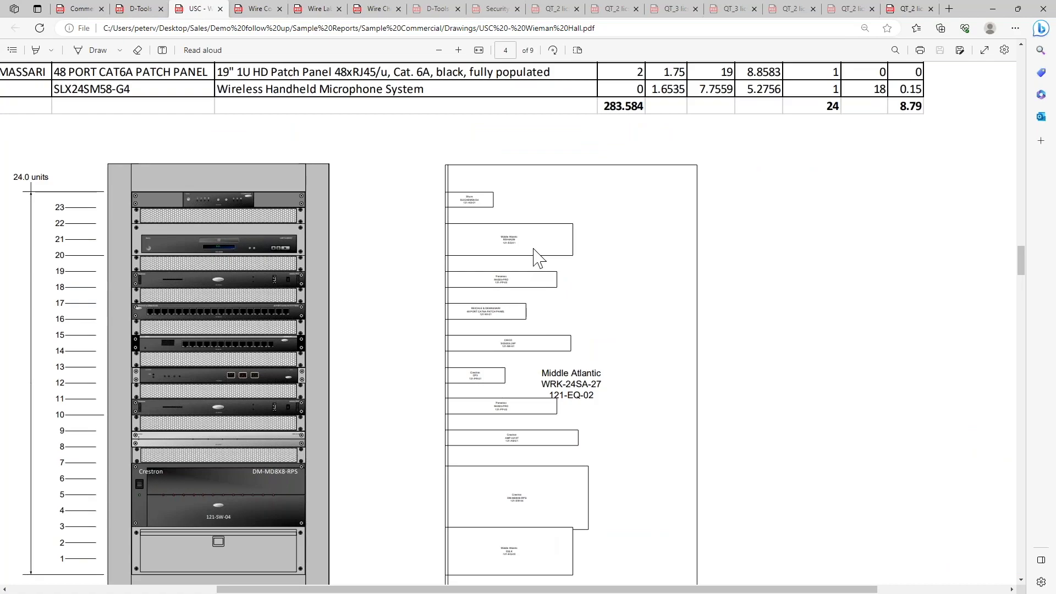
scroll(698, 264, "down", 2, "ctrl")
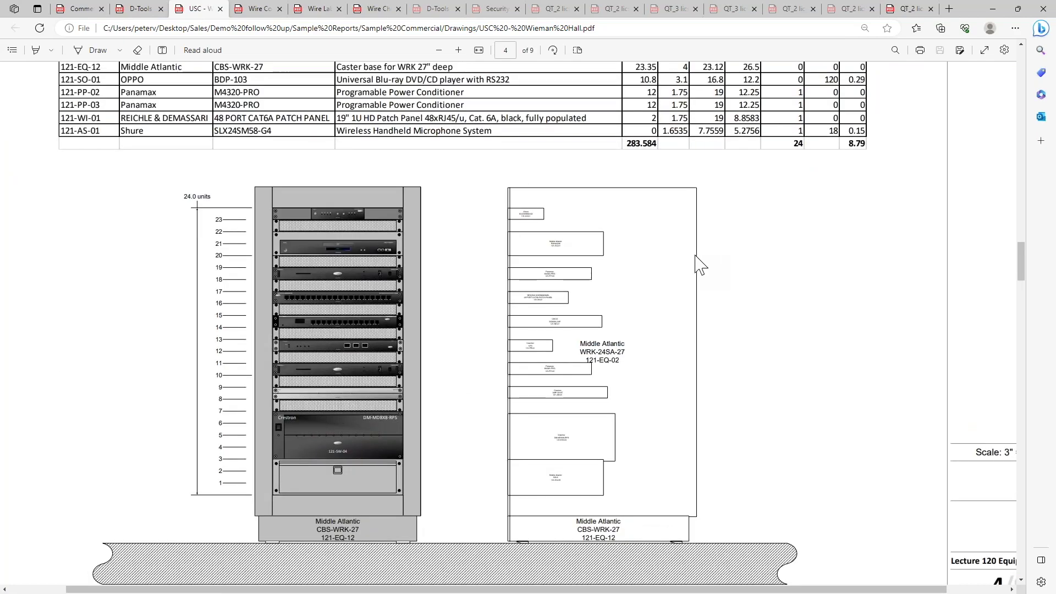
Examine the equipment table above the rack elevation, including the weight and amps totals, and continue to the schematic on page 5.
scroll(697, 264, "up", 4)
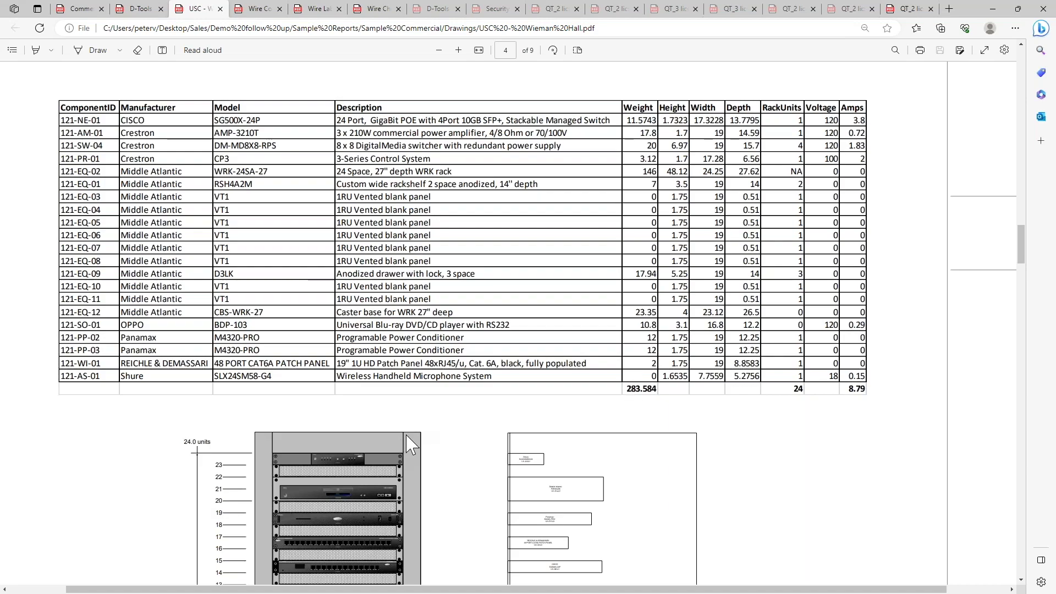
double_click(633, 389)
double_click(856, 388)
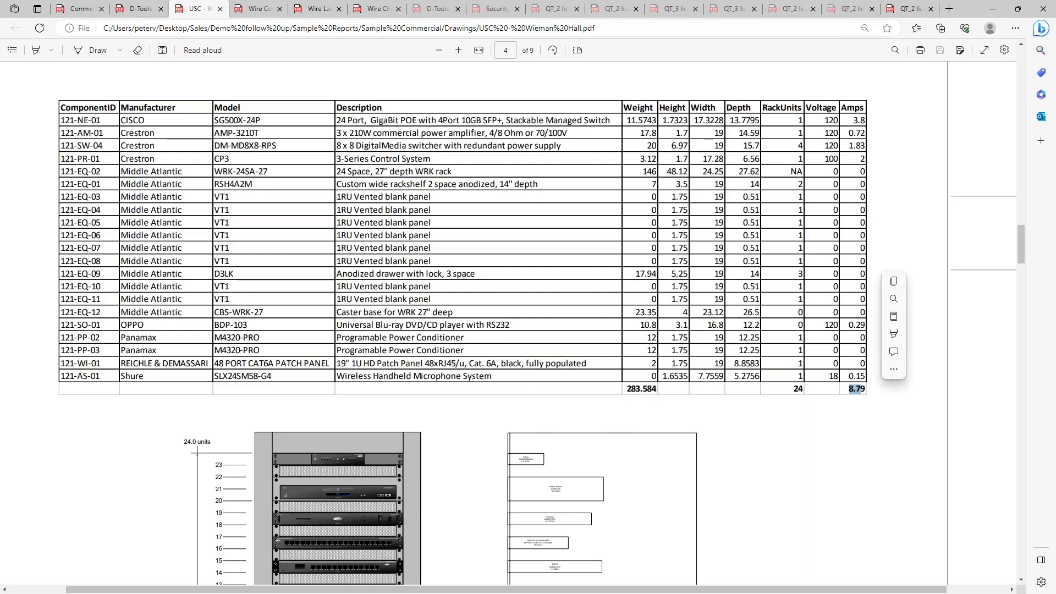
left_click(873, 418)
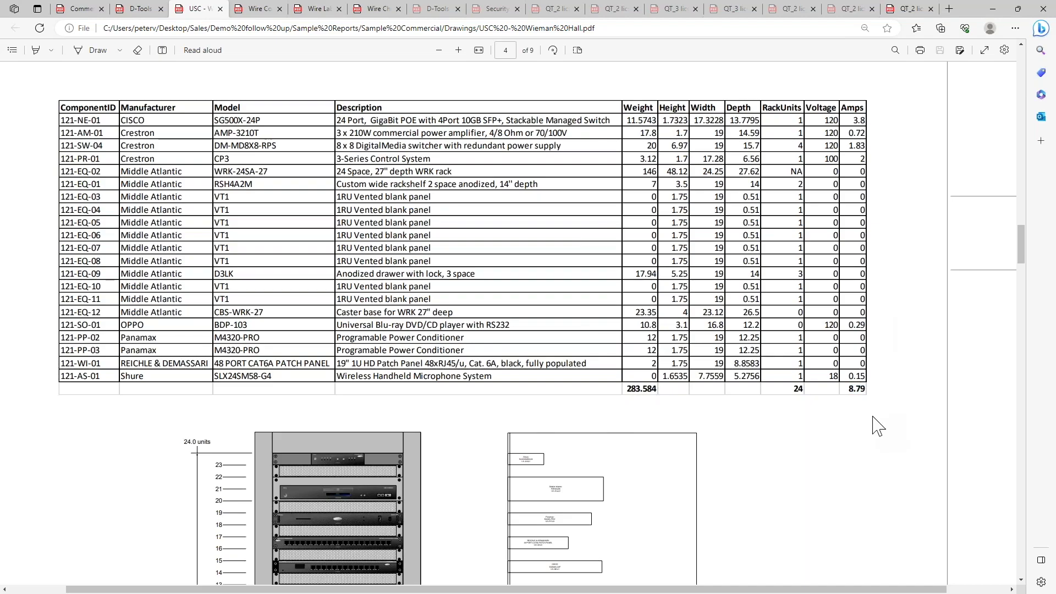
scroll(737, 396, "down", 2)
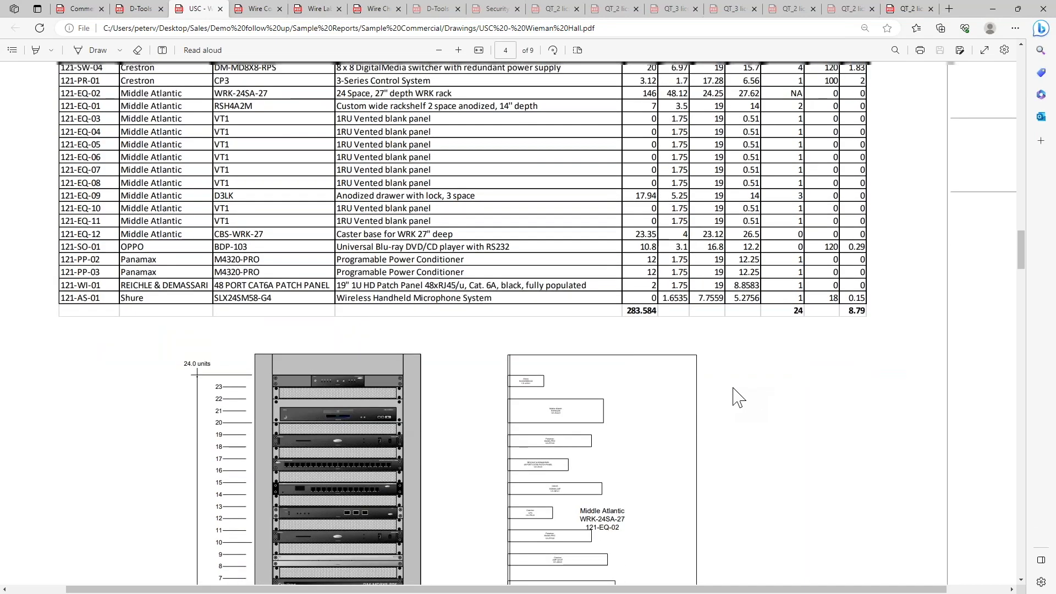
scroll(737, 396, "up", 2)
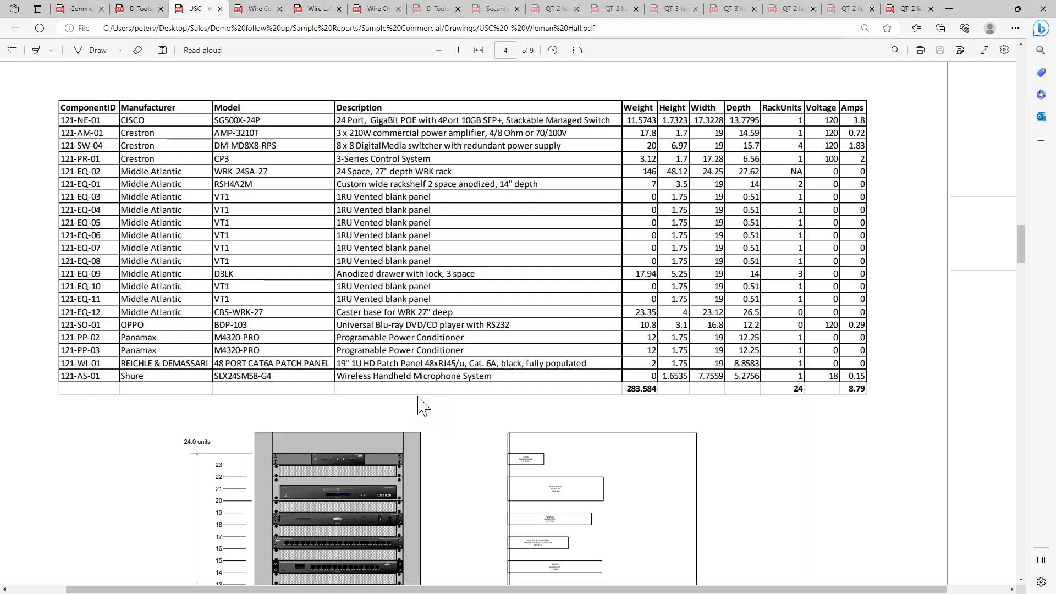
scroll(421, 405, "down", 1)
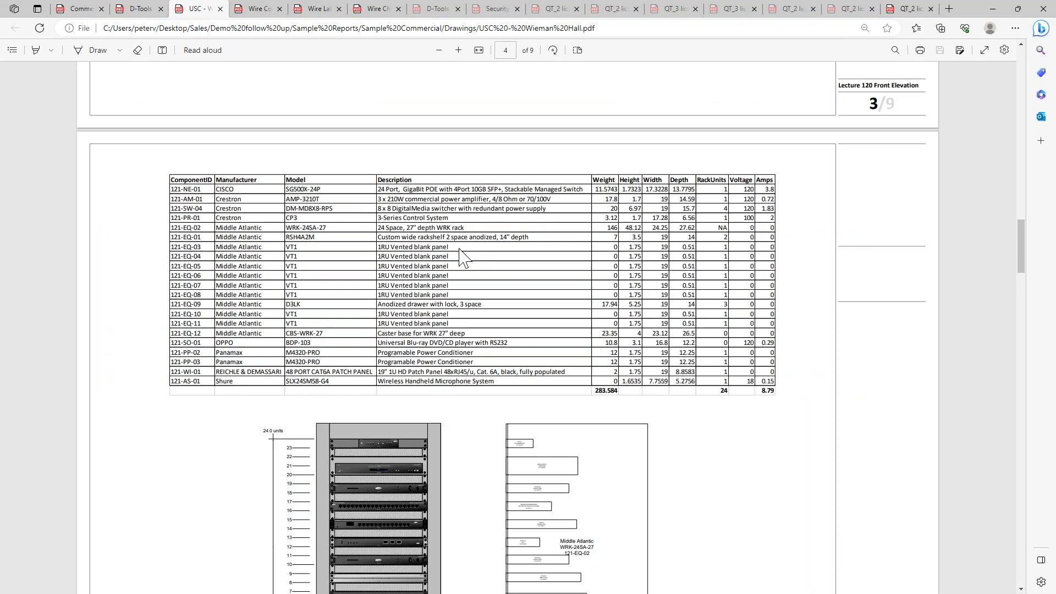
scroll(462, 256, "down", 2)
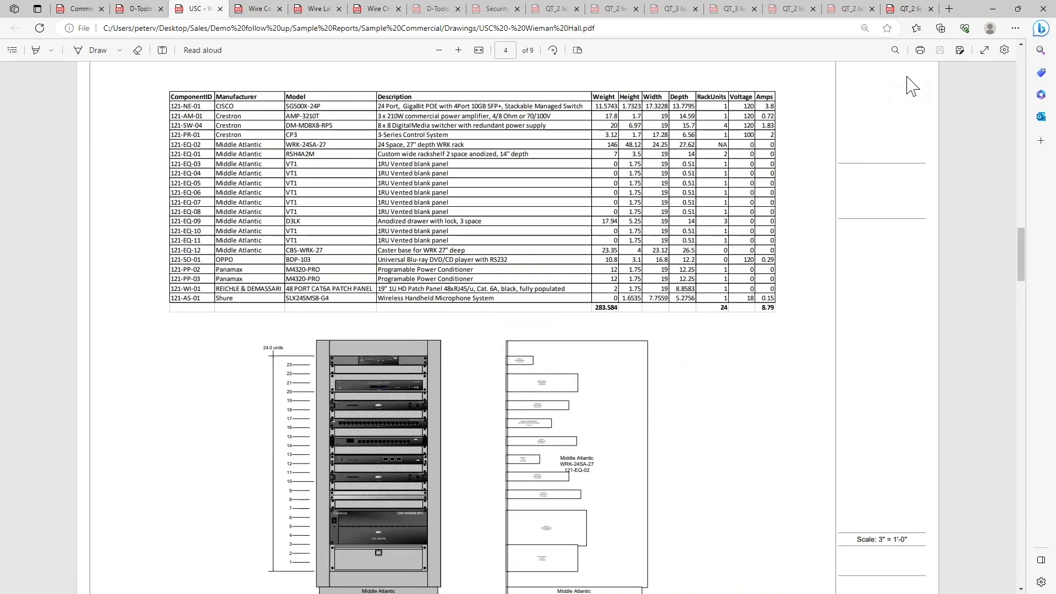
scroll(856, 213, "down", 7)
scroll(856, 213, "down", 1)
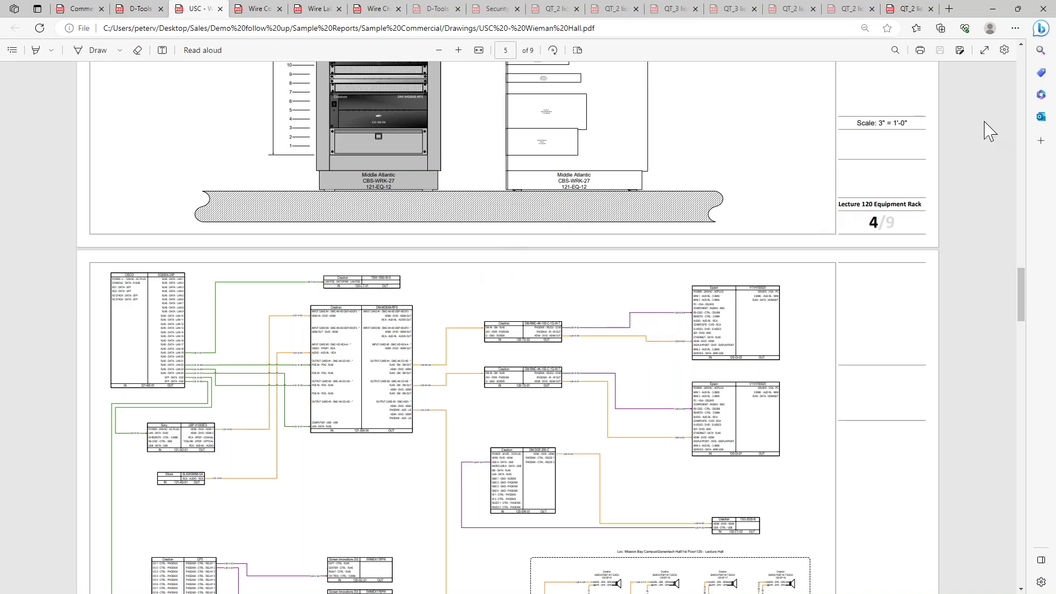
Return to the Visio drawing, save it and close the drawing window.
left_click(993, 9)
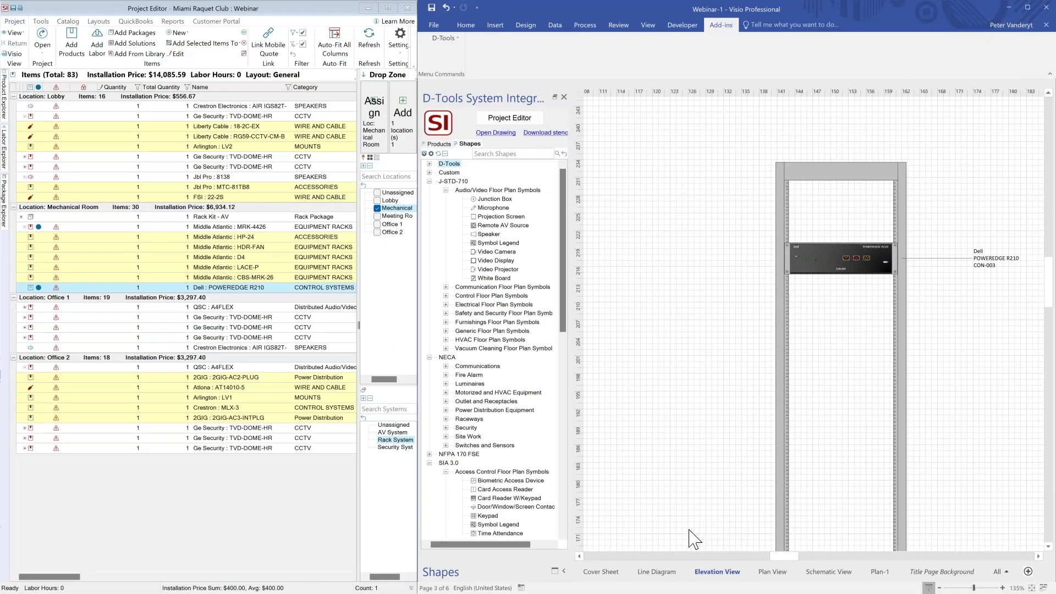
left_click(432, 8)
left_click(1047, 8)
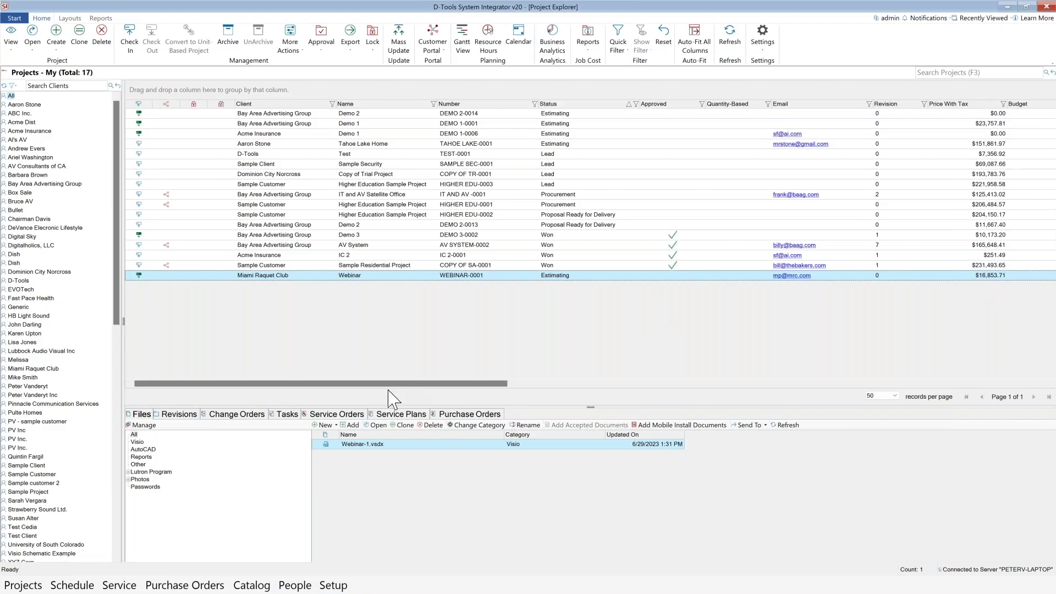
Open the Webinar project's task list and the scheduling calendar, and review the calendar's resource and project lists.
left_click(287, 414)
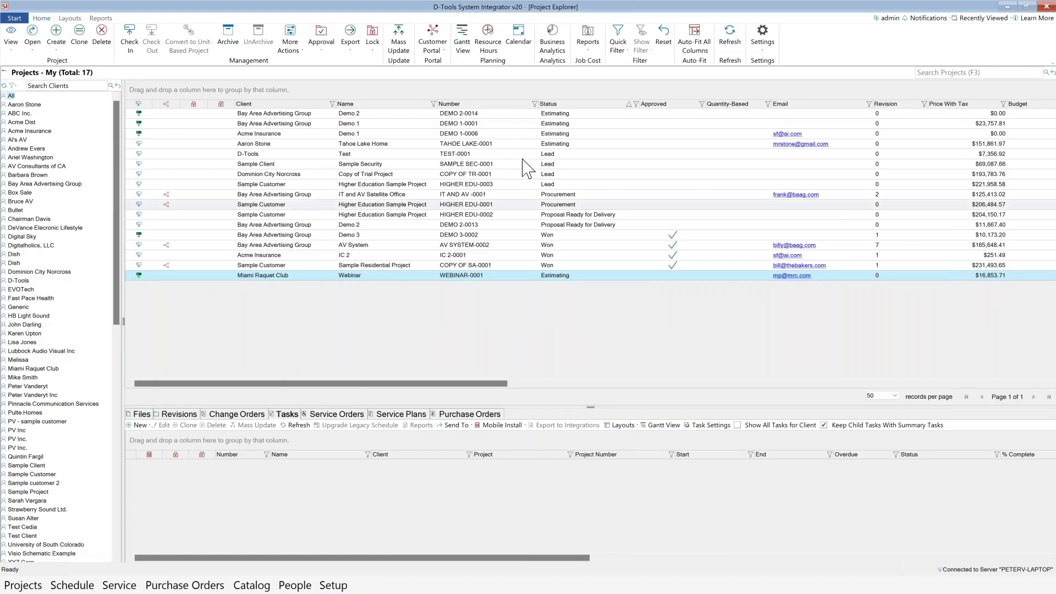
left_click(519, 37)
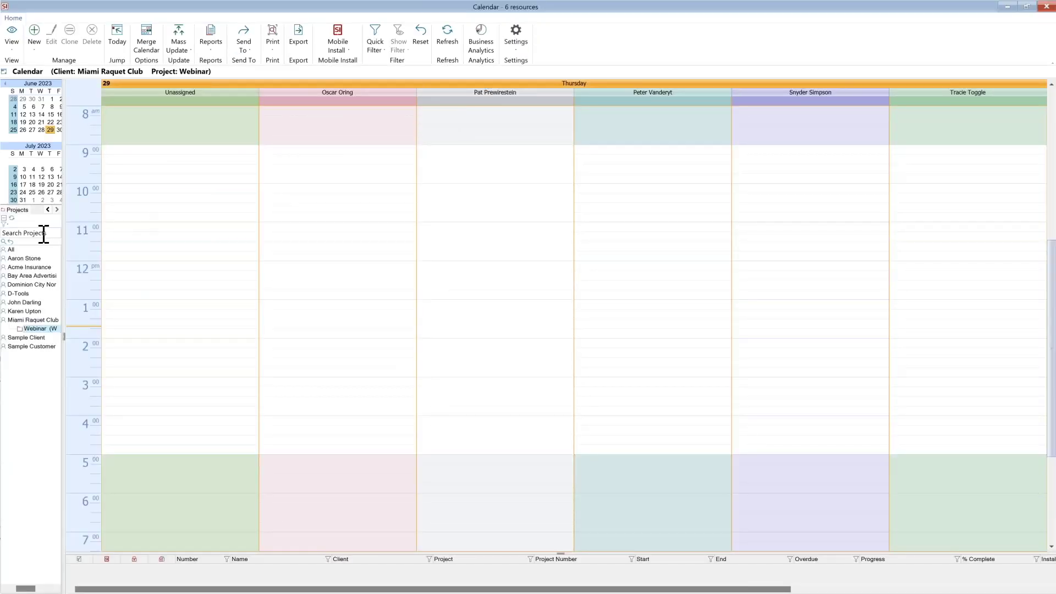
left_click(57, 210)
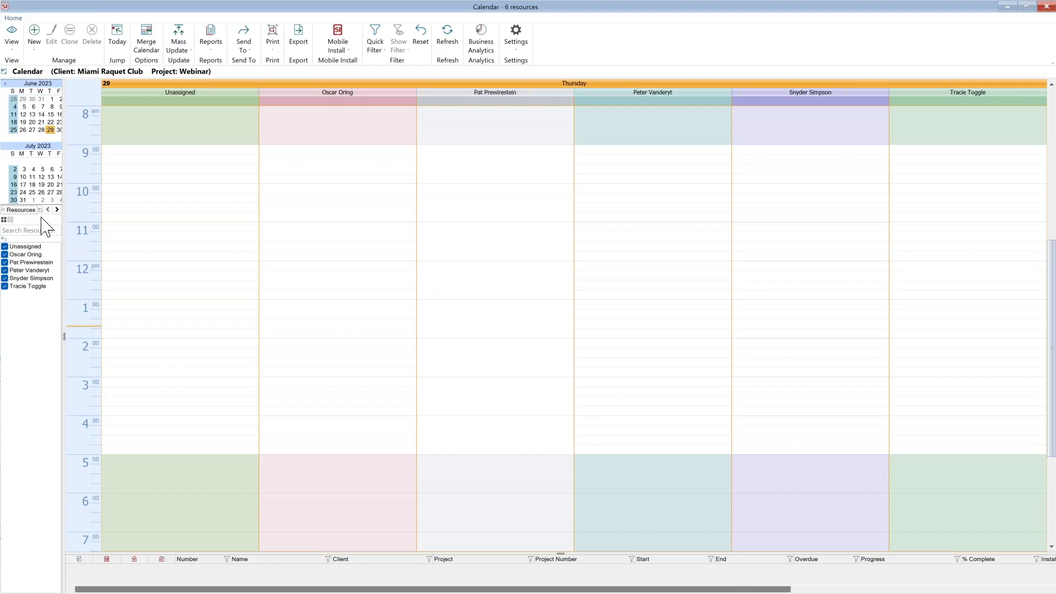
left_click(58, 210)
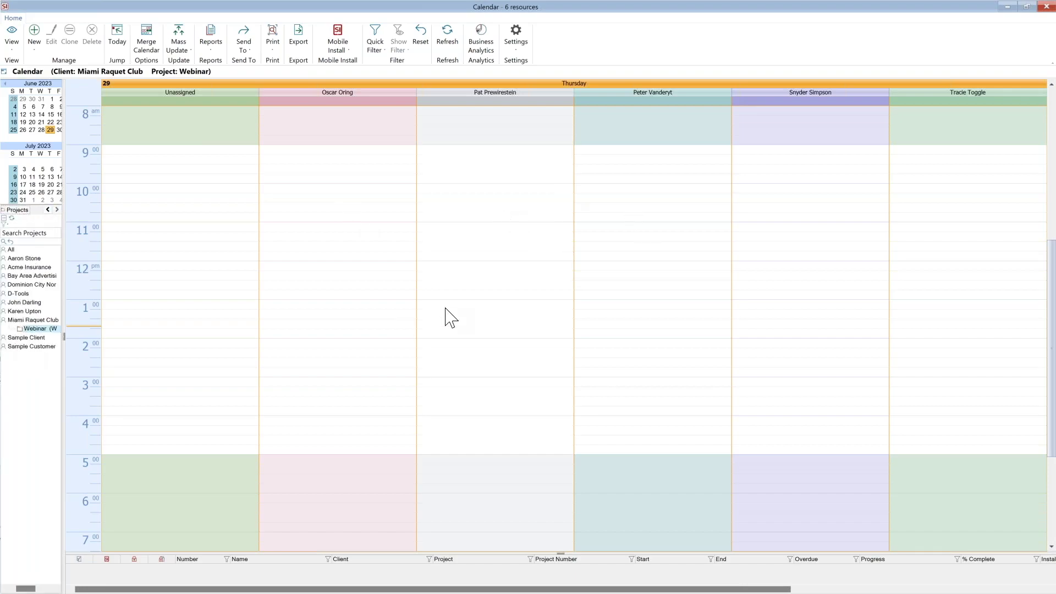
Browse the calendar's day view from June 22 to June 29 and June 30, 2023.
left_click(58, 122)
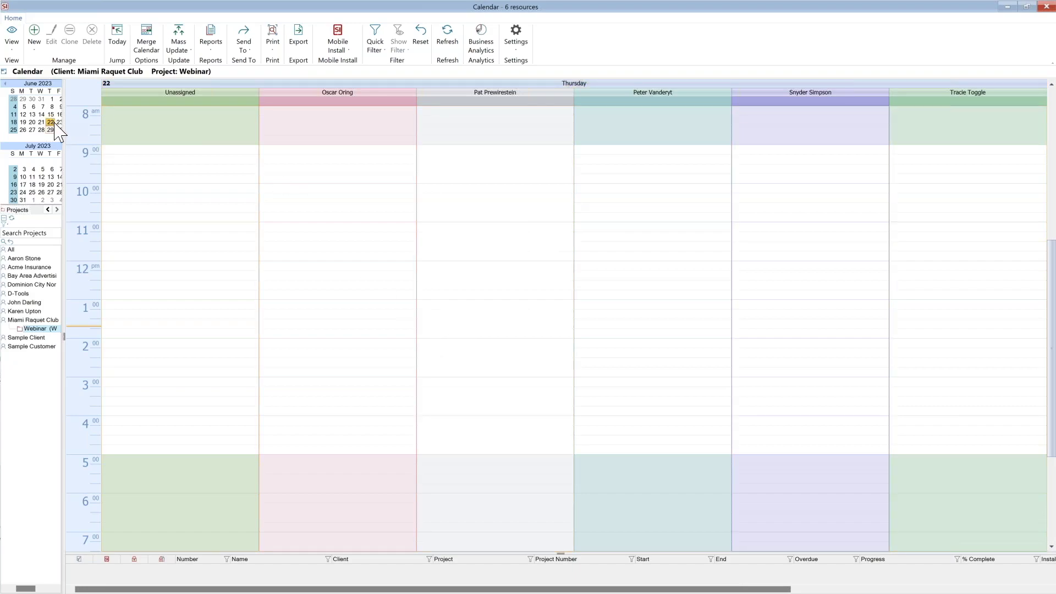
left_click(41, 130)
left_click(50, 130)
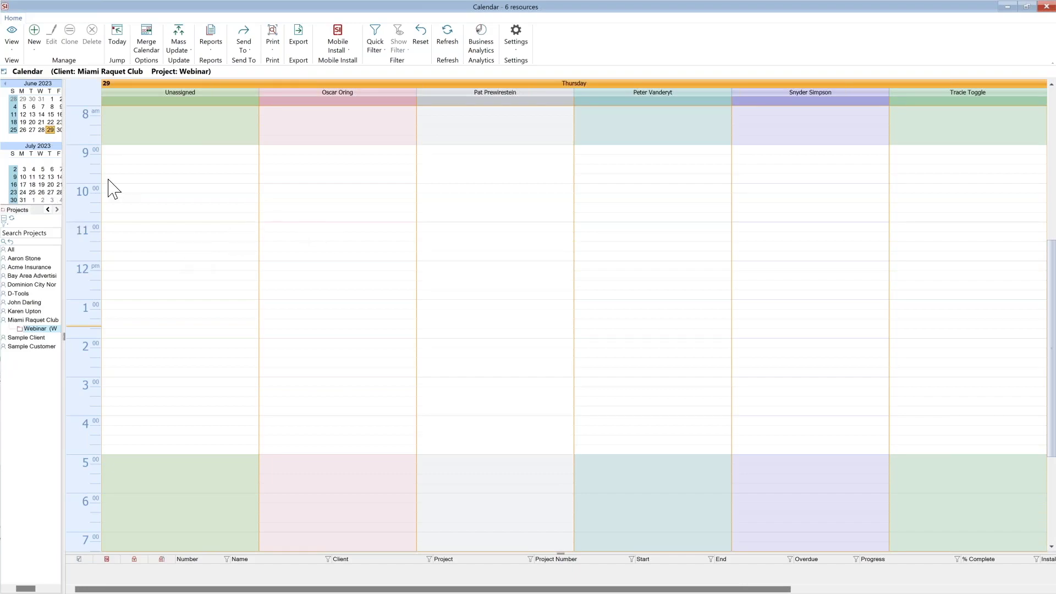
left_click(59, 130)
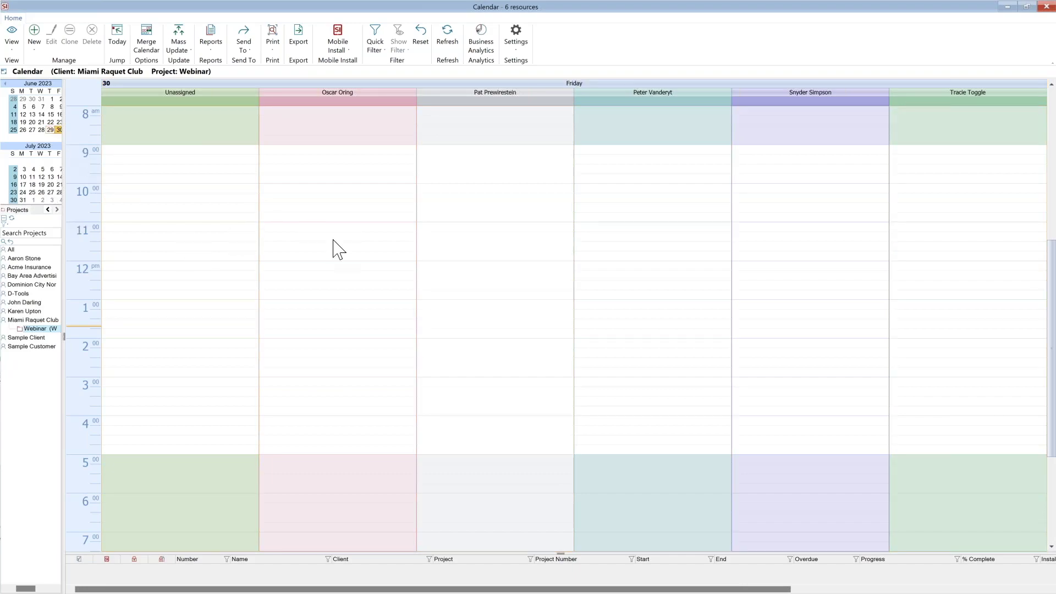
Check which new items can be scheduled in a resource's 2:00 PM slot on June 30, and close the calendar.
left_click(632, 342)
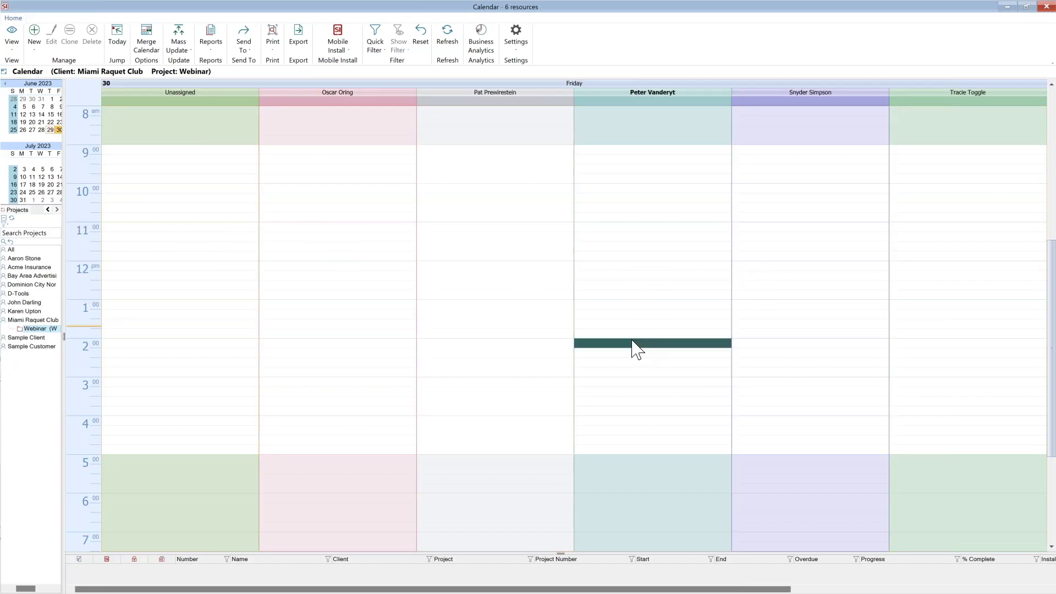
right_click(633, 343)
mouse_move(648, 367)
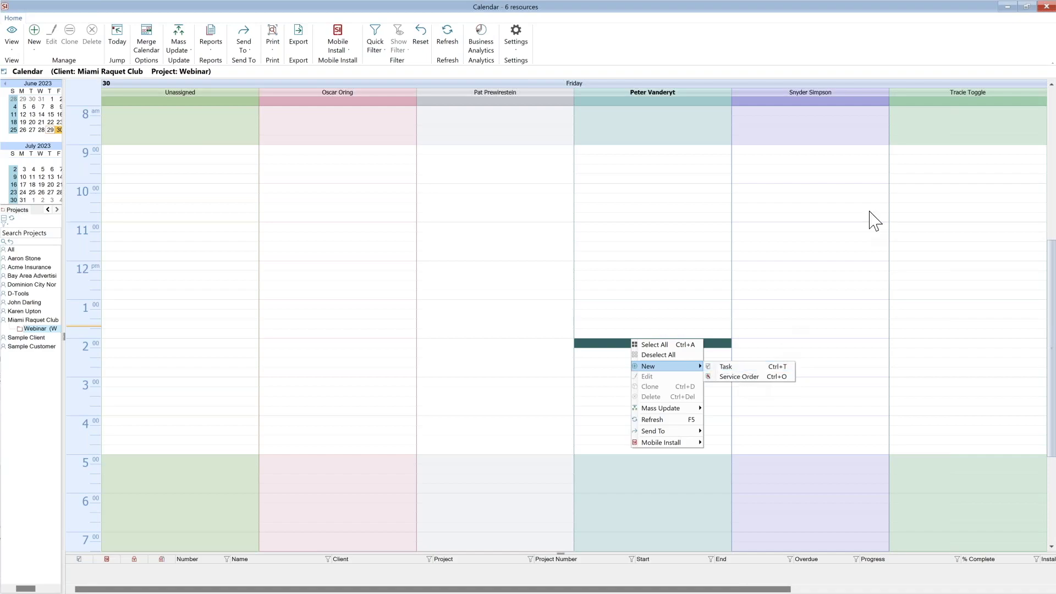
left_click(1048, 8)
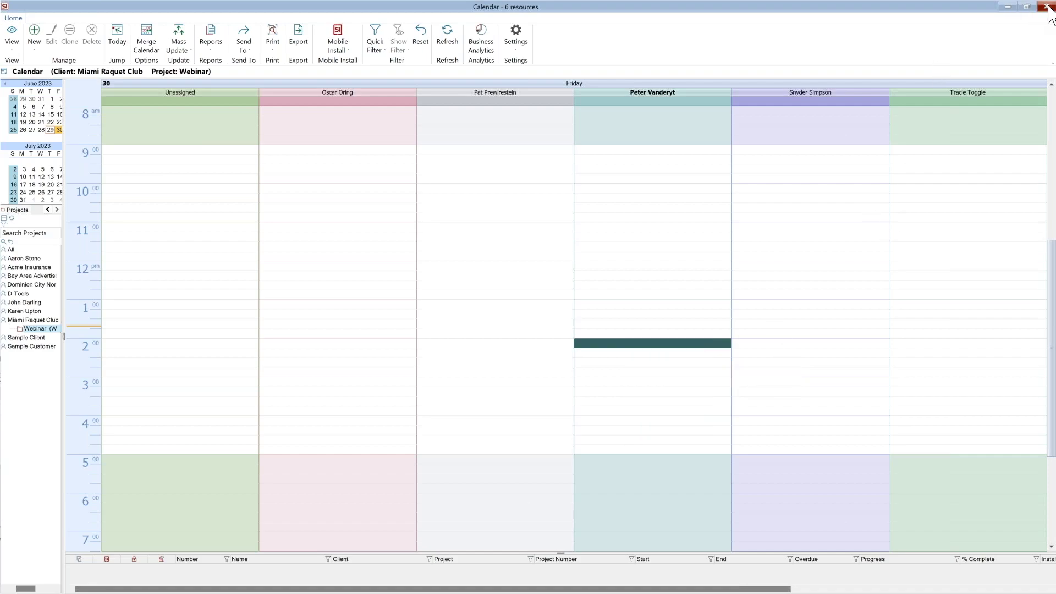
Close the calendar and create a new task for the Webinar project named "June 30 th install".
left_click(1048, 8)
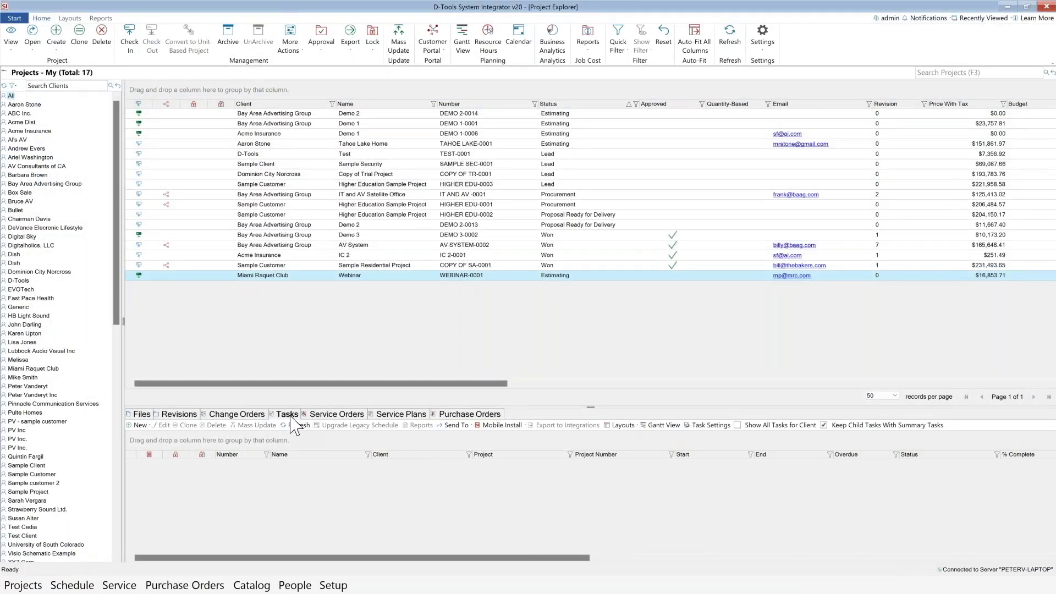
left_click(138, 425)
left_click(128, 435)
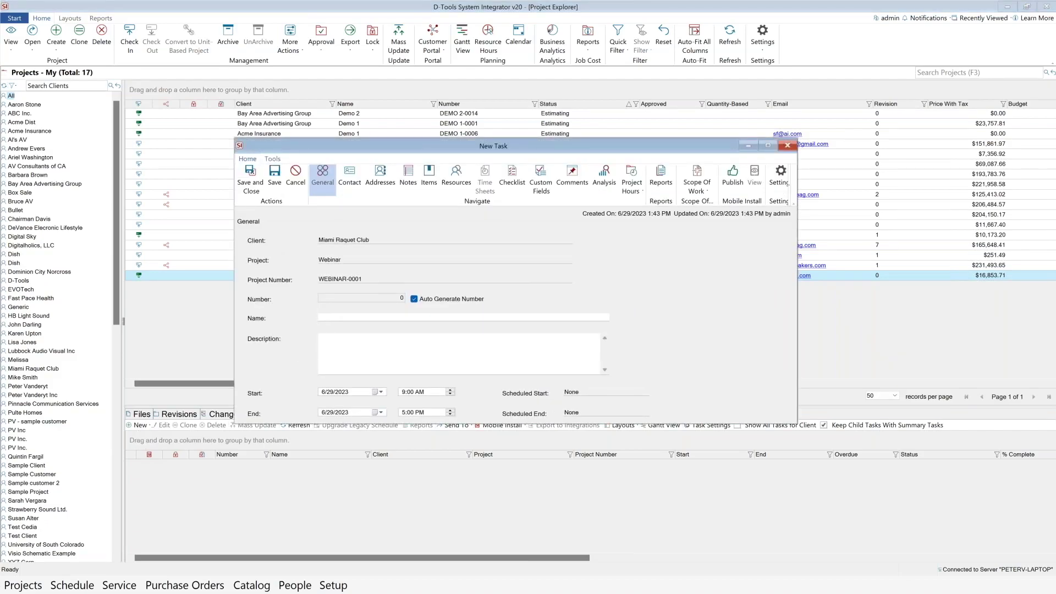
left_click(768, 146)
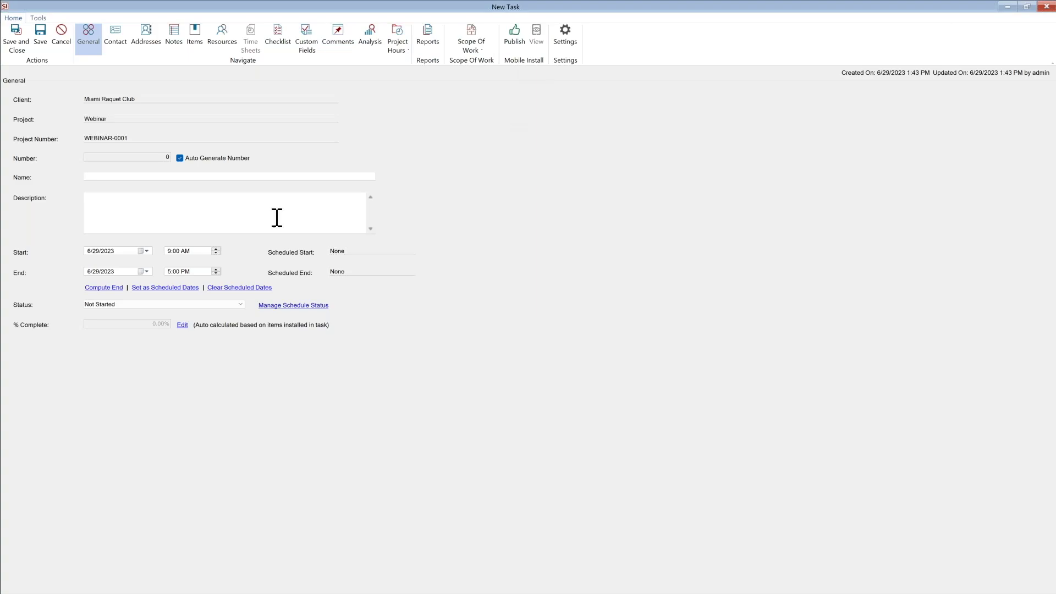
left_click(161, 178)
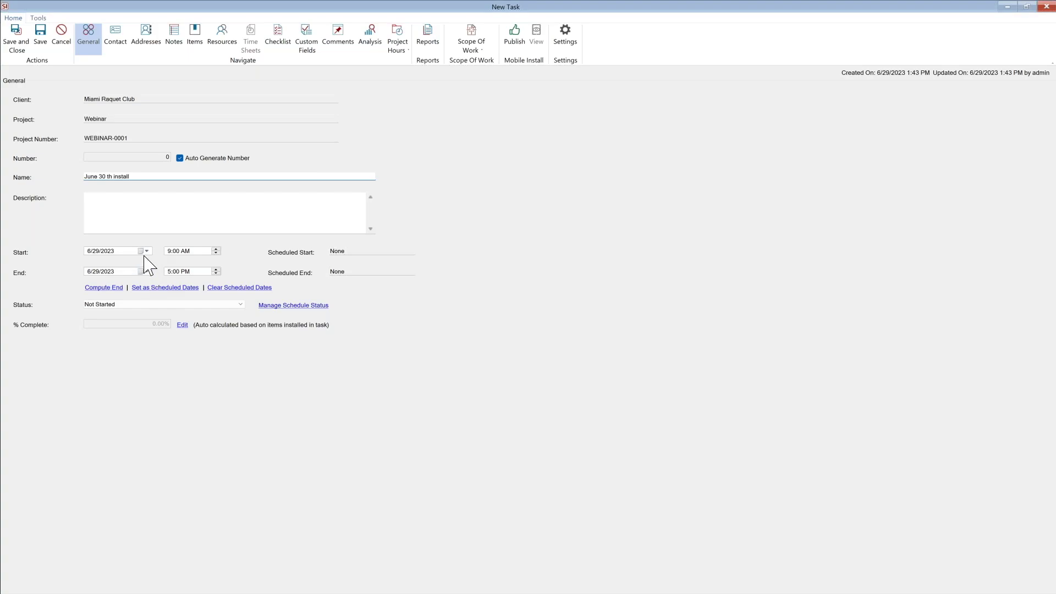
Check the task's contact and site address, and insert the project's Access, wifi and Walk through custom fields into its notes.
left_click(116, 55)
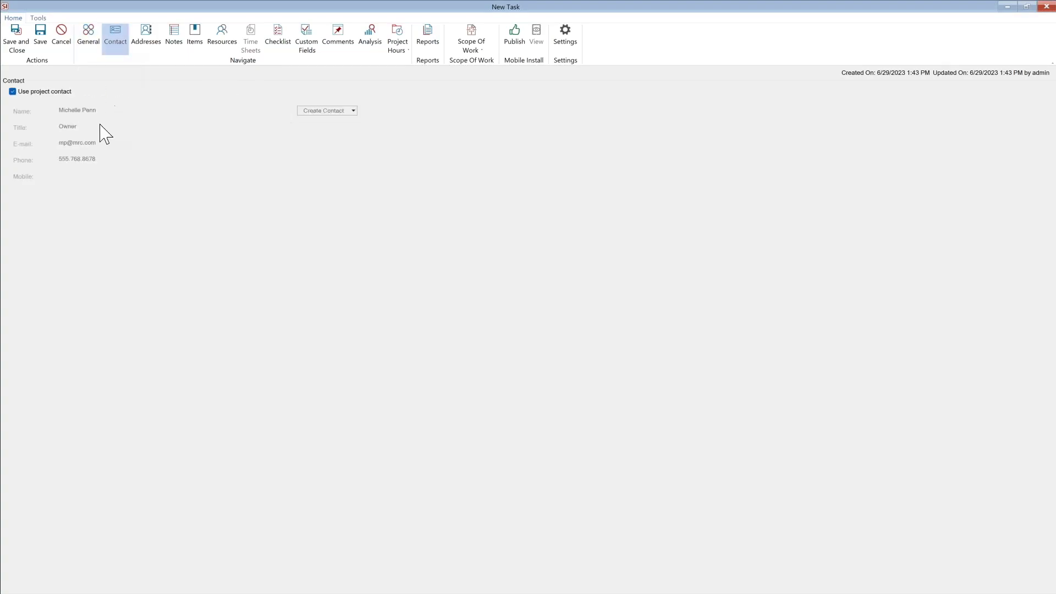
left_click(144, 48)
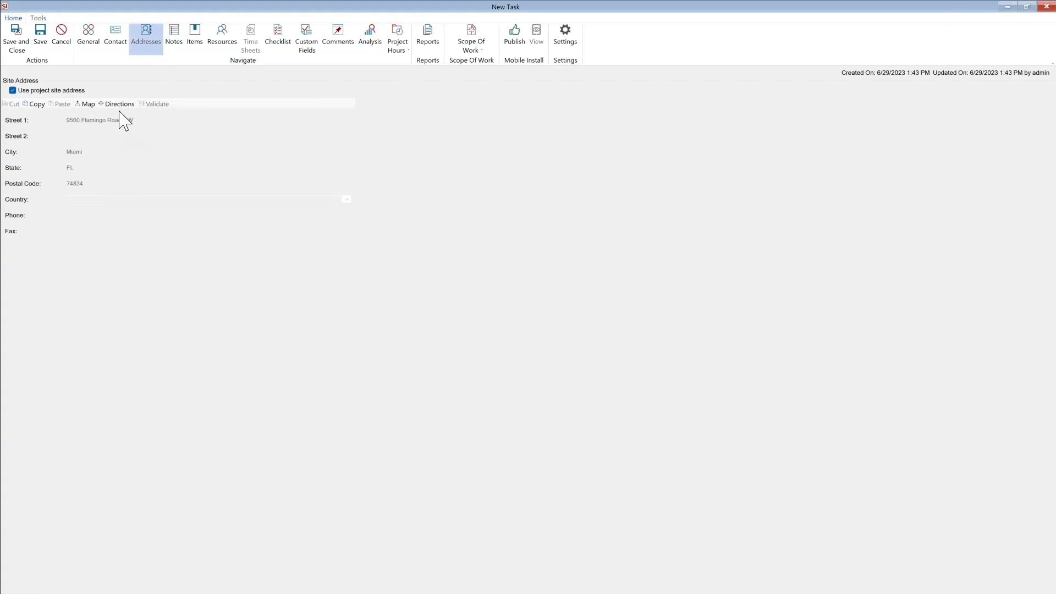
left_click(175, 48)
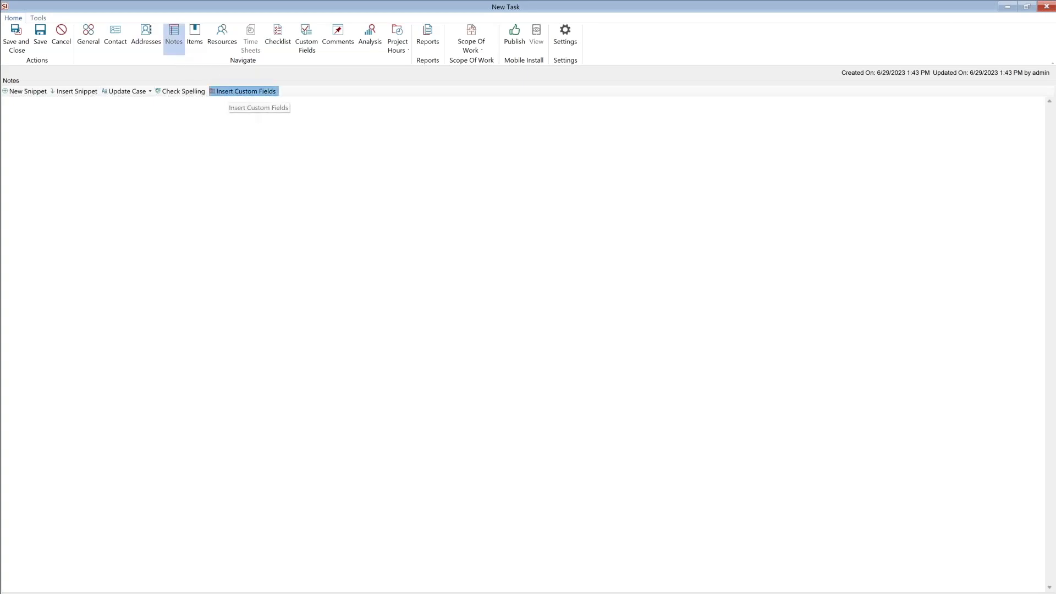
left_click(230, 92)
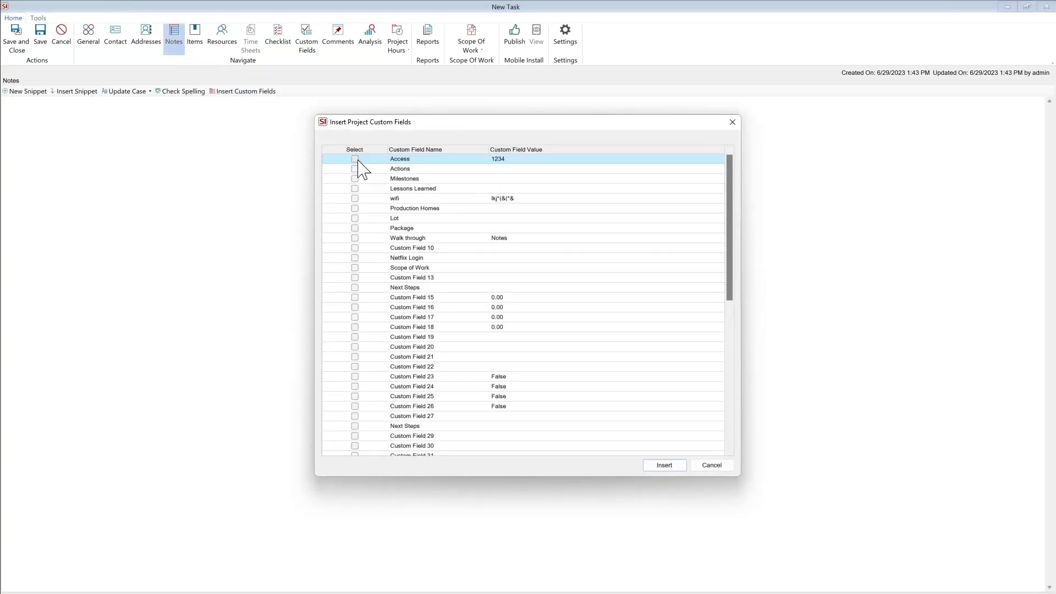
left_click(355, 158)
left_click(354, 199)
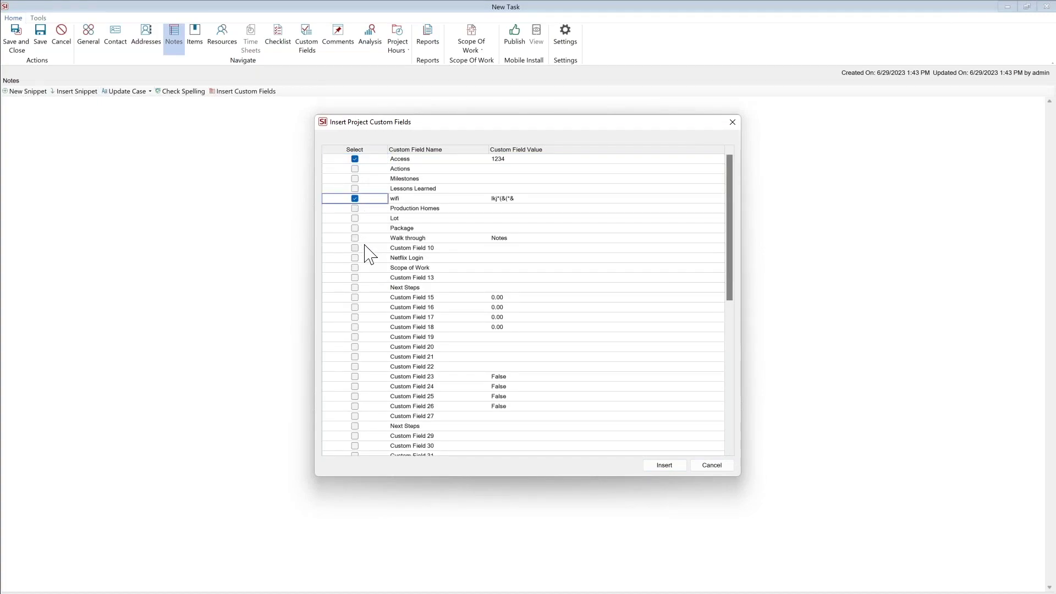
left_click(355, 239)
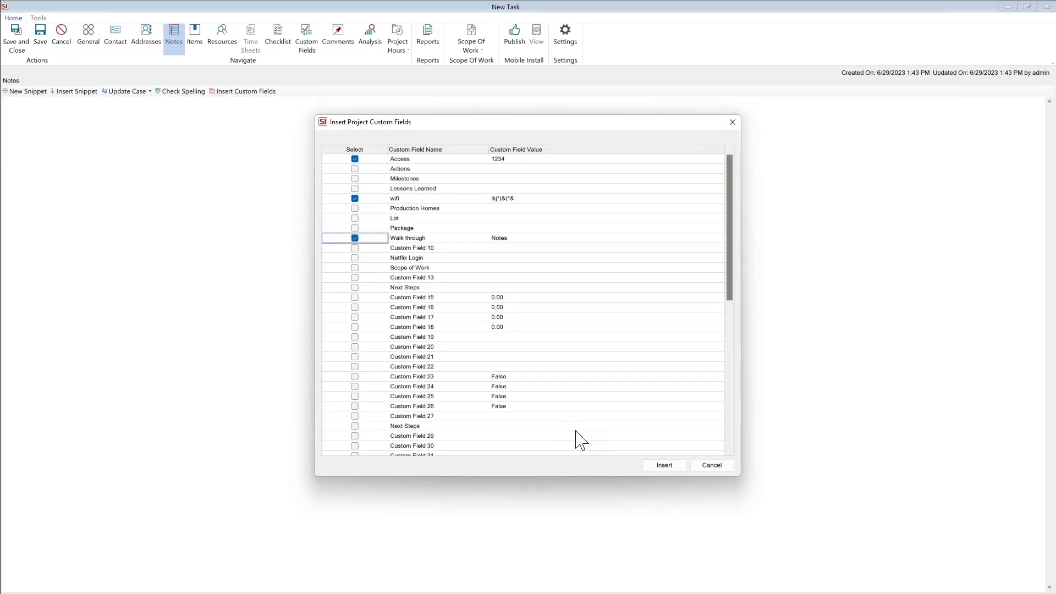
left_click(664, 466)
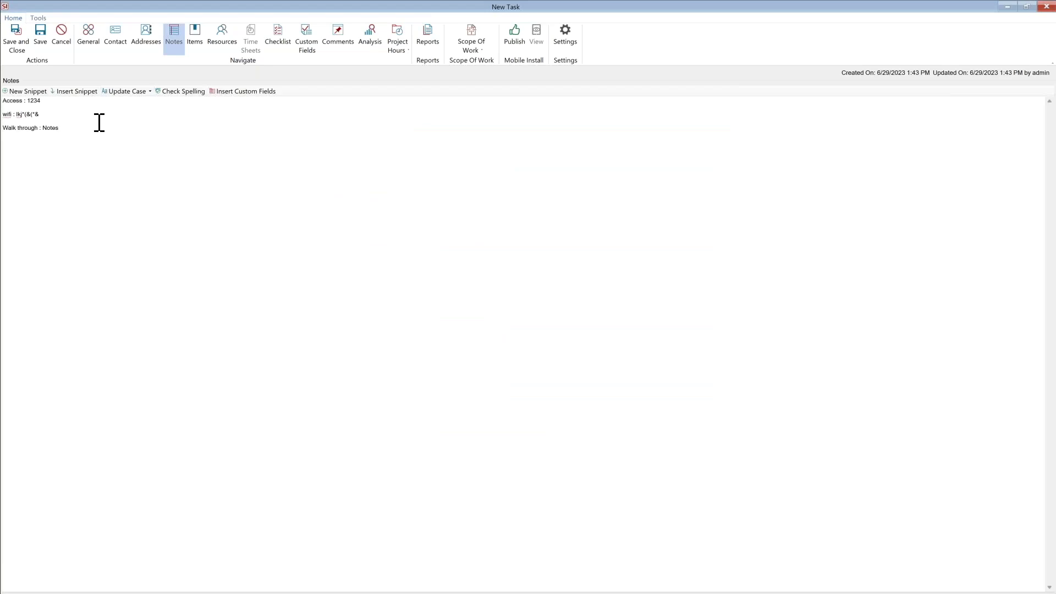
Check in the project from the task's items section and bring up the project items available to add.
left_click(198, 44)
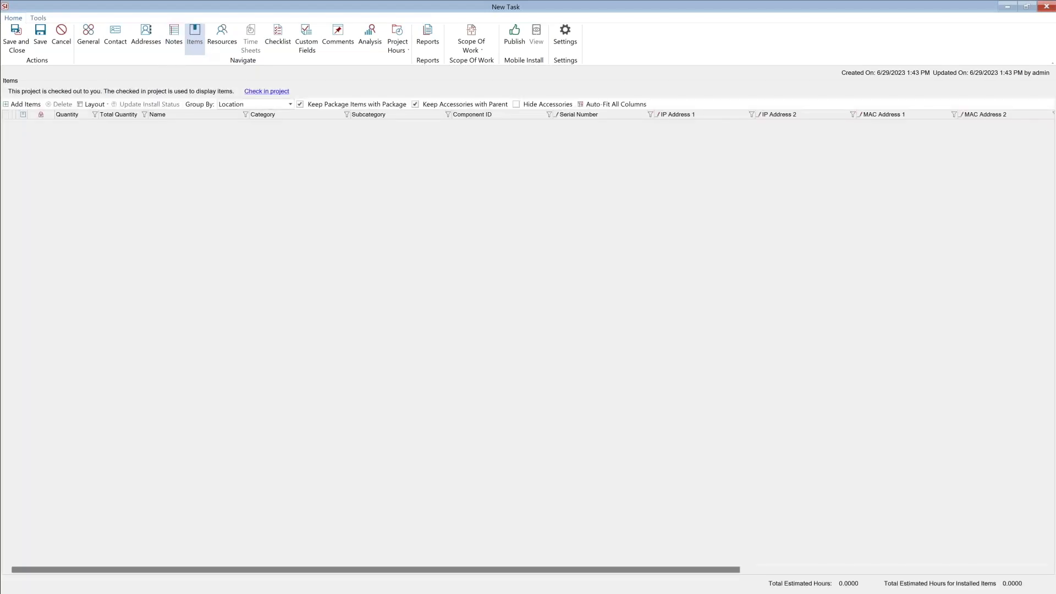
left_click(270, 92)
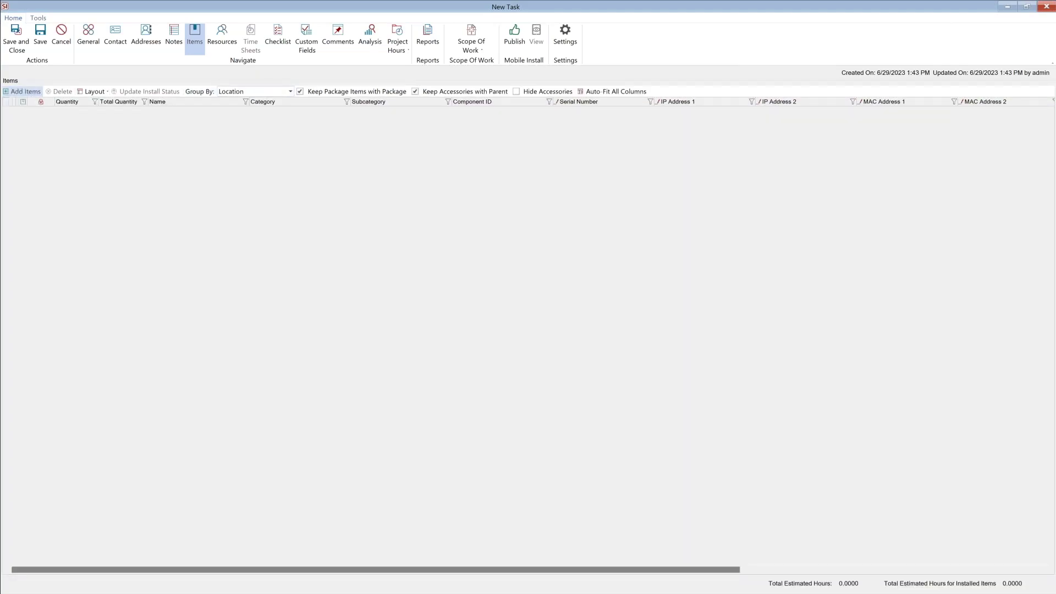
left_click(22, 92)
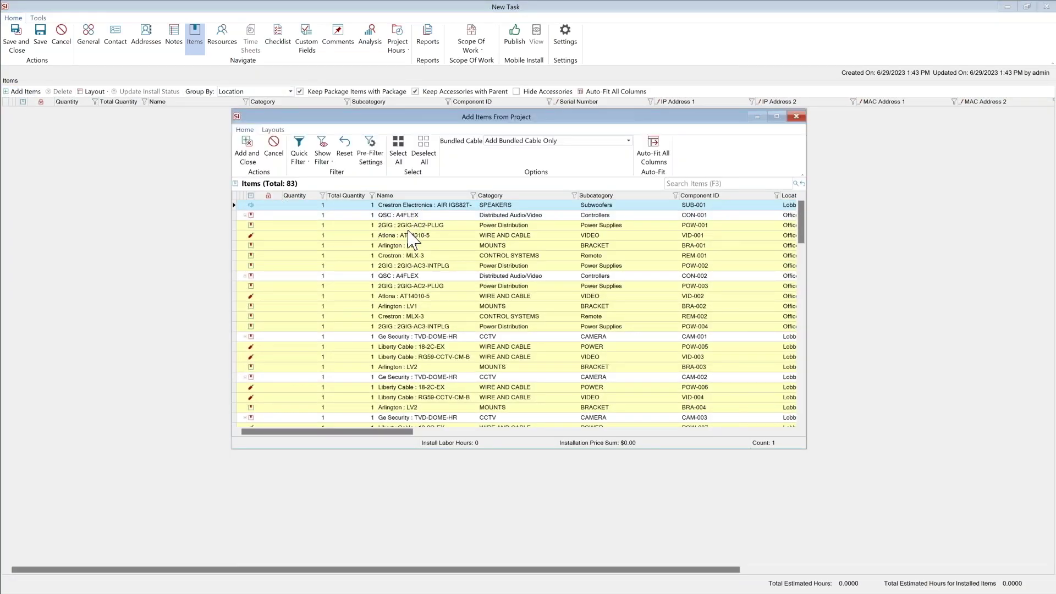
scroll(412, 237, "down", 5)
scroll(411, 239, "up", 5)
Review the quick filter's location, system, phase and order options, and add the first seven project items, SUB-001 through POW-002, to the task.
left_click(299, 160)
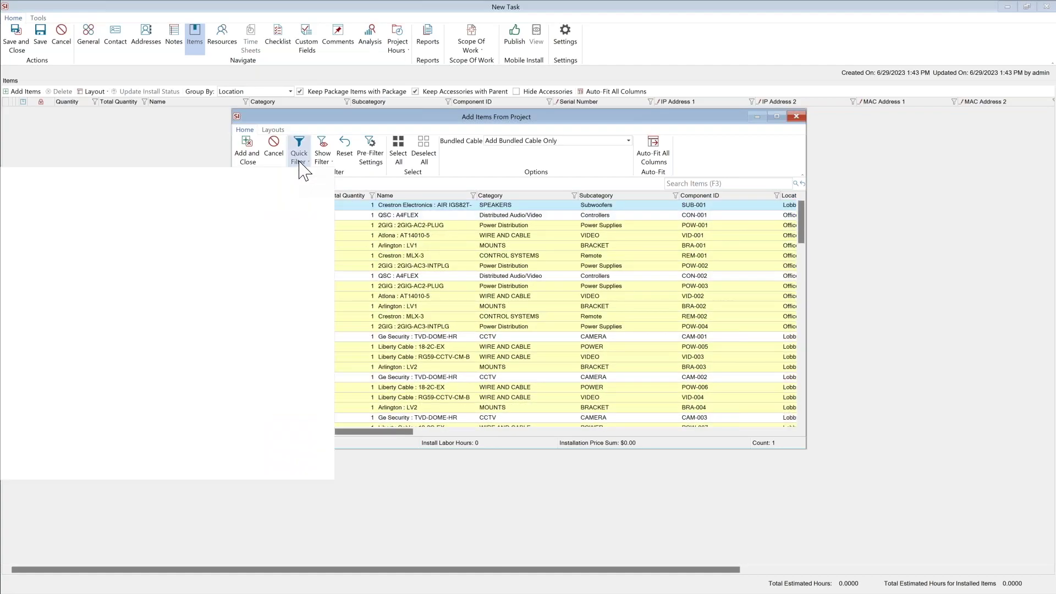
left_click(34, 187)
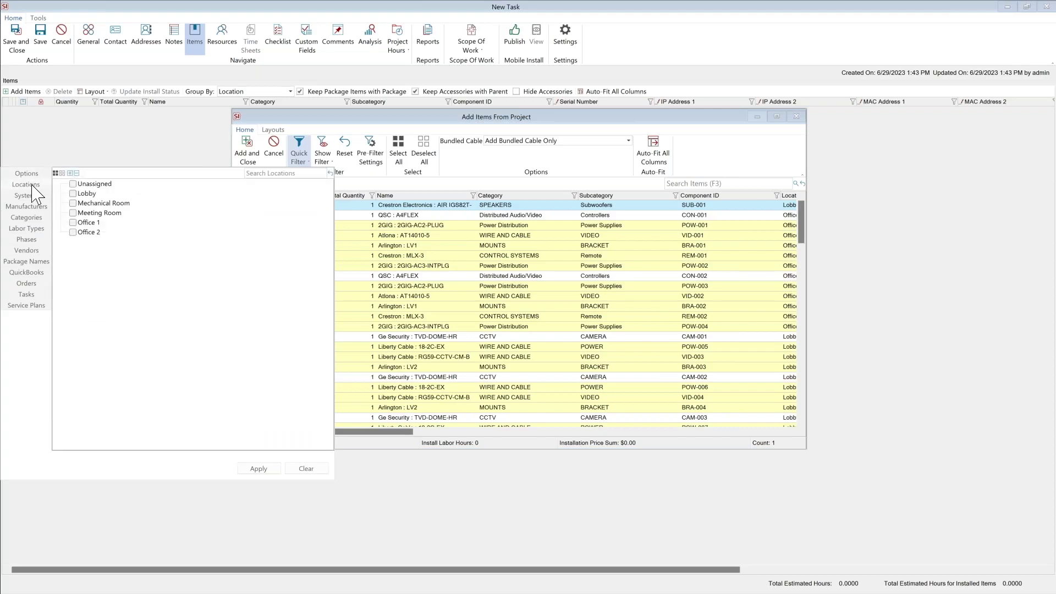
left_click(25, 197)
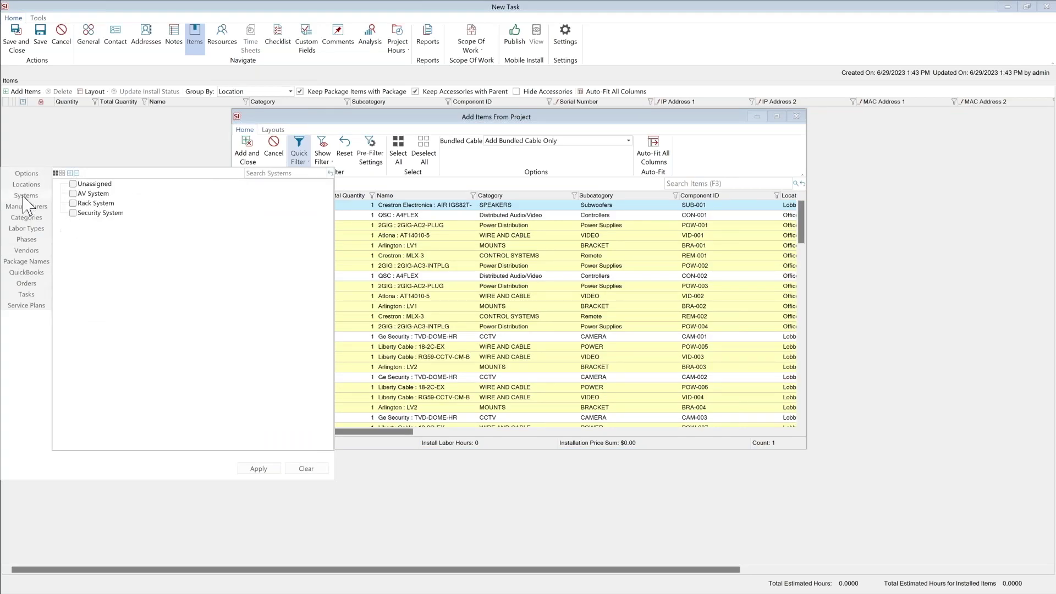
left_click(32, 240)
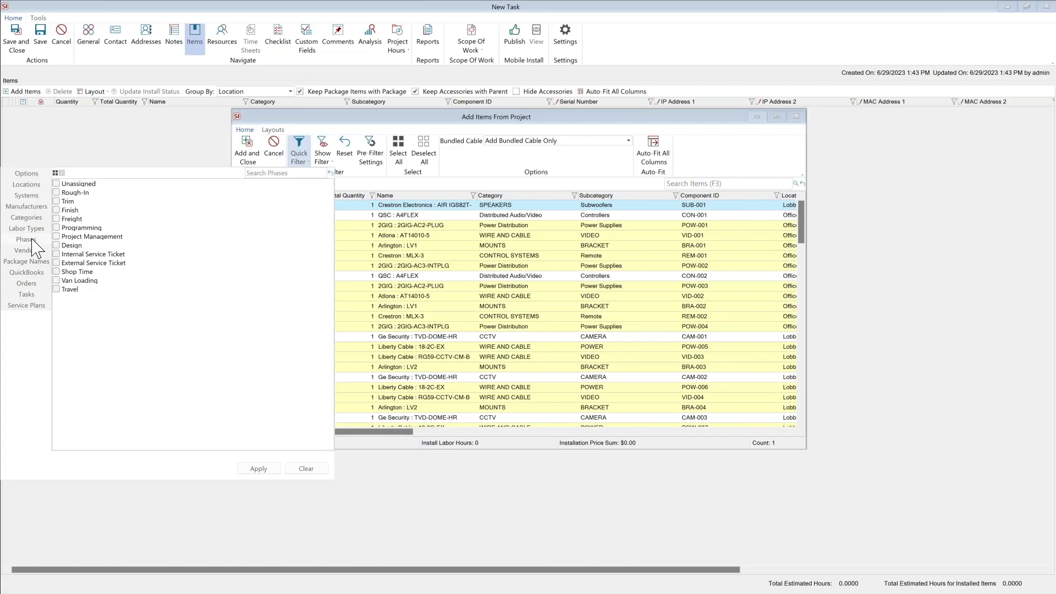
left_click(31, 282)
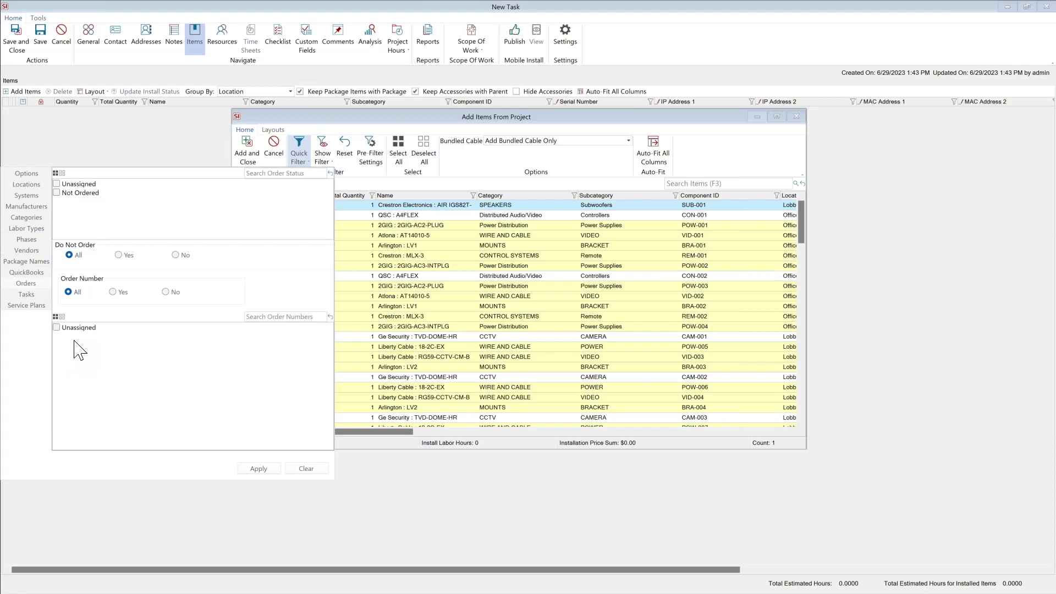
left_click(612, 133)
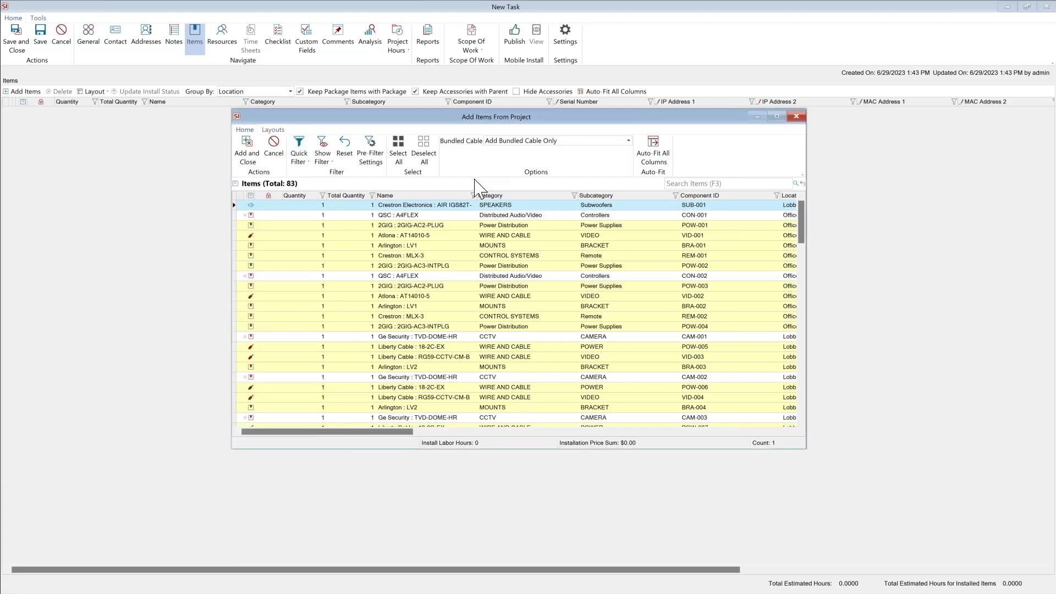
left_click_drag(273, 216, 275, 267)
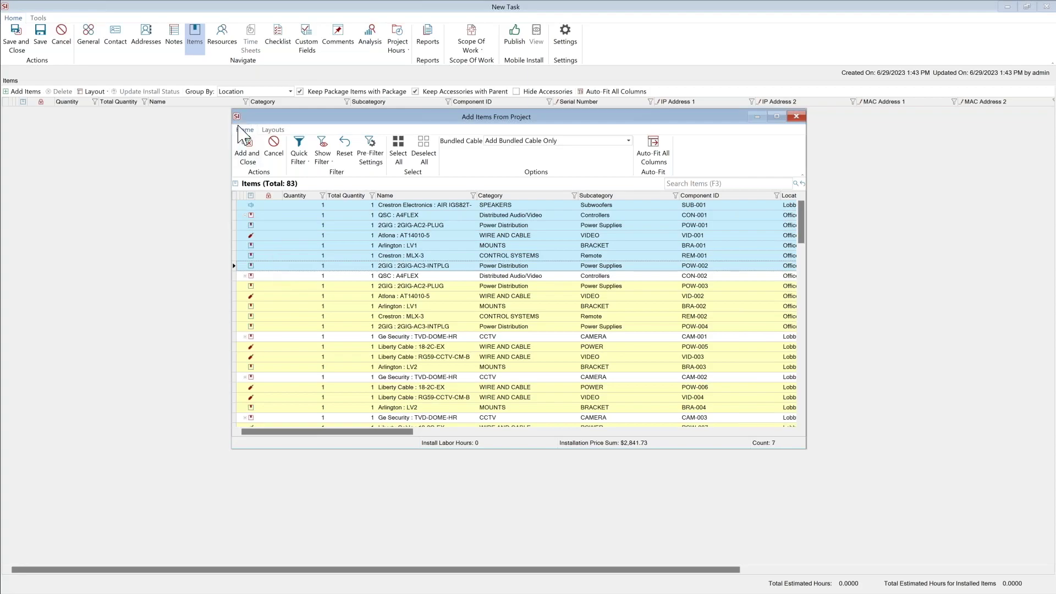
left_click(247, 147)
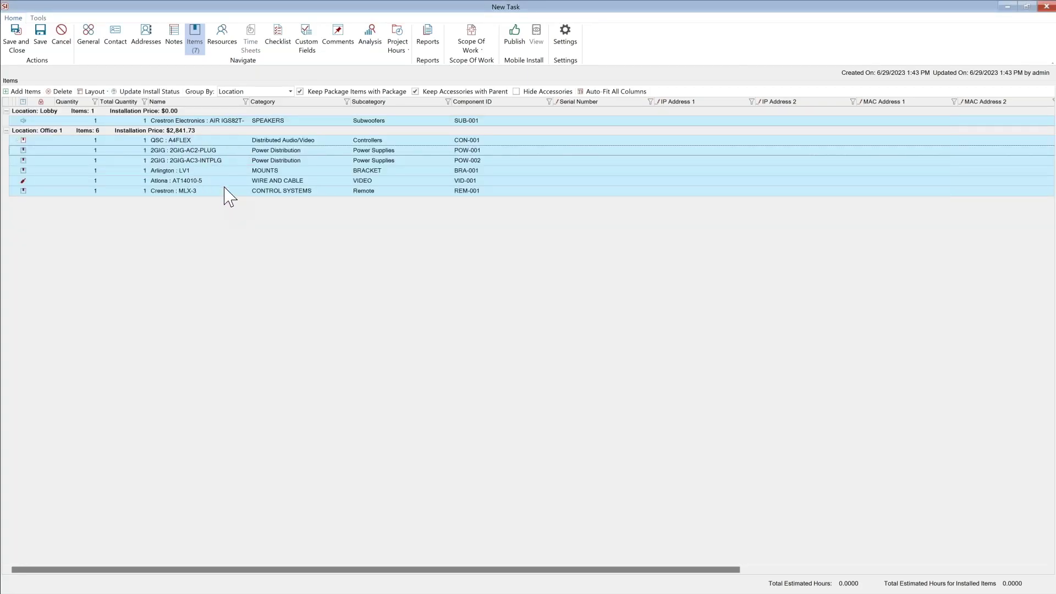
Assign the designer as the task's resource and try to allocate estimated hours based on total labor hours.
left_click(225, 44)
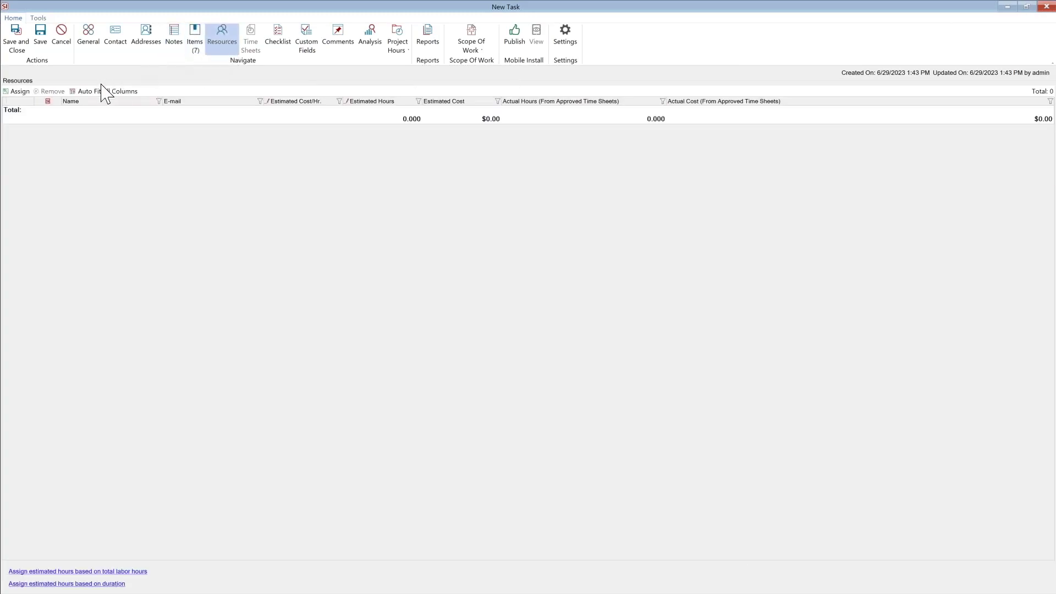
left_click(18, 91)
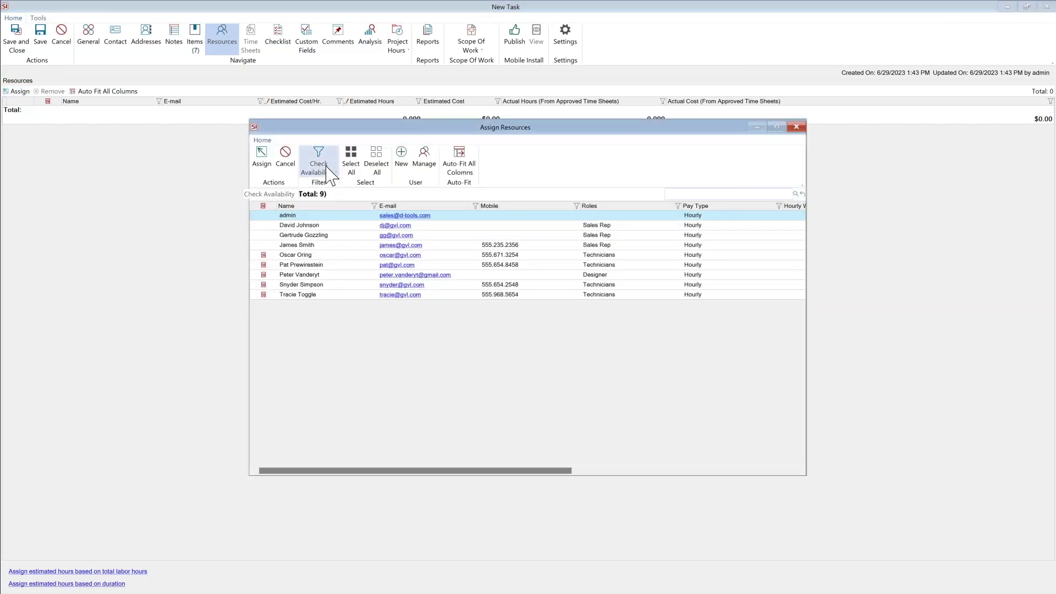
left_click(316, 275)
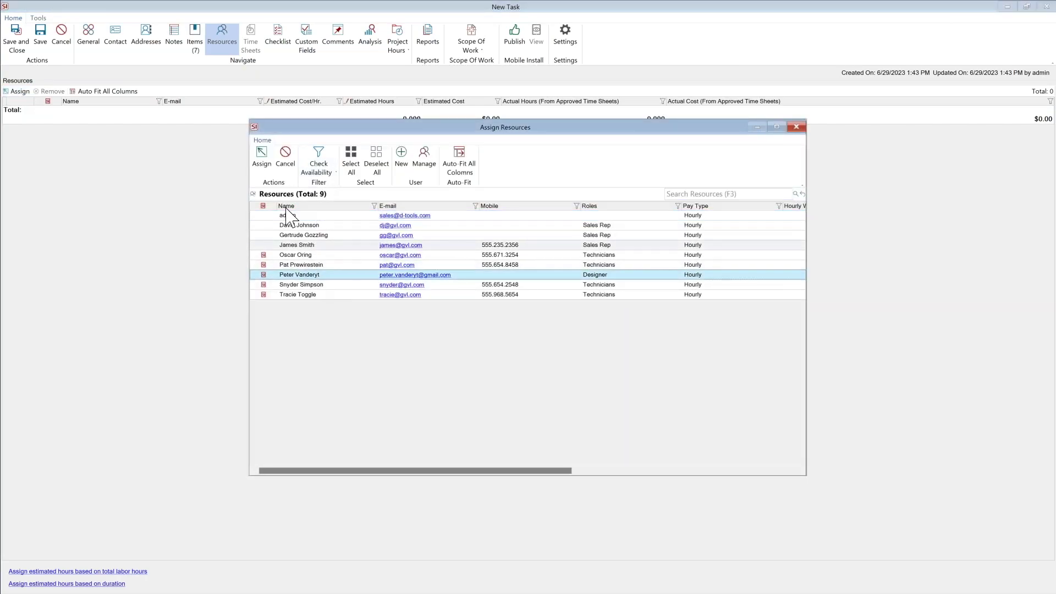
left_click(262, 156)
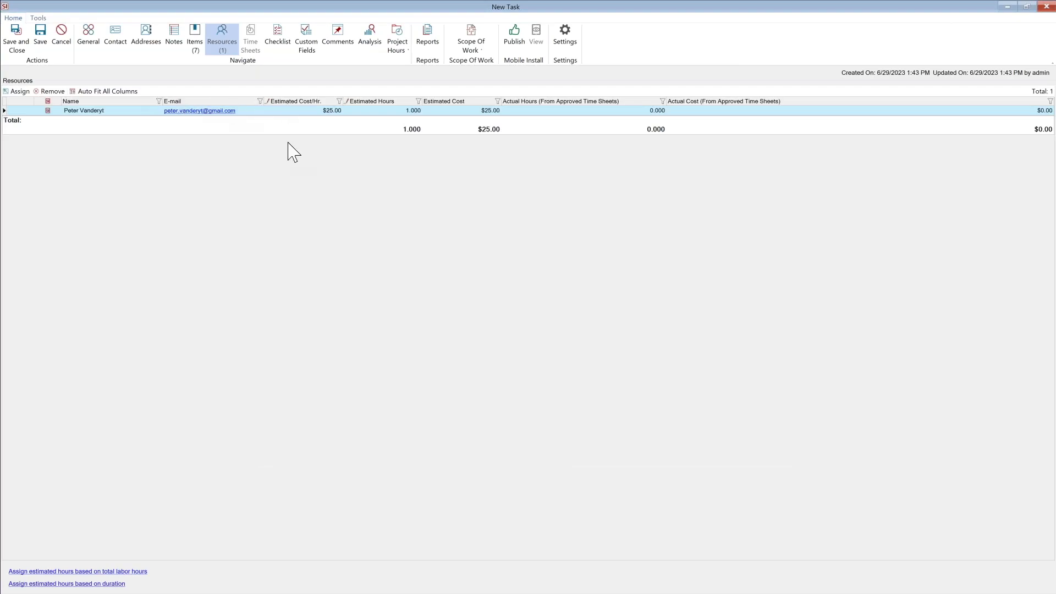
left_click(137, 572)
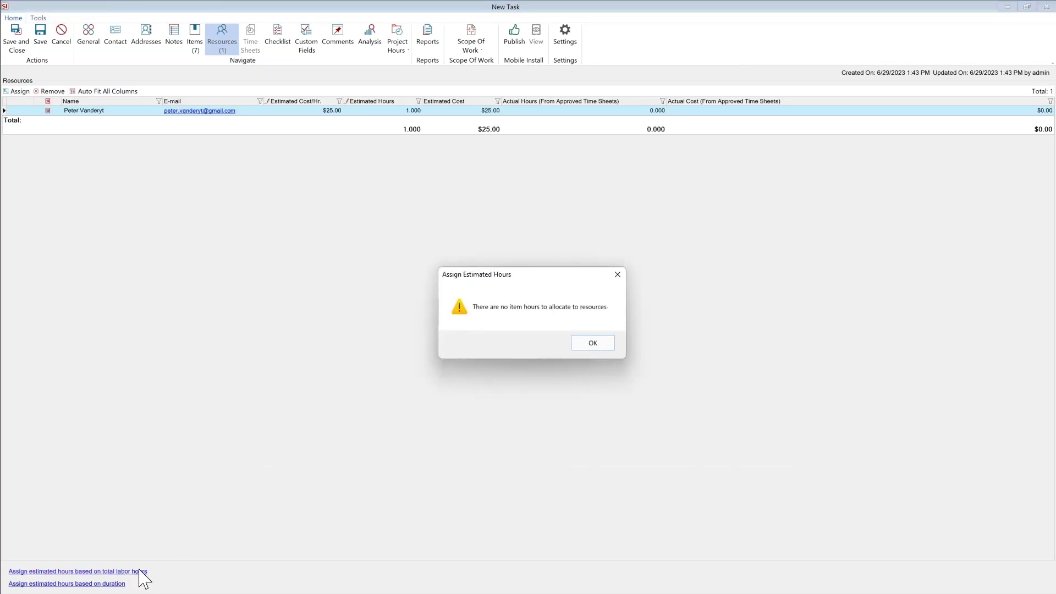
left_click(593, 344)
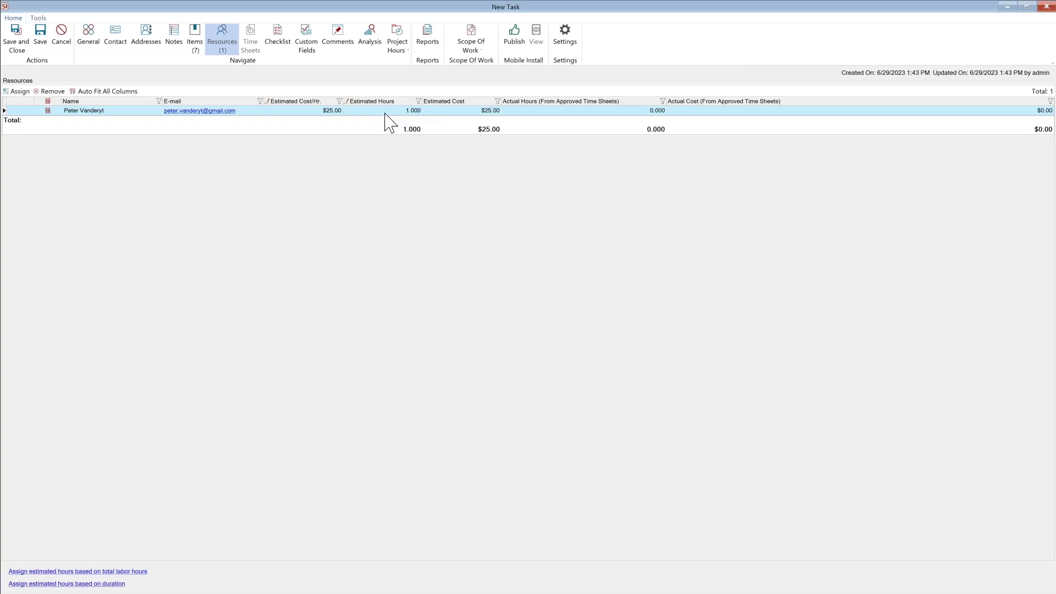
Add the Audio Commissioning Checklist to the task.
left_click(279, 50)
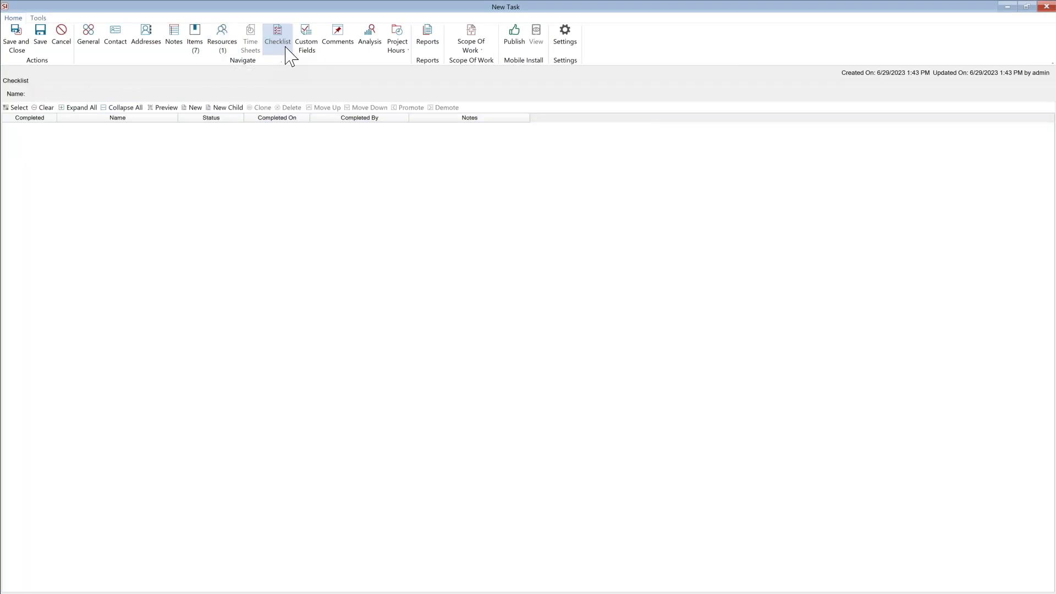
left_click(16, 109)
left_click(15, 108)
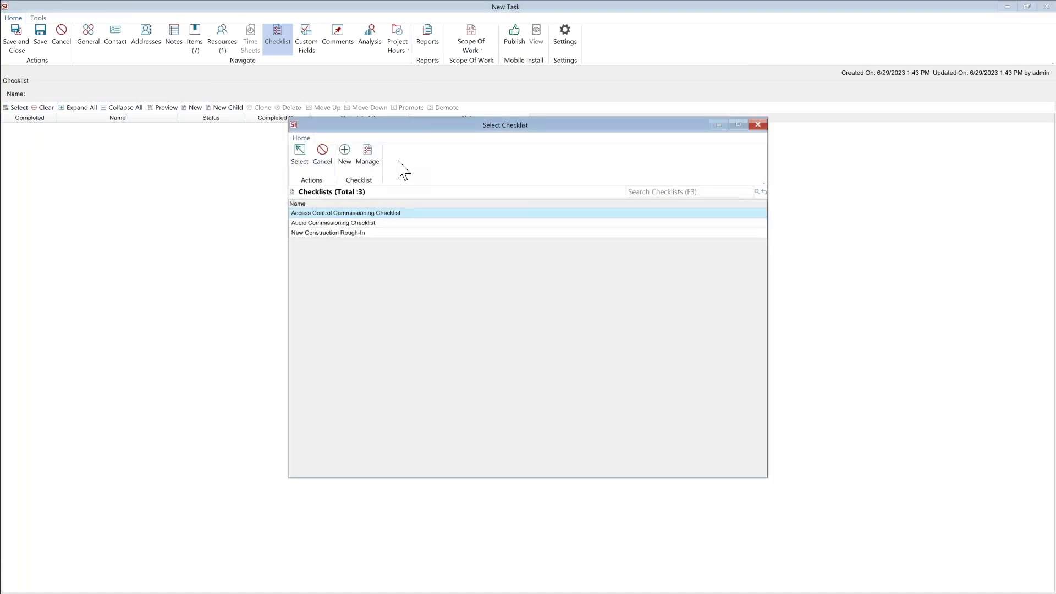
left_click(356, 223)
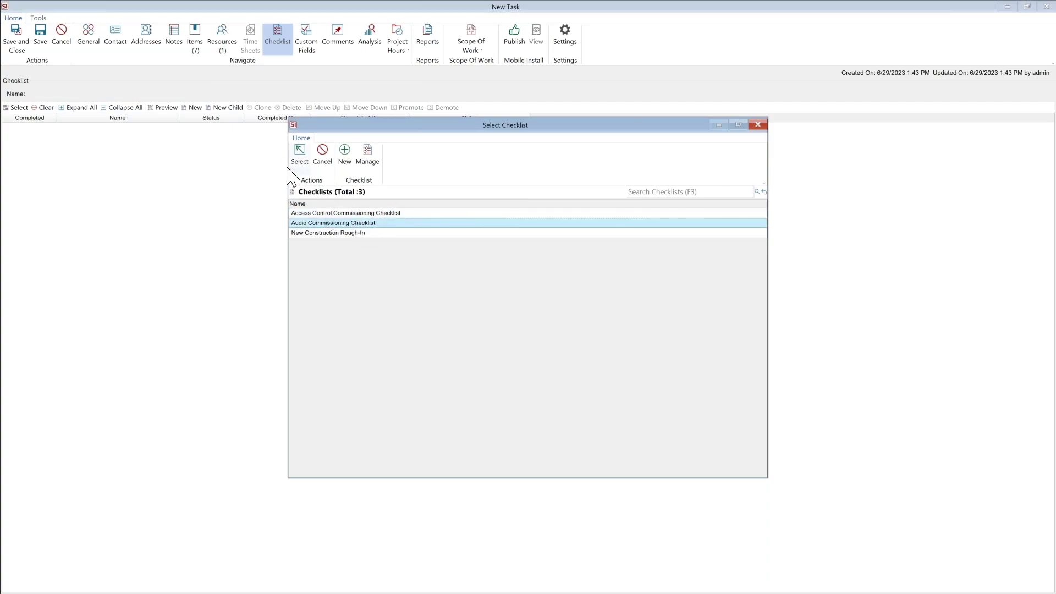
left_click(300, 154)
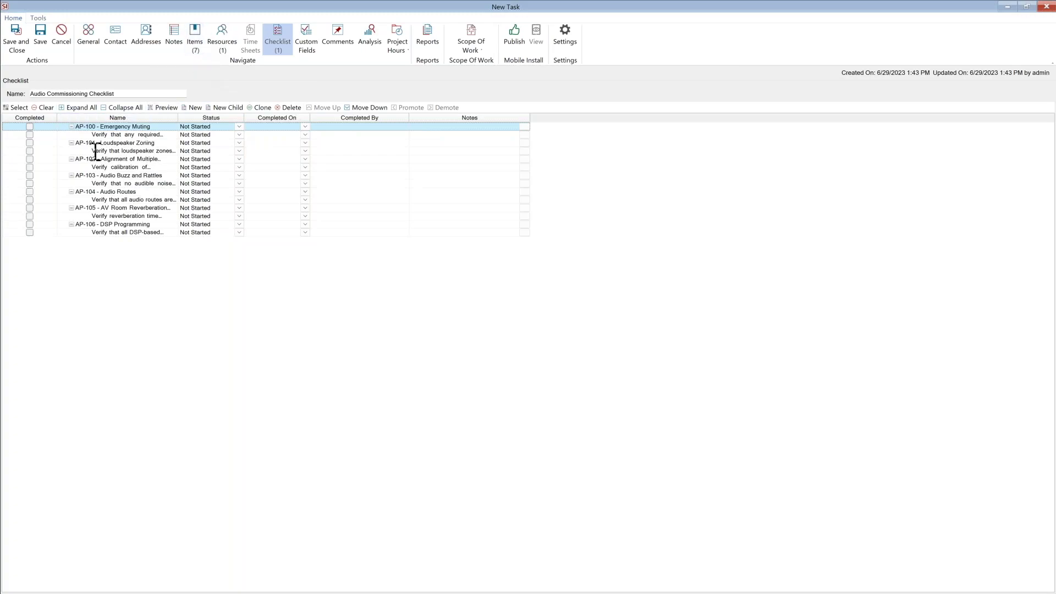
Mark the loudspeaker zones check as completed and clear it again, and view the available checklists without choosing another.
left_click(29, 151)
left_click(30, 151)
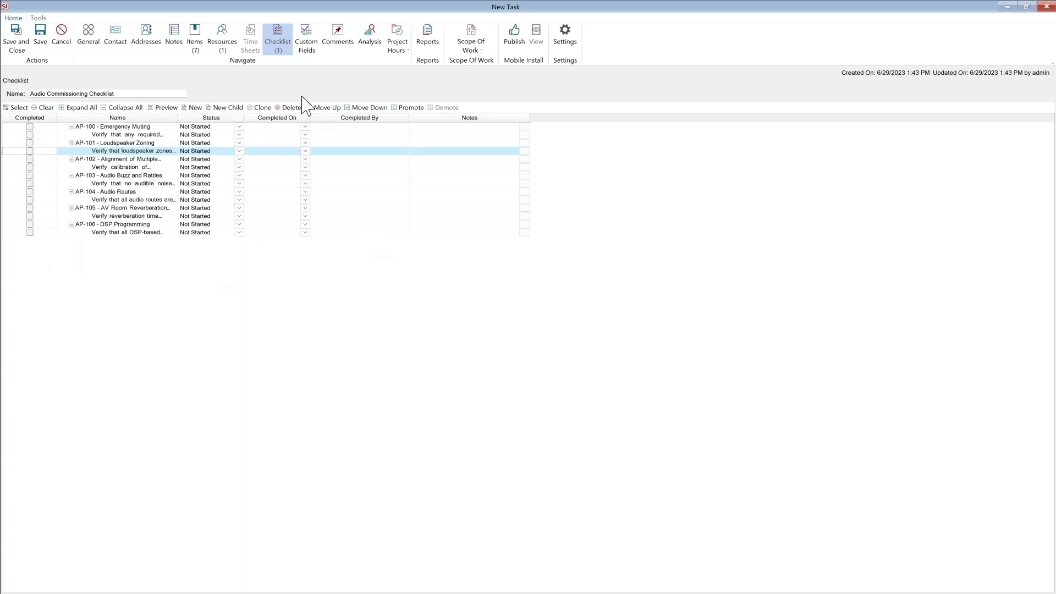
left_click(15, 108)
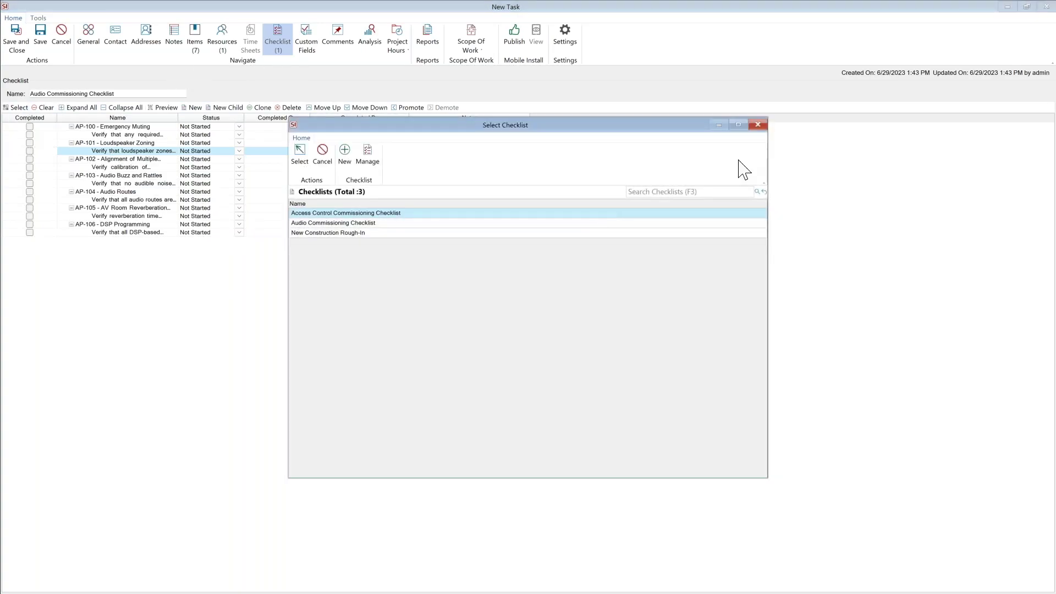
left_click(758, 125)
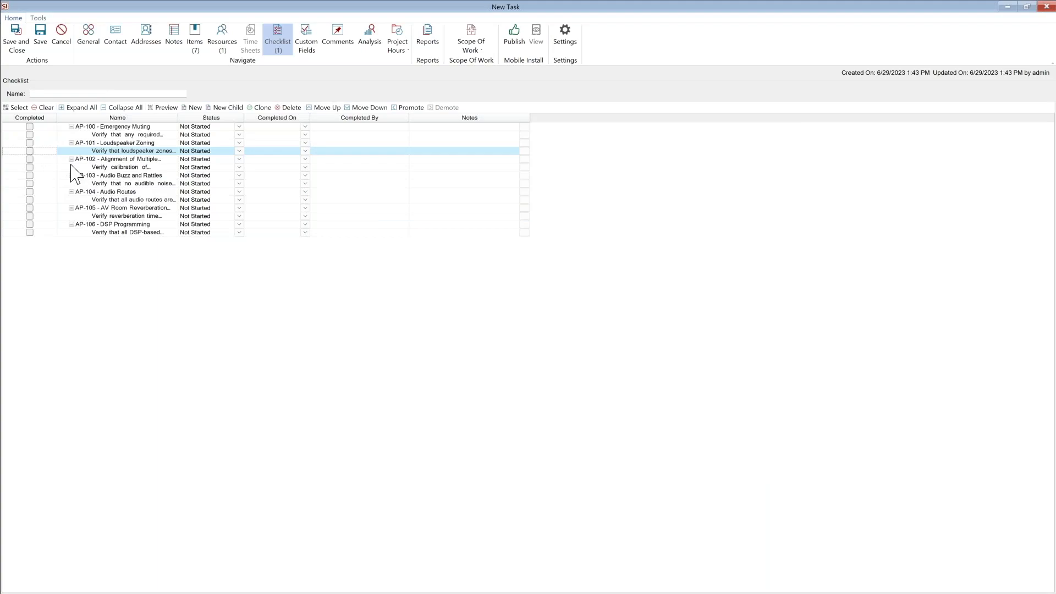
Save the task, publish it to Mobile Install with the Task Detail report, its checklist and resource notification, and close the task.
left_click(509, 47)
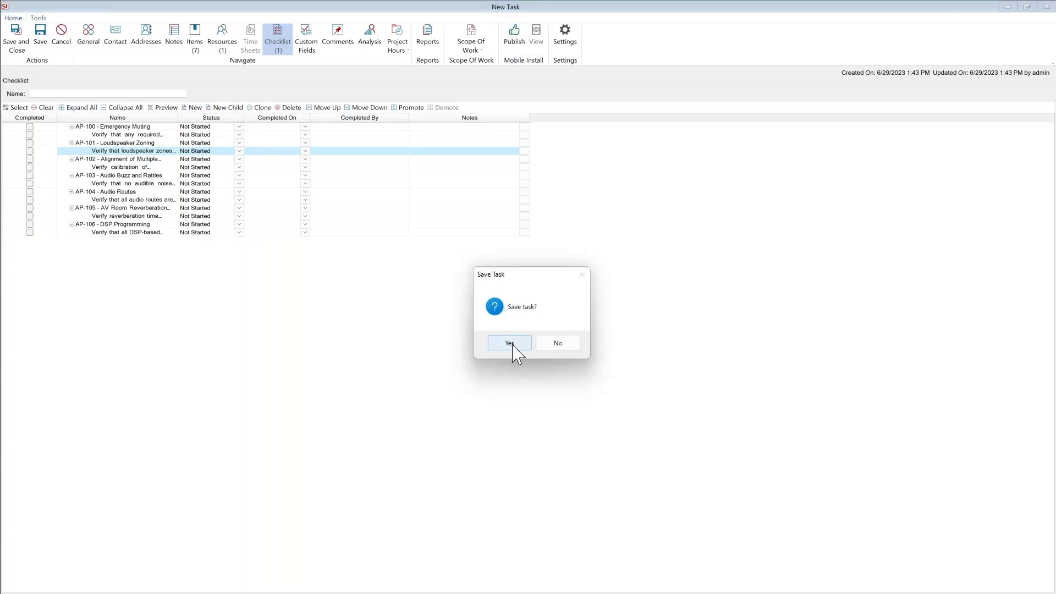
left_click(509, 343)
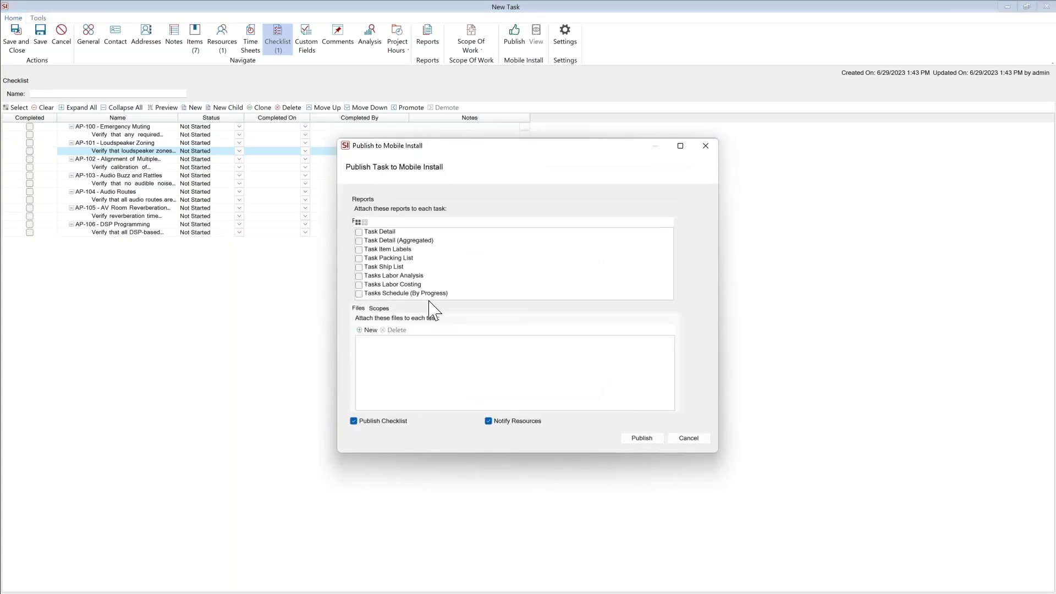
left_click(359, 232)
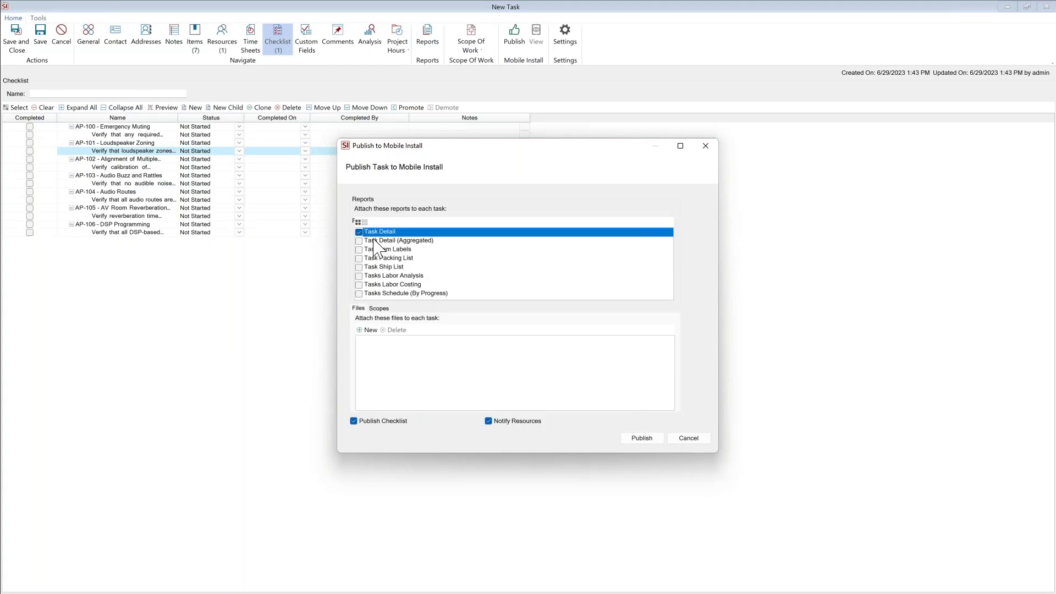
left_click(368, 330)
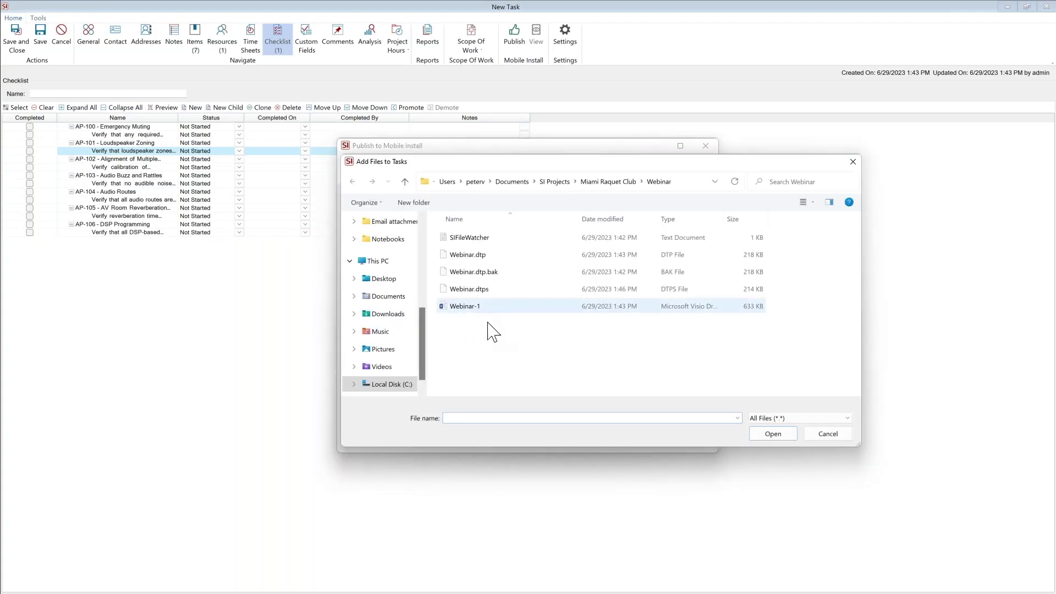
left_click(827, 434)
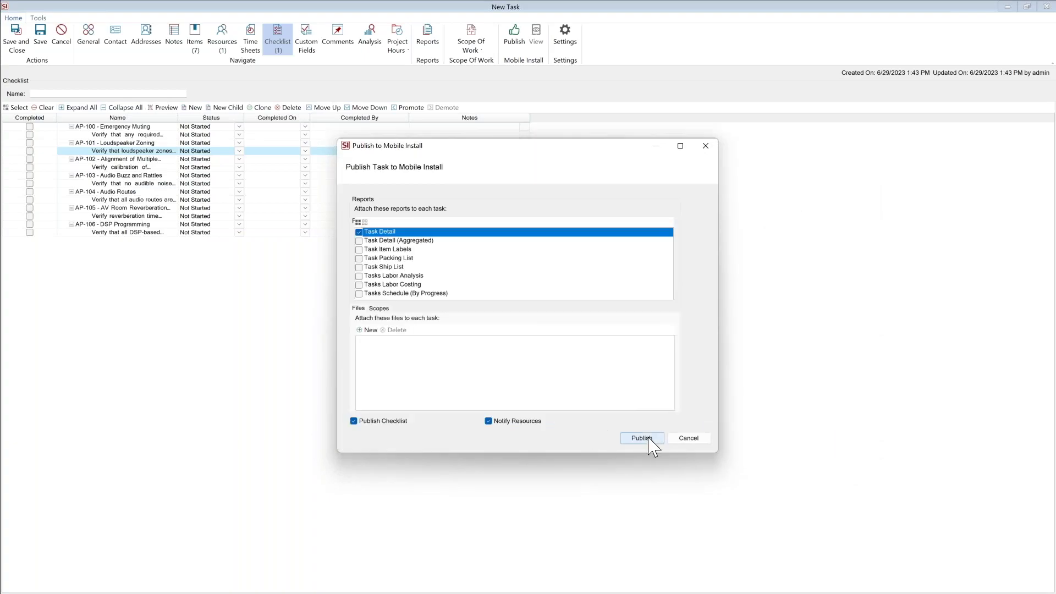
left_click(649, 440)
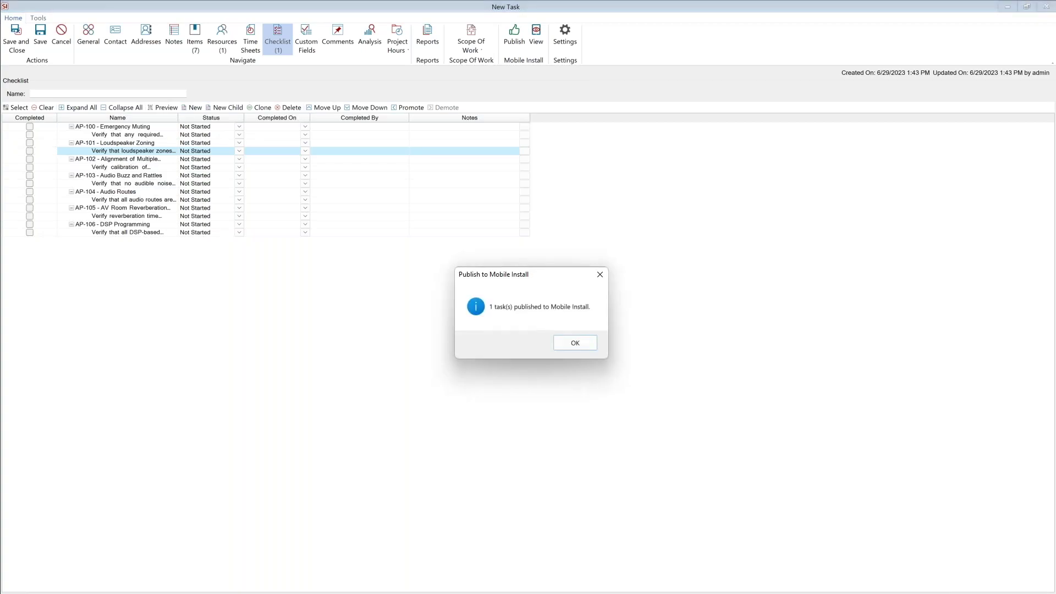
left_click(574, 344)
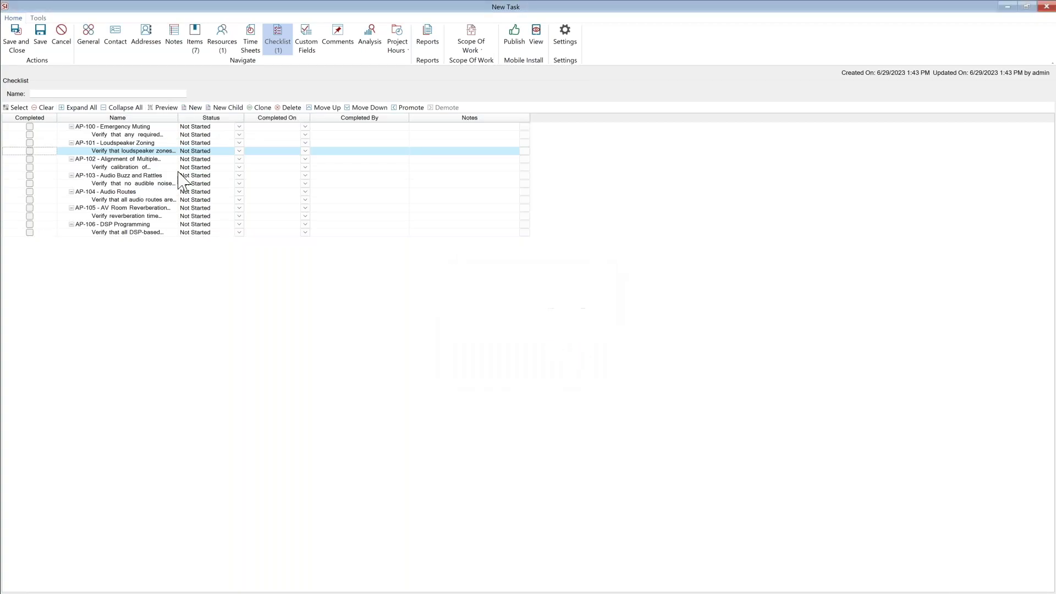
left_click(16, 42)
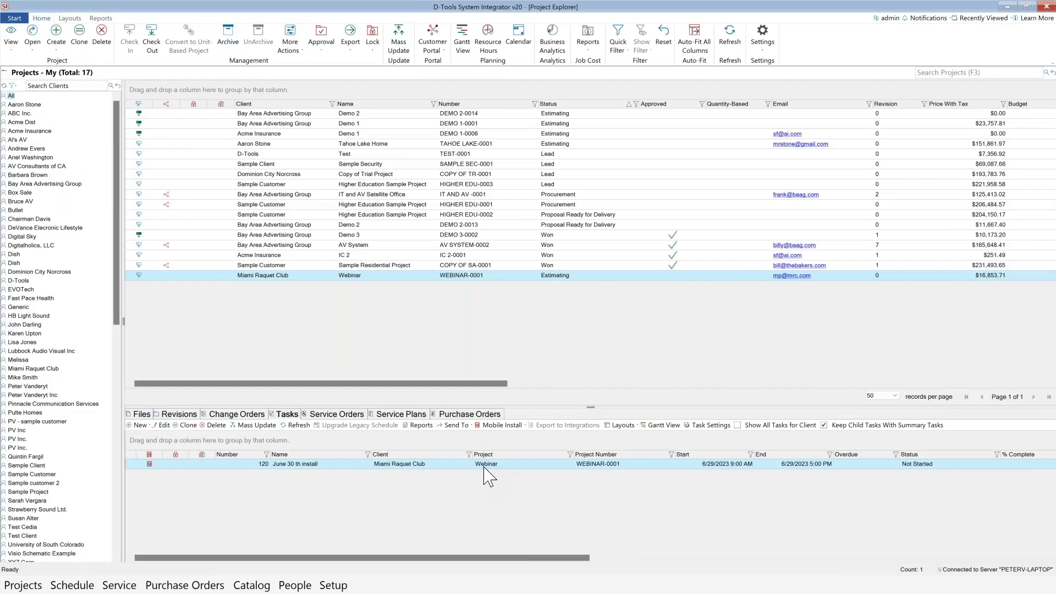
View the Webinar project's calendar and its Mobile Install options, and close the calendar.
left_click(518, 34)
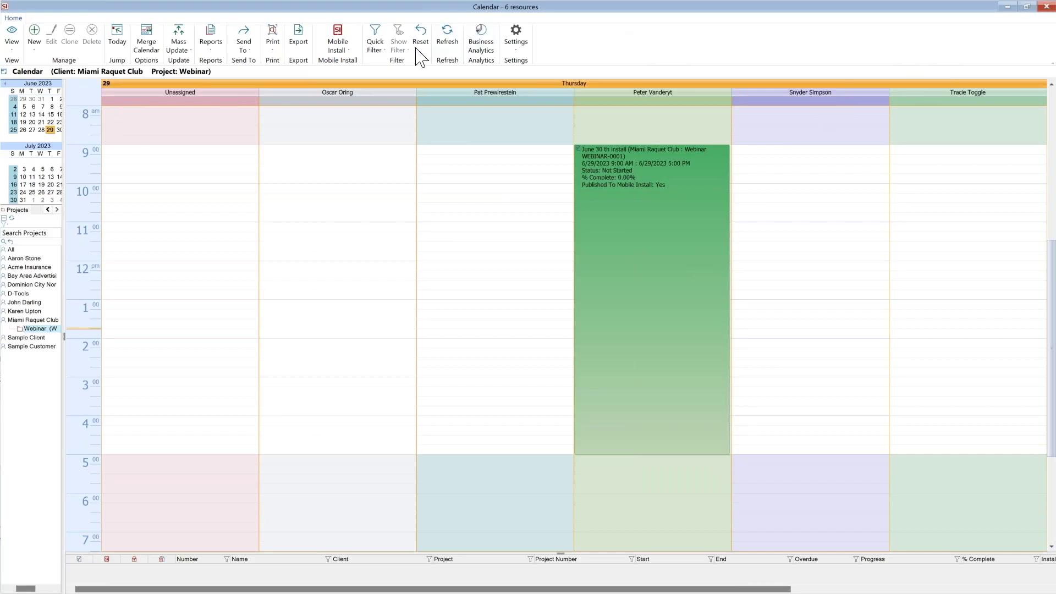
left_click(342, 48)
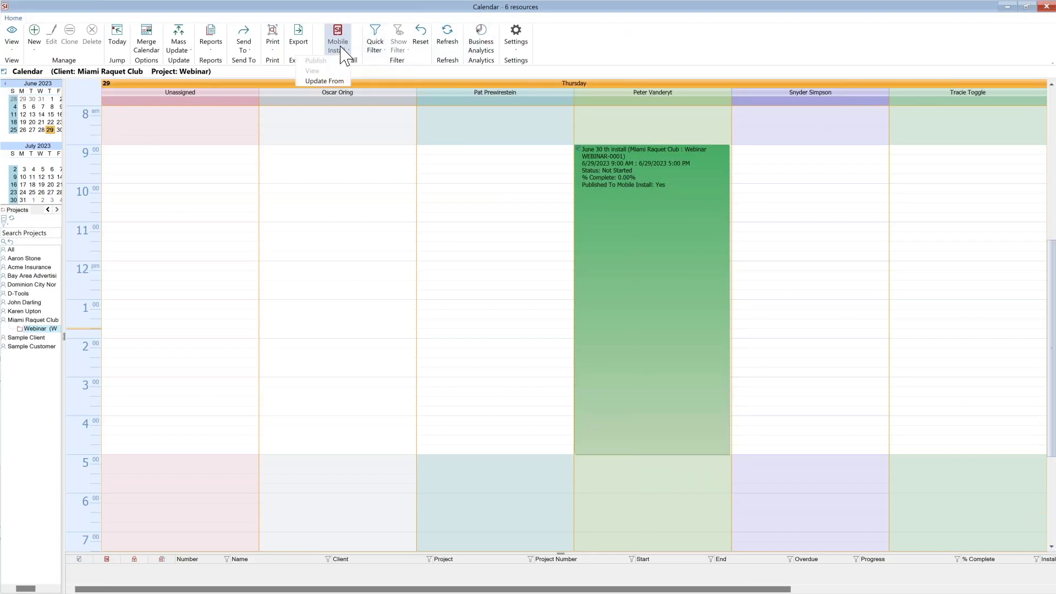
left_click(655, 35)
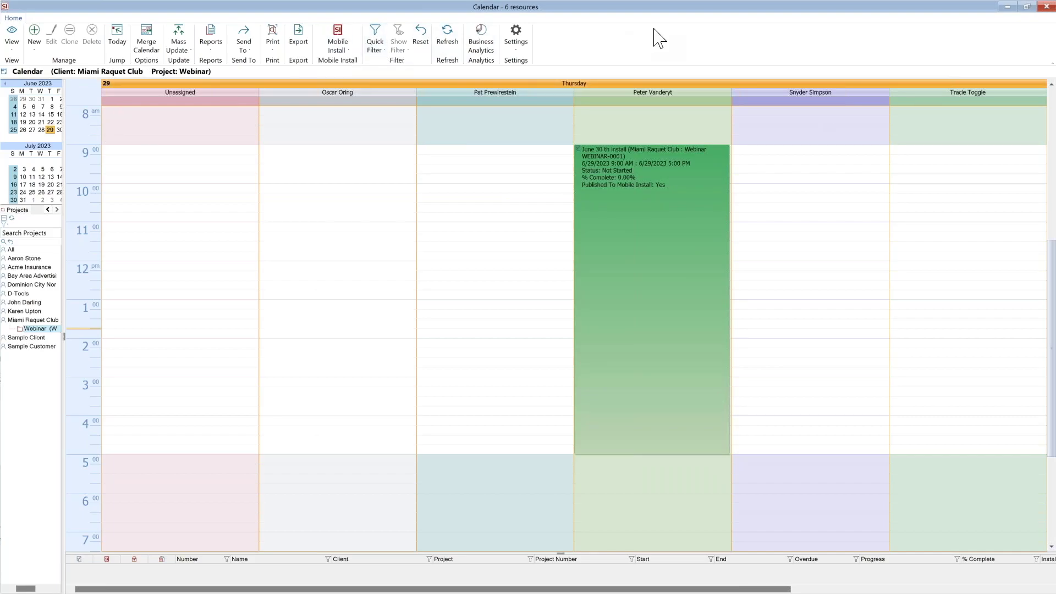
left_click(1047, 7)
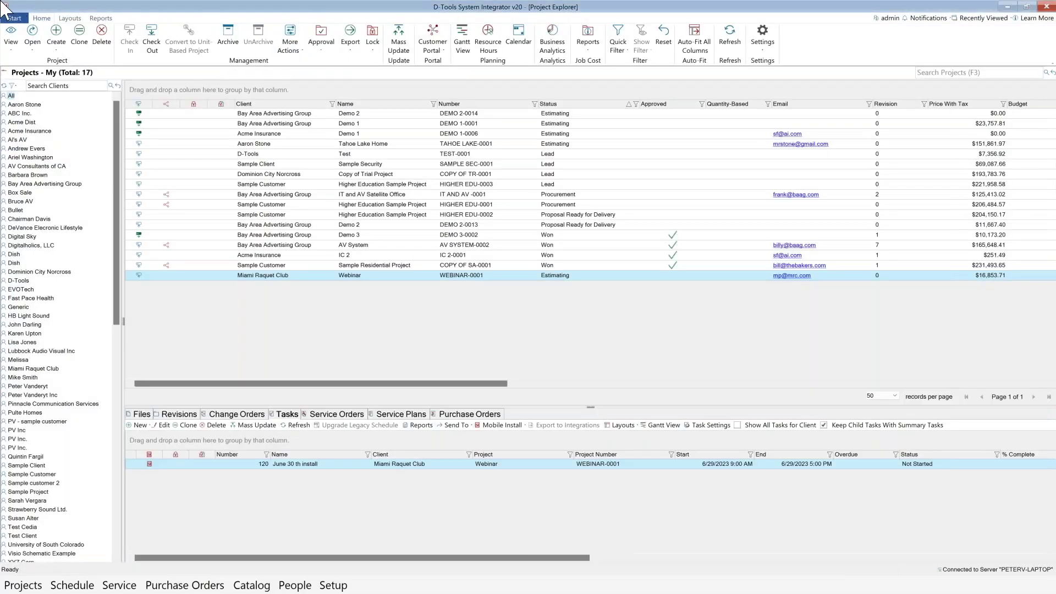
Open the general schedule calendar that covers all tasks and service orders.
left_click(11, 18)
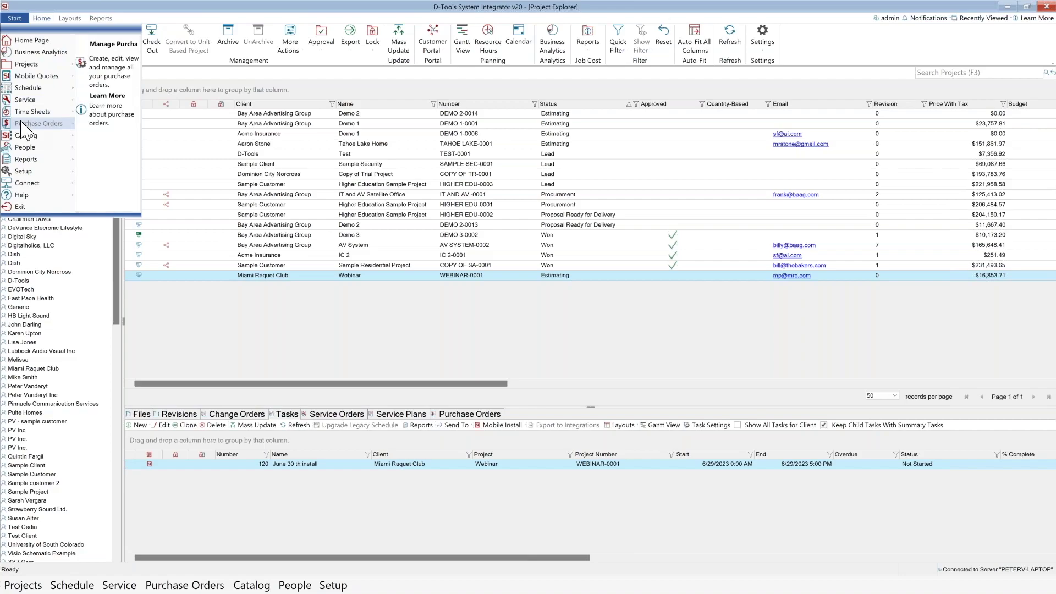
mouse_move(33, 89)
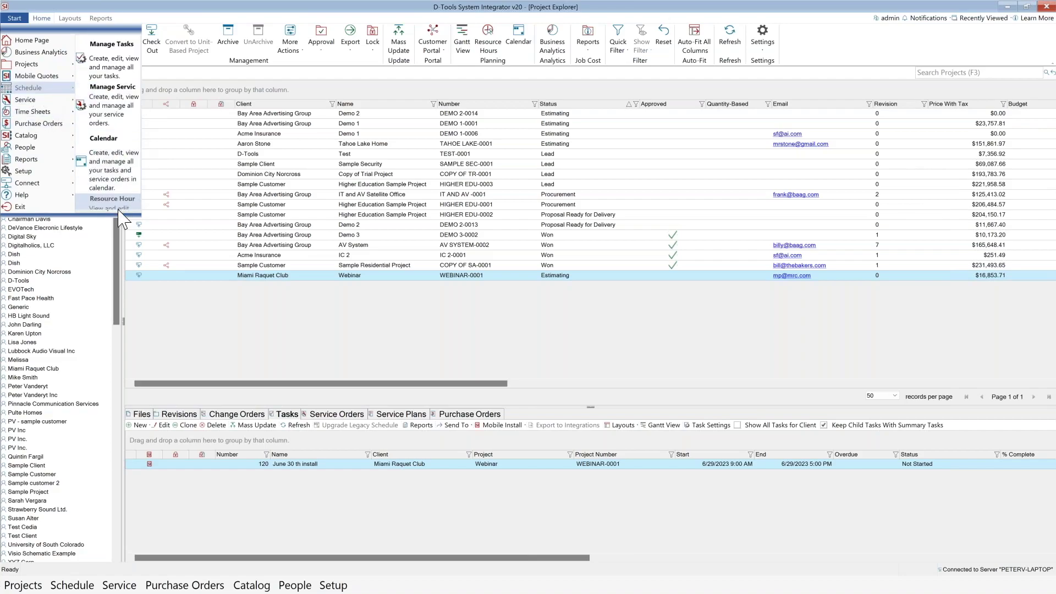
left_click(126, 135)
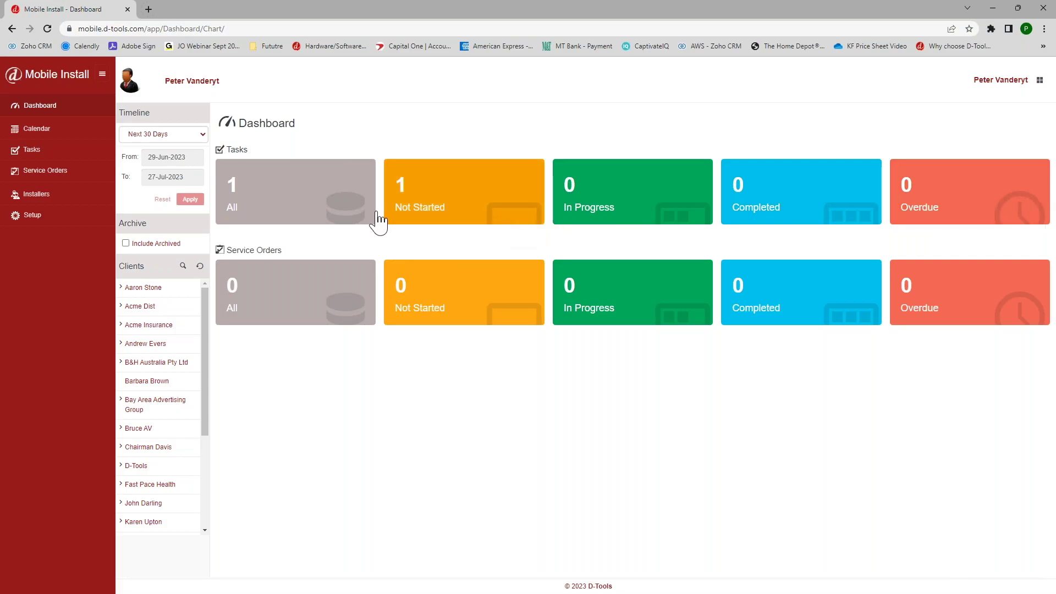
In the Mobile Install web app, open the "June 30 th install" task from the June 2023 calendar and highlight its notes.
left_click(36, 132)
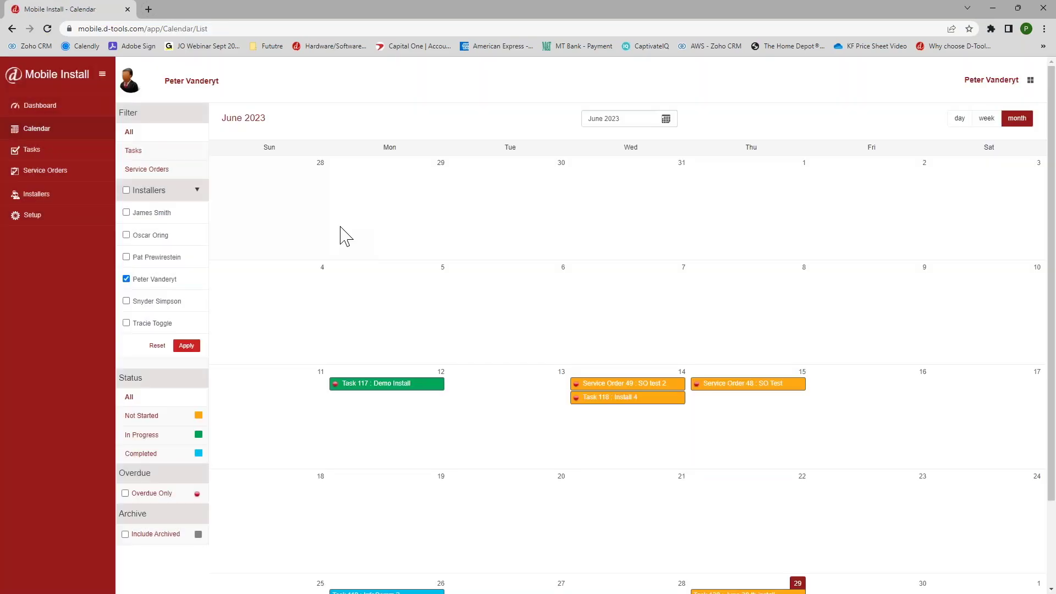
scroll(613, 333, "down", 2)
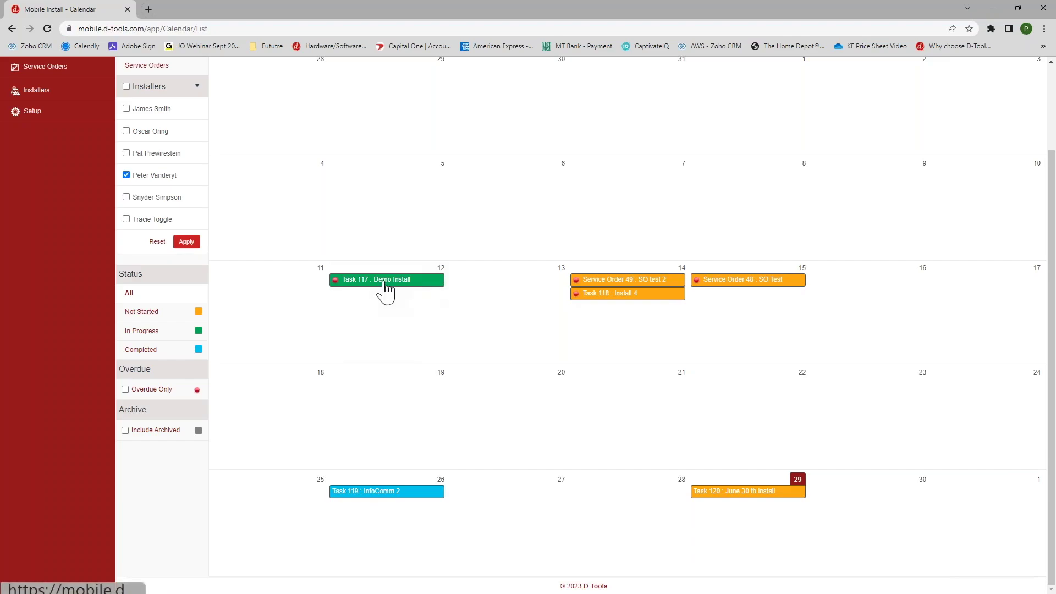
left_click(773, 494)
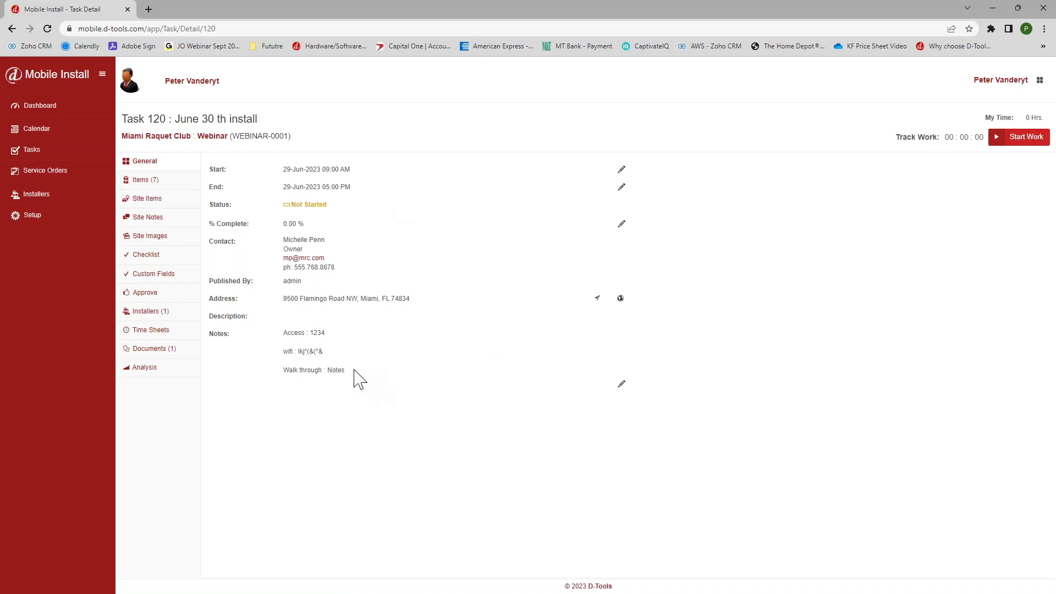
left_click_drag(348, 371, 283, 337)
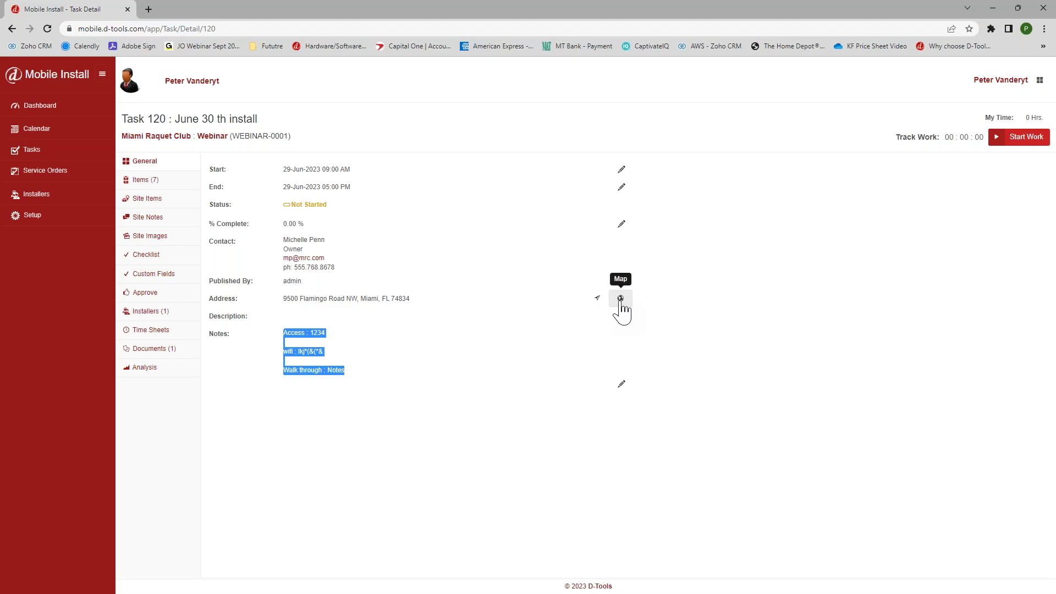
Mark all of the task's items as picked, and start tracking work with the task status changed to In Progress.
left_click(156, 184)
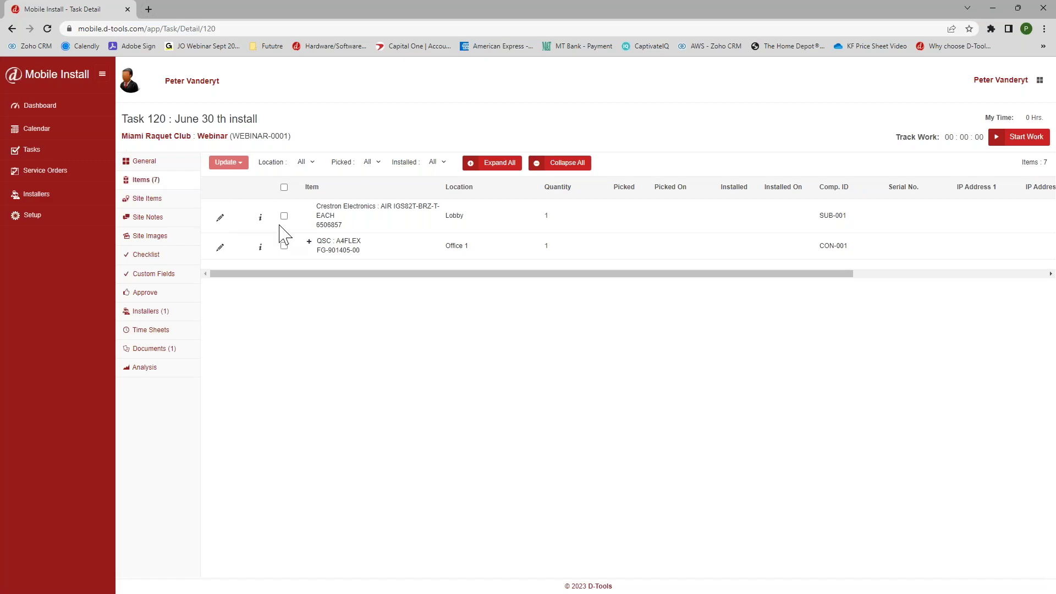
left_click(309, 242)
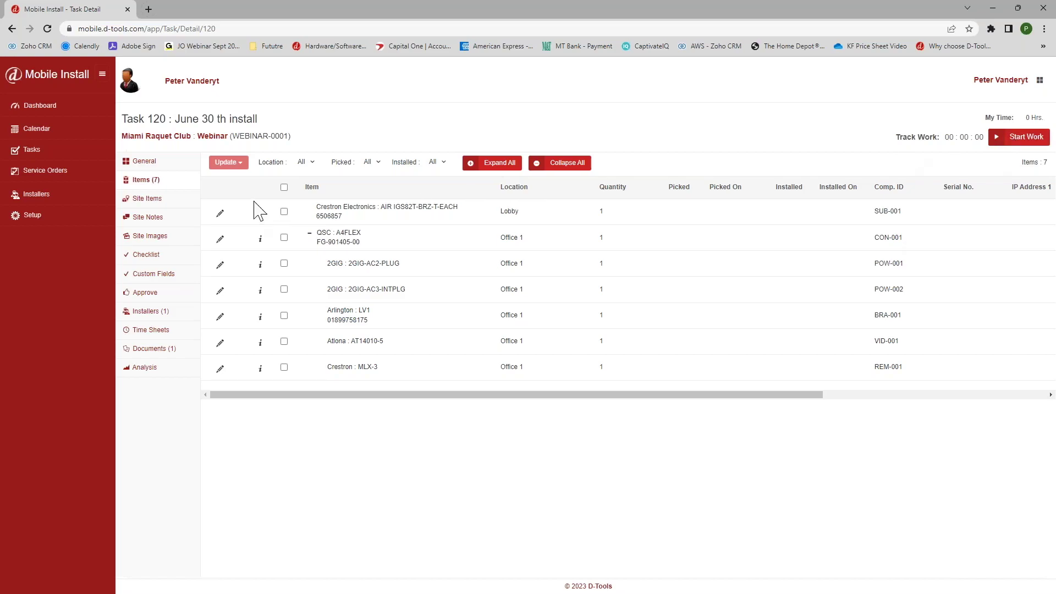
left_click(284, 188)
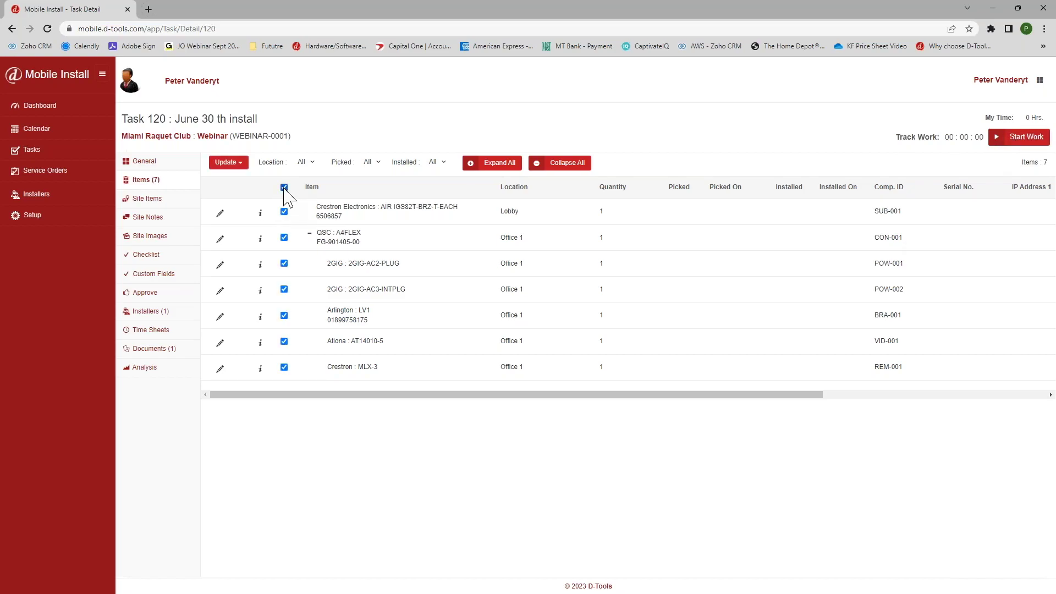
left_click(236, 165)
left_click(245, 181)
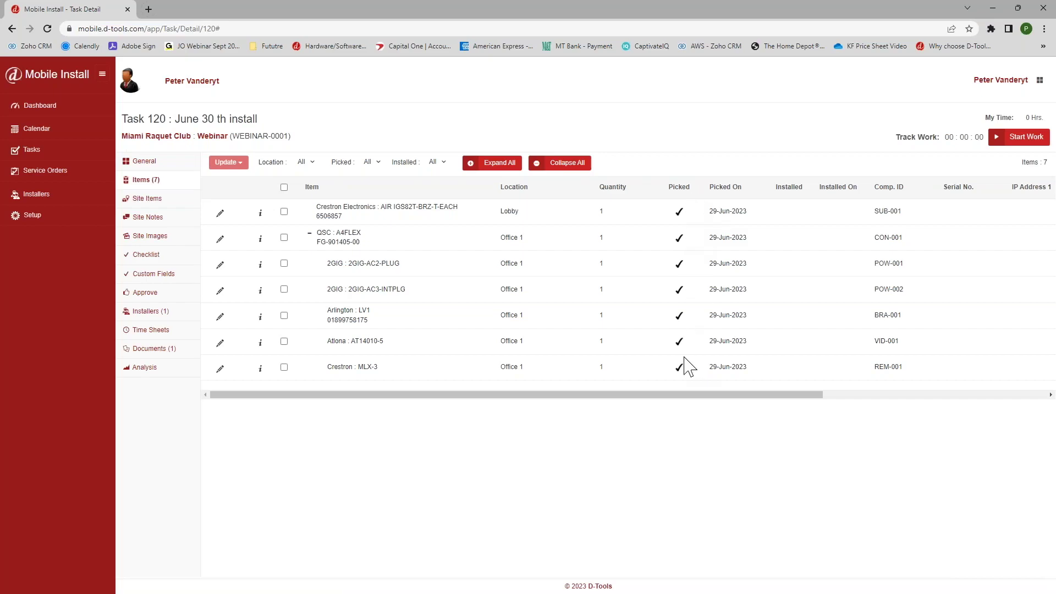
left_click(1018, 138)
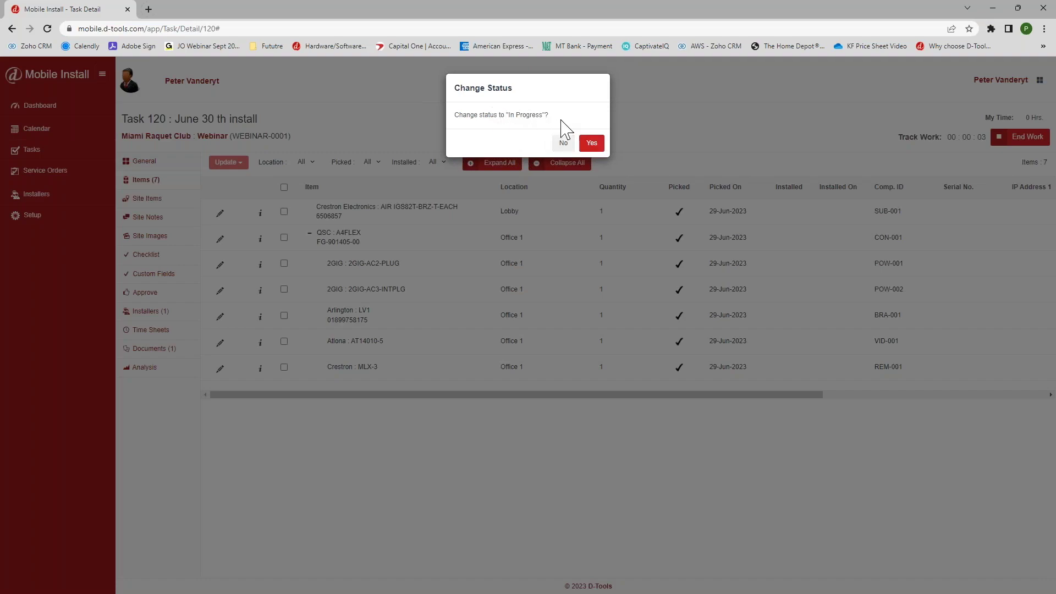
left_click(591, 144)
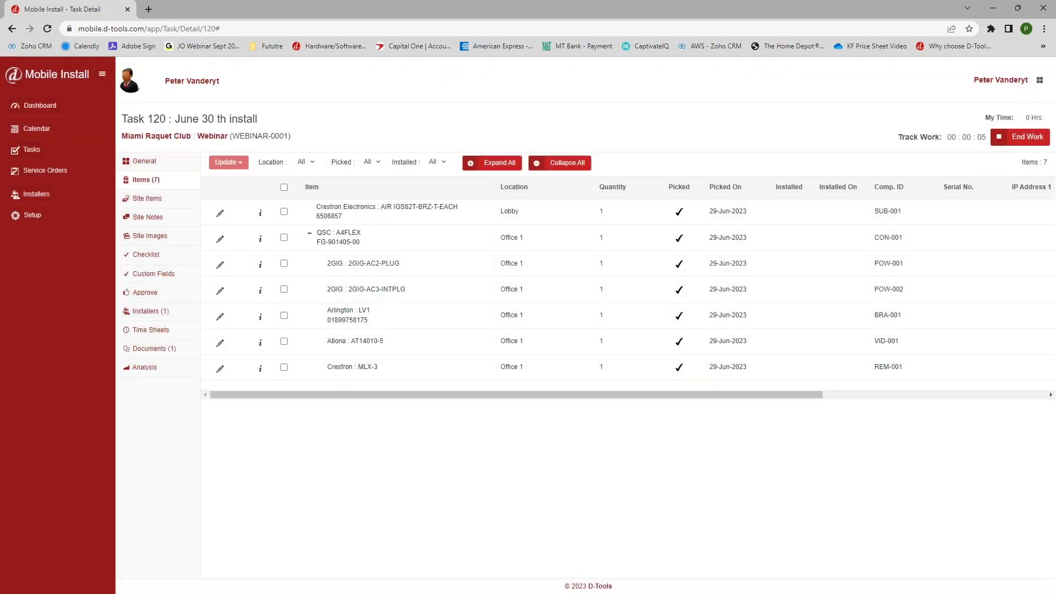
Add one GE Security product described as CCTV to the task's site items, with the taxable option cleared.
left_click(148, 198)
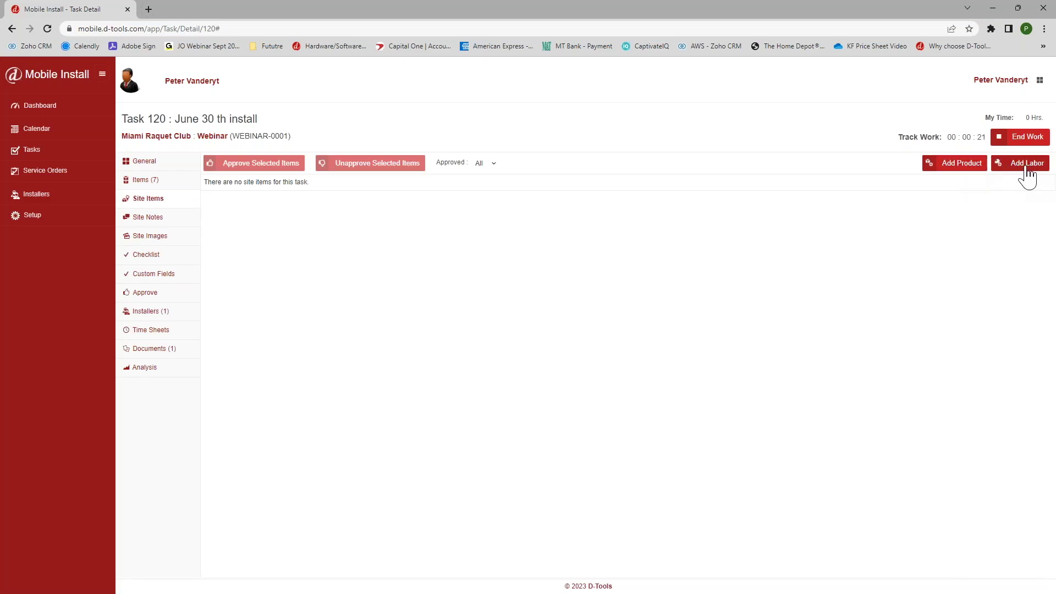
left_click(967, 172)
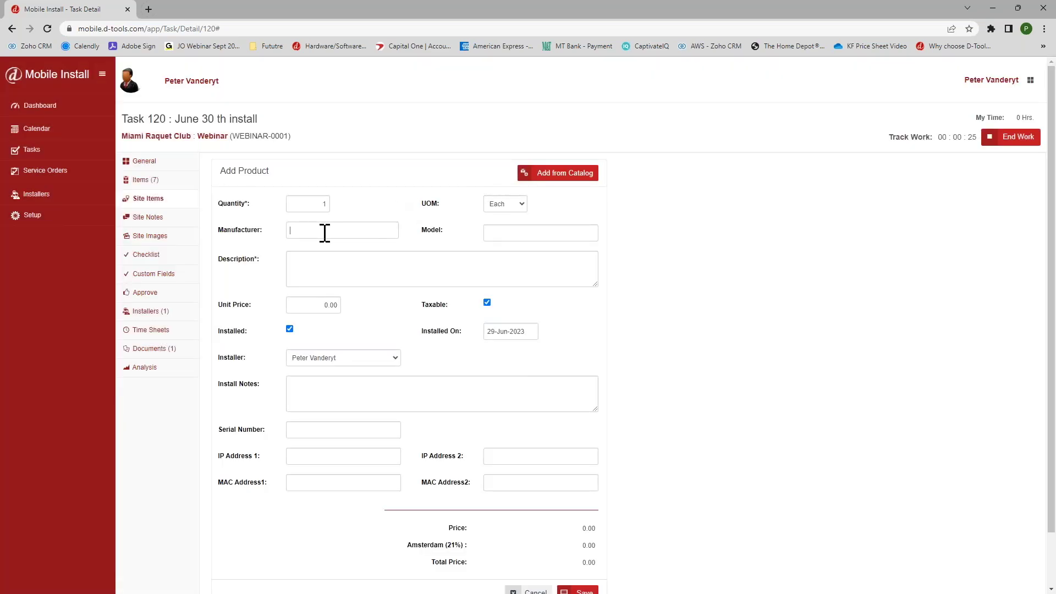
left_click(325, 233)
type("ge")
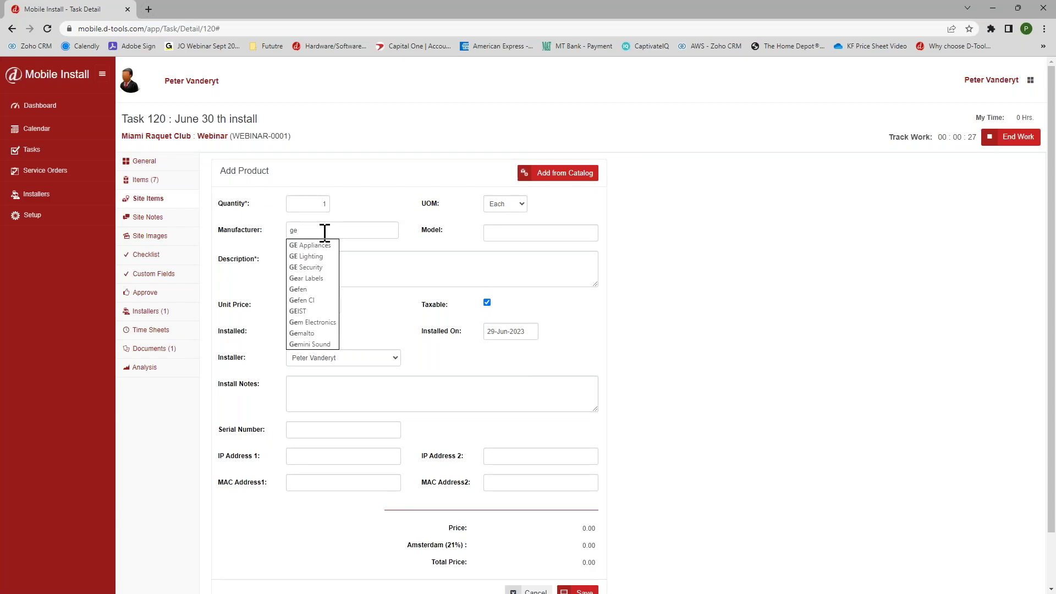
left_click(321, 266)
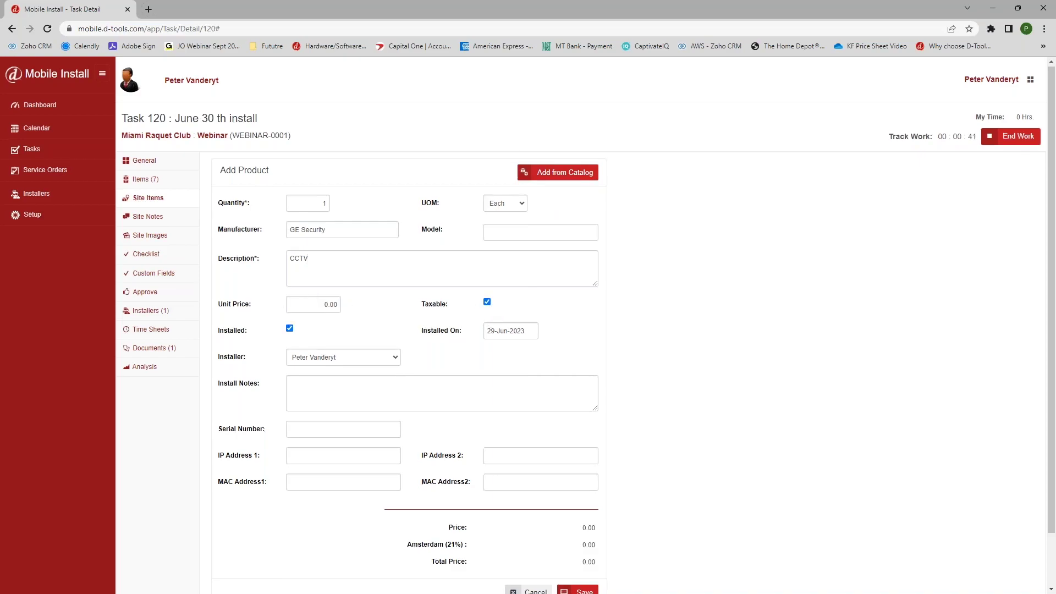
scroll(297, 275, "down", 1)
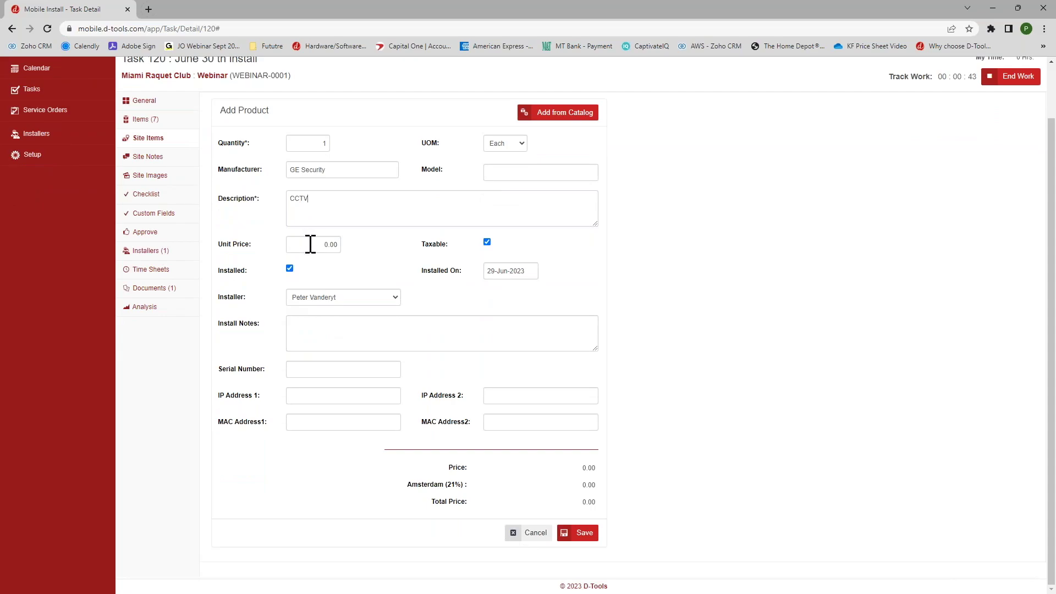
left_click(487, 242)
left_click(585, 533)
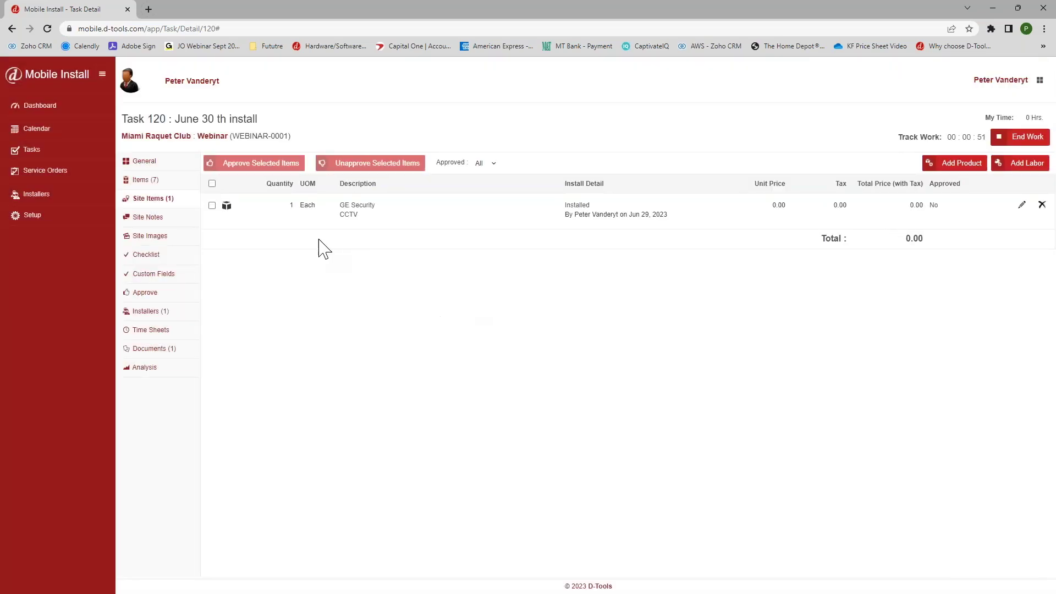
Approve the GE Security CCTV site item in the name of the client contact.
left_click(212, 205)
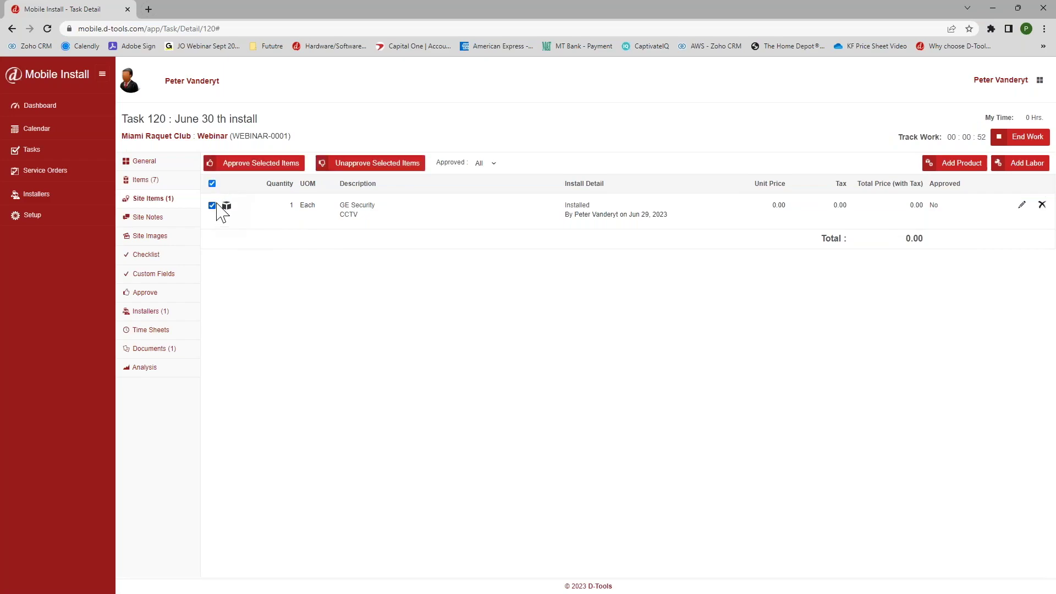
left_click(260, 168)
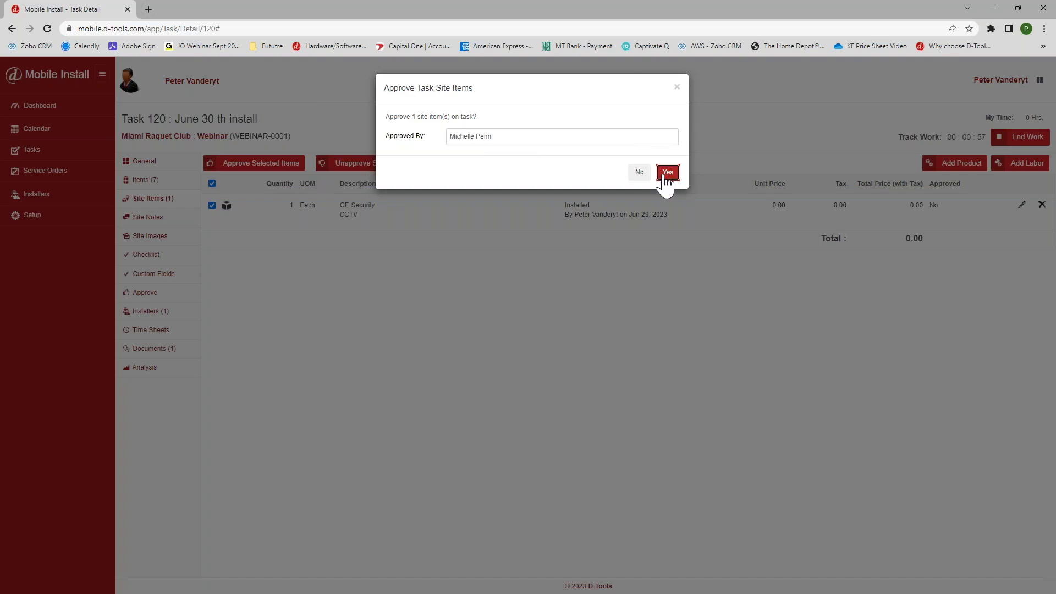
left_click(667, 172)
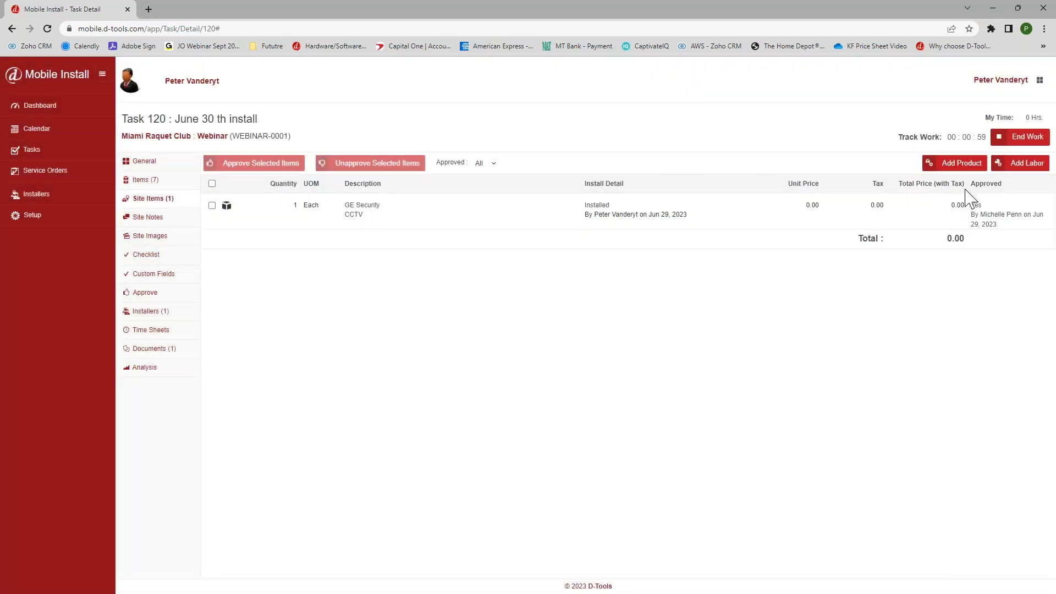
Approve the whole task with a freehand client signature and the agreement that it is completed to satisfaction.
left_click(152, 293)
mouse_move(259, 295)
left_mouse_down()
mouse_move(237, 312)
mouse_move(242, 300)
mouse_move(318, 309)
mouse_move(302, 311)
left_mouse_up()
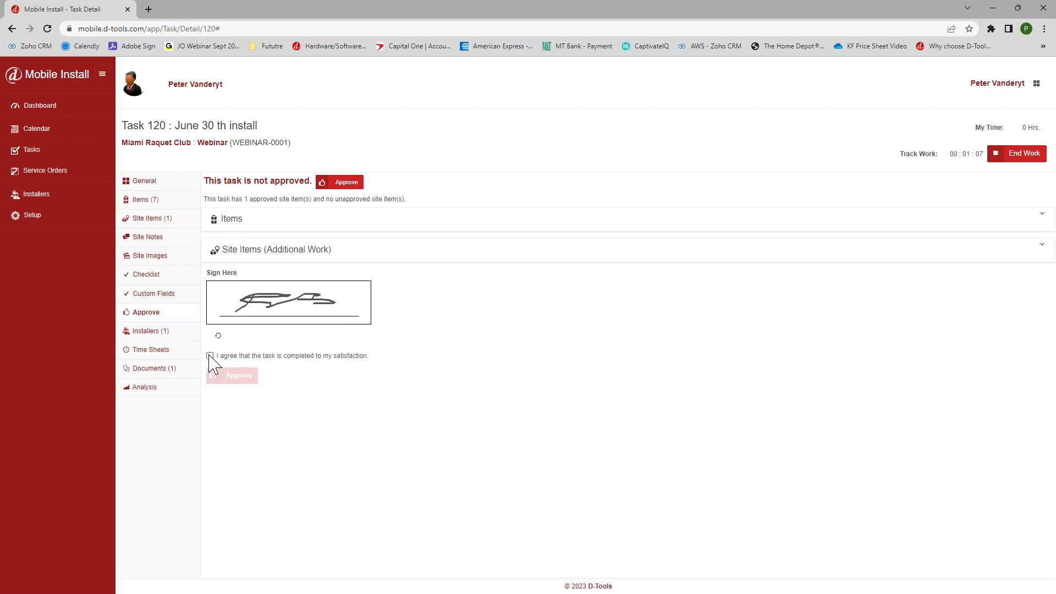
left_click(209, 356)
left_click(247, 379)
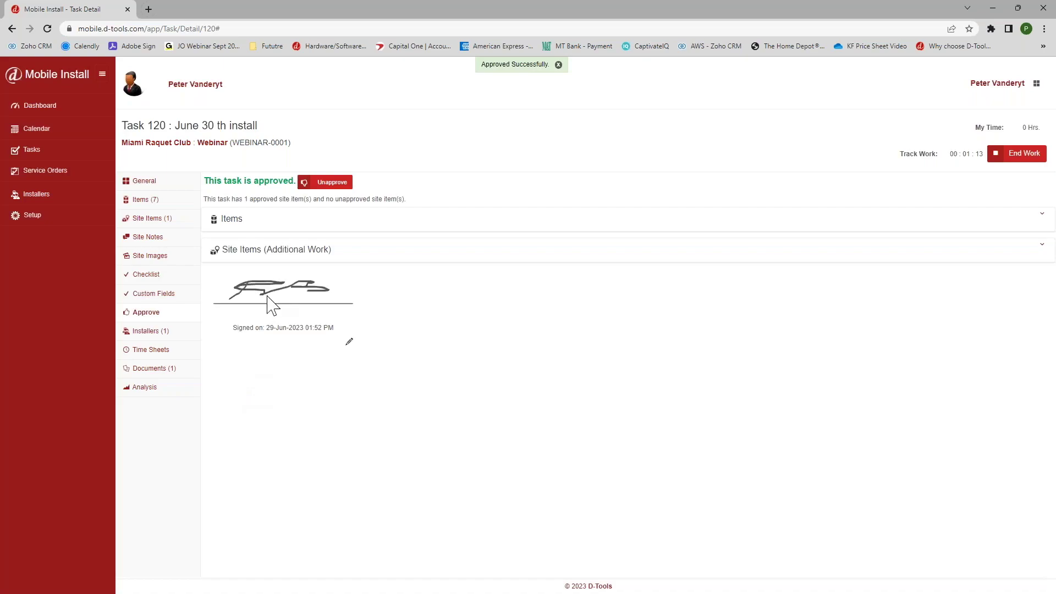
Look over the task's site items, the site notes form with its e-mail option, and the site images area.
left_click(155, 219)
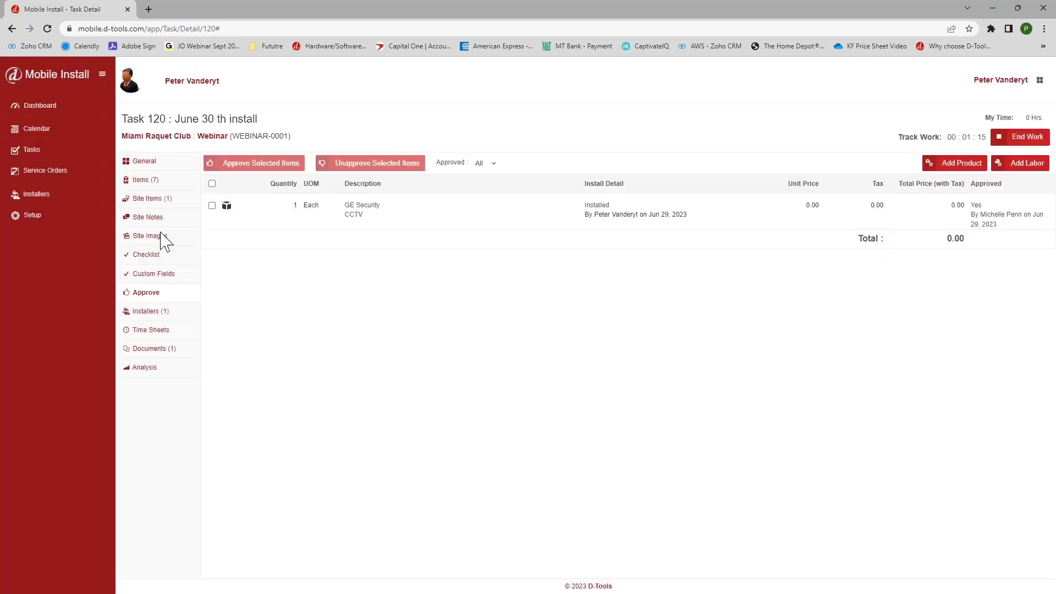
left_click(155, 218)
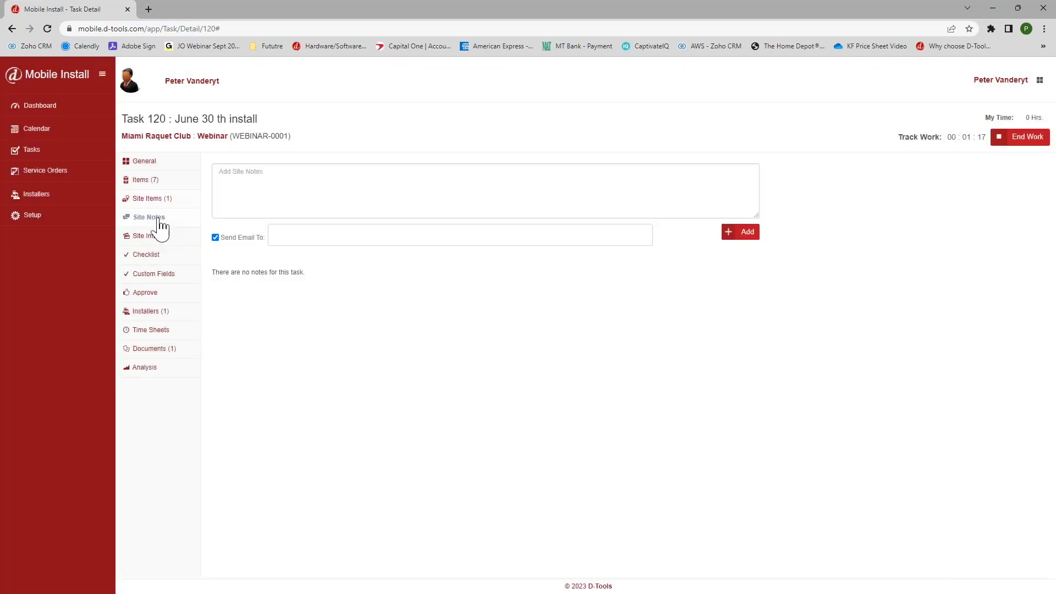
left_click(305, 211)
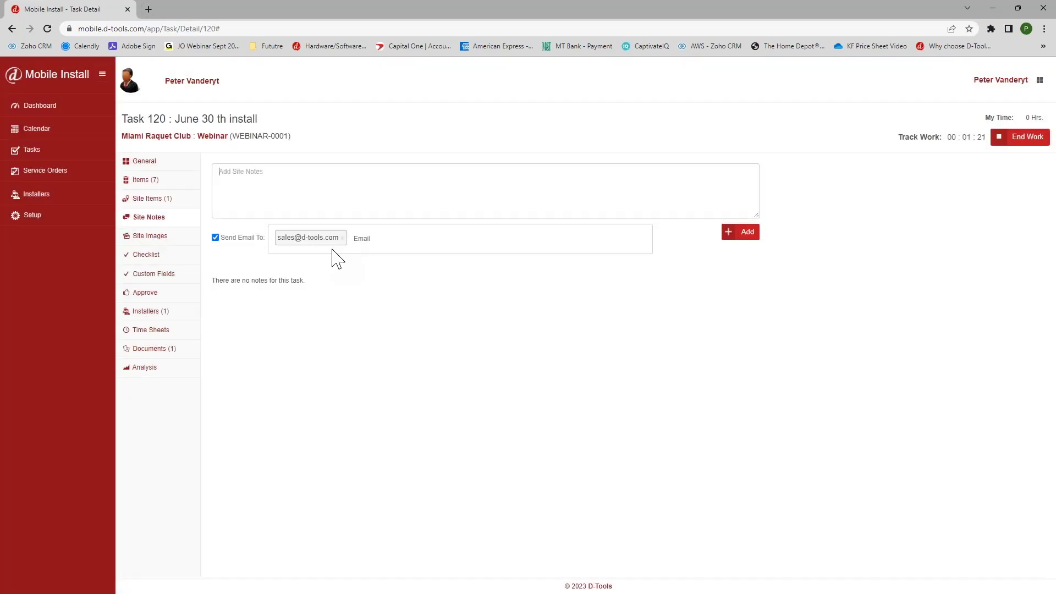
left_click(141, 238)
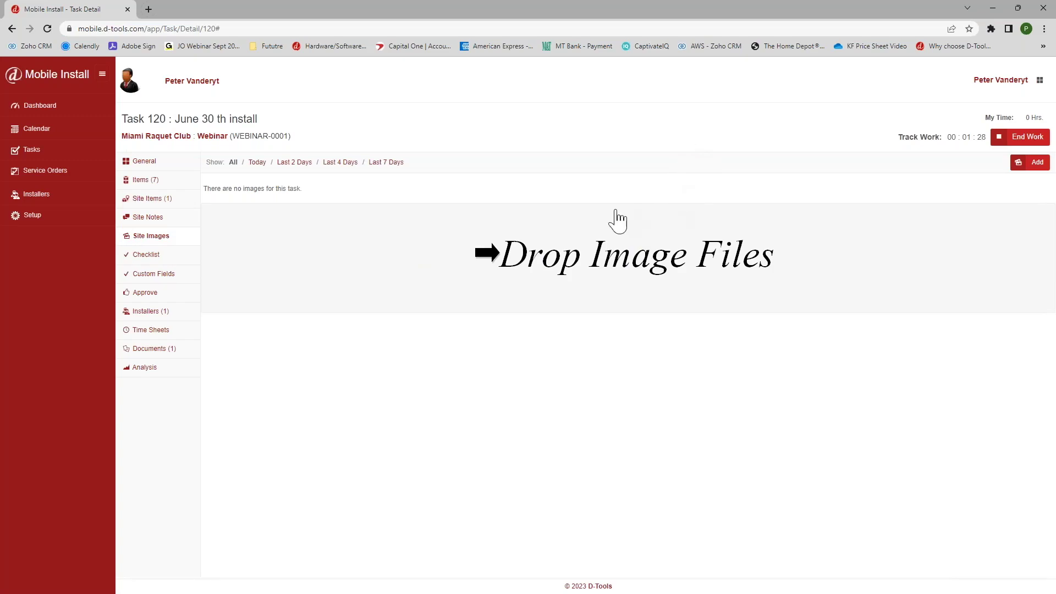
In the task's checklist, mark AP-100 – Emergency Muting completed and put the loudspeaker zone wiring check On Hold with the note "here's why.....".
left_click(146, 256)
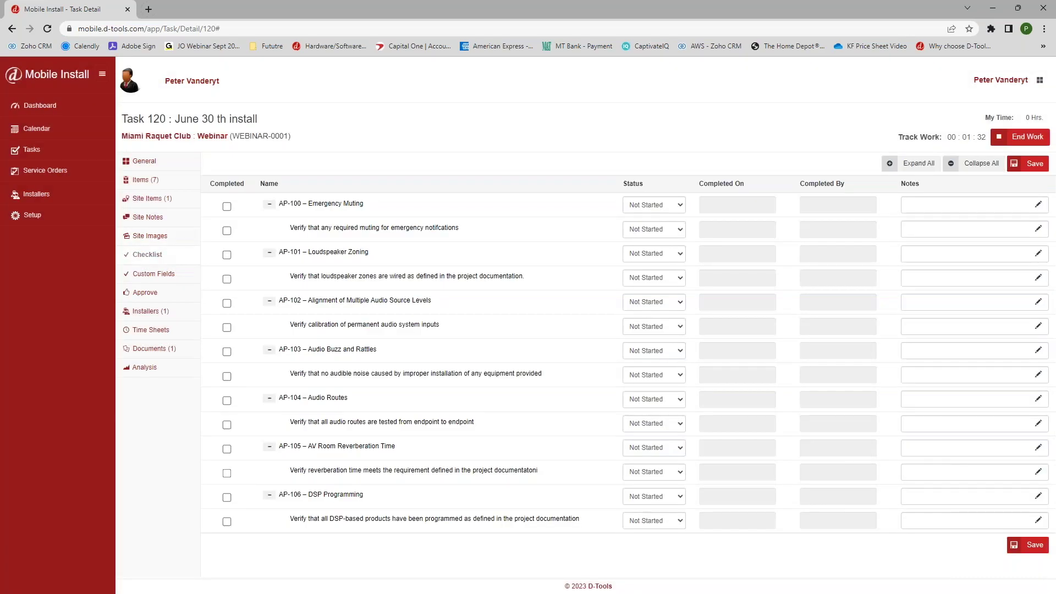
left_click(226, 207)
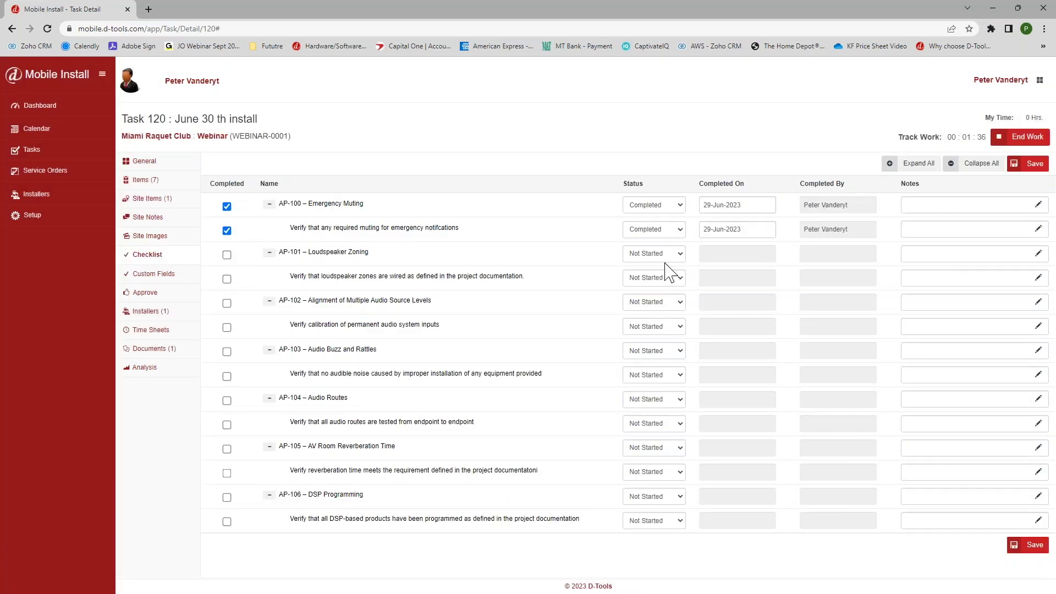
left_click(681, 281)
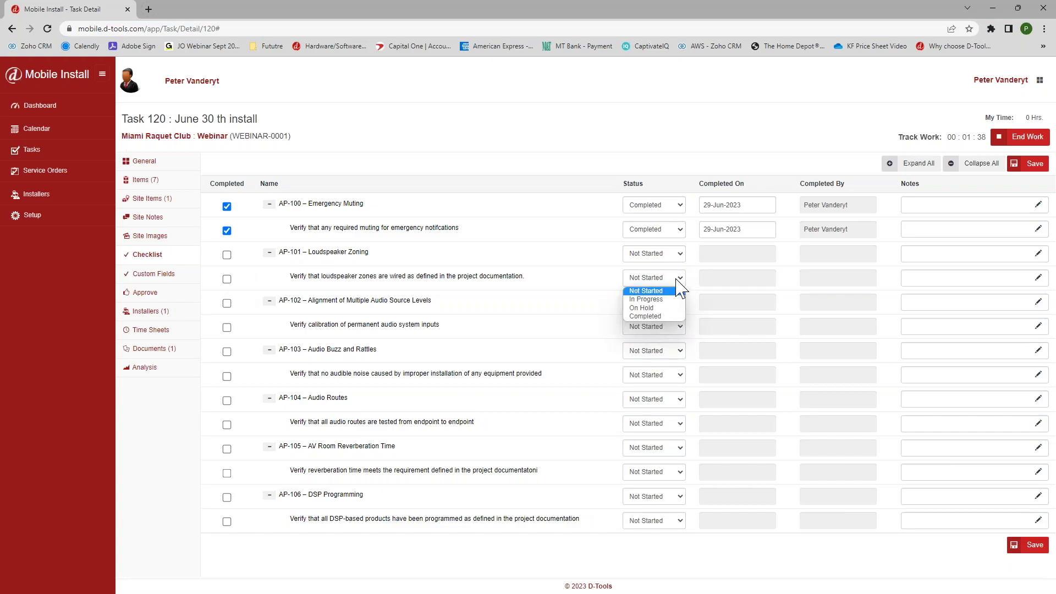
left_click(654, 309)
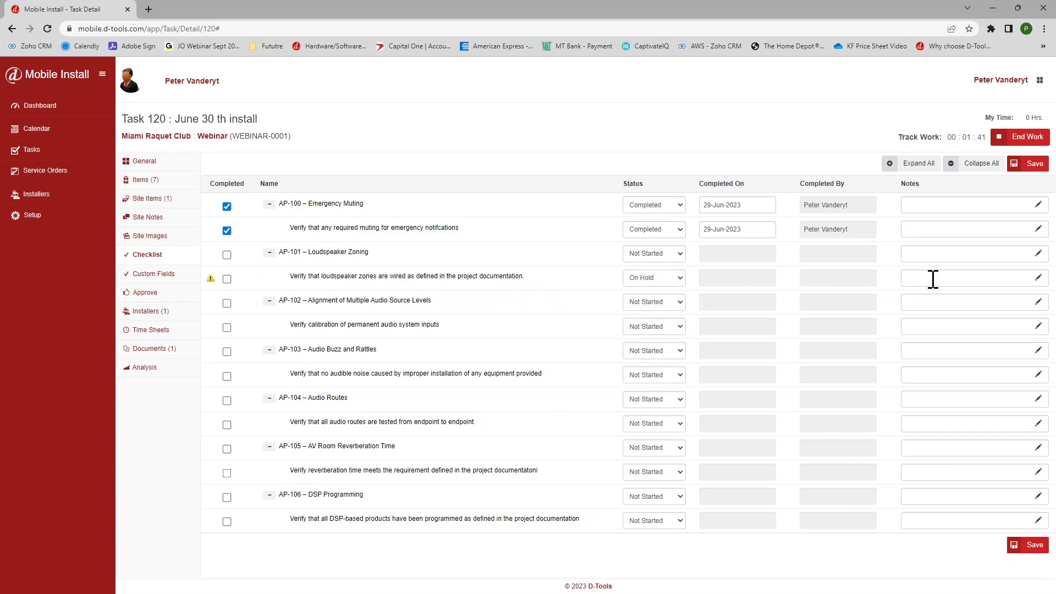
left_click(1038, 278)
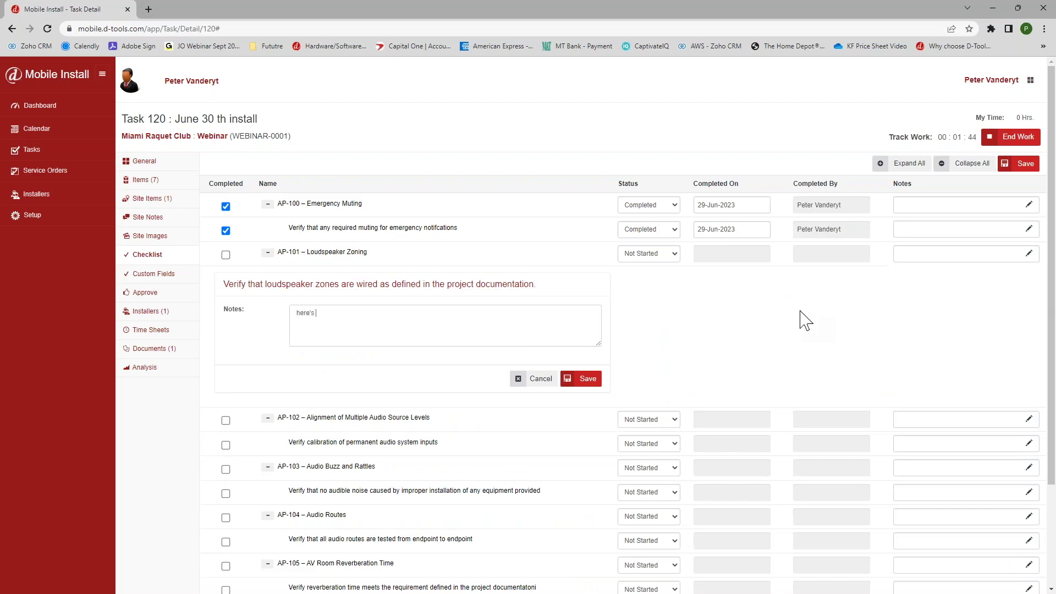
type("here's why.....")
left_click(582, 378)
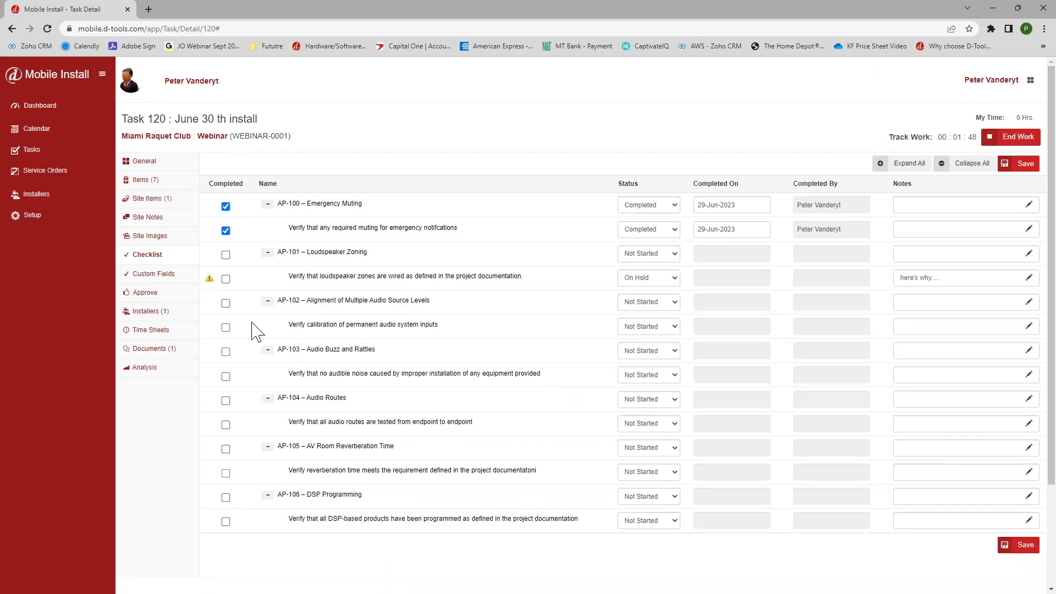
Look over the task's custom fields, time sheets and documents.
left_click(160, 275)
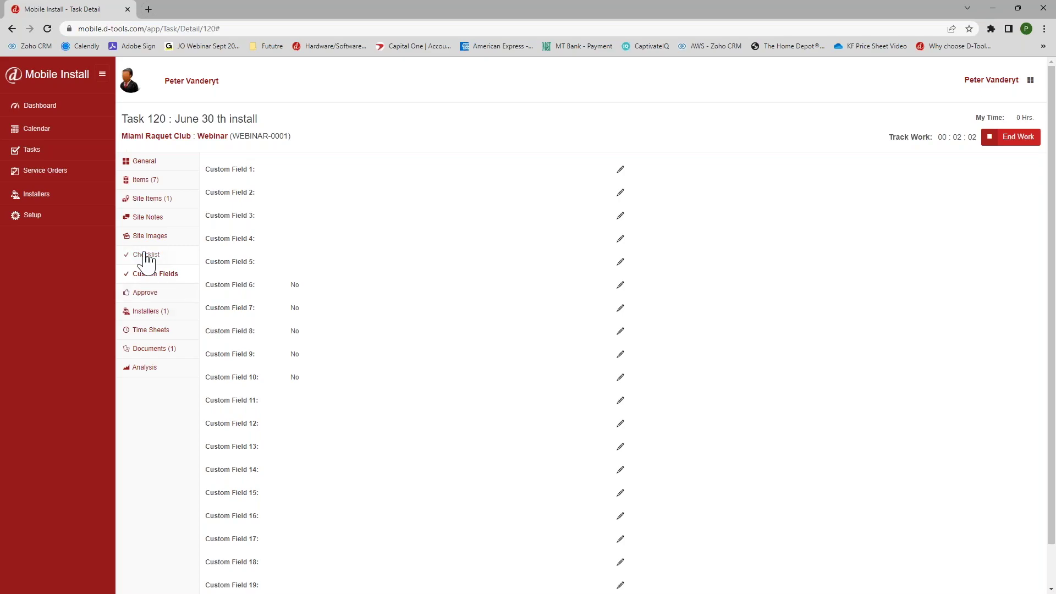
left_click(146, 331)
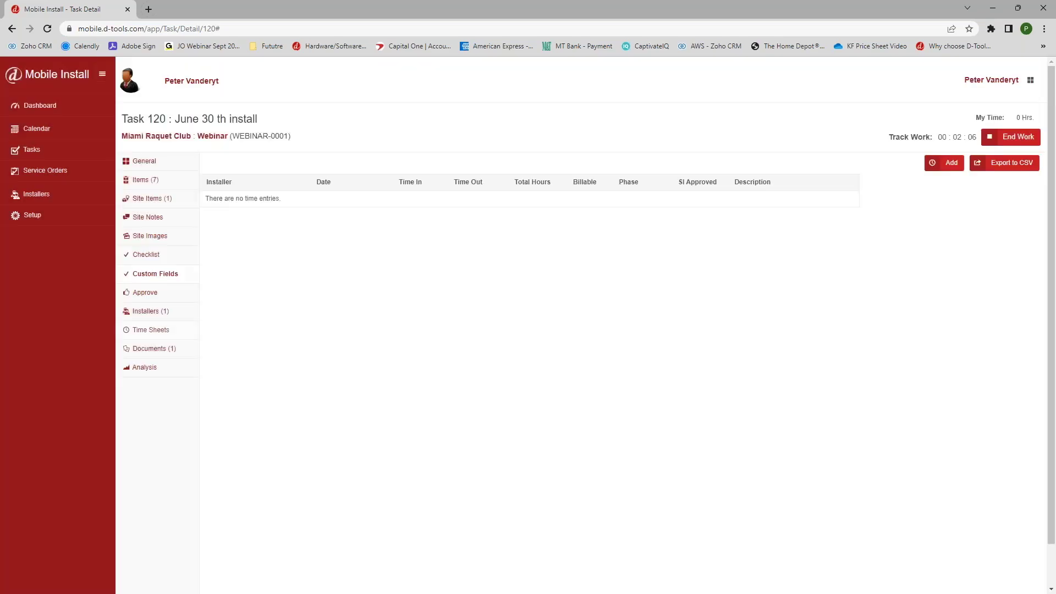
left_click(156, 350)
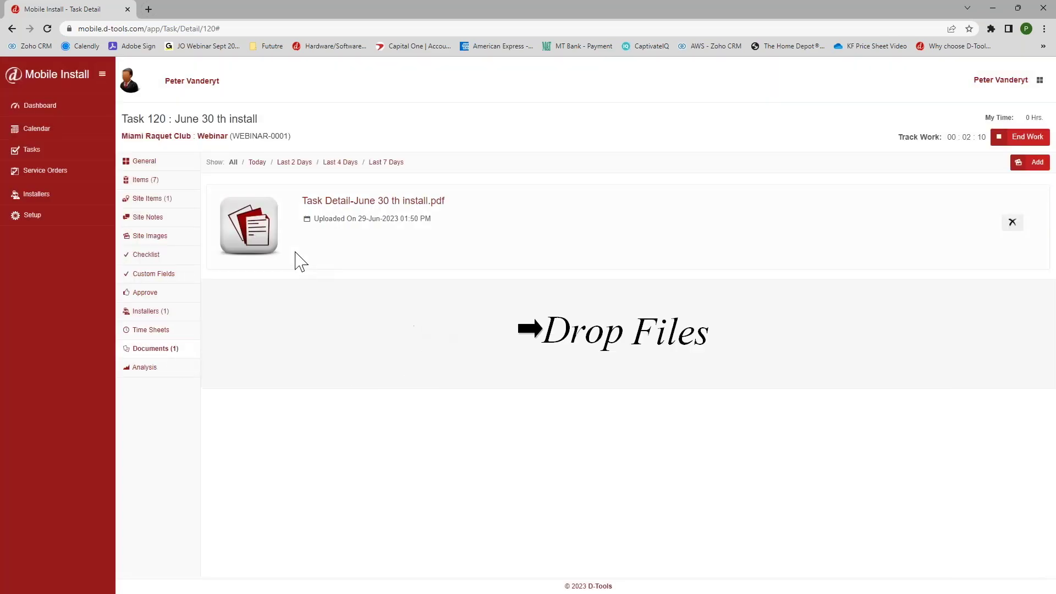
Open the document "Task Detail-June 30 th install.pdf", examine its header, notes and items across both pages, and close it.
left_click(248, 226)
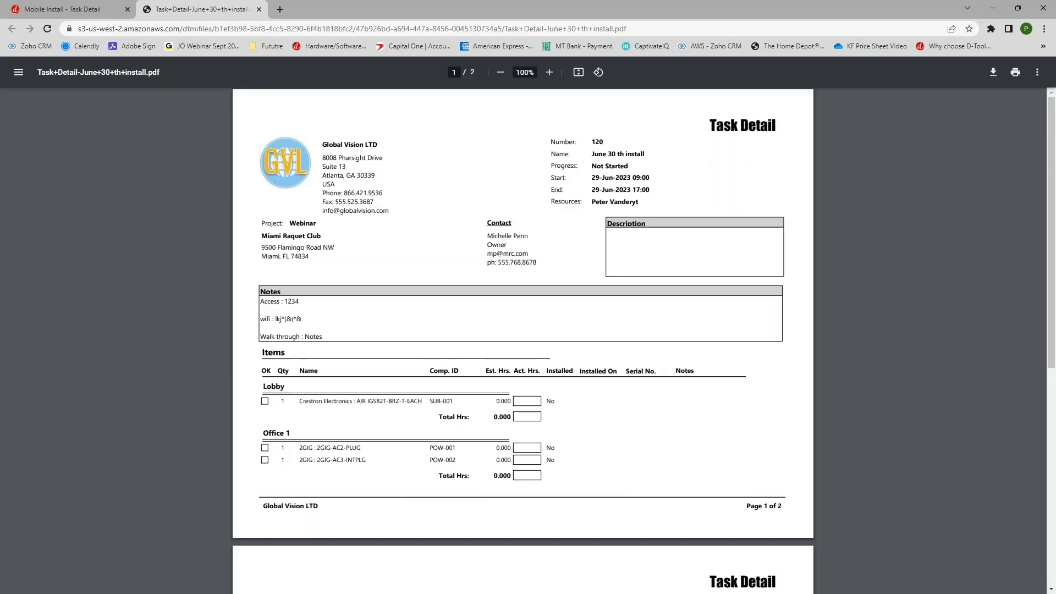
scroll(471, 209, "down", 3)
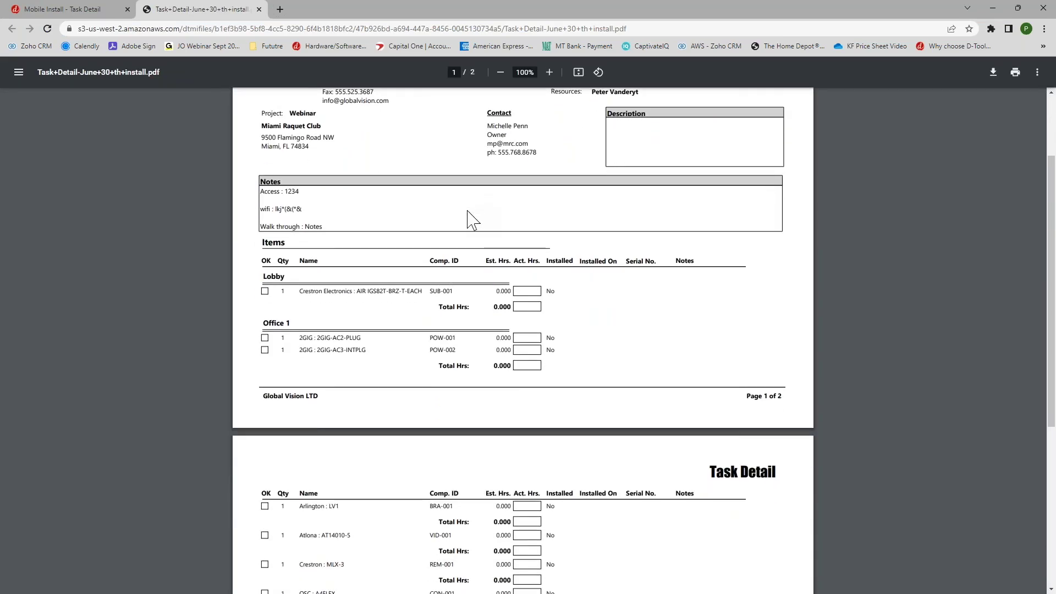
scroll(464, 252, "down", 1)
scroll(385, 242, "up", 3)
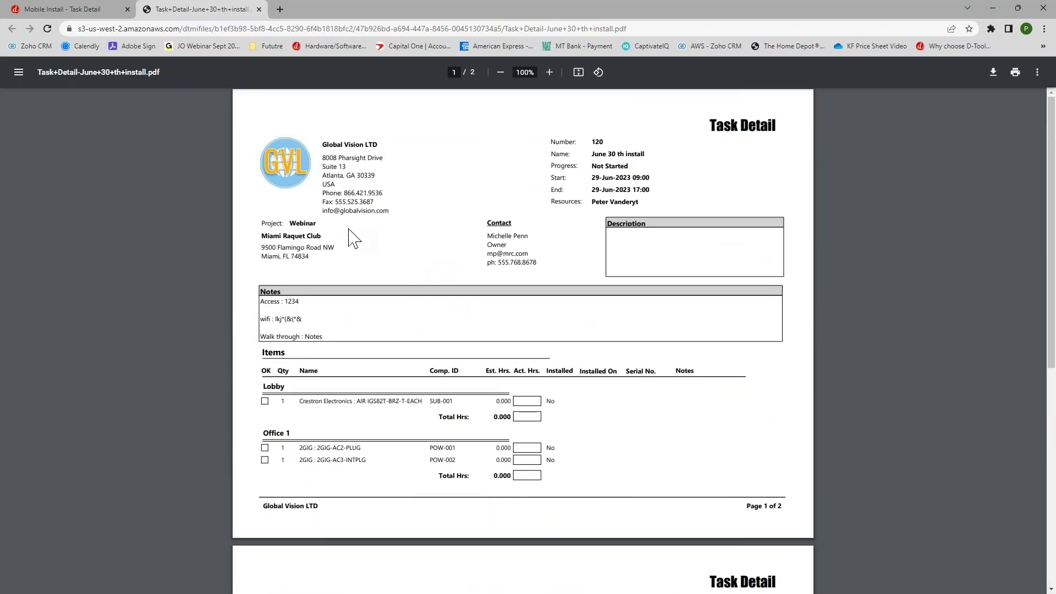
left_click_drag(340, 254, 342, 171)
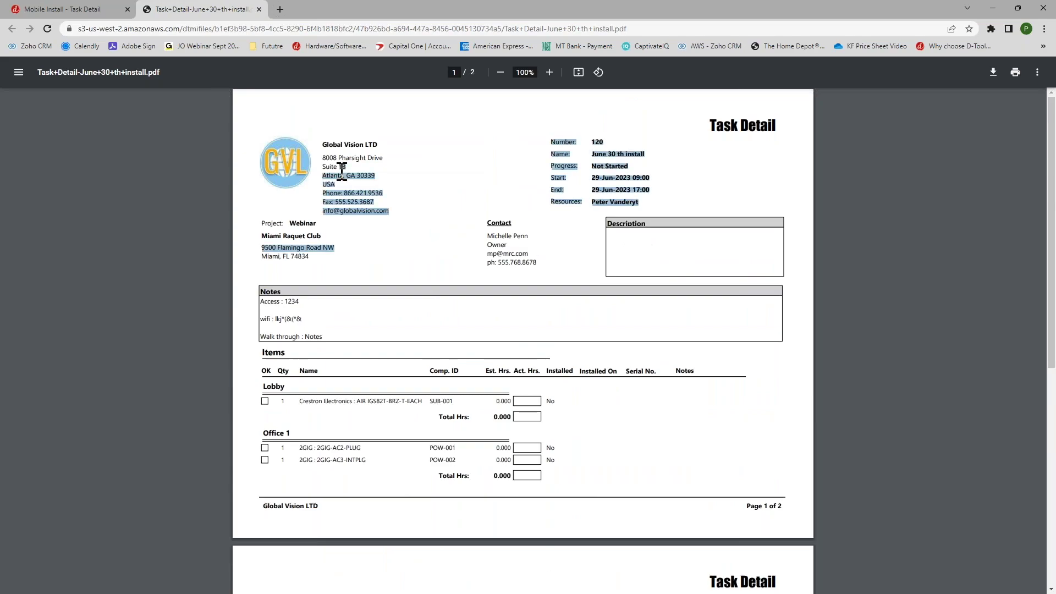
left_click(537, 269)
scroll(538, 270, "down", 5)
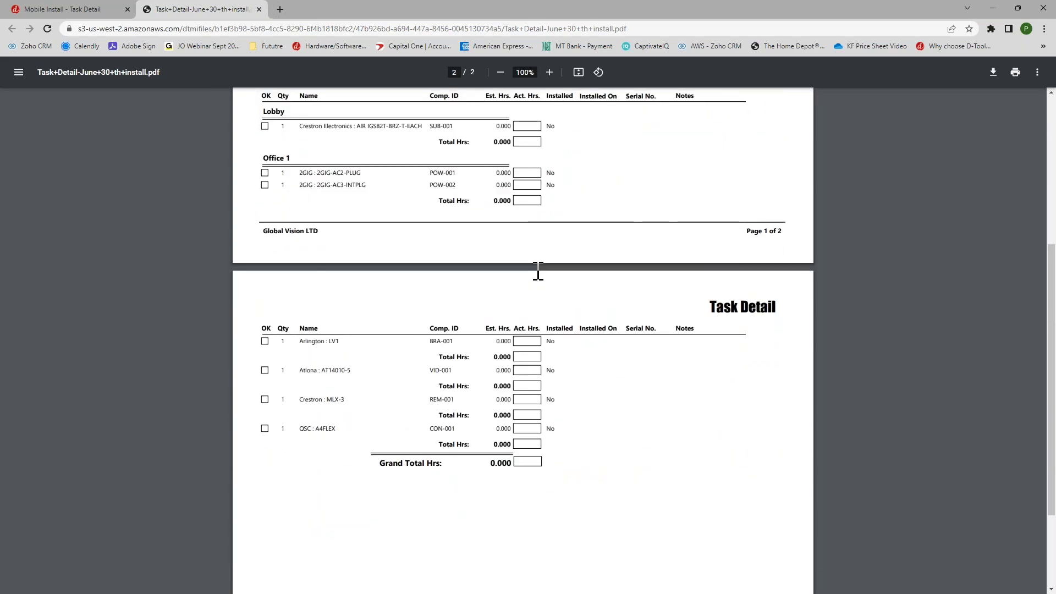
scroll(344, 195, "up", 2)
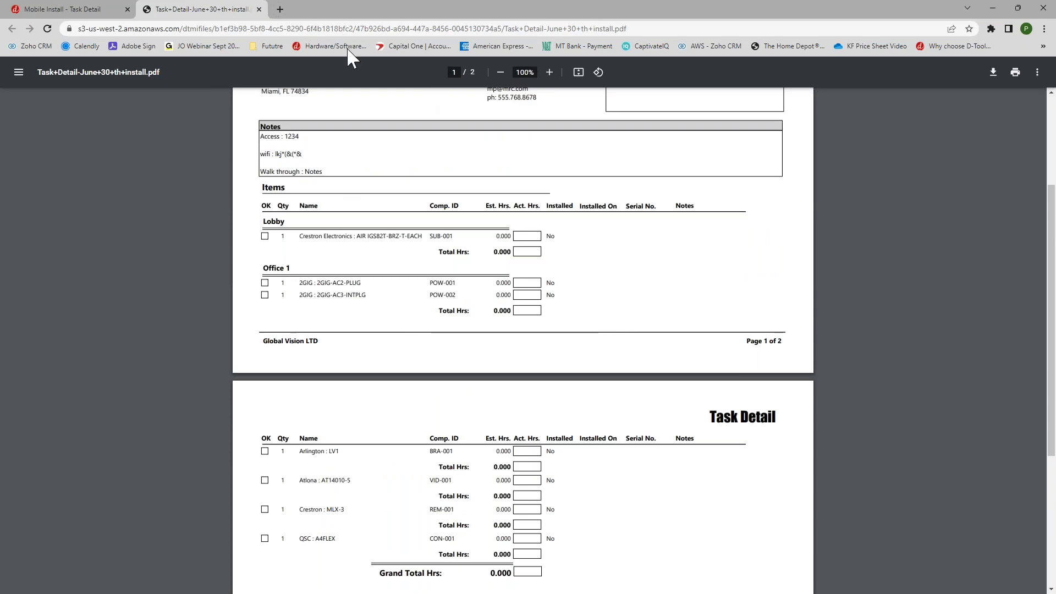
left_click(259, 9)
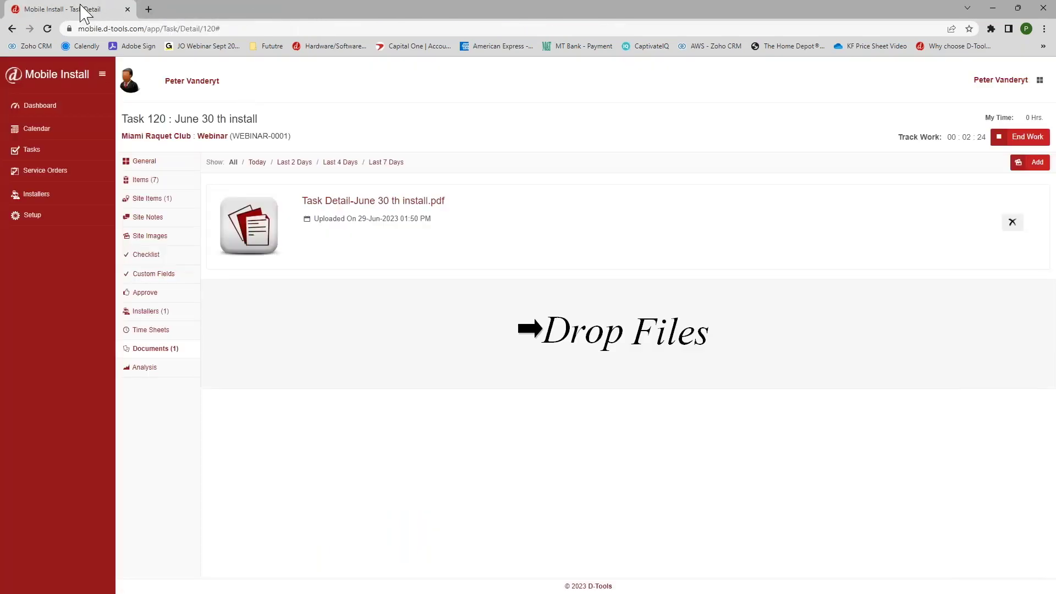
End work tracking and add the billable time entry with labor type Install and the phase left Unassigned.
left_click(1016, 137)
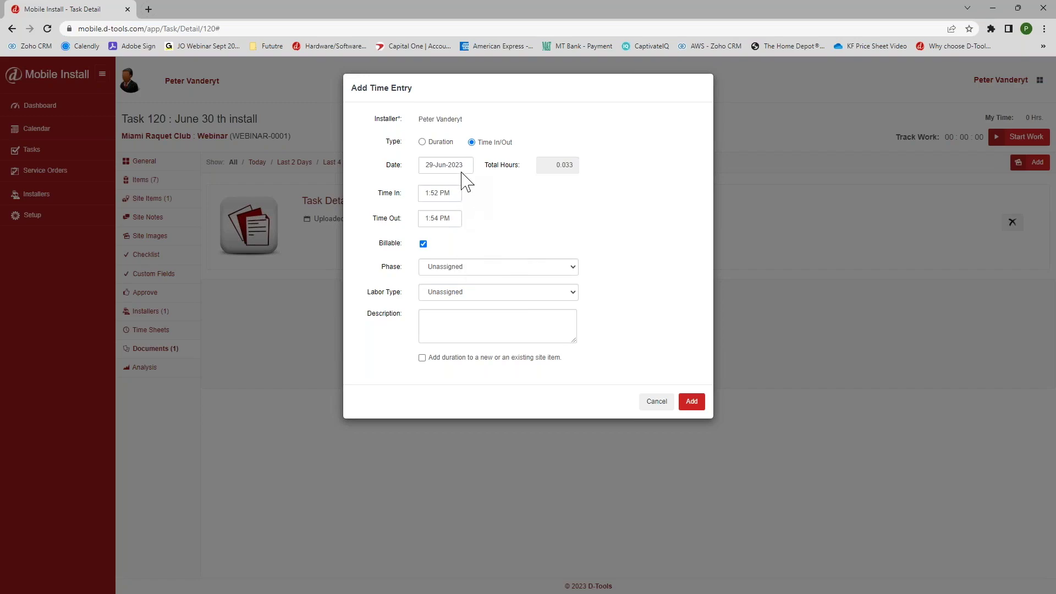
left_click(538, 269)
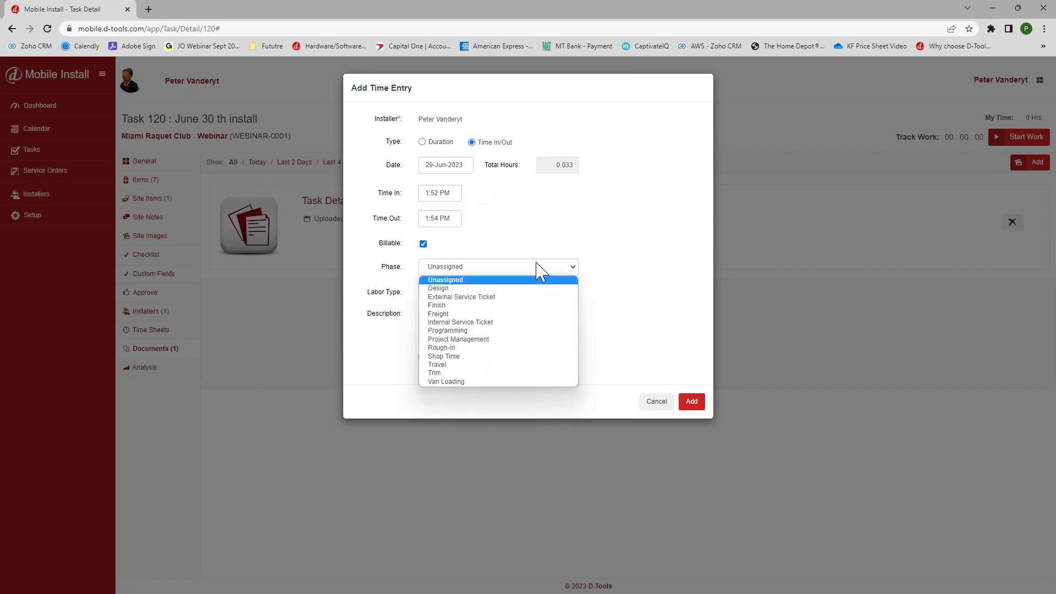
left_click(662, 264)
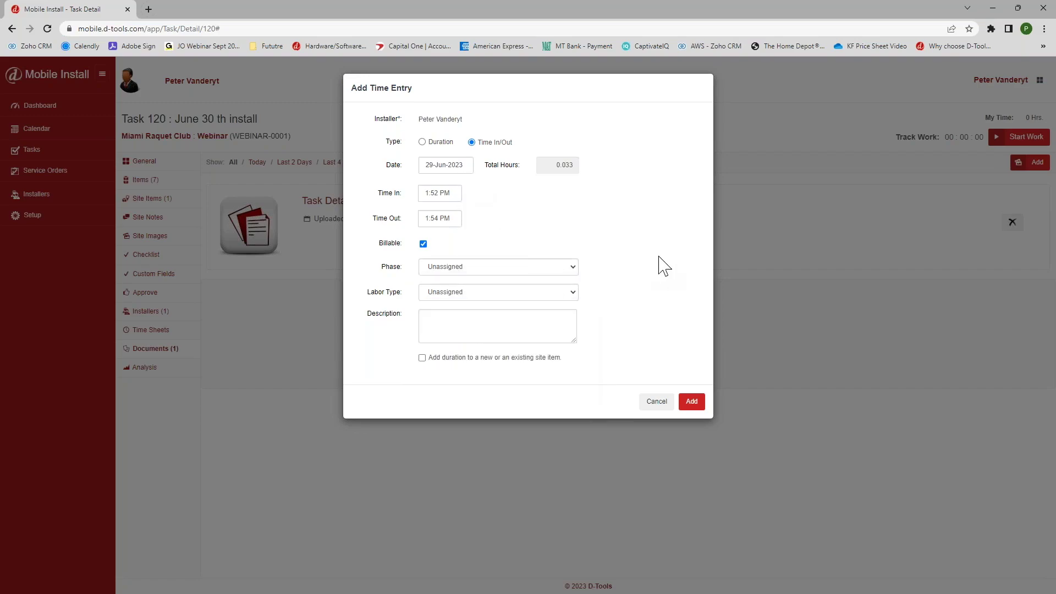
left_click(480, 272)
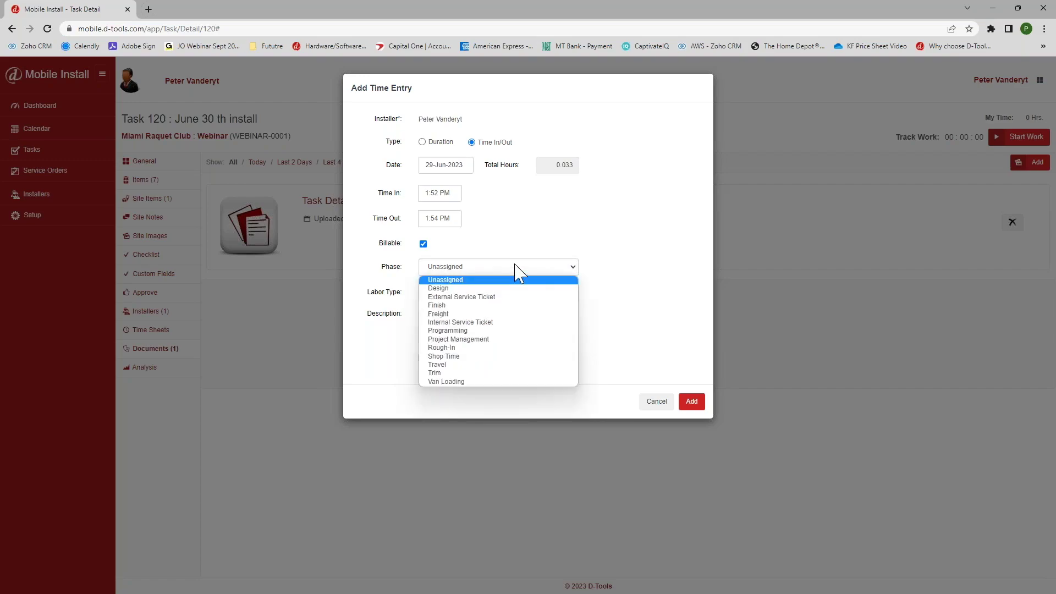
left_click(622, 267)
left_click(475, 295)
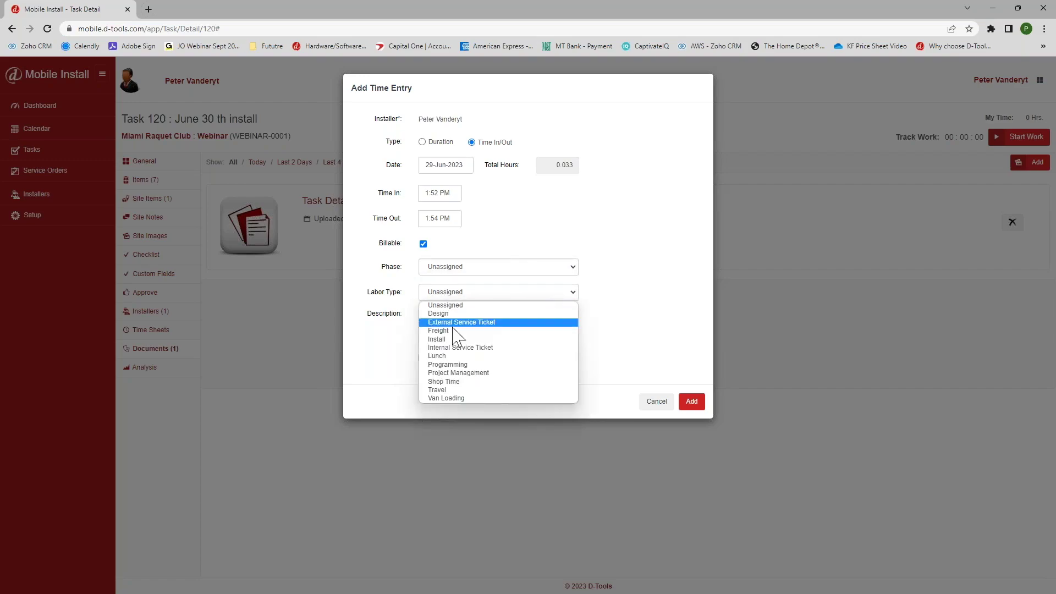
left_click(455, 390)
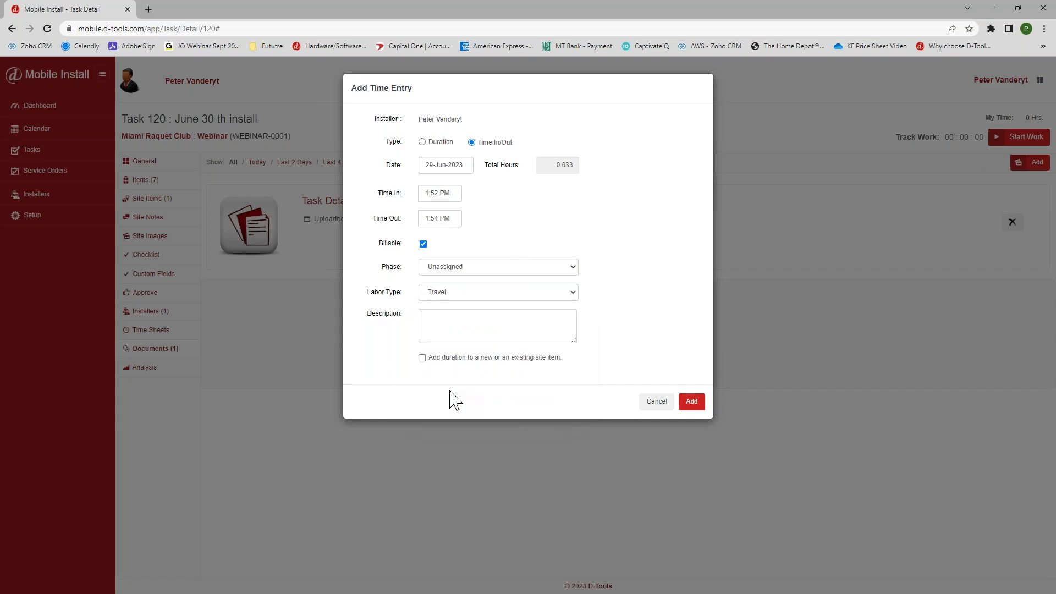
left_click(526, 298)
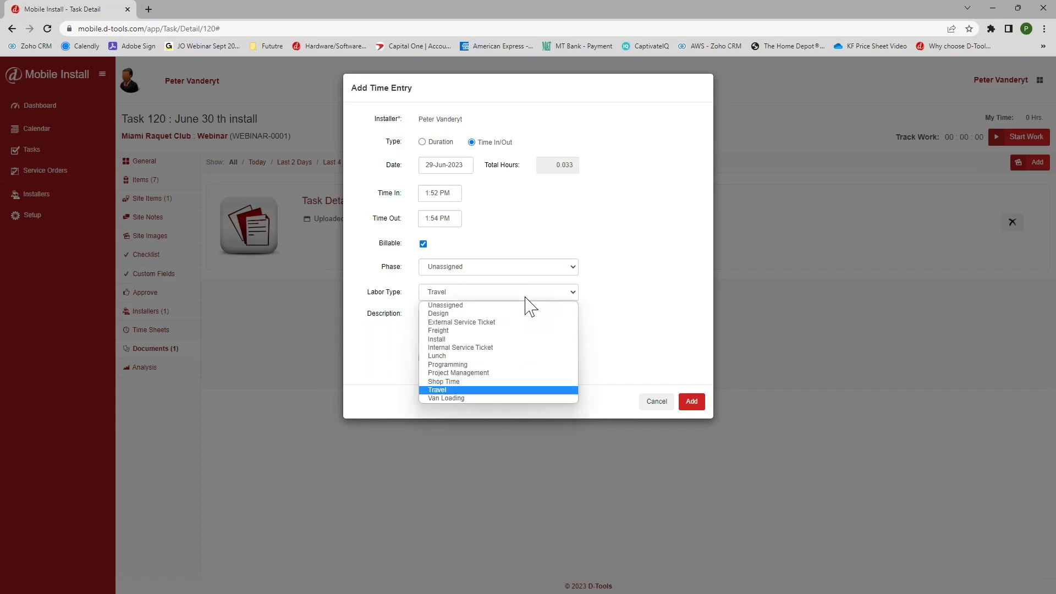
left_click(473, 340)
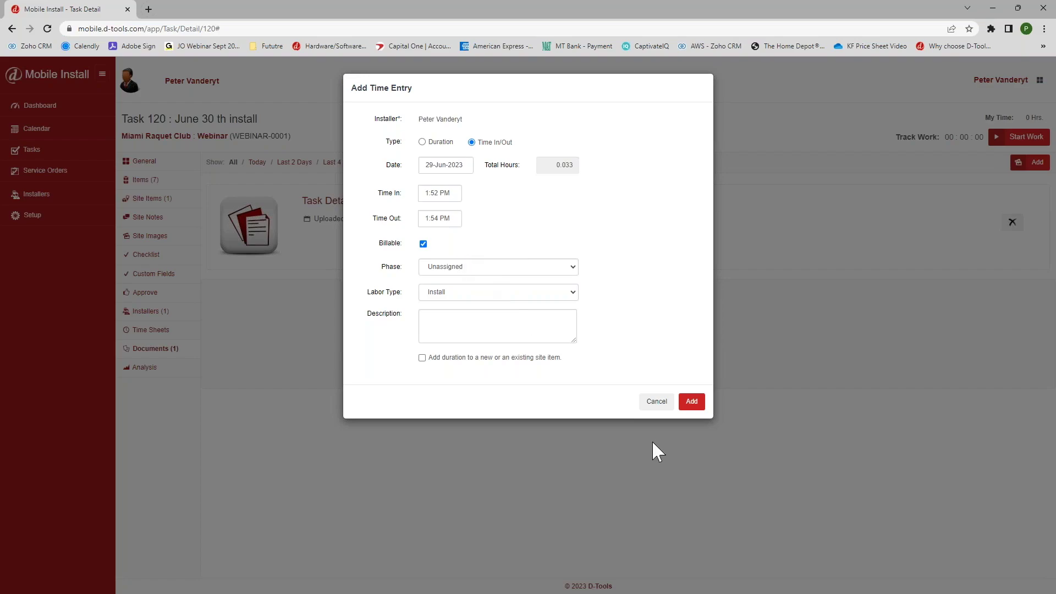
left_click(691, 402)
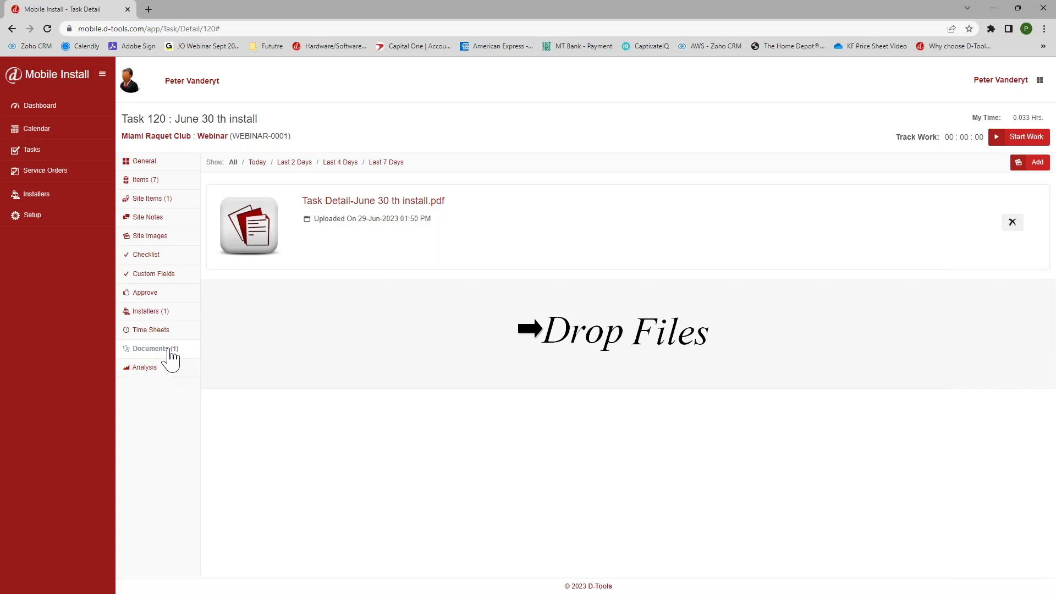
Mark all of the task's items as installed, including the accessories under the QSC A4FLEX.
left_click(146, 180)
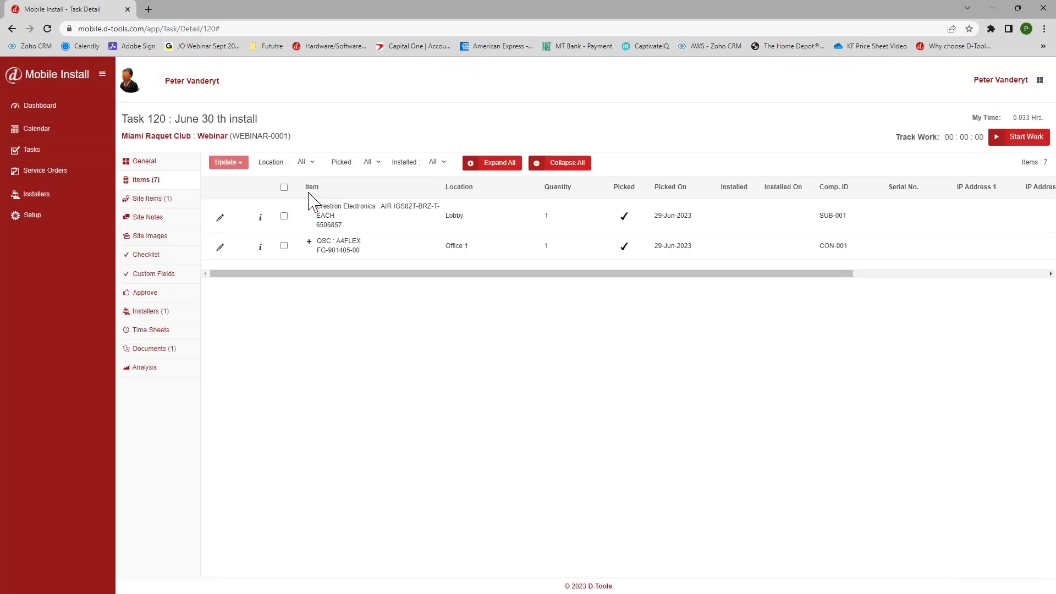
left_click(284, 187)
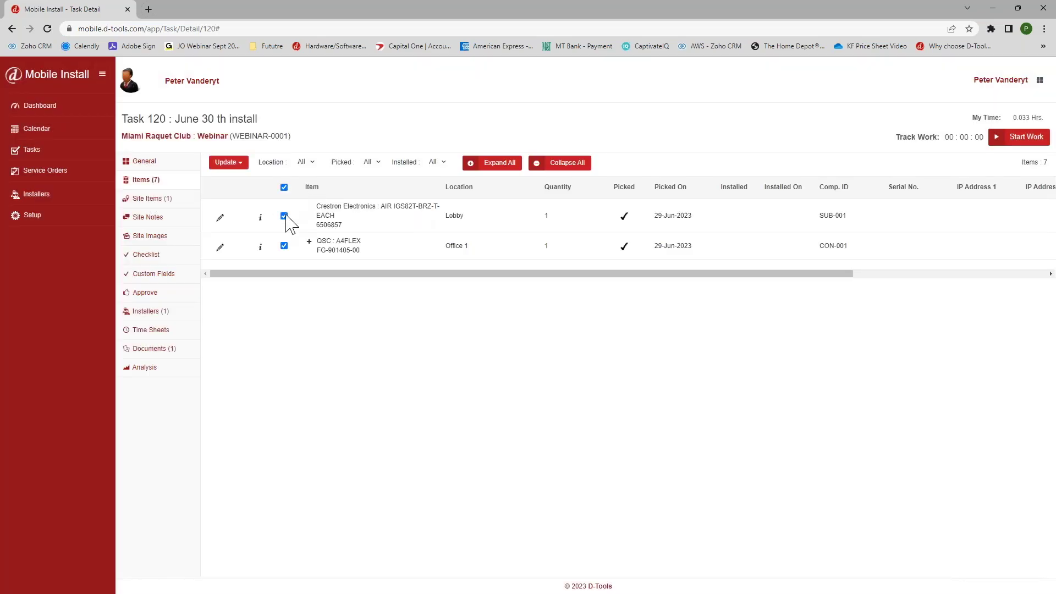
left_click(309, 241)
left_click(228, 162)
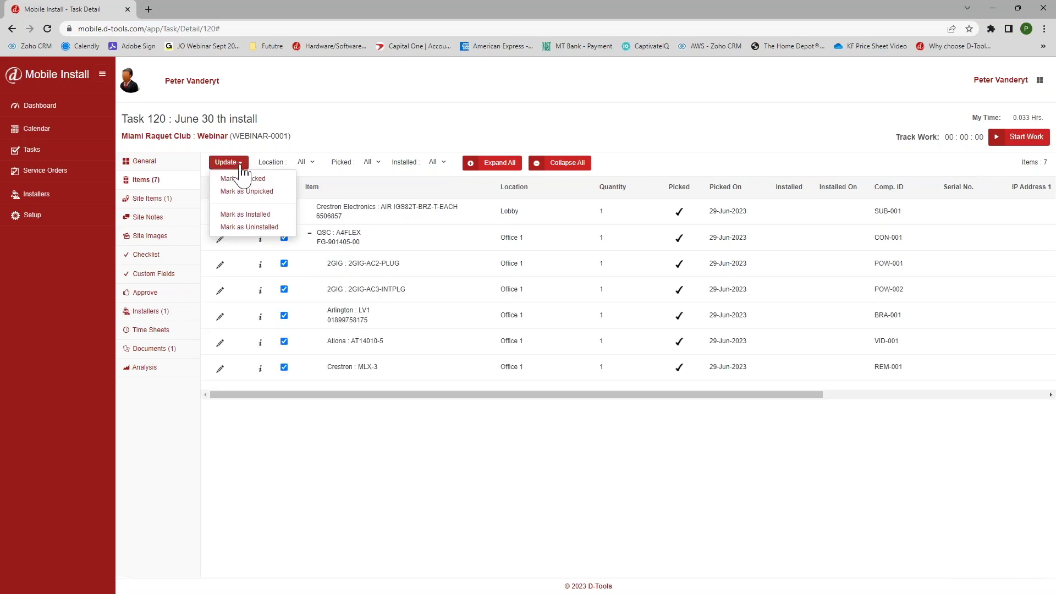
left_click(256, 216)
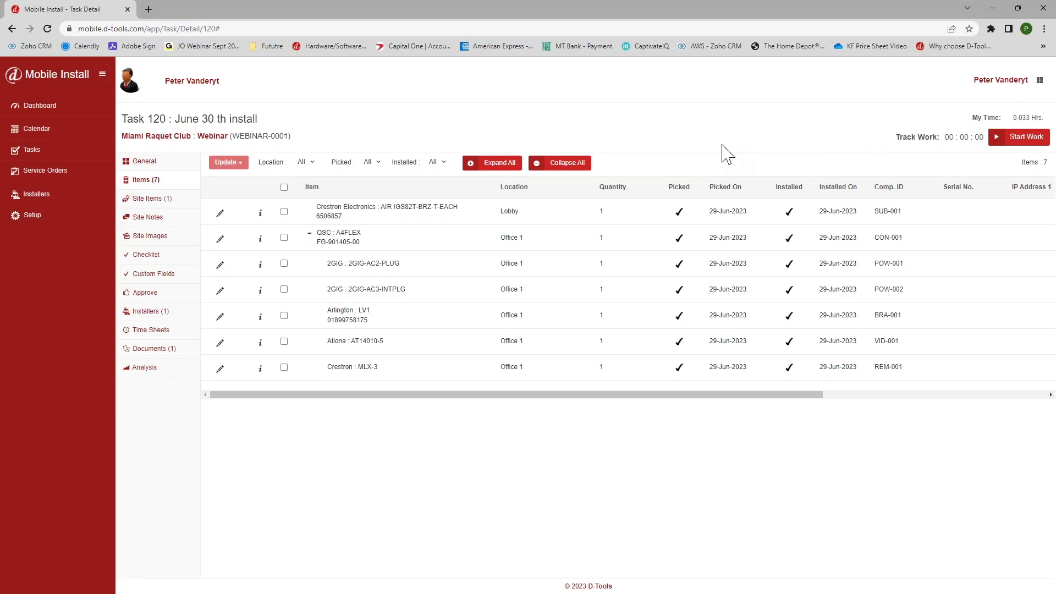
Change the task's time sheet entry so its Time In is 12:52 PM and save it.
left_click(157, 334)
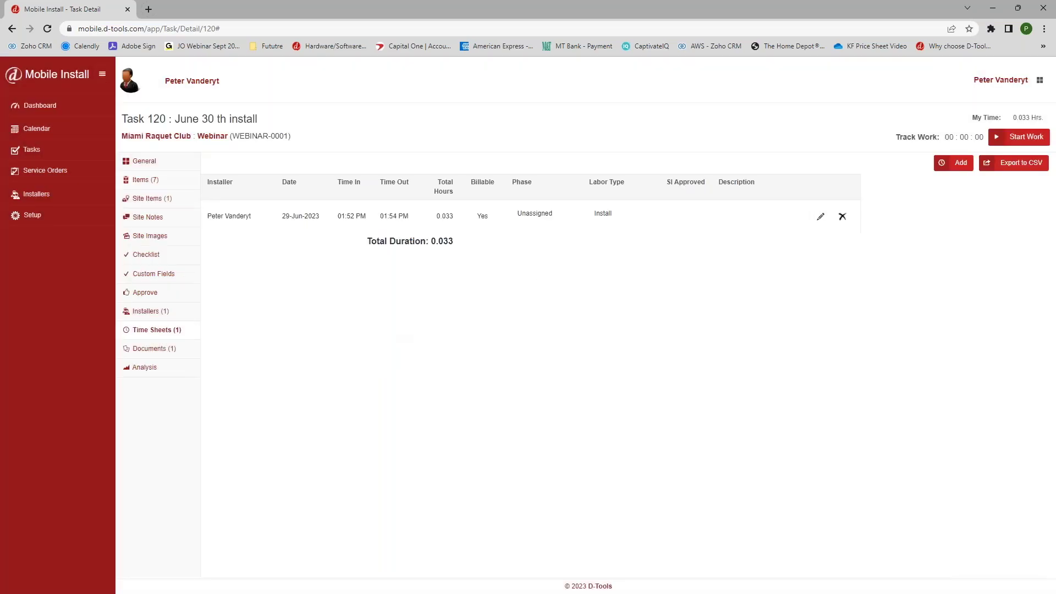
left_click(821, 218)
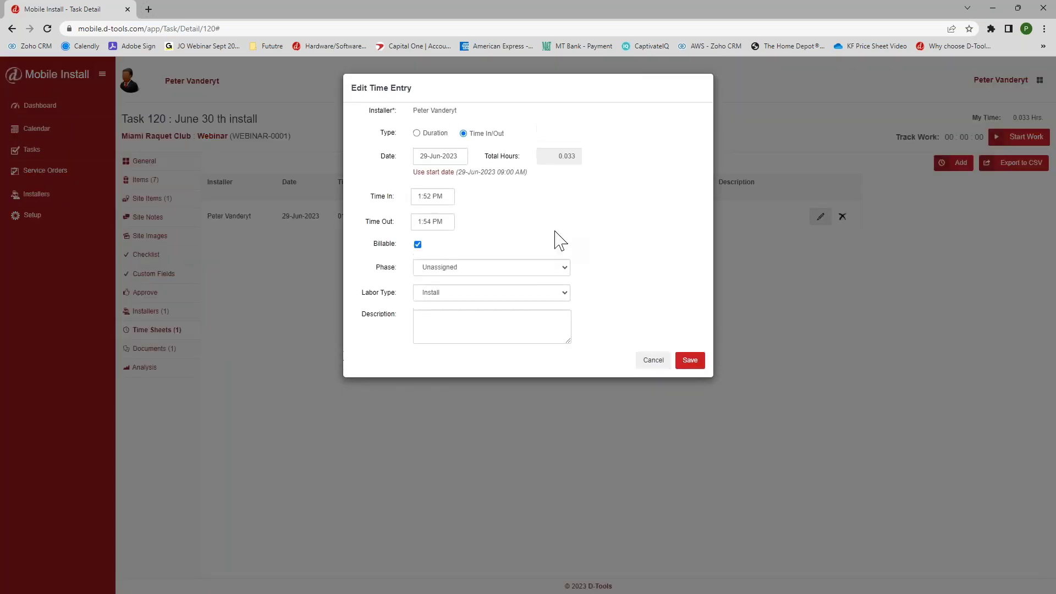
left_click(426, 200)
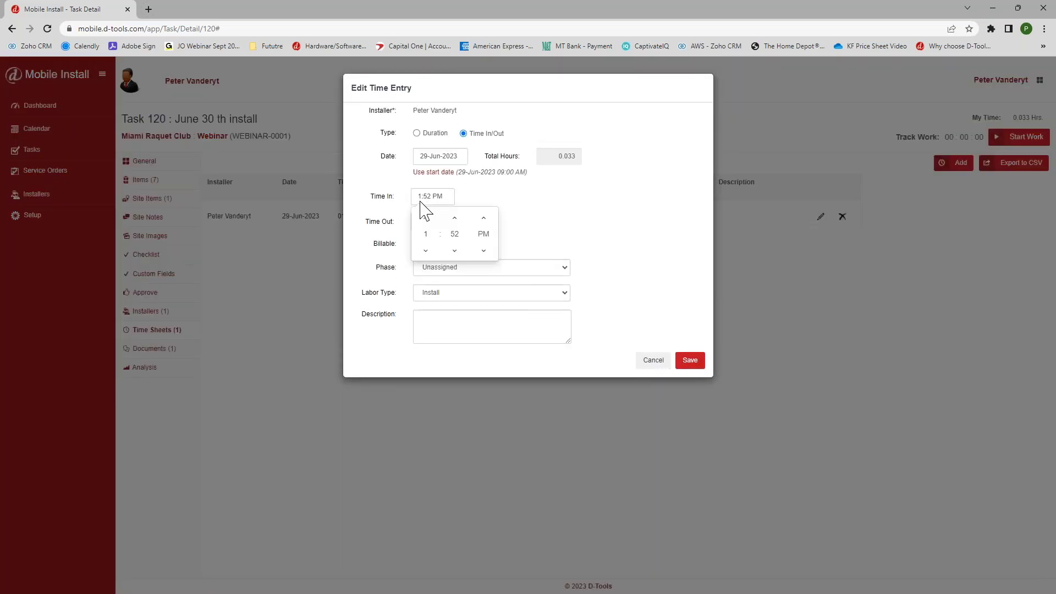
left_click(425, 218)
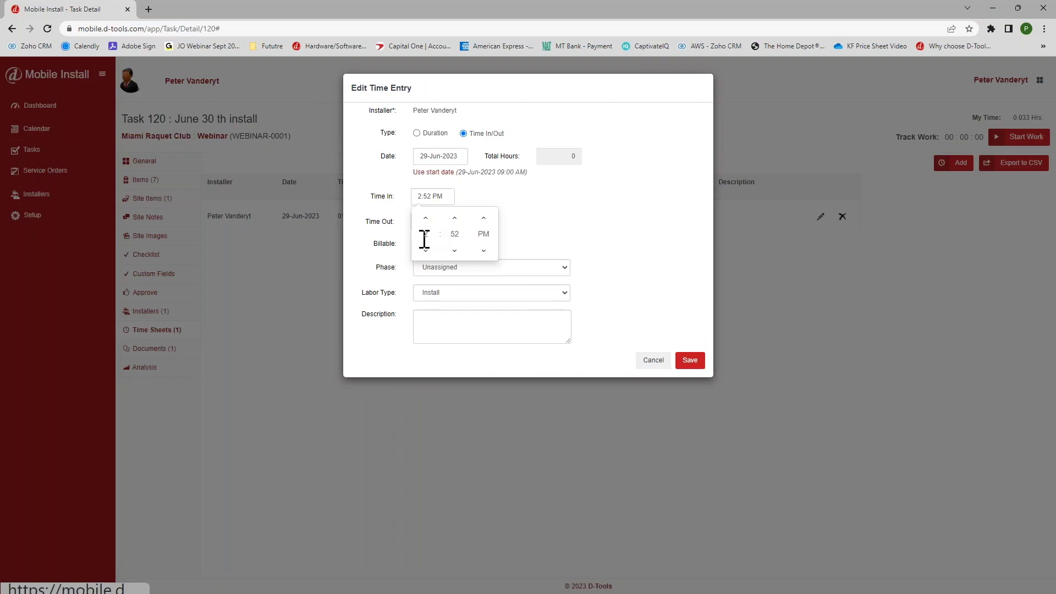
left_click(637, 291)
left_click(691, 361)
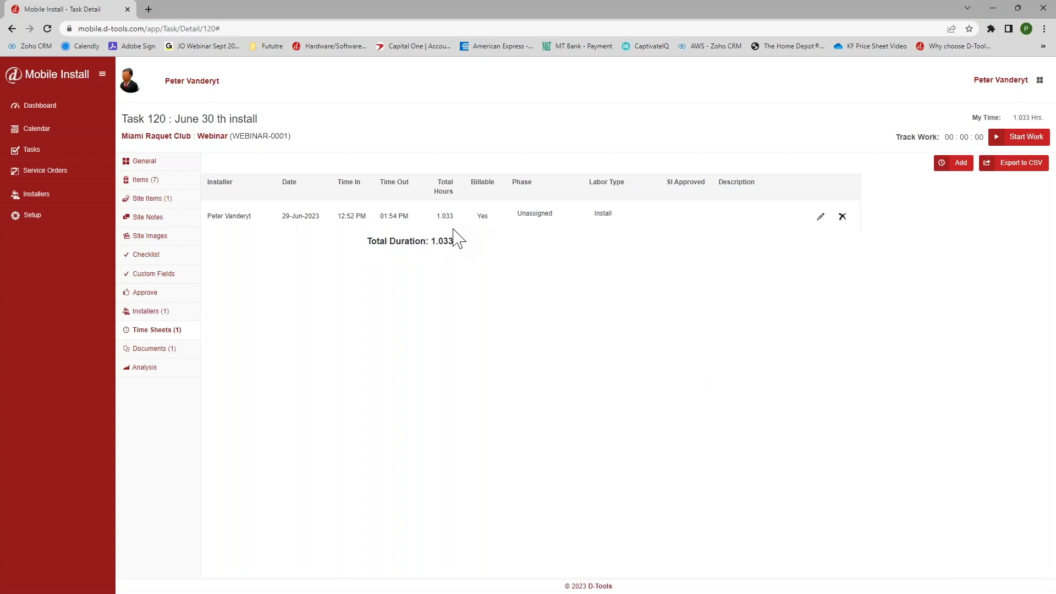
Set the task's status to Completed and save it, marking its 12 checklist items as completed too.
left_click(142, 161)
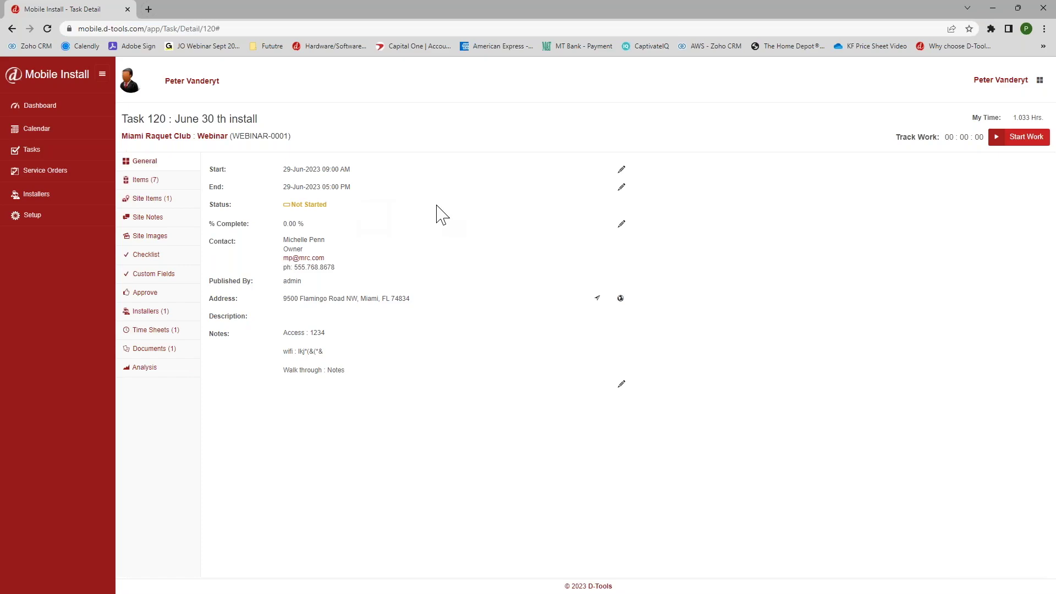
left_click(623, 223)
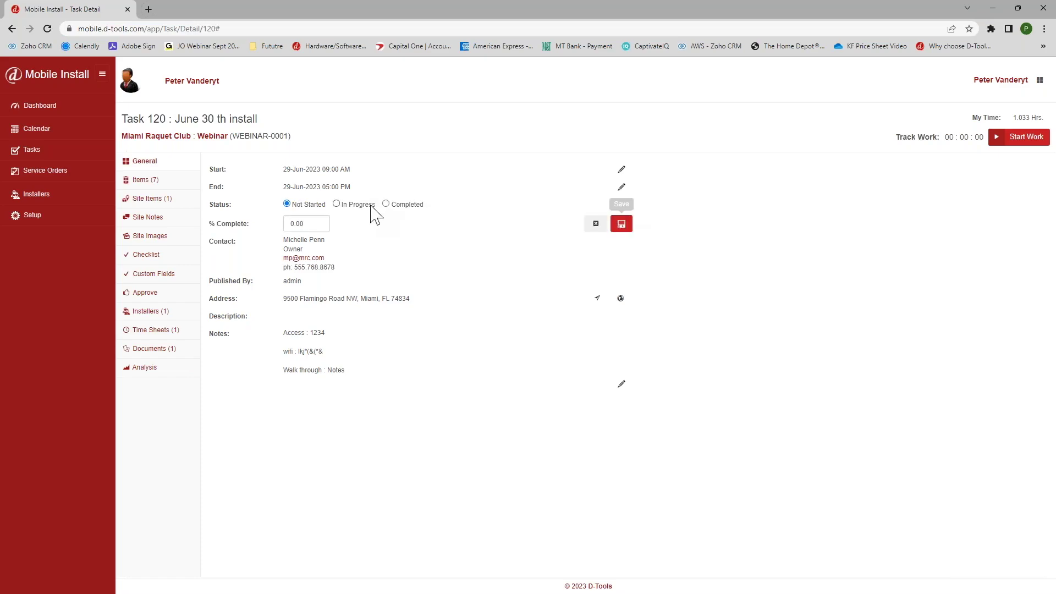
left_click(385, 204)
left_click(622, 226)
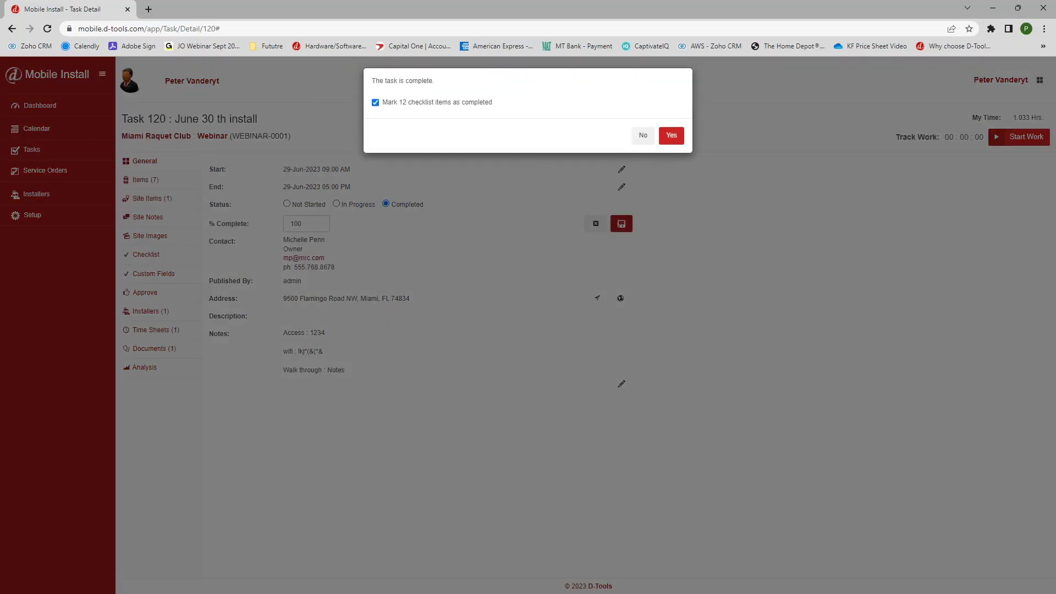
left_click(672, 142)
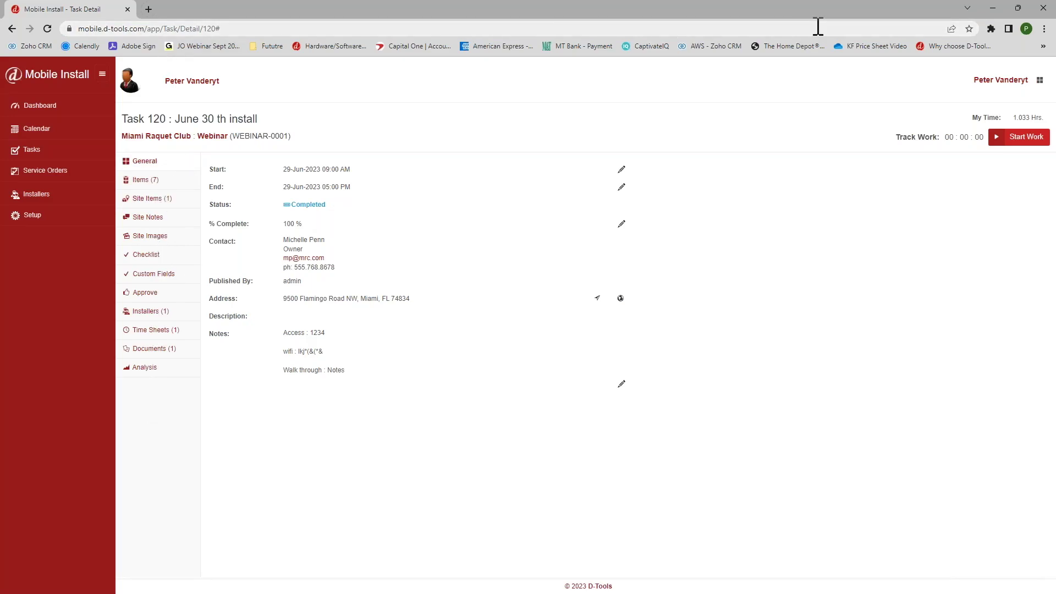
Switch to D-Tools System Integrator and view the resource hours of all projects for the period This Year.
left_click(993, 8)
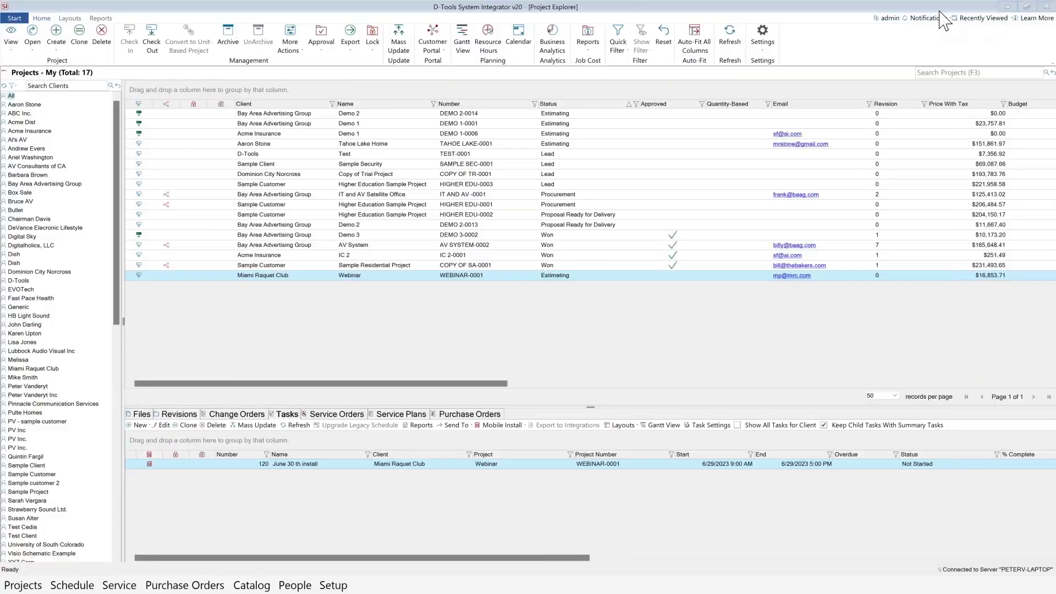
left_click(488, 44)
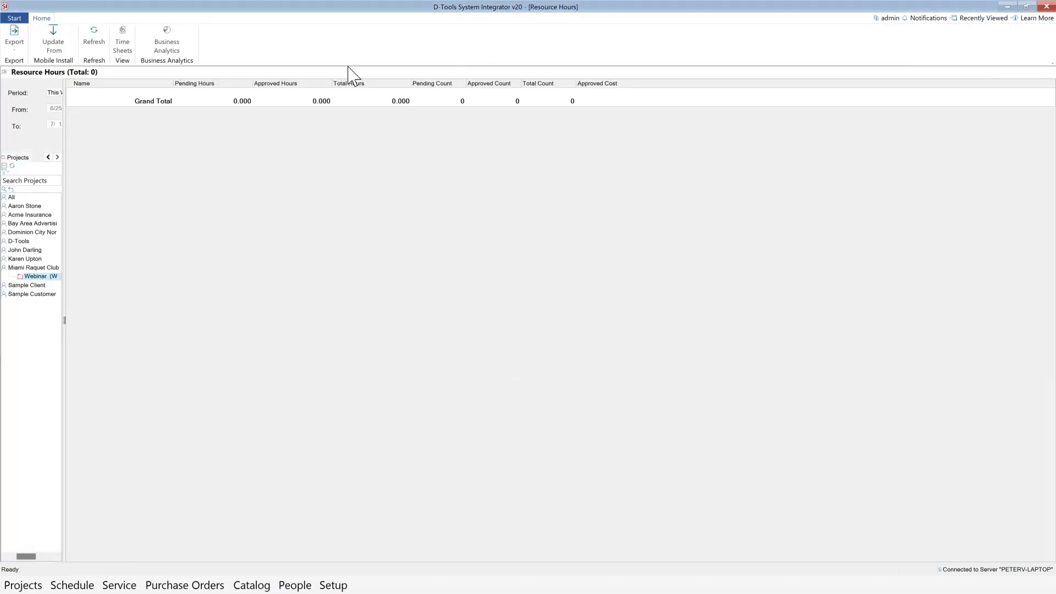
left_click(11, 197)
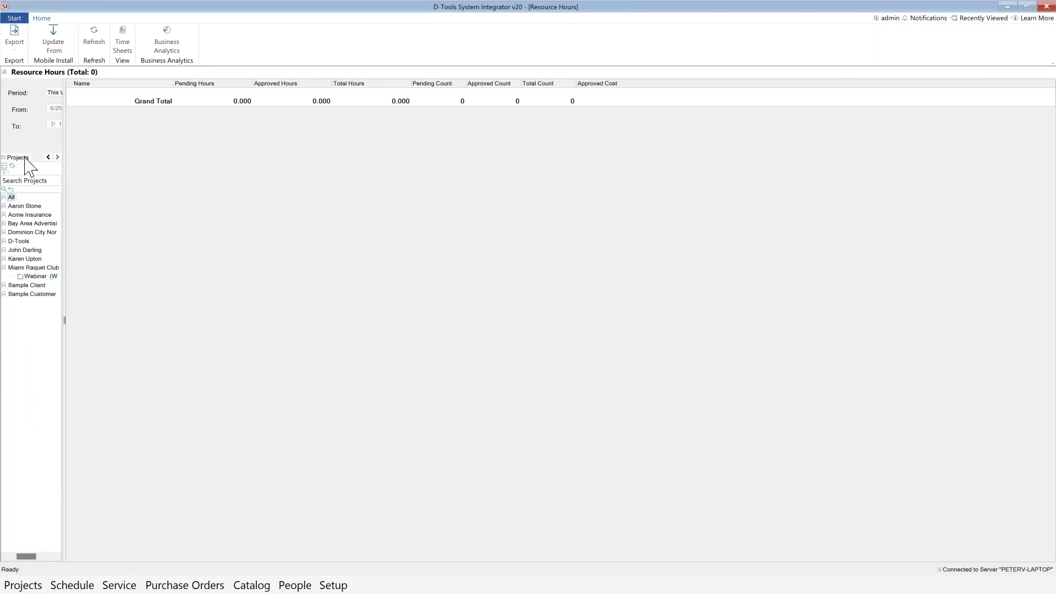
left_click(47, 158)
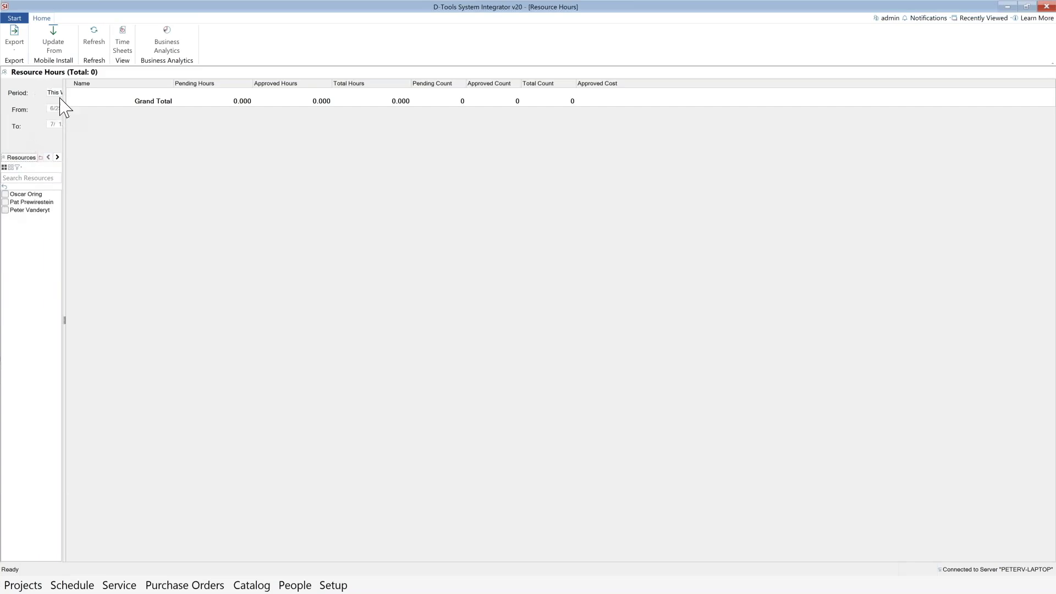
left_click_drag(64, 179, 148, 176)
left_click(115, 92)
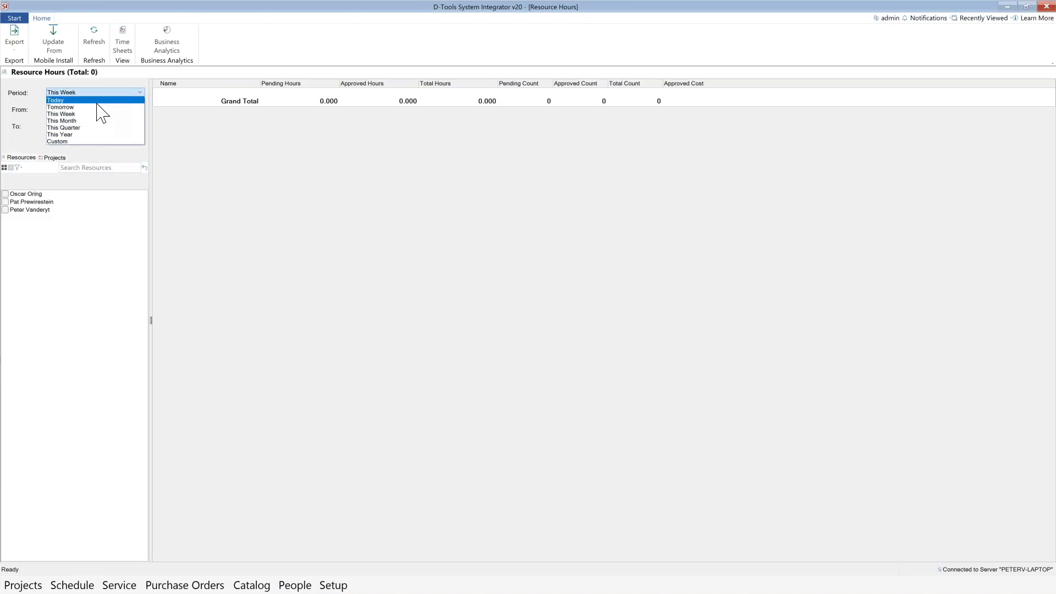
left_click(88, 135)
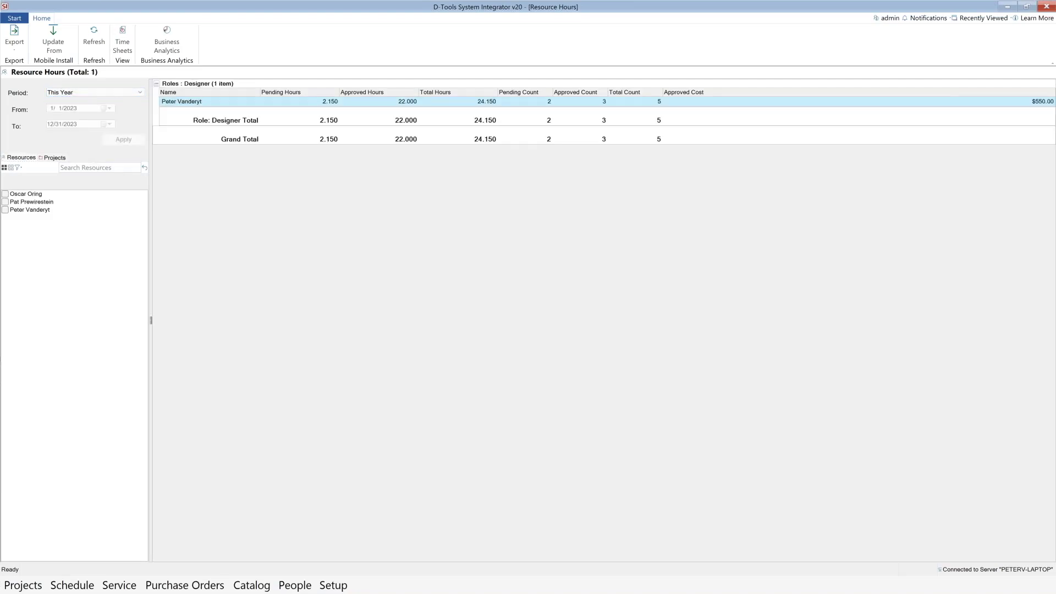
Update the resource hours from Mobile Install, look at the project filter list, and close Resource Hours.
left_click(60, 48)
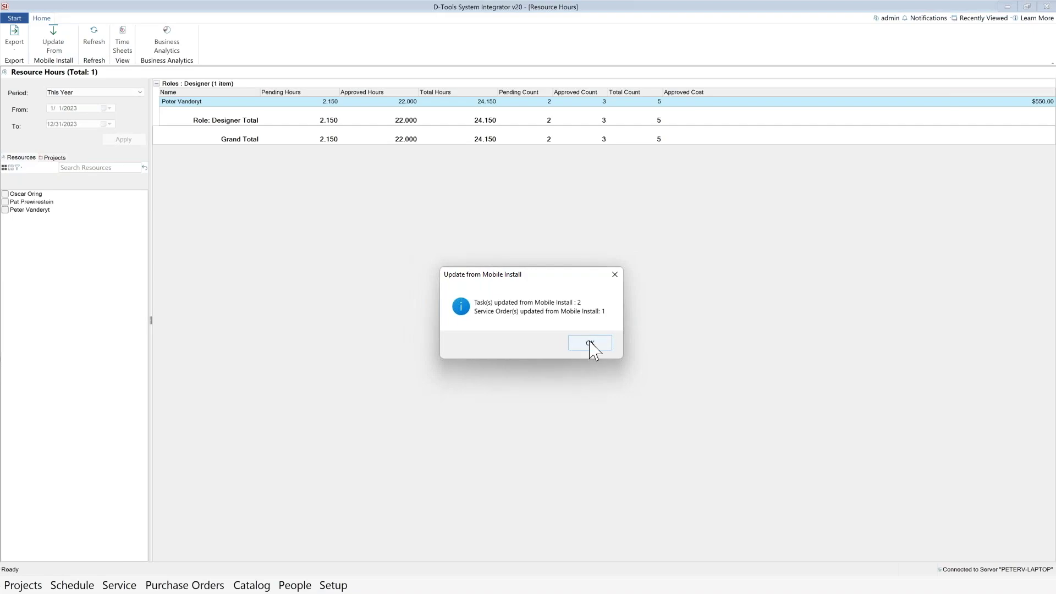
left_click(590, 343)
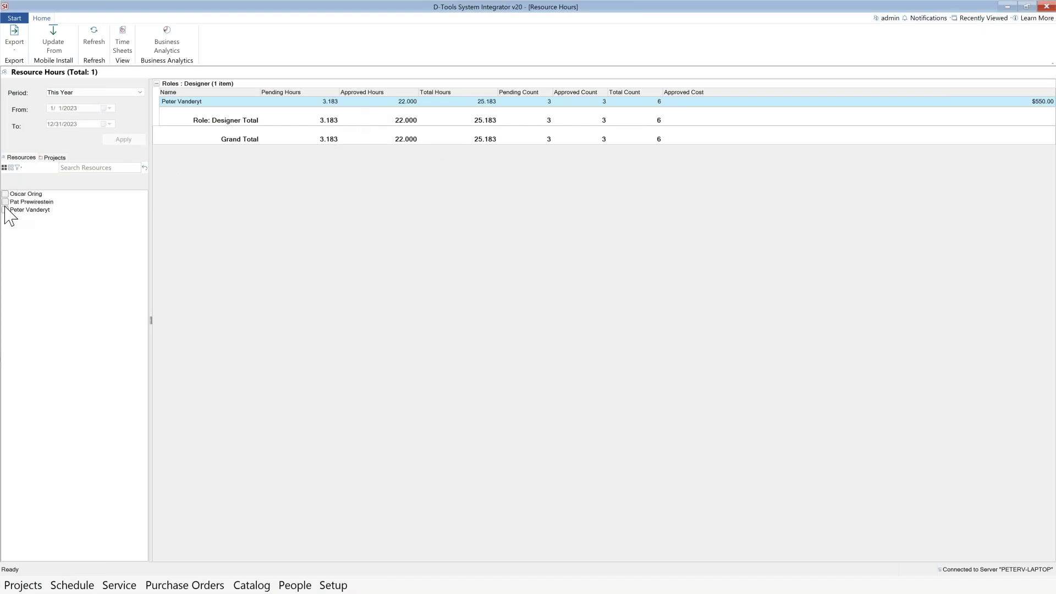
left_click(55, 157)
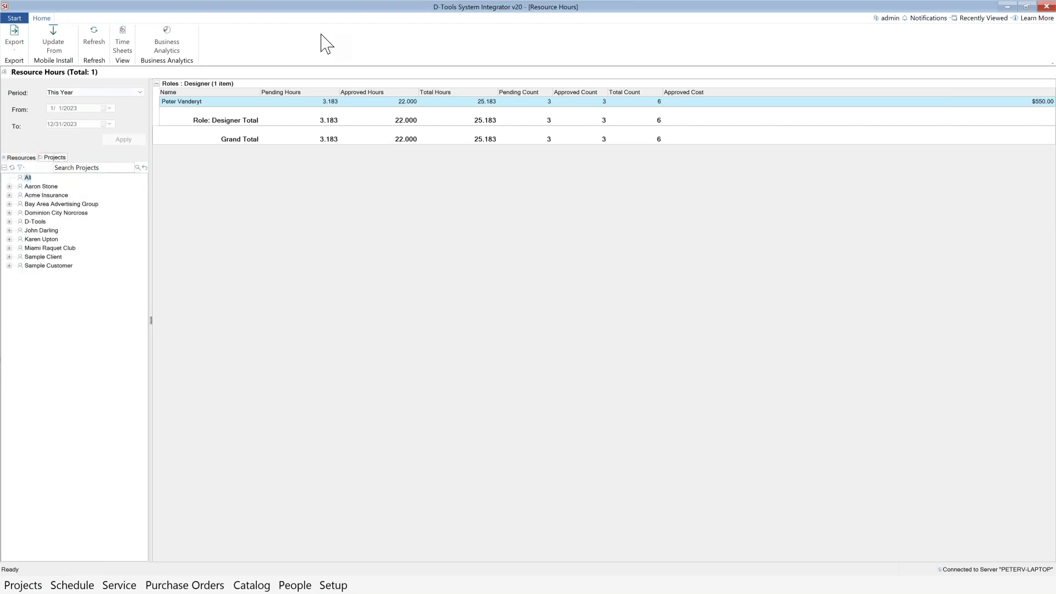
left_click(1045, 8)
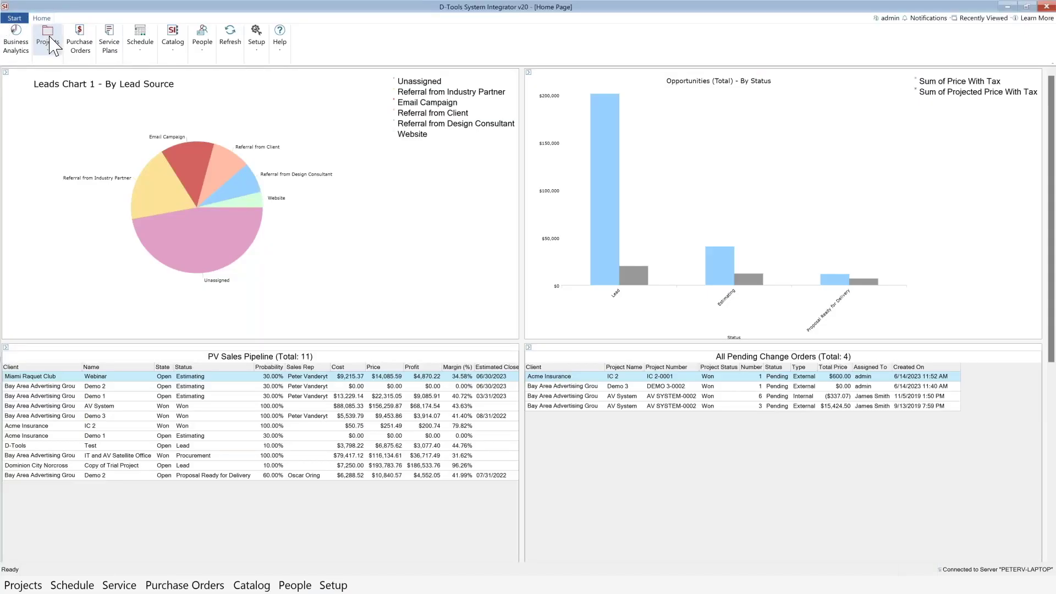
Open the project list, sort it by status, and select projects AV SYSTEM-0002, HIGHER EDU-0002 and HIGHER EDU-0001 together.
left_click(48, 36)
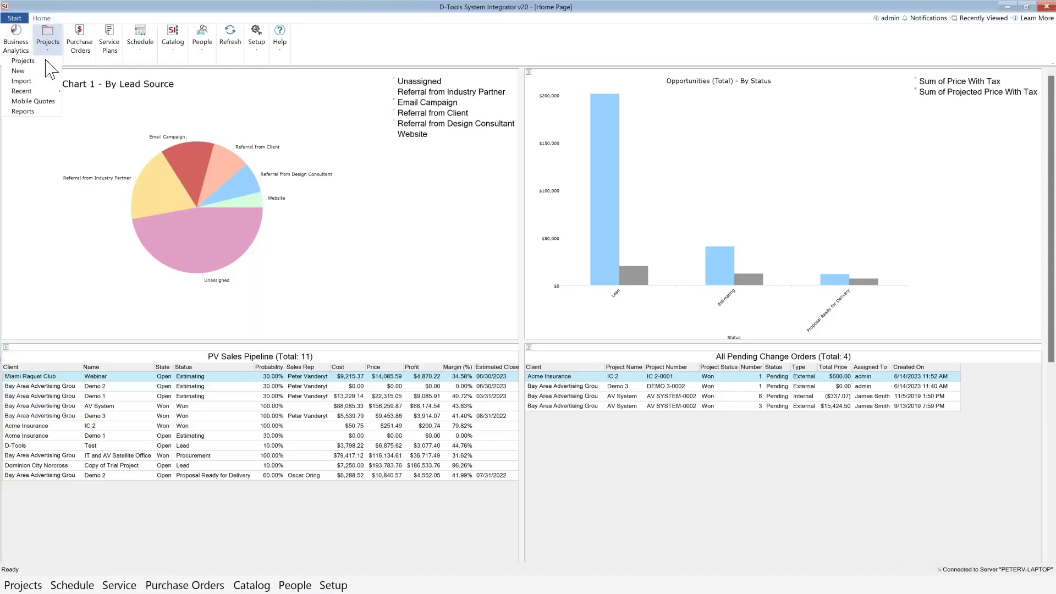
left_click(49, 62)
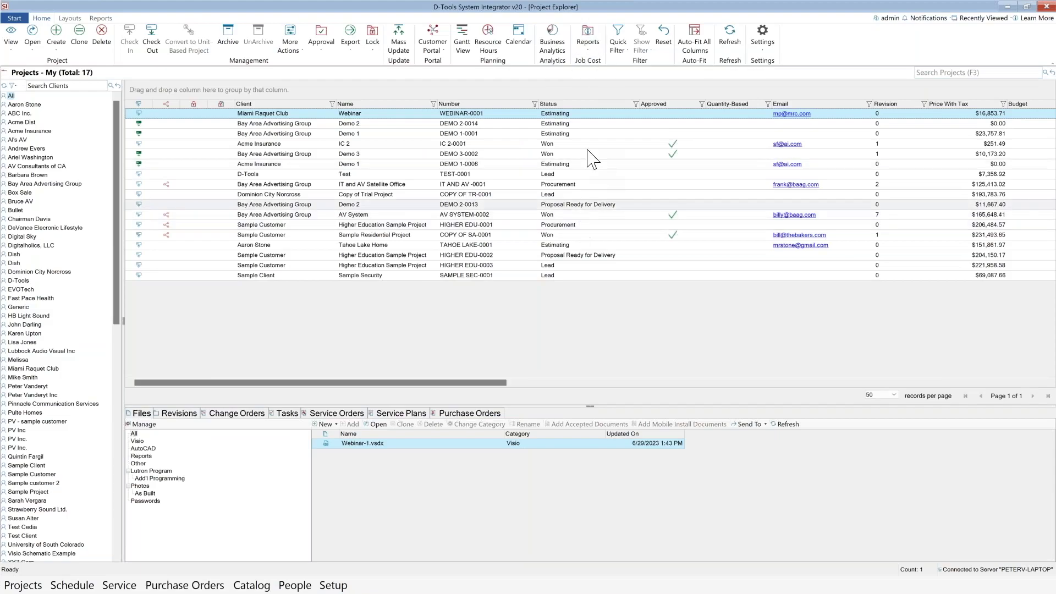
left_click(601, 104)
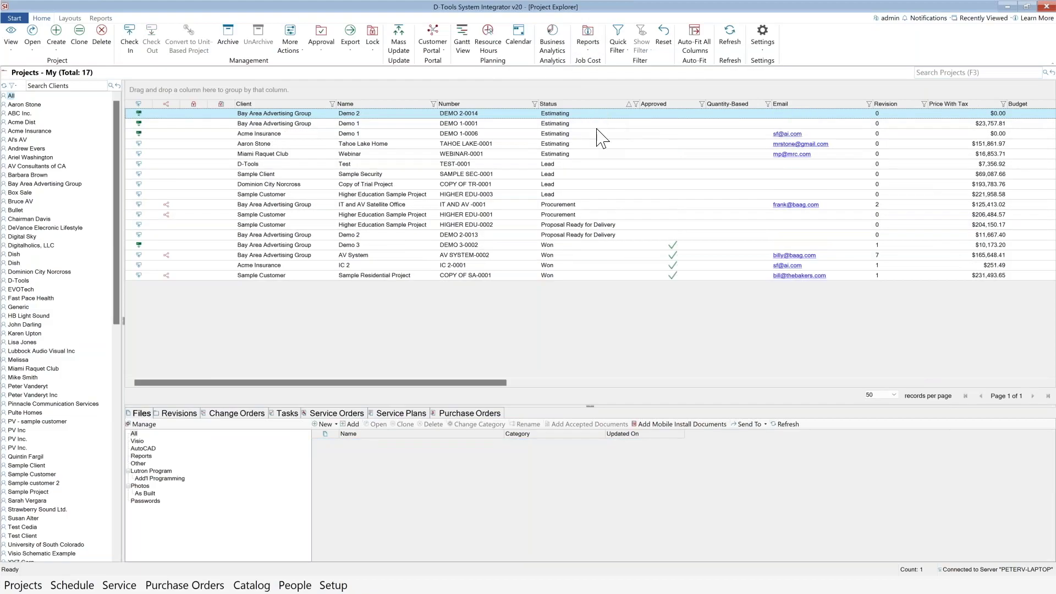
left_click(603, 255)
left_click(622, 224, "ctrl")
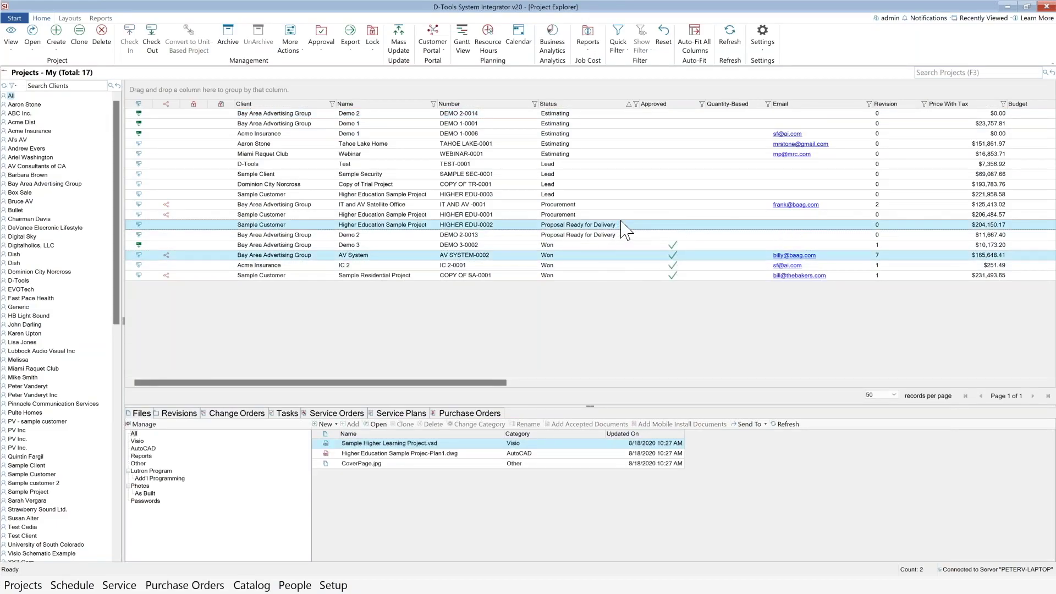
left_click(624, 214, "ctrl")
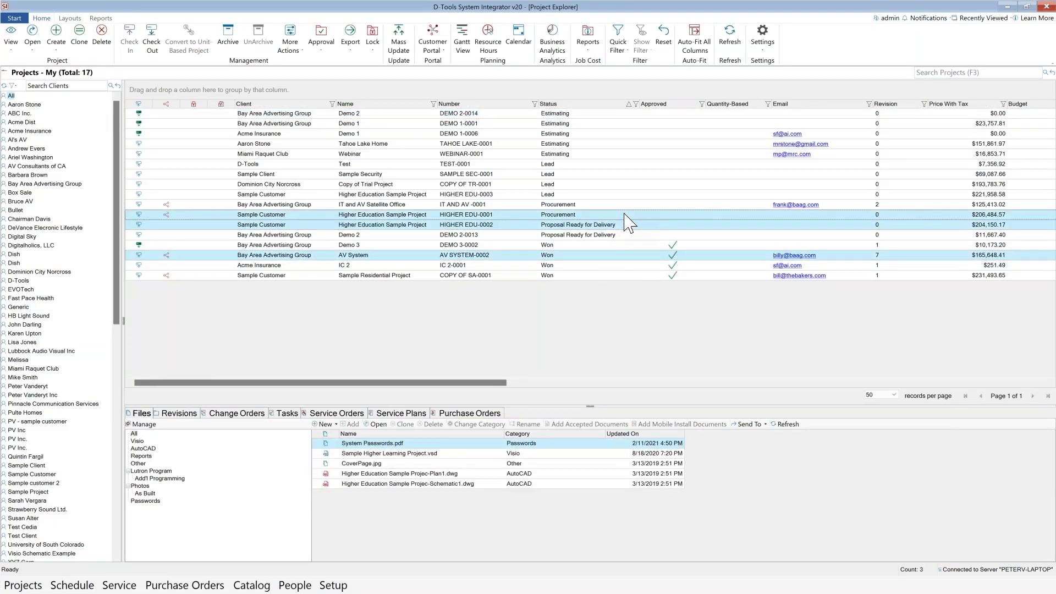
Run the Job Cost report by phase for the selected projects and expand the phase details of all three.
left_click(586, 48)
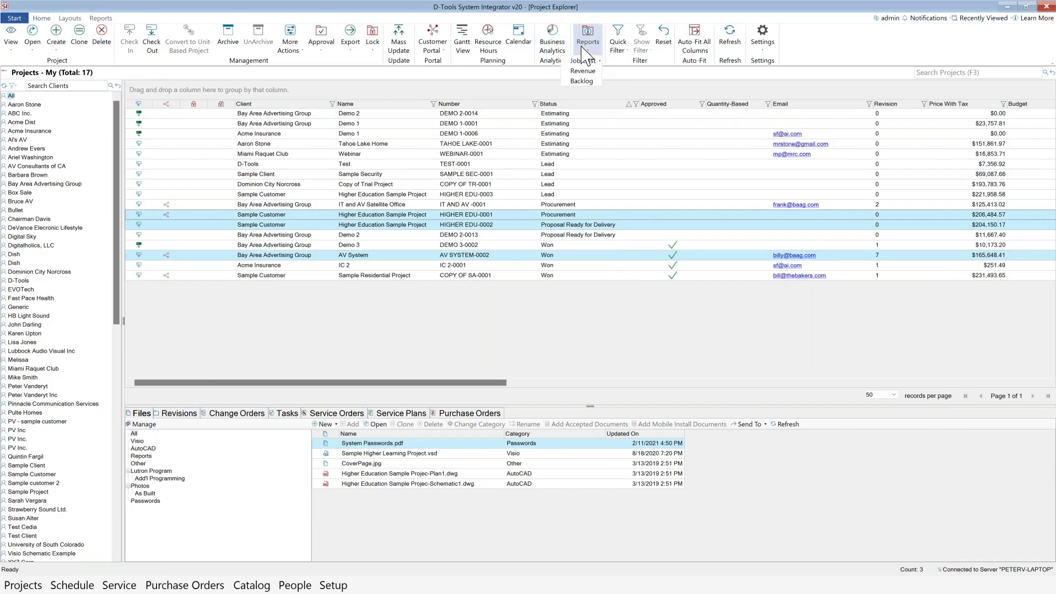
mouse_move(586, 61)
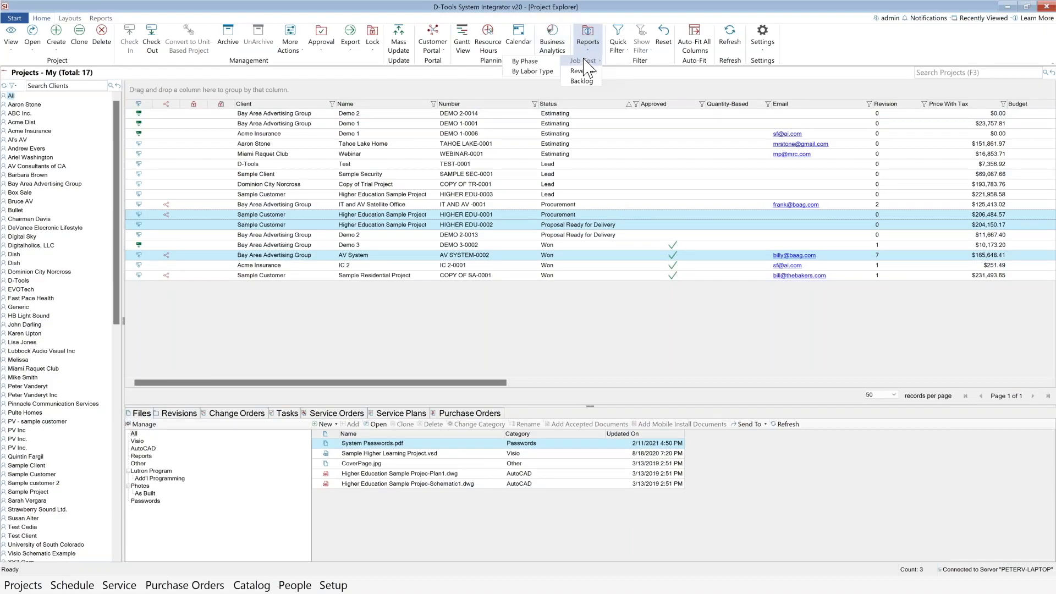
left_click(538, 61)
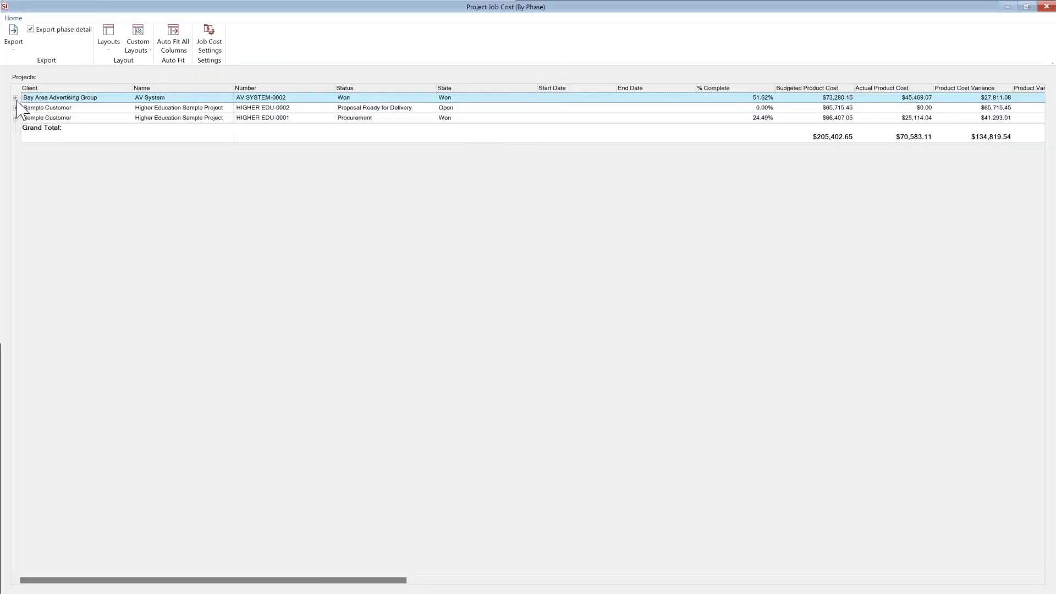
left_click(15, 99)
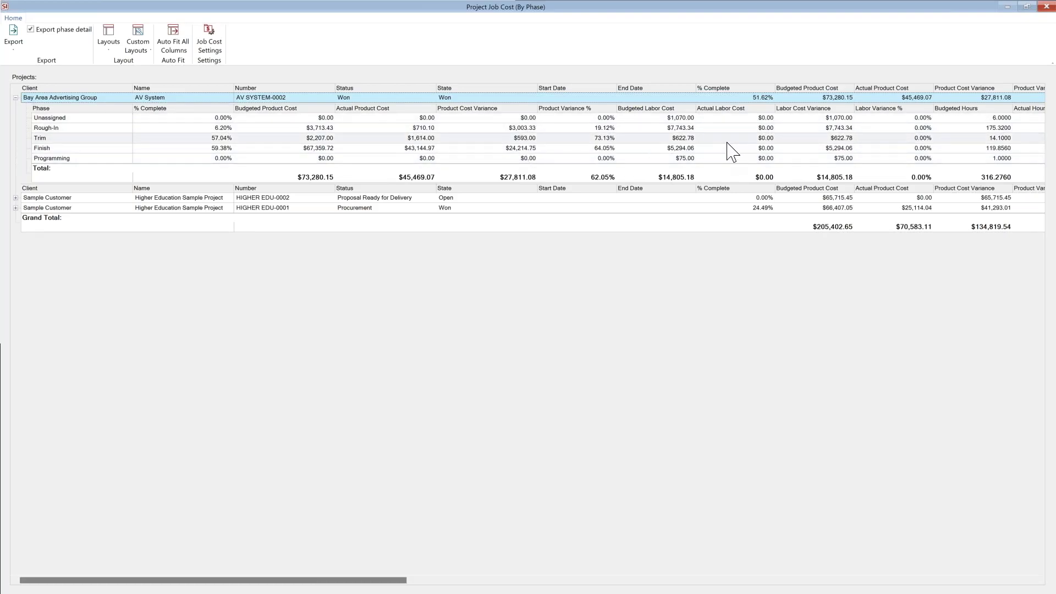
left_click(16, 198)
left_click(15, 287)
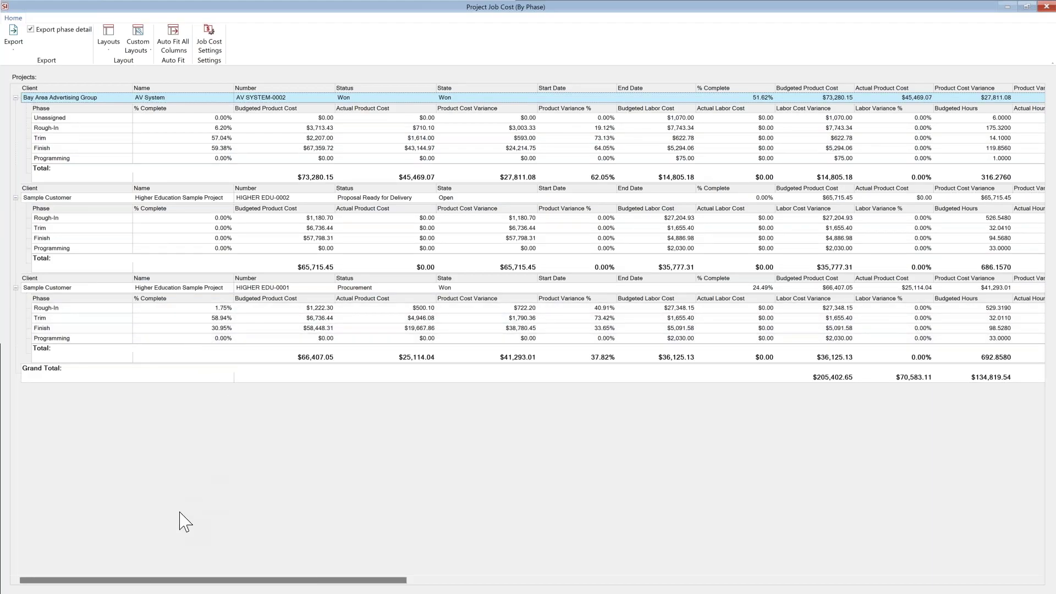
Examine the job cost report's remaining columns through to Resources, return to its first columns, and close the report.
scroll(54, 579, "right", 5)
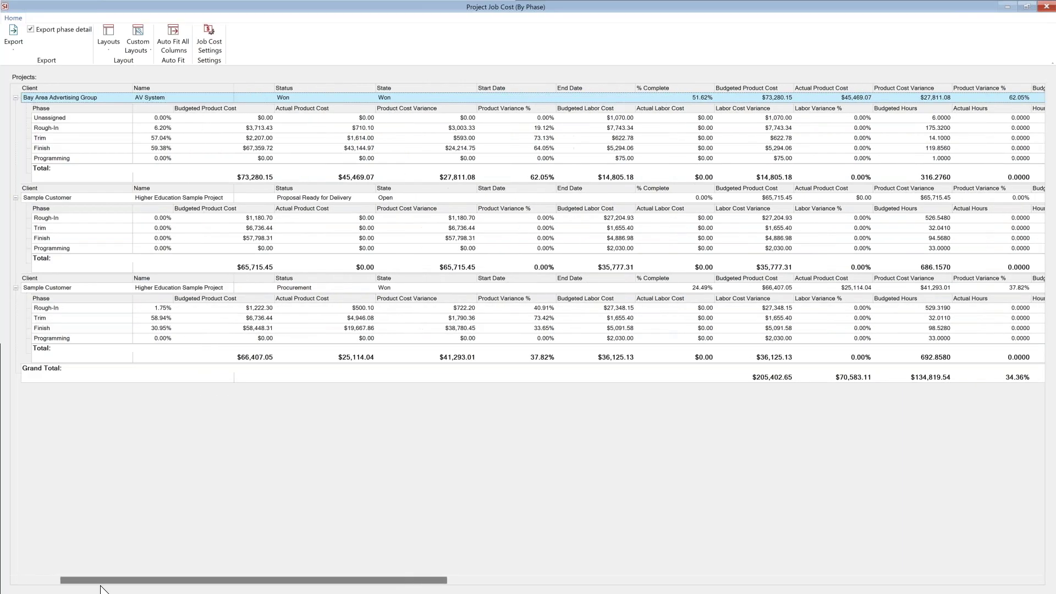
left_click_drag(49, 580, 686, 582)
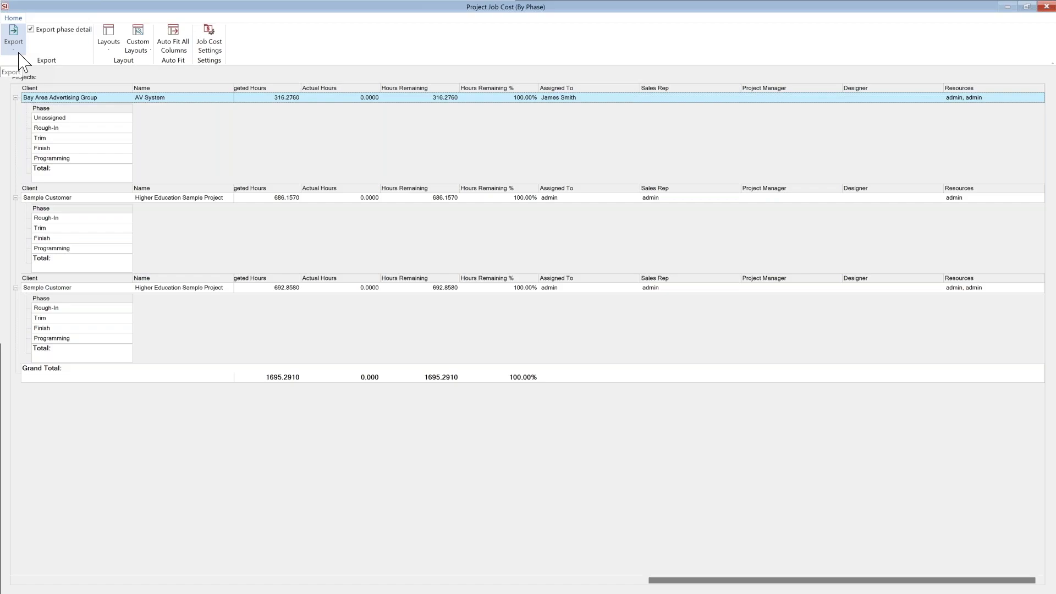
left_click(27, 580)
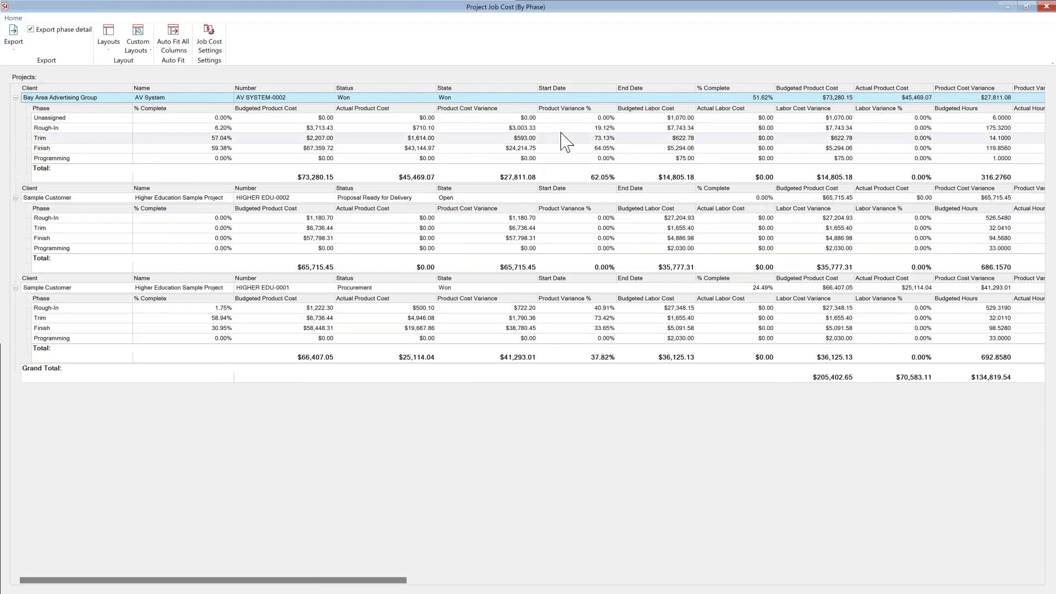
left_click(1047, 7)
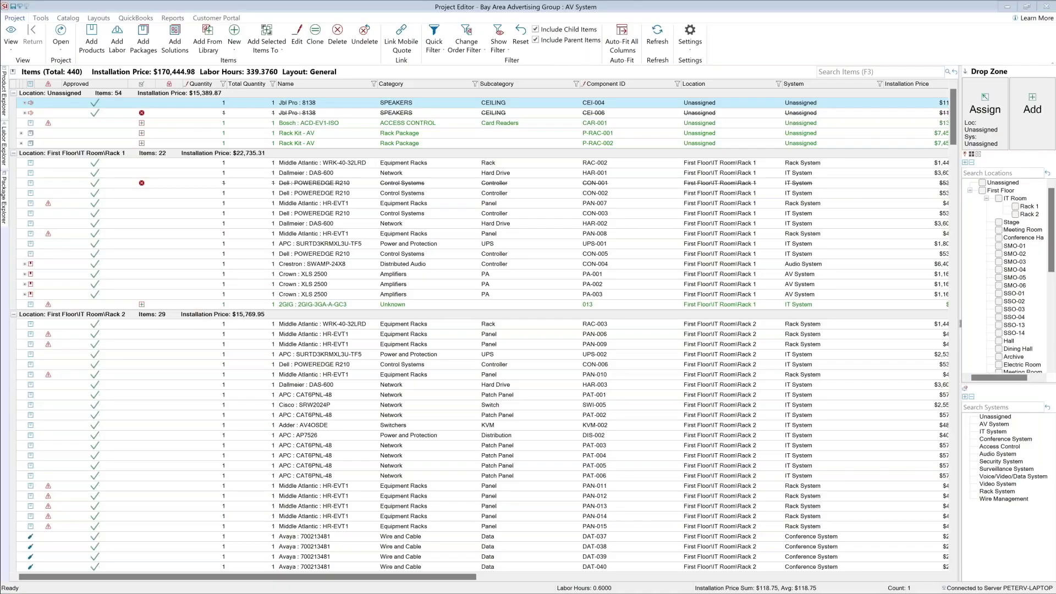